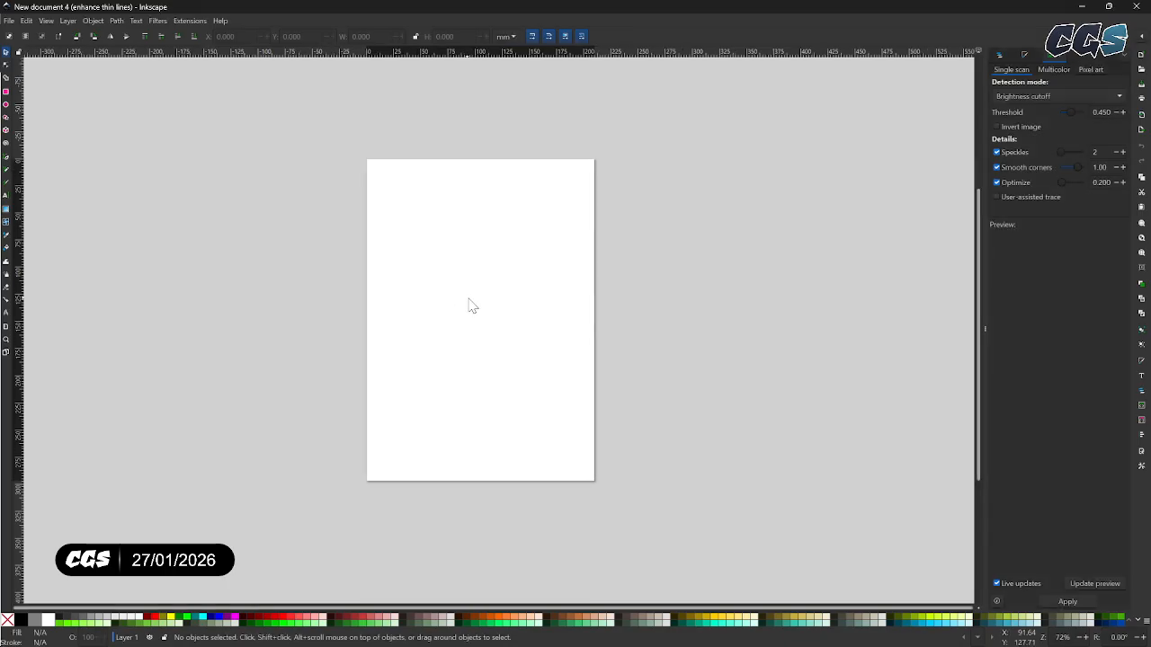
# Paste the copied Twitch logo image into the new document.
pyautogui.keyDown('ctrl'); pyautogui.scroll(2, 482, 316); pyautogui.keyUp('ctrl')
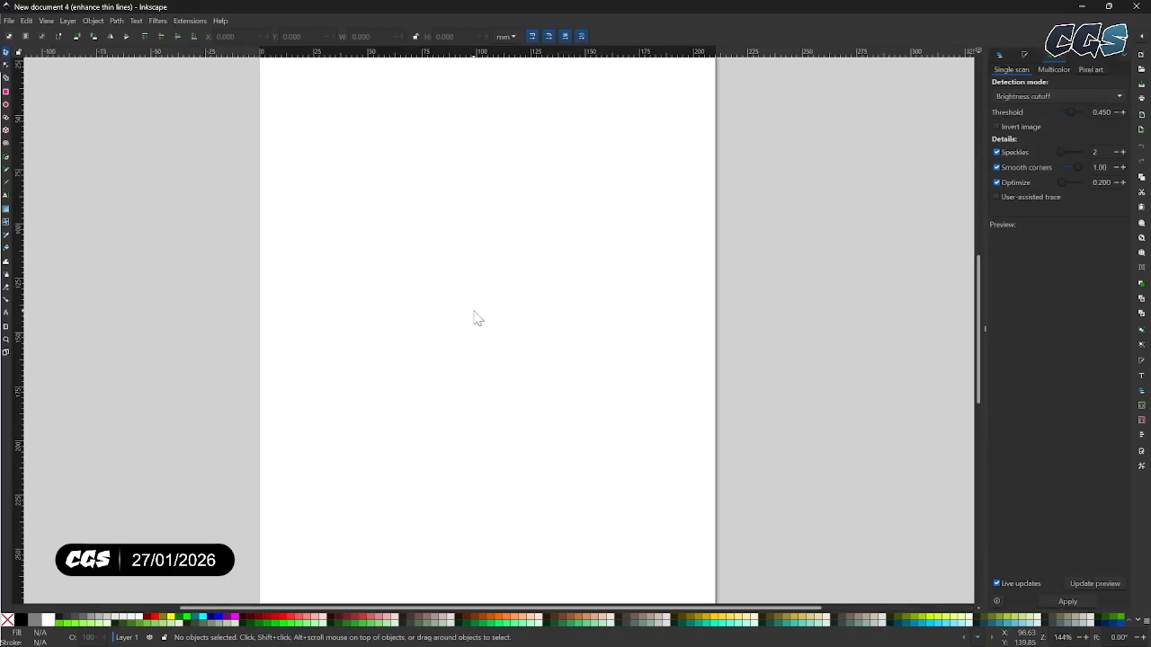
pyautogui.hotkey('ctrl', 'v')
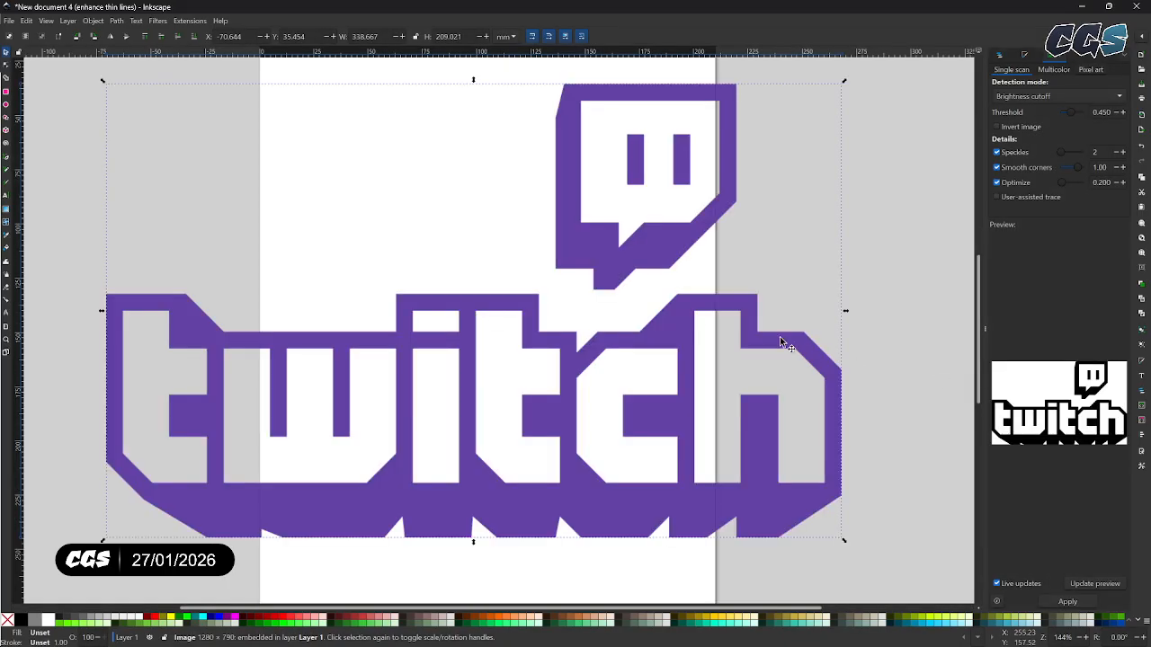
pyautogui.moveTo(575, 302); pyautogui.dragTo(644, 388)
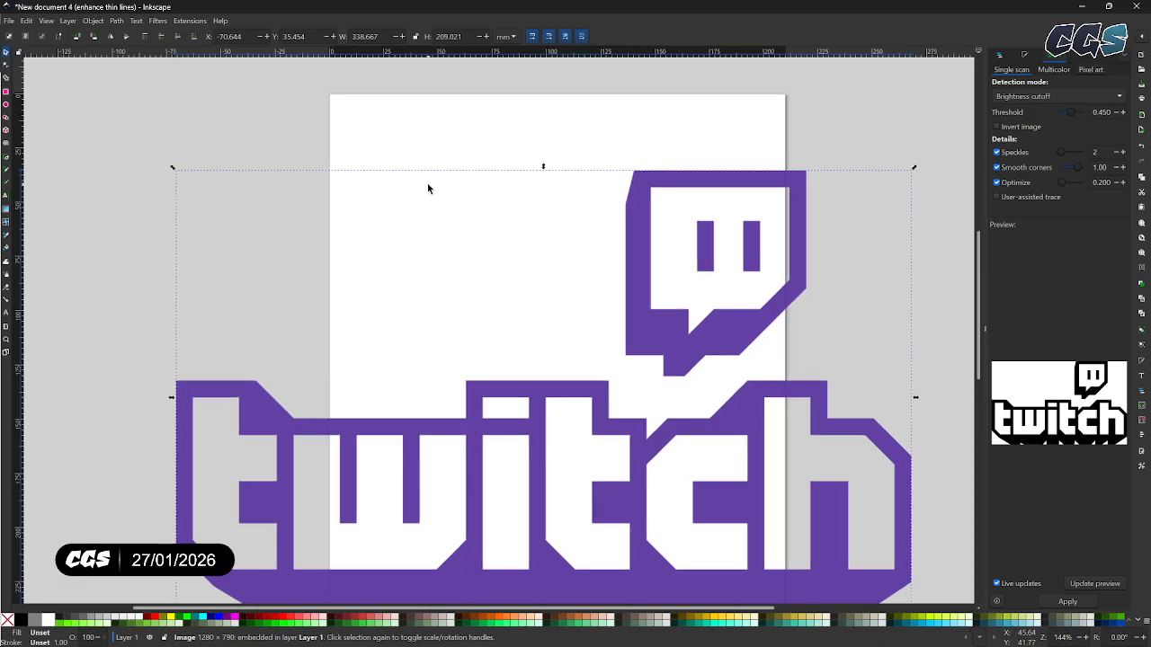
# Set the document's page size to 200 mm wide by 200 mm high.
pyautogui.rightClick(416, 128)
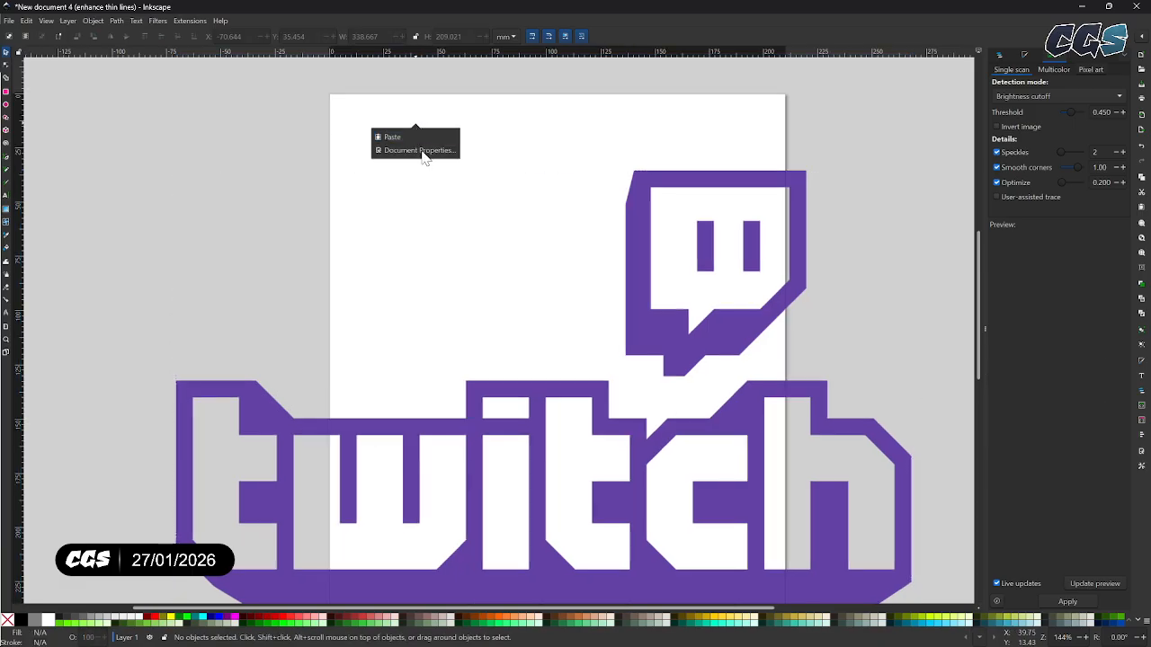
pyautogui.click(423, 151)
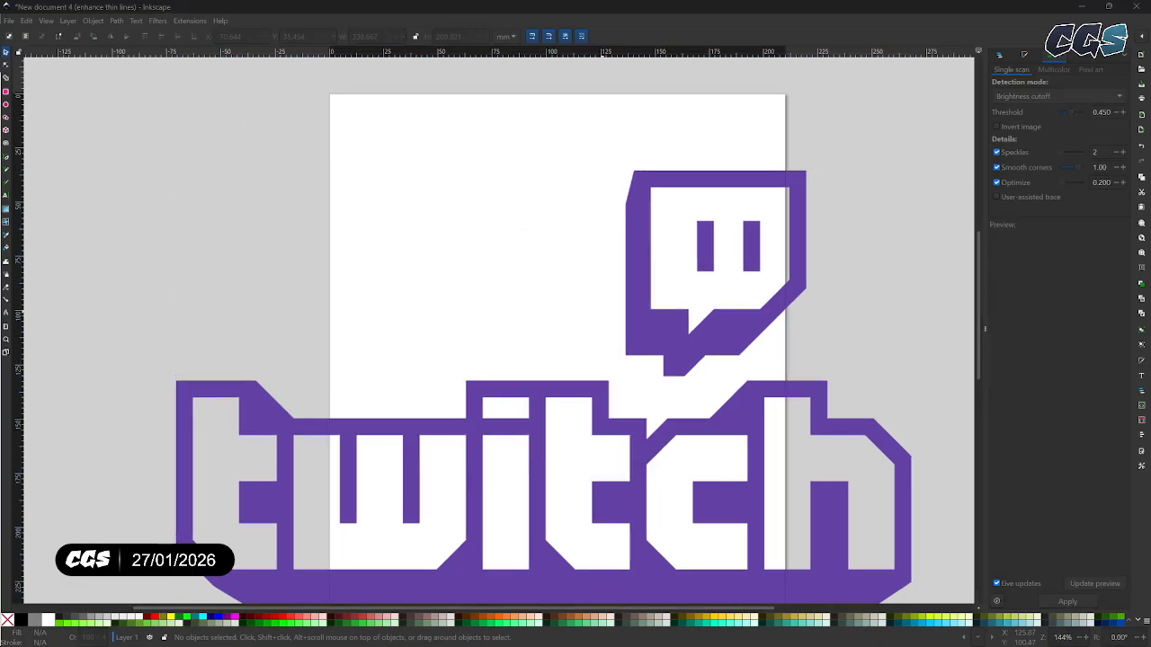
pyautogui.moveTo(418, 128); pyautogui.dragTo(455, 132)
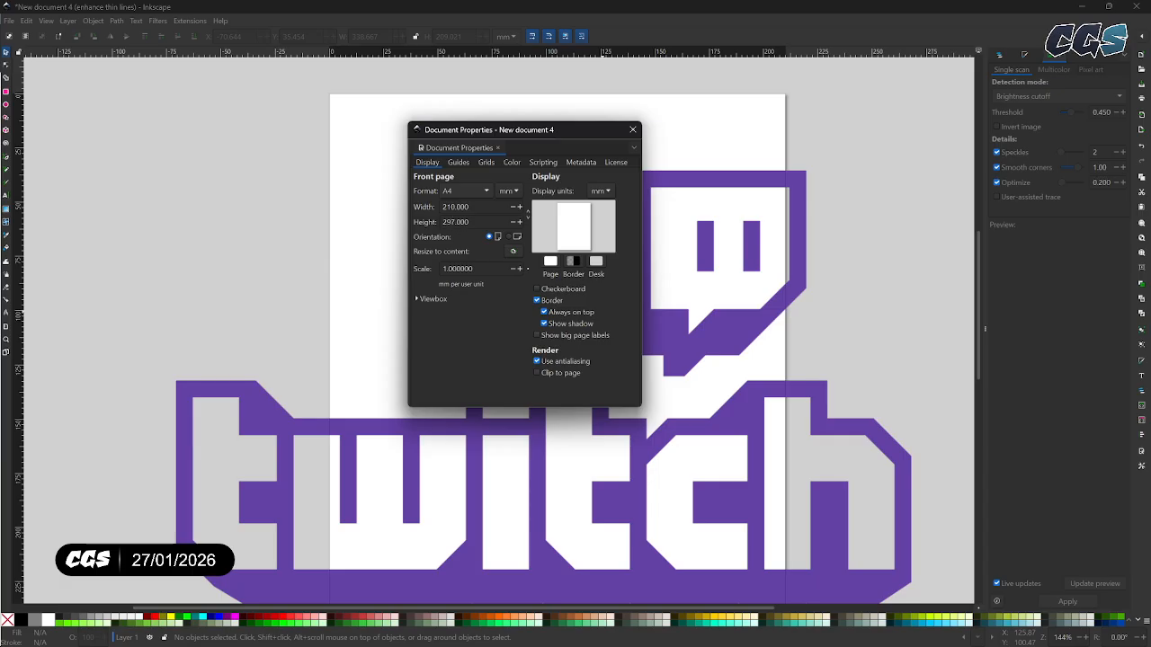
pyautogui.moveTo(473, 207); pyautogui.dragTo(349, 199)
pyautogui.write('200')
pyautogui.press('Tab')
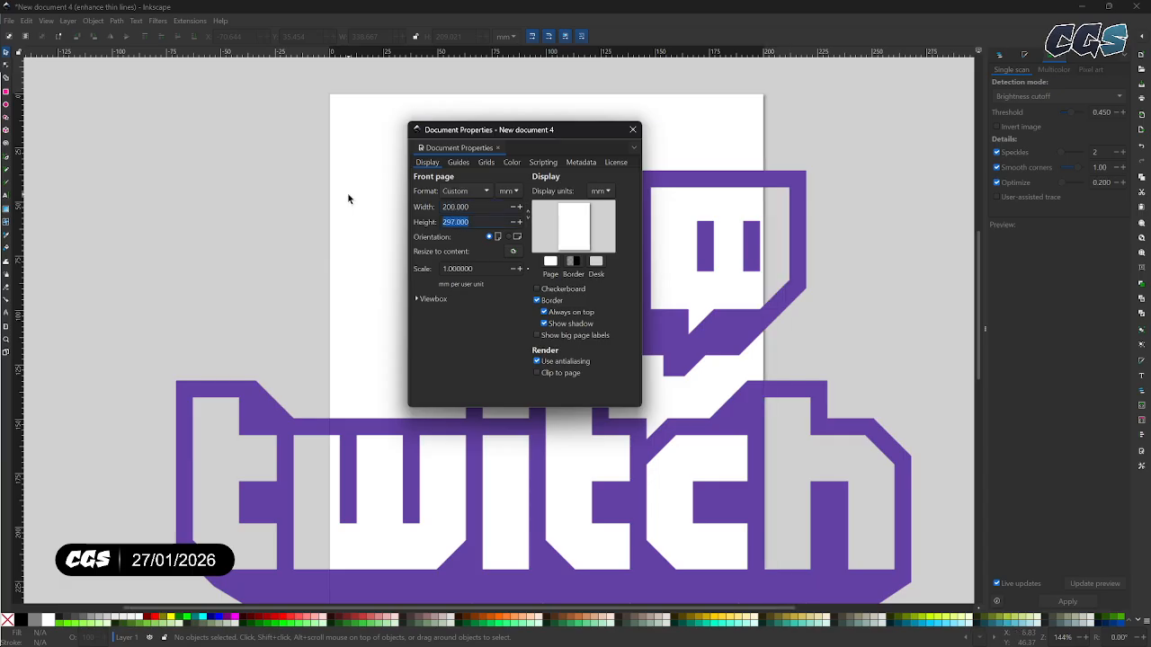
pyautogui.write('200')
pyautogui.press('Tab')
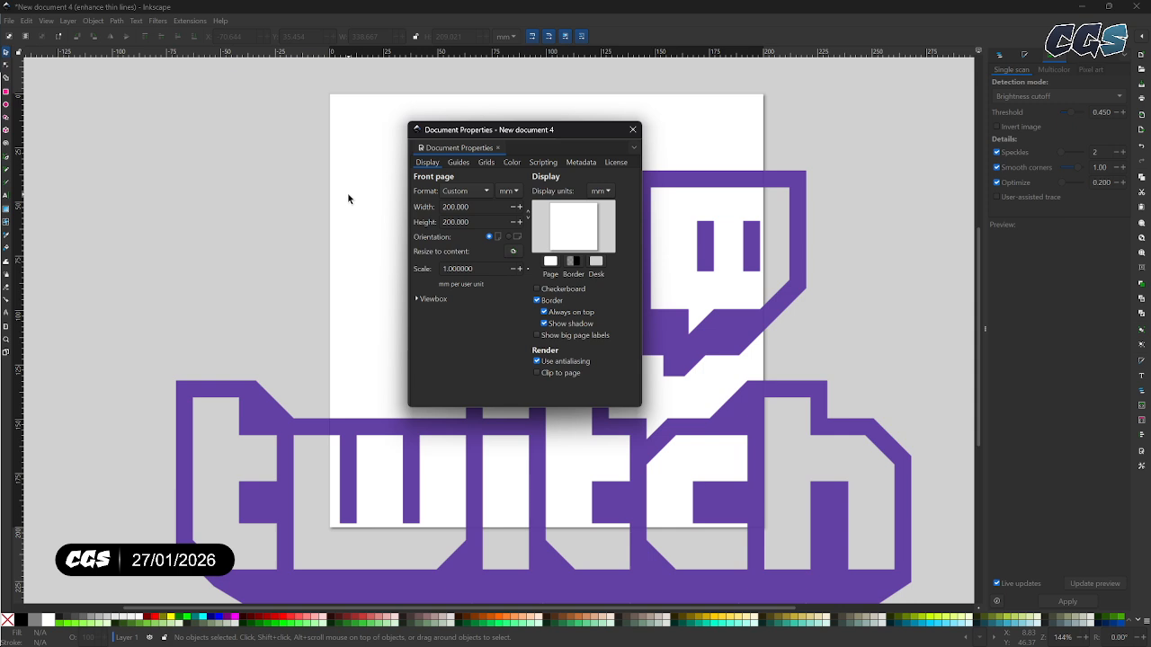
pyautogui.click(632, 133)
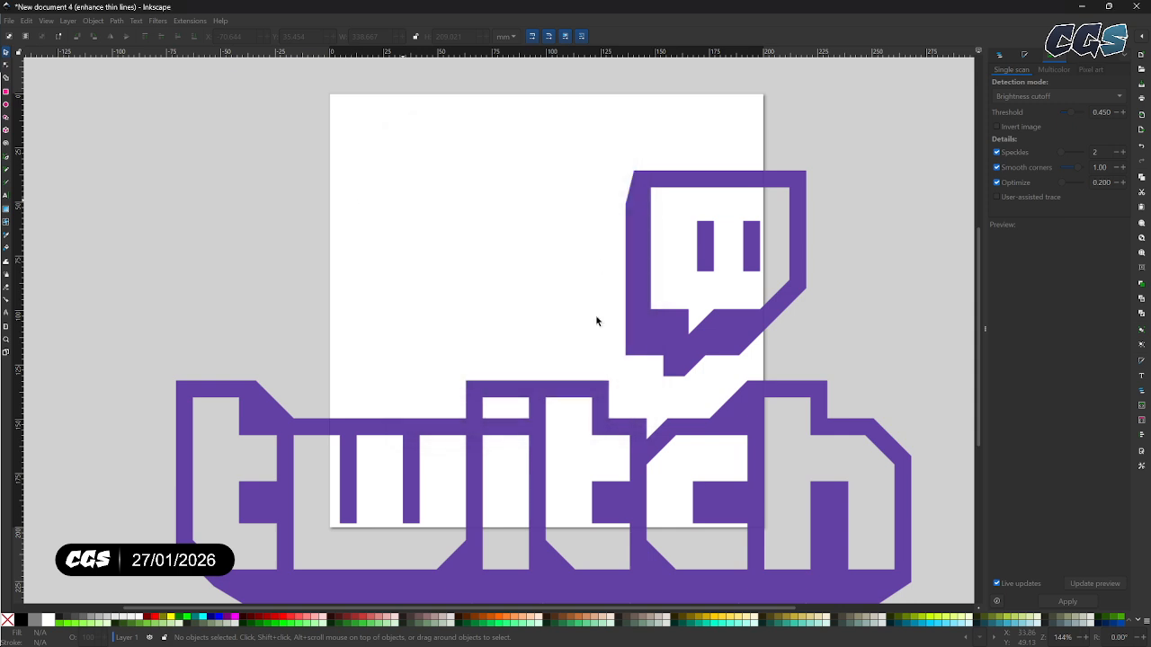
# Scale the logo image down proportionally to about 165 mm wide and place it within the page, slightly above its centre.
pyautogui.moveTo(596, 357); pyautogui.dragTo(576, 292)
pyautogui.scroll(-1, 599, 294)
pyautogui.scroll(2, 601, 294)
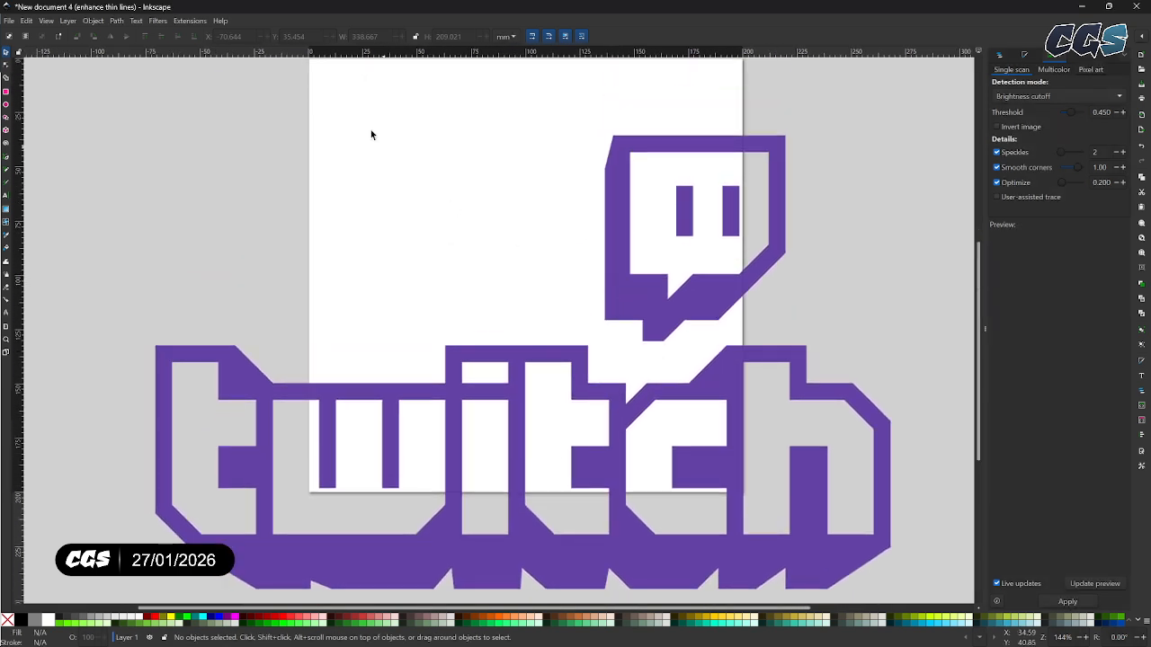
pyautogui.click(686, 266)
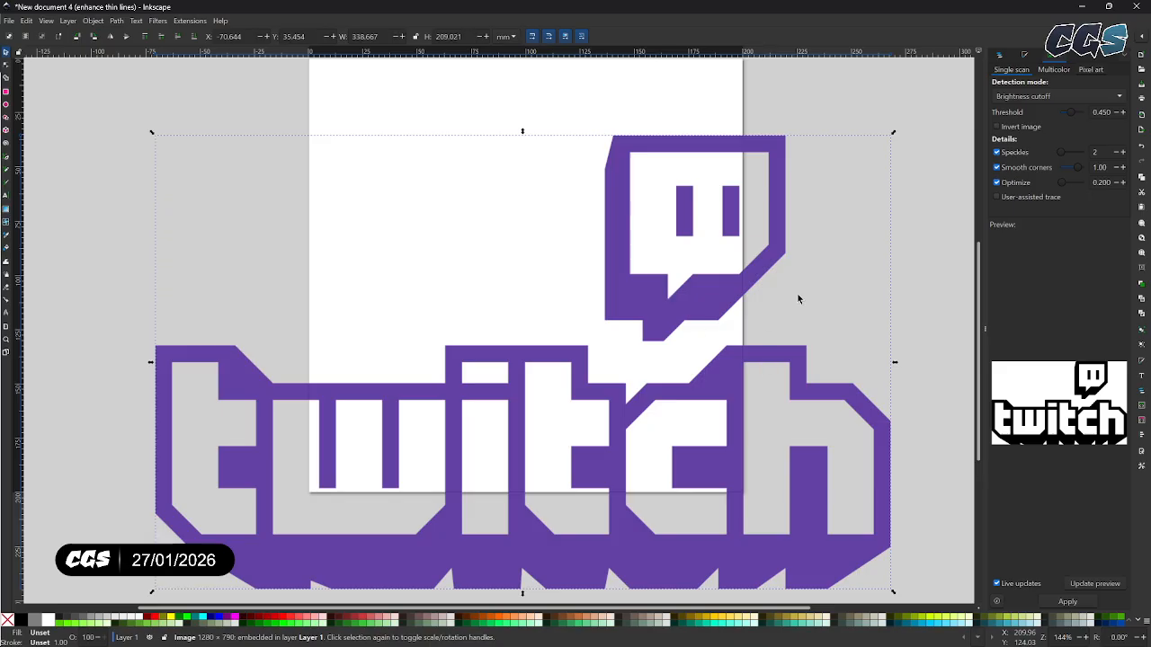
pyautogui.moveTo(885, 145); pyautogui.dragTo(780, 230)
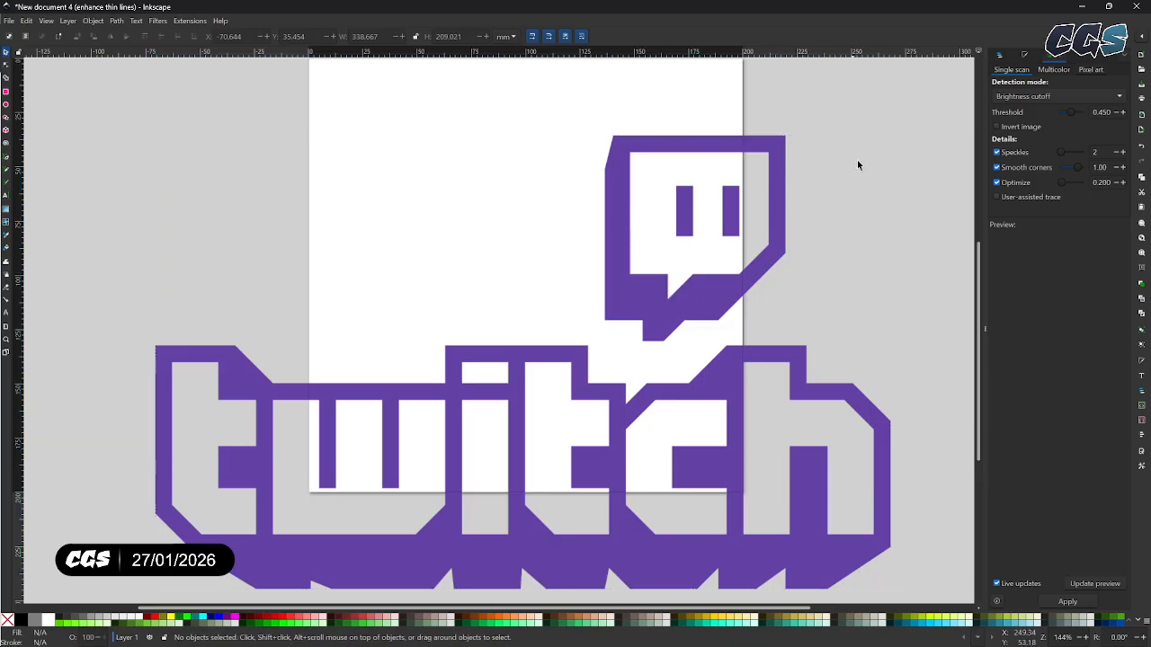
pyautogui.click(728, 205)
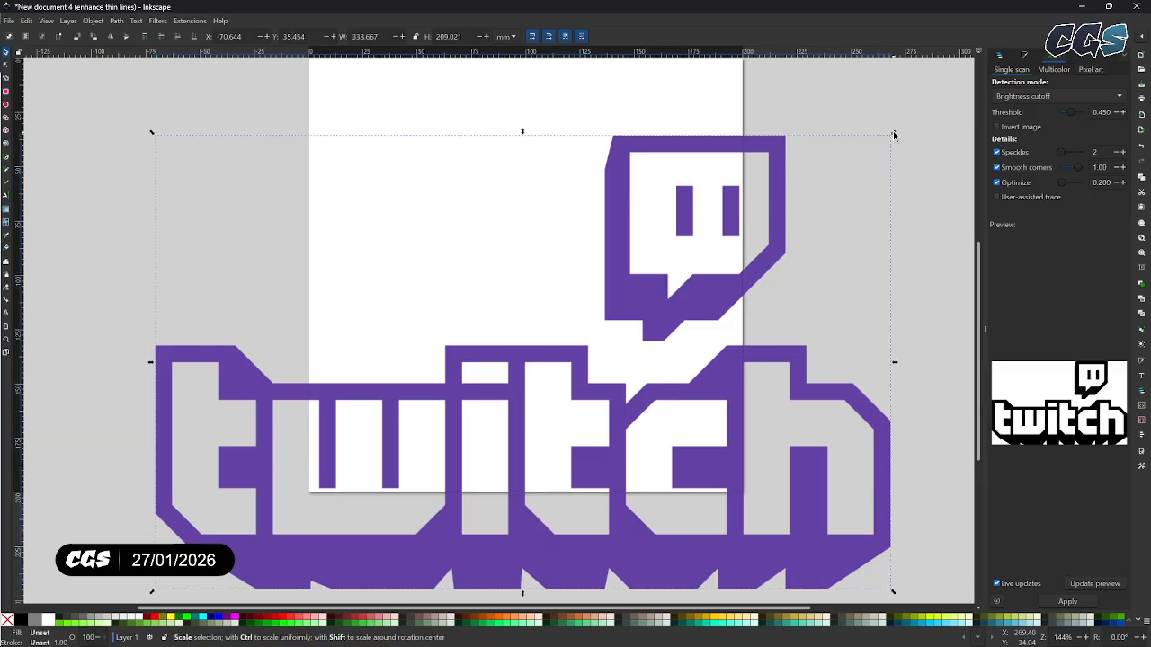
pyautogui.moveTo(894, 135); pyautogui.dragTo(554, 384)
pyautogui.press('ctrl')
pyautogui.press('ctrl')
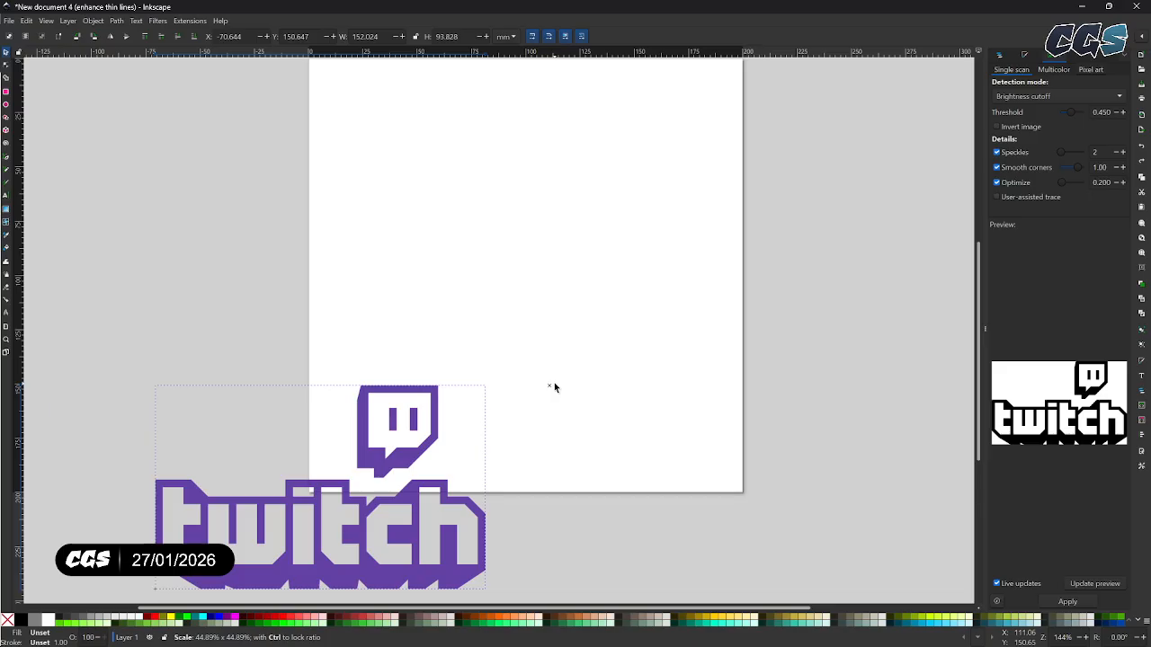
pyautogui.moveTo(554, 386); pyautogui.dragTo(517, 386)
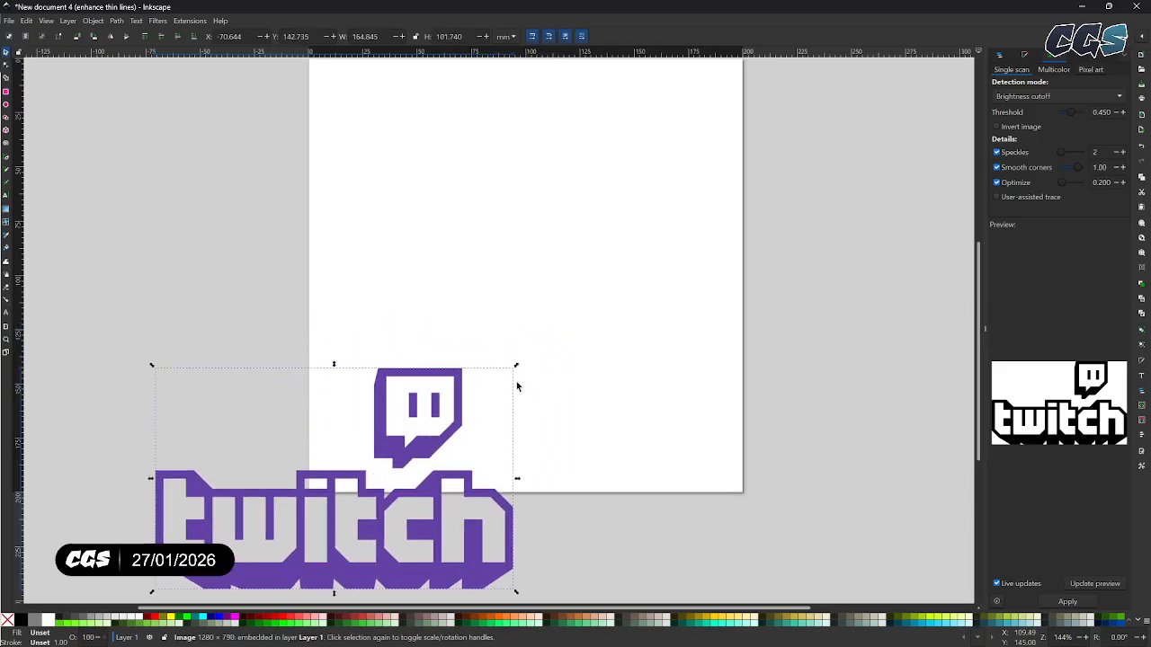
pyautogui.moveTo(412, 445); pyautogui.dragTo(594, 204)
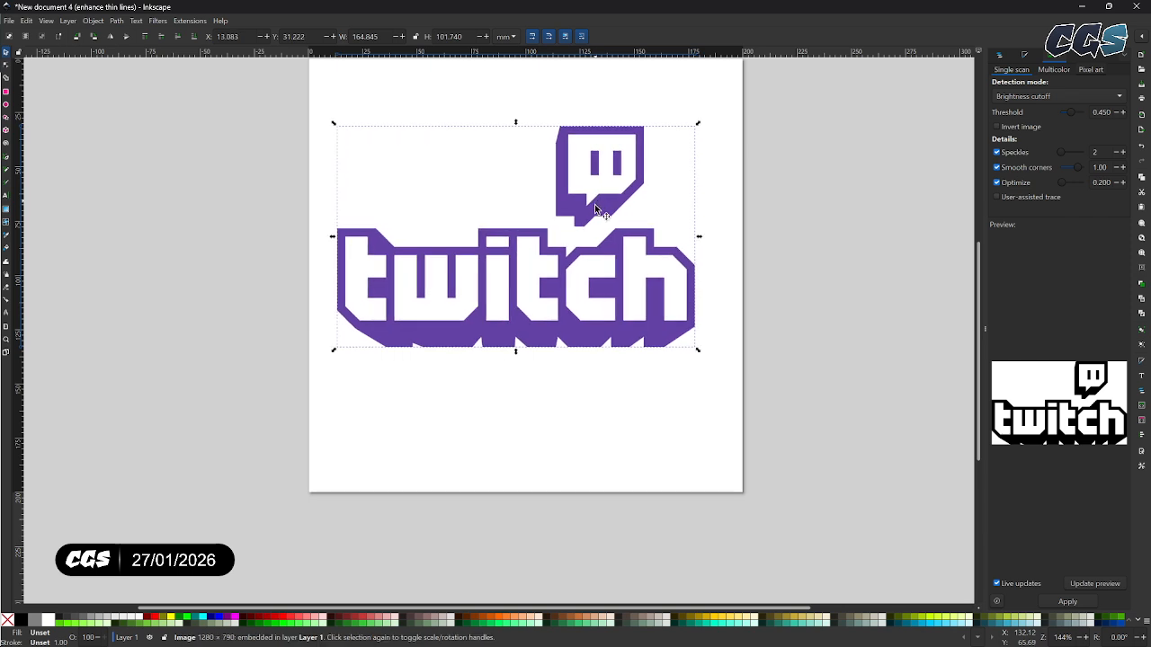
pyautogui.moveTo(631, 241); pyautogui.dragTo(681, 308)
# Reduce the logo image's opacity to 50% and lock the image in its layer.
pyautogui.press('z')
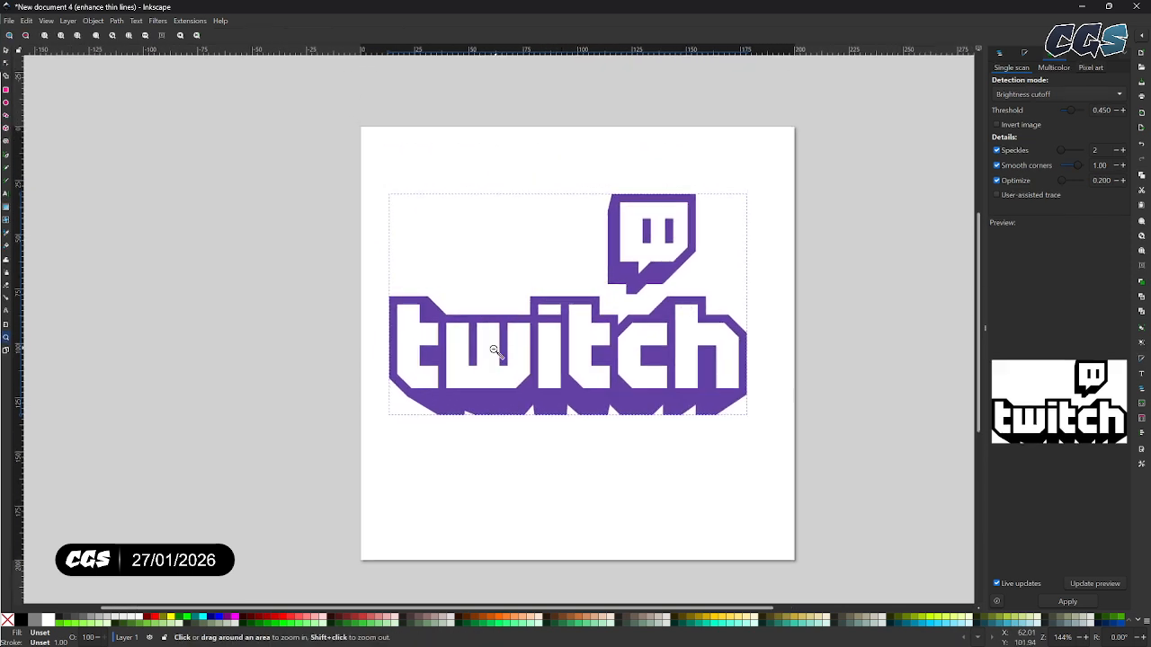
pyautogui.click(493, 350)
pyautogui.click(493, 351)
pyautogui.moveTo(573, 356); pyautogui.dragTo(482, 394)
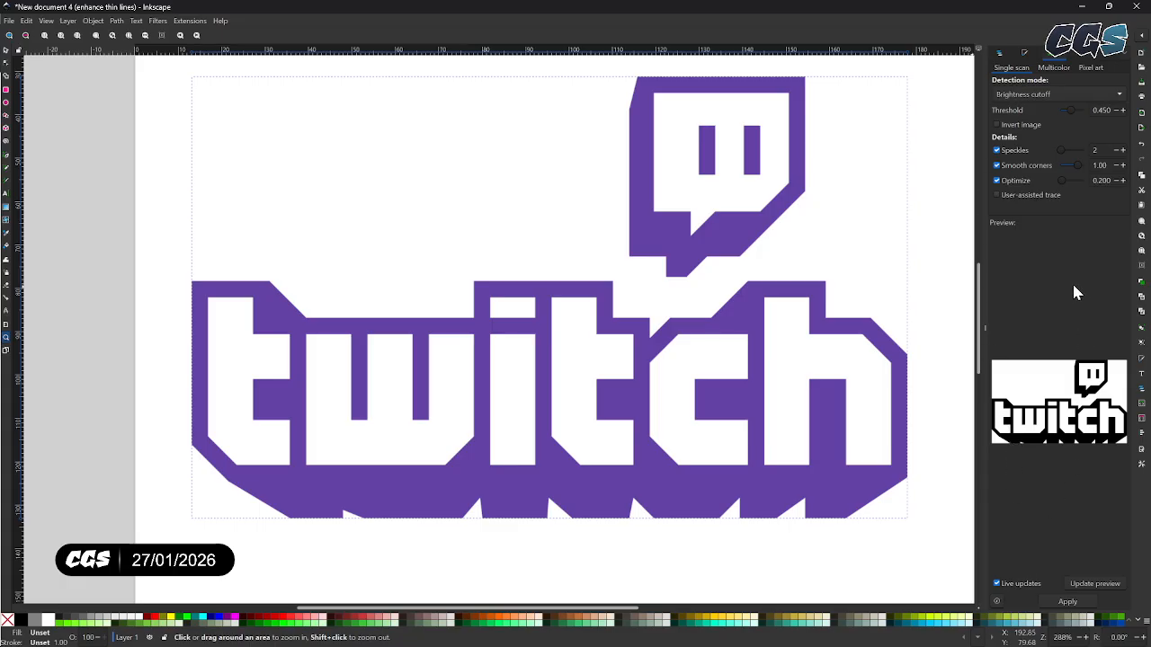
pyautogui.click(999, 52)
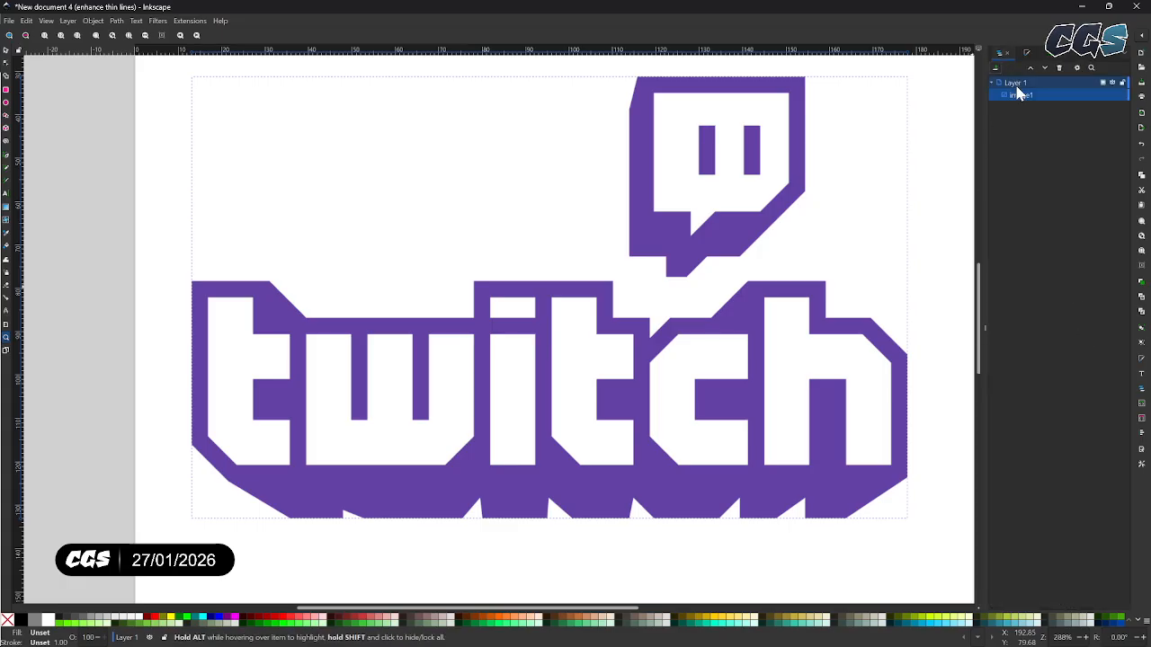
pyautogui.rightClick(1026, 98)
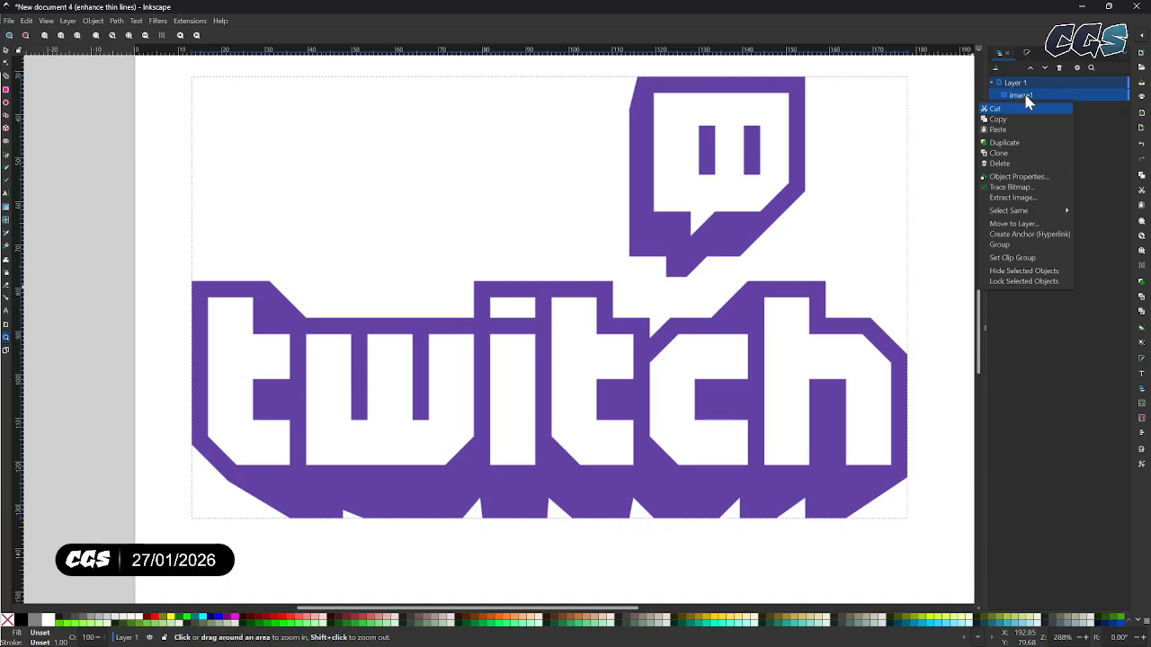
pyautogui.click(1105, 98)
pyautogui.click(1104, 99)
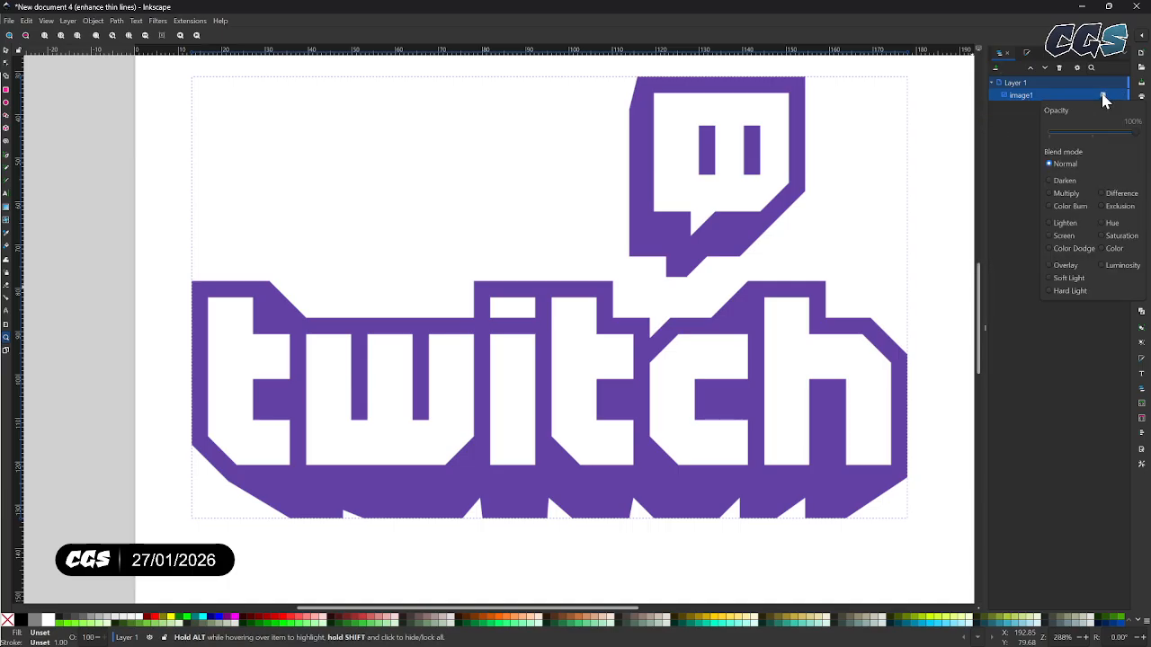
pyautogui.moveTo(1135, 134); pyautogui.dragTo(1097, 144)
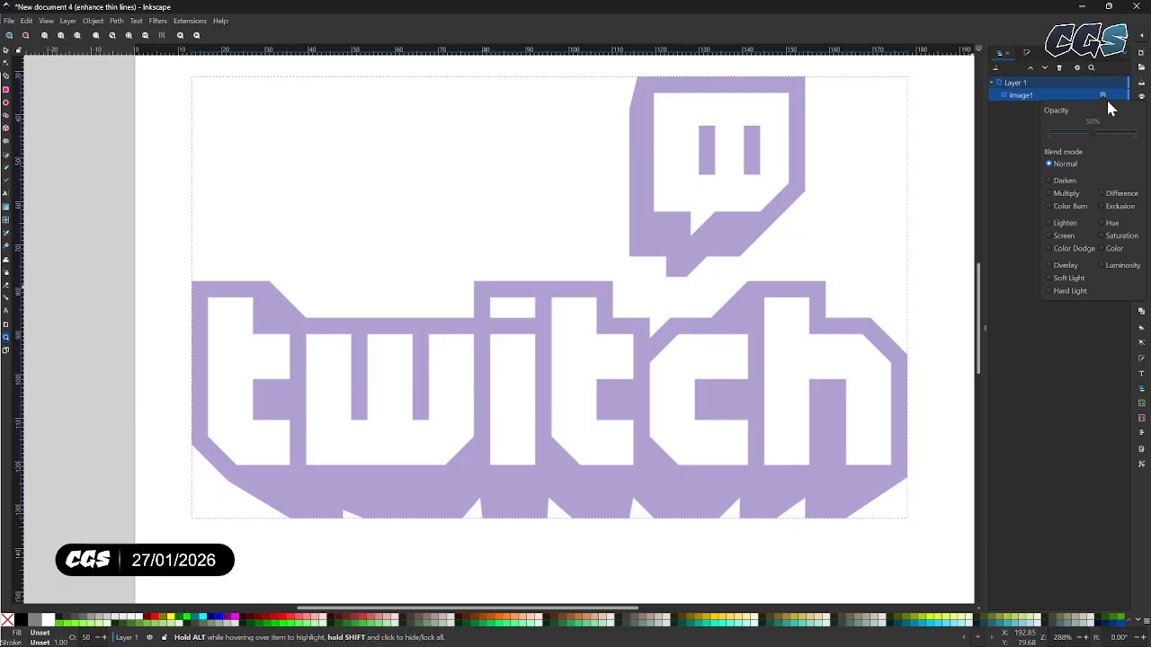
pyautogui.click(1117, 99)
pyautogui.click(1121, 96)
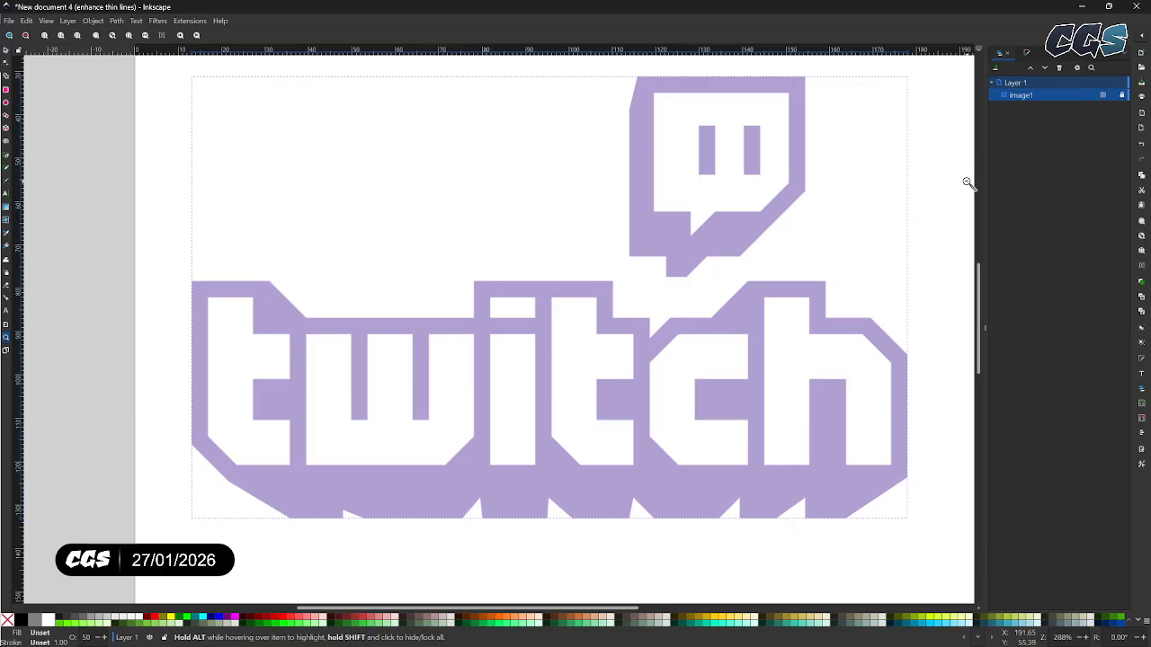
# Add a new layer named Vector above the image's layer.
pyautogui.click(995, 68)
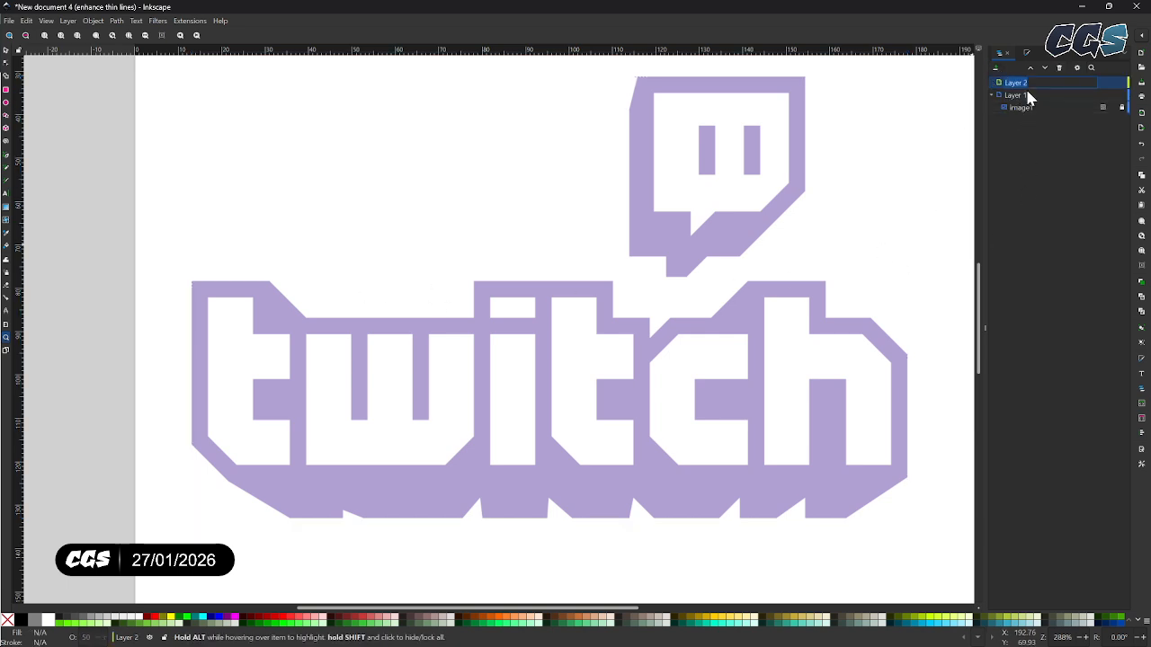
pyautogui.write('Be')
pyautogui.press('Return')
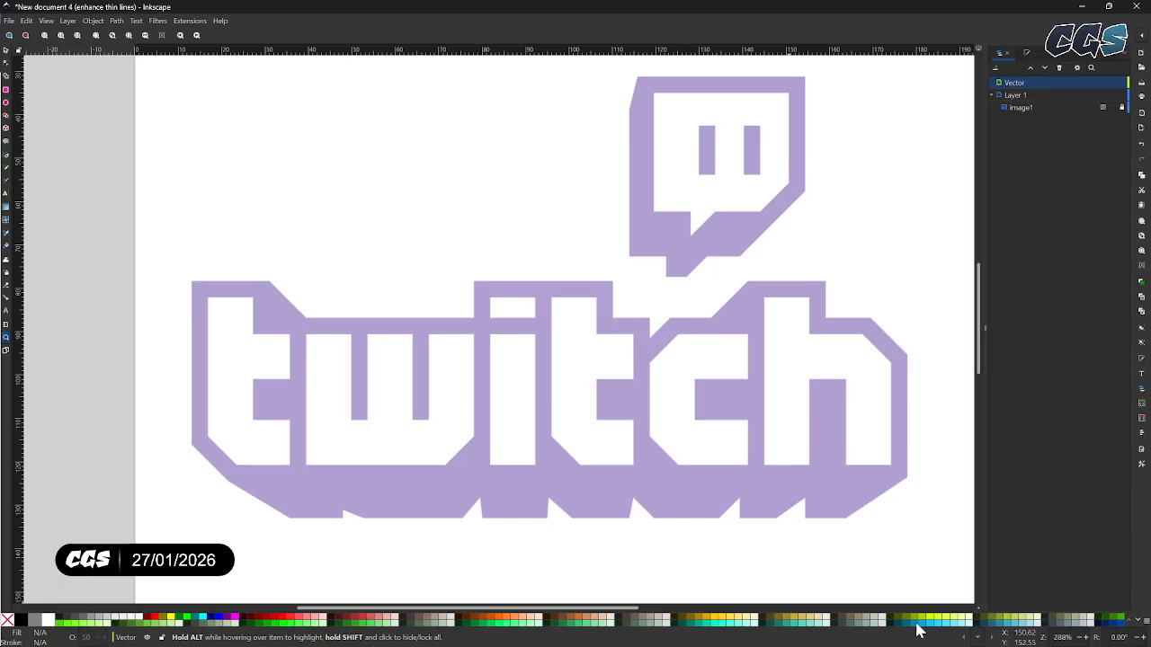
# Start a Pen path at the upper-left corner of the wordmark's outline, tracing the first t's top edge and diagonal down to the w.
pyautogui.scroll(1, 557, 545)
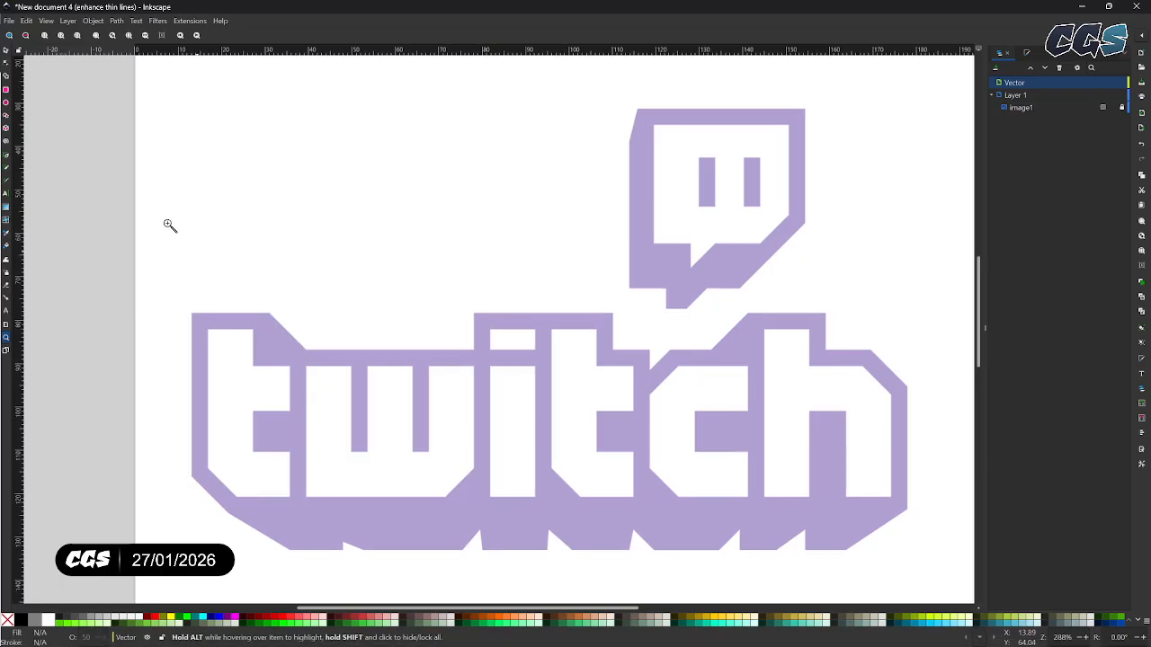
pyautogui.click(8, 162)
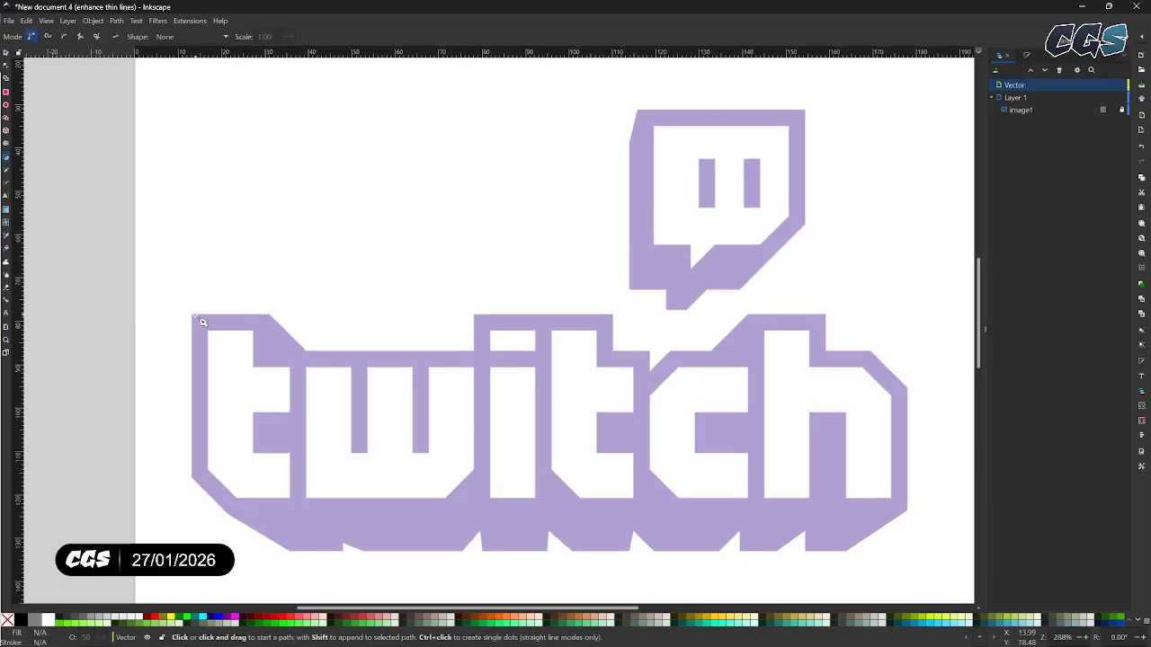
pyautogui.scroll(-3, 221, 352)
pyautogui.keyDown('ctrl'); pyautogui.scroll(3, 232, 261); pyautogui.keyUp('ctrl')
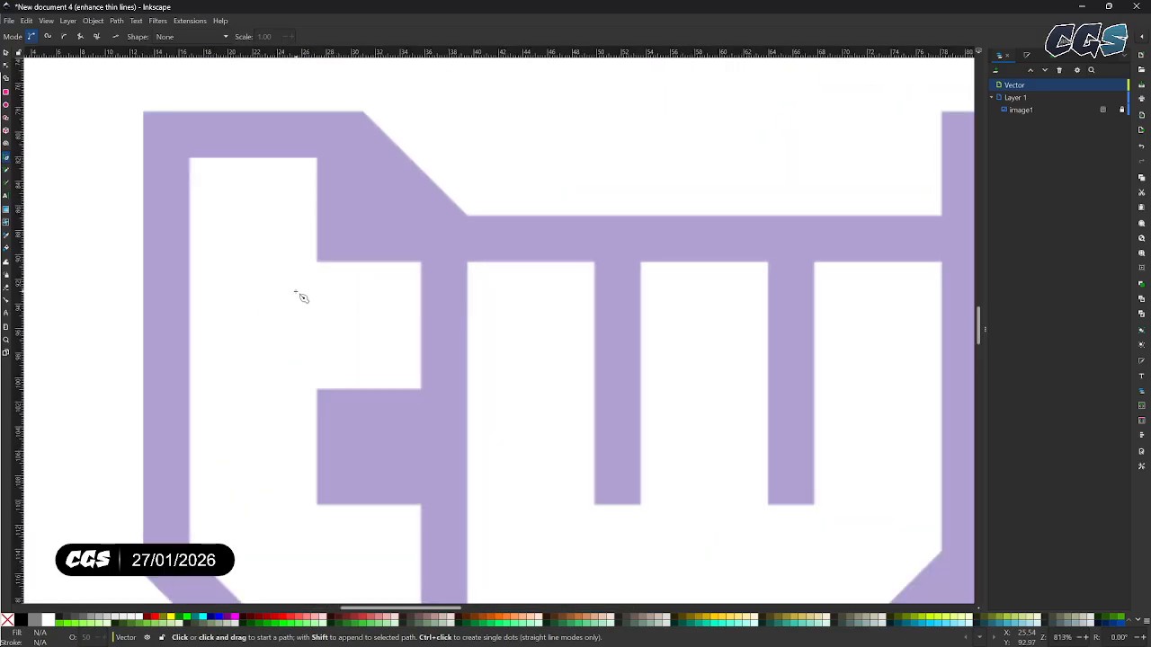
pyautogui.moveTo(295, 291); pyautogui.dragTo(208, 264)
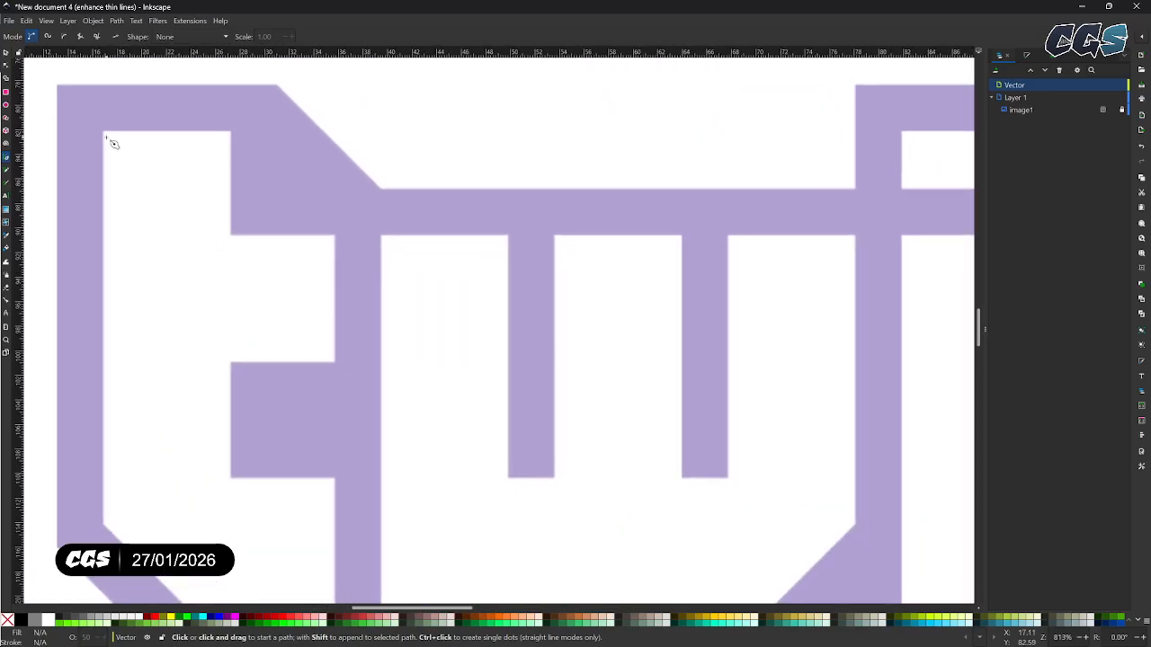
pyautogui.moveTo(109, 139); pyautogui.dragTo(159, 245)
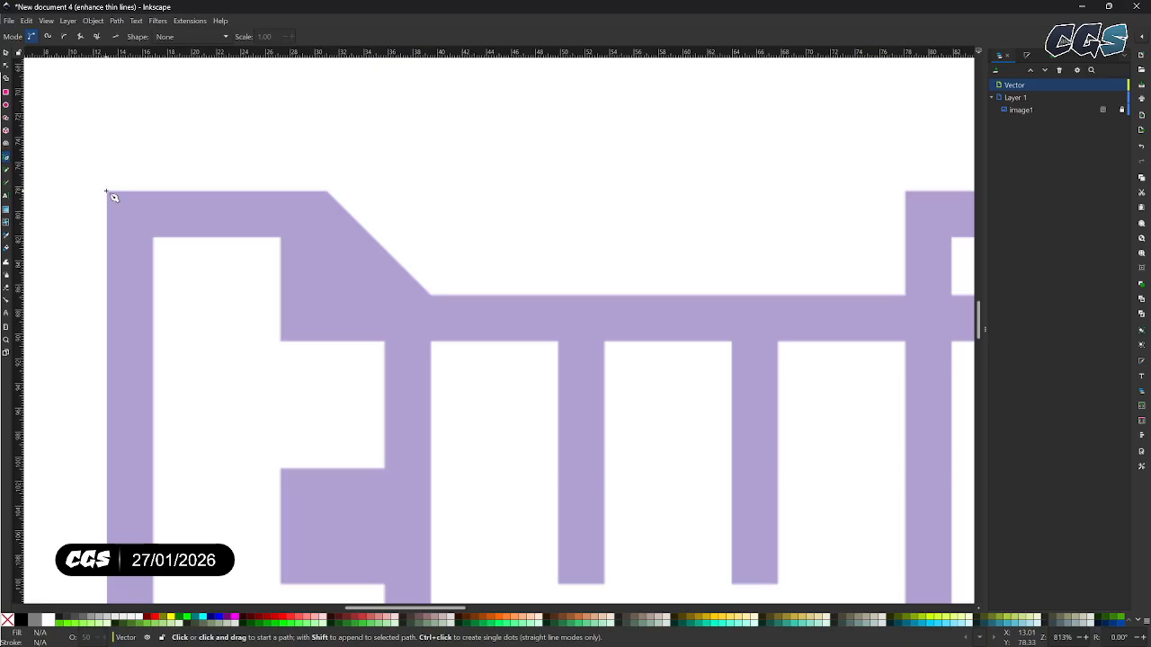
pyautogui.click(107, 192)
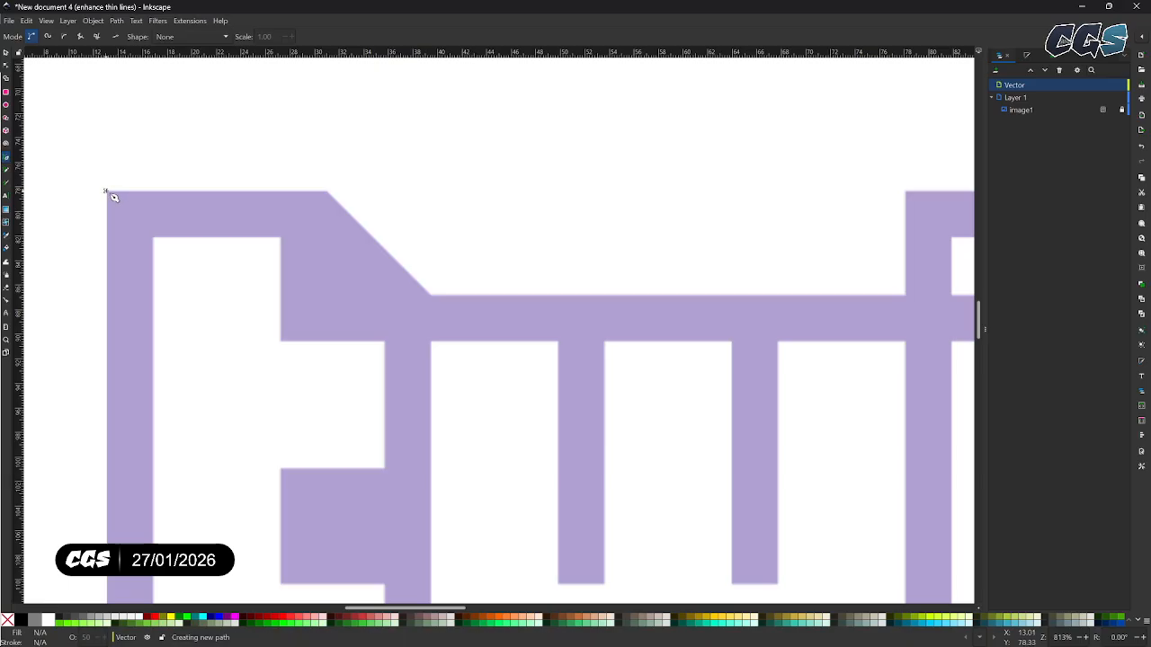
pyautogui.click(328, 192)
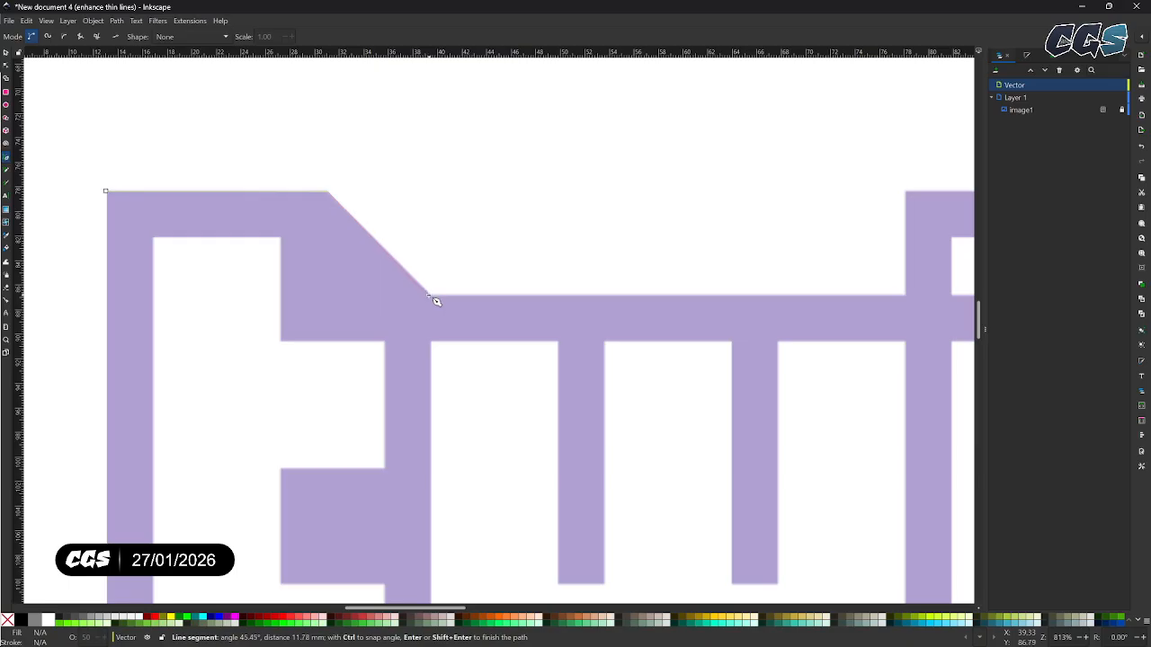
pyautogui.click(429, 295)
# Continue the Pen path along the w's top edge, around the i and second t's raised top, and down into the notch before the c.
pyautogui.hscroll(5, 586, 334)
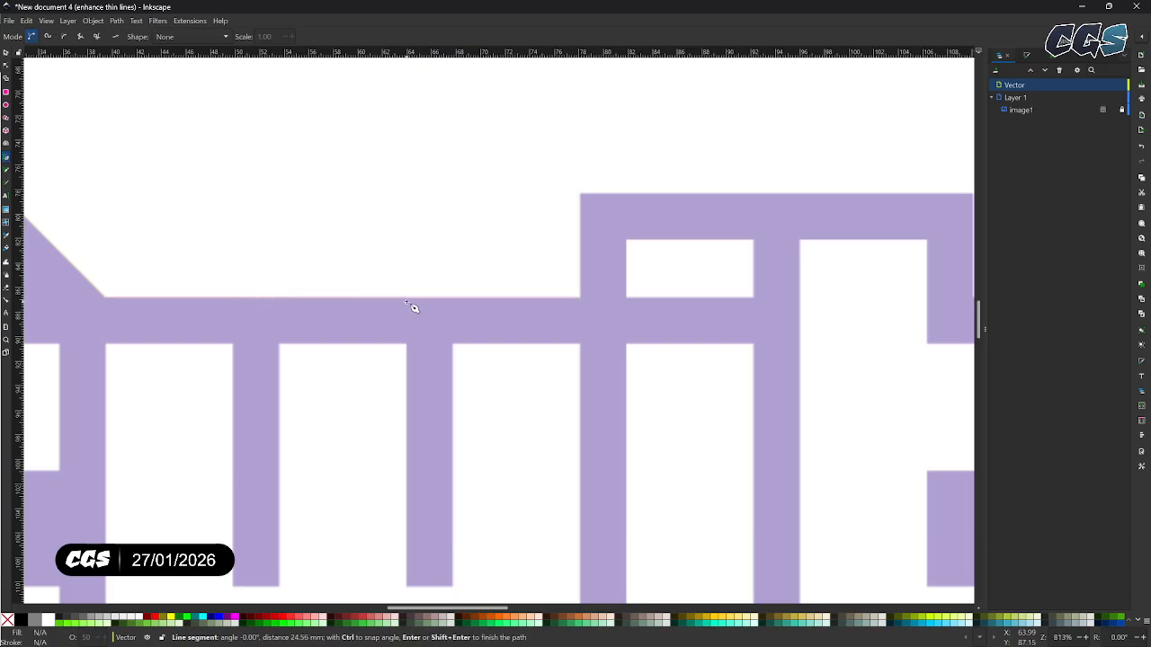
pyautogui.click(580, 298)
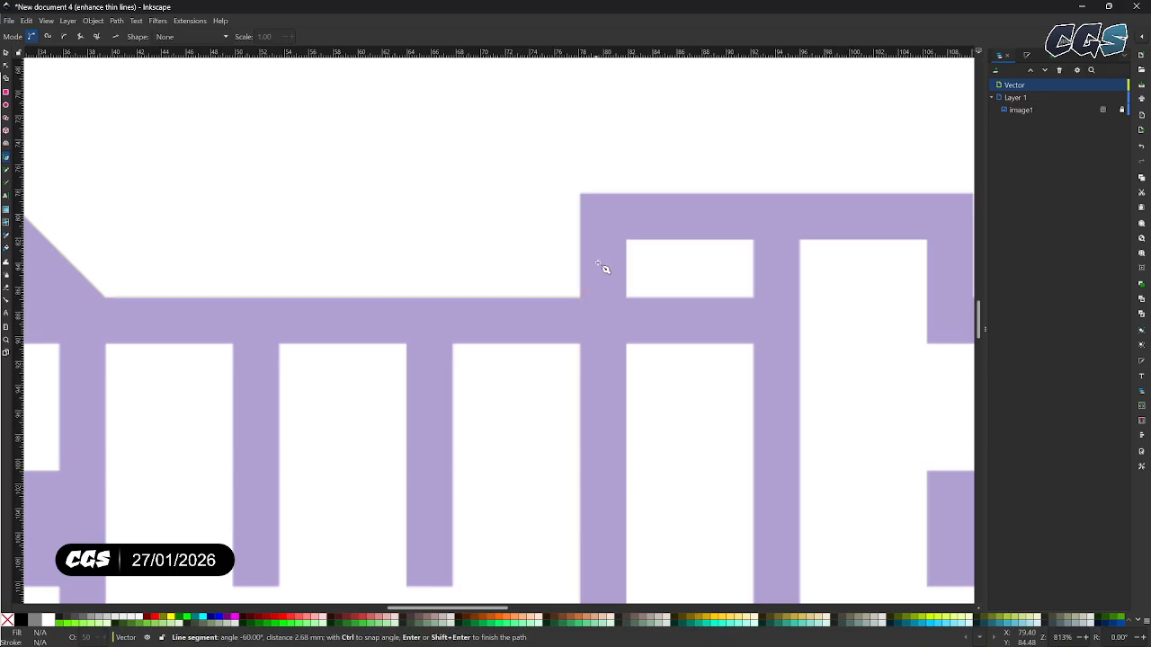
pyautogui.click(580, 194)
pyautogui.hscroll(10, 537, 210)
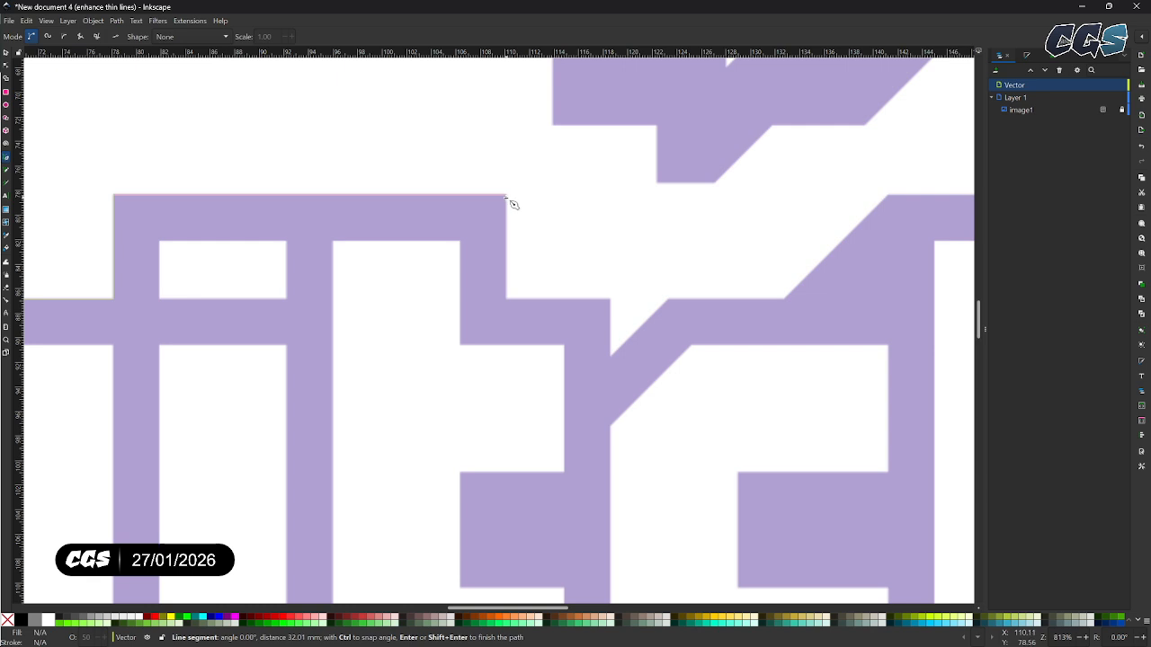
pyautogui.click(506, 196)
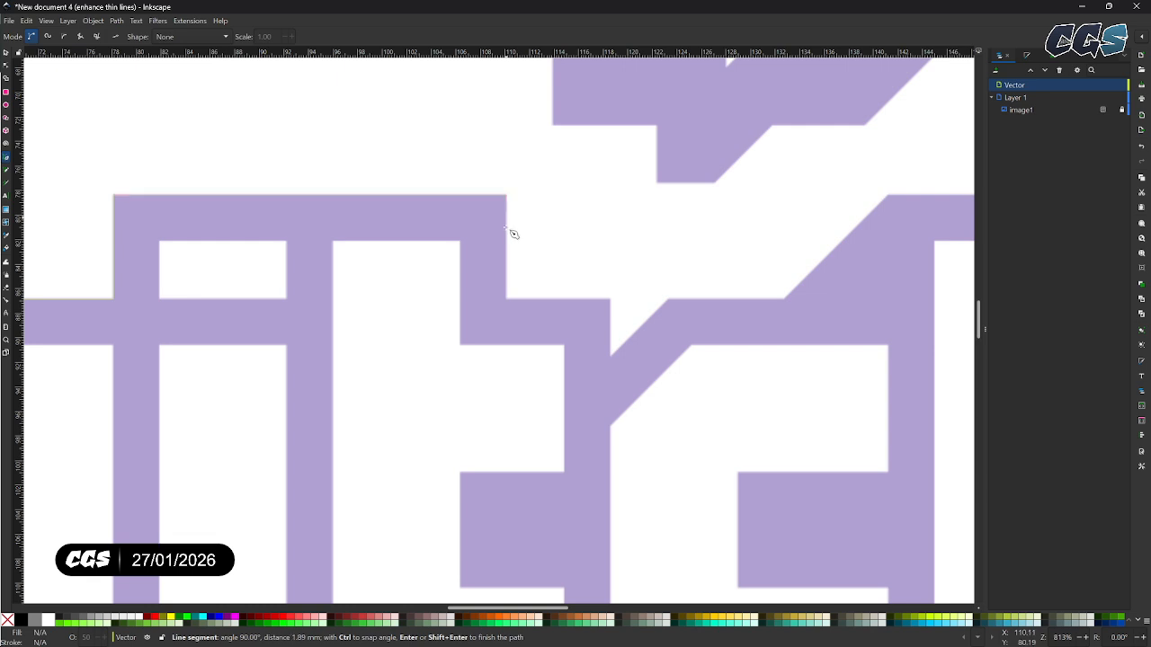
pyautogui.click(507, 301)
pyautogui.click(611, 300)
pyautogui.click(611, 354)
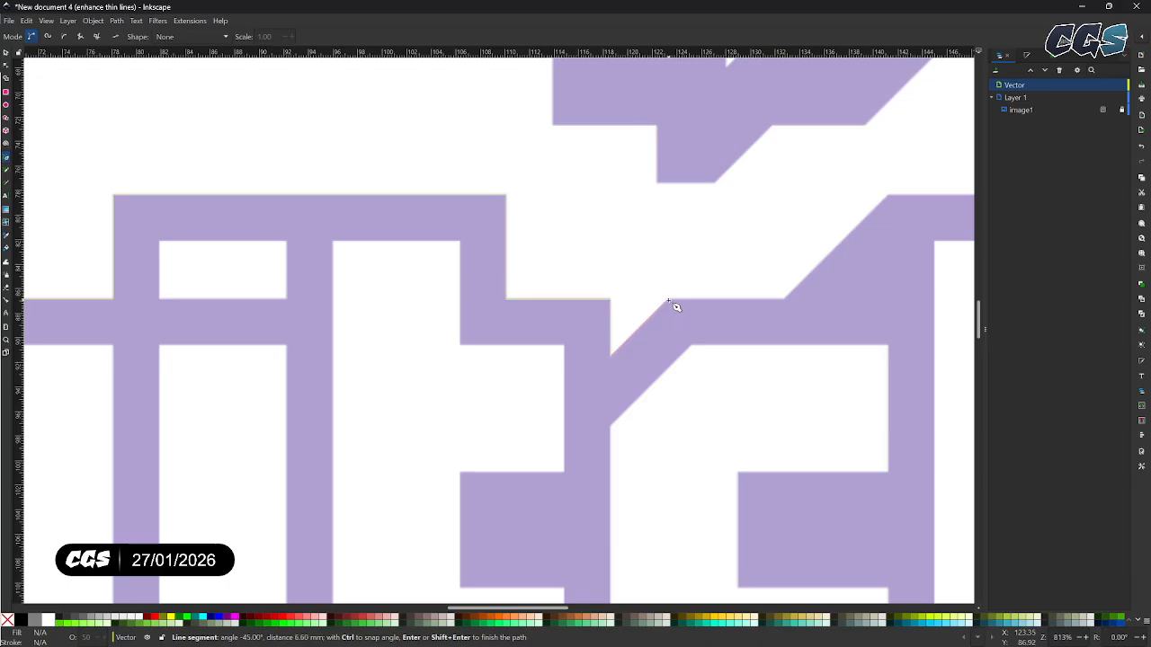
# Trace from the notch along the c's top edge, up the diagonal, and around the raised top of the h's stem.
pyautogui.click(669, 300)
pyautogui.moveTo(669, 299); pyautogui.dragTo(349, 327)
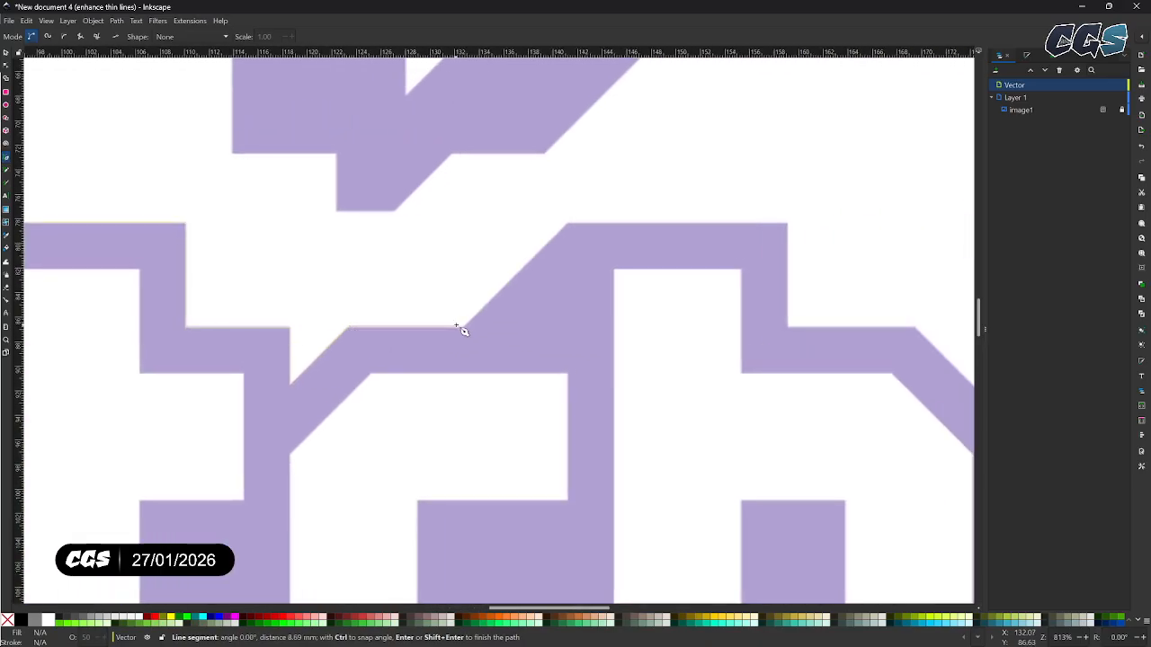
pyautogui.click(464, 328)
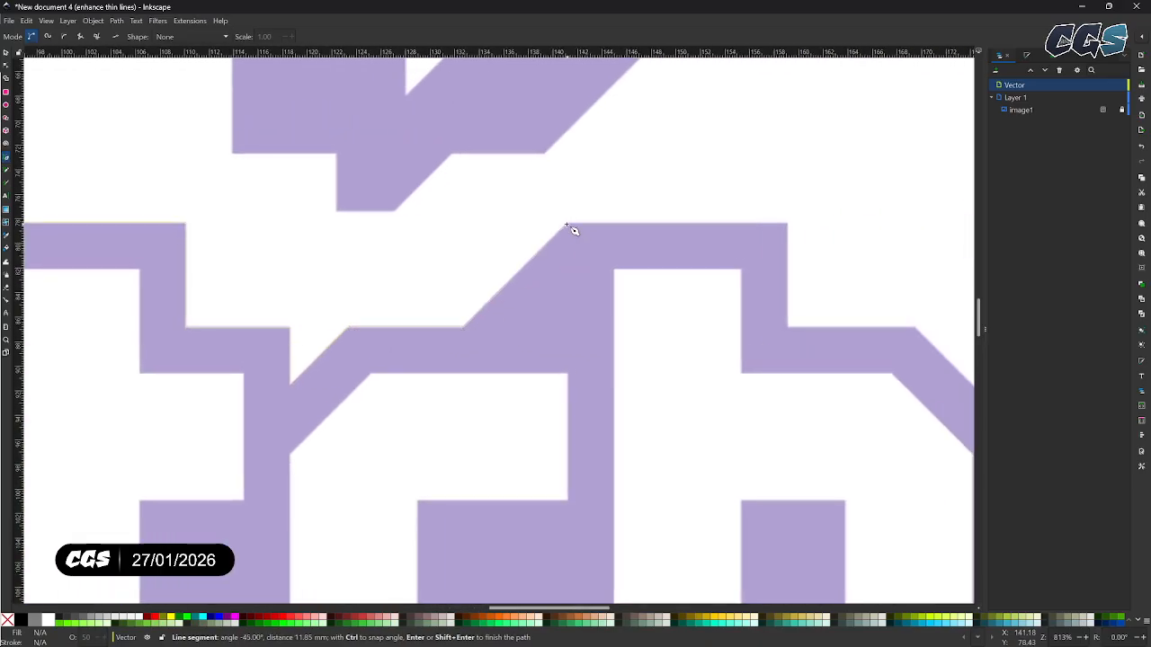
pyautogui.click(566, 225)
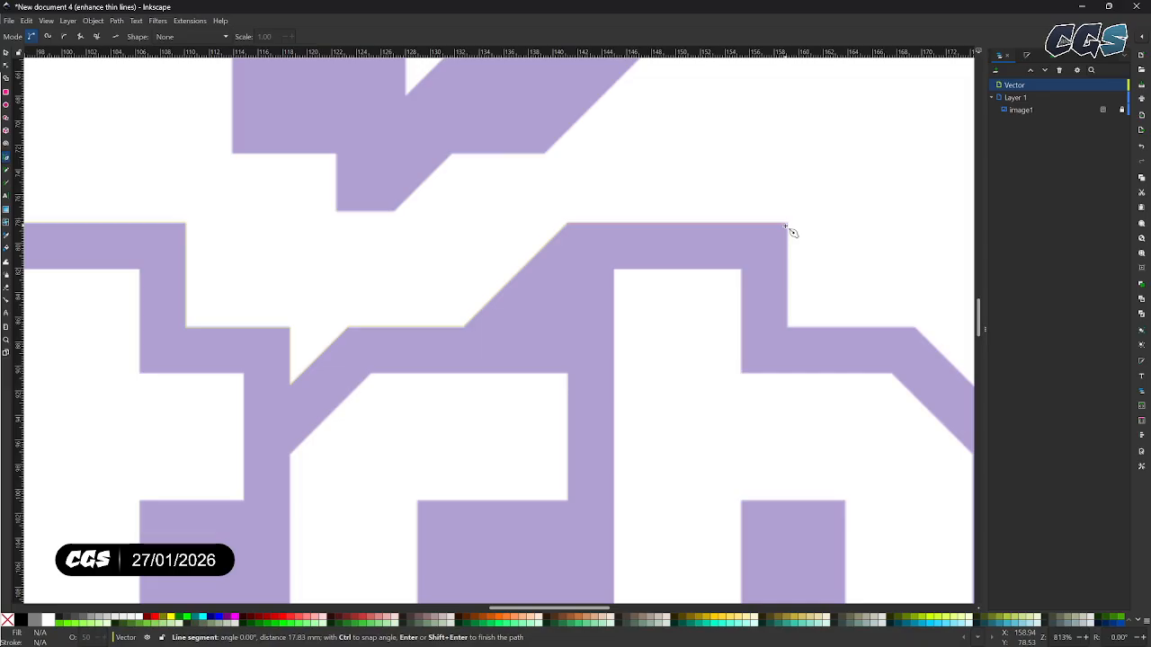
pyautogui.click(788, 226)
pyautogui.click(789, 329)
# Trace the h's shoulder with its slanted corner and the outline's straight right side to its lower corner.
pyautogui.moveTo(774, 367); pyautogui.dragTo(297, 369)
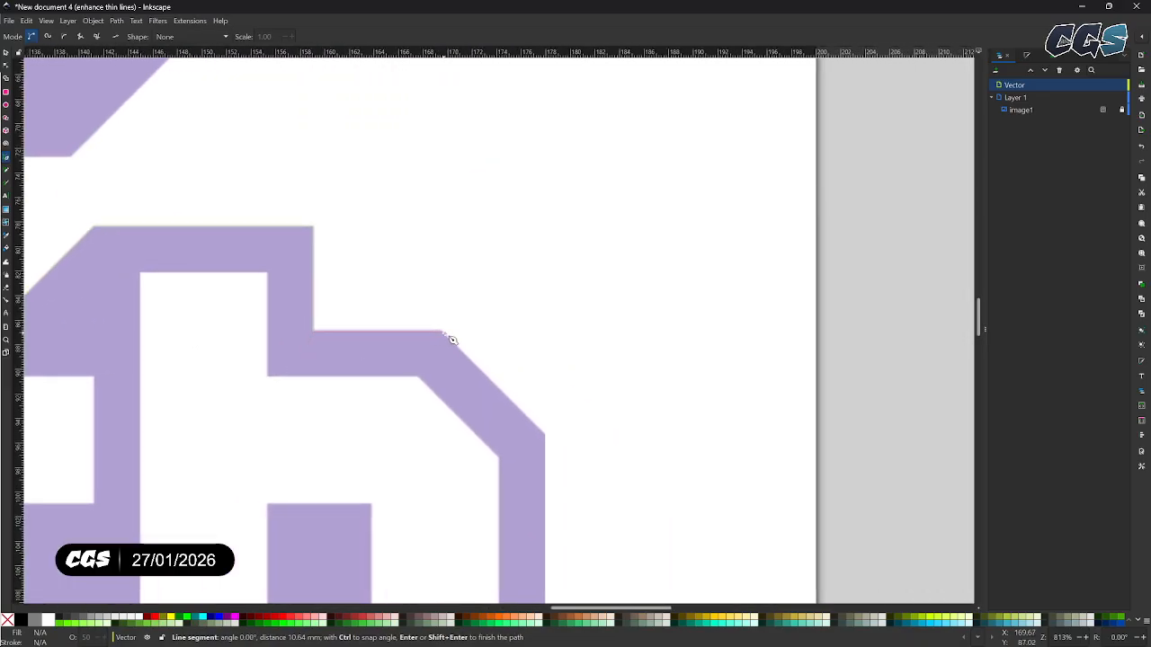
pyautogui.click(443, 332)
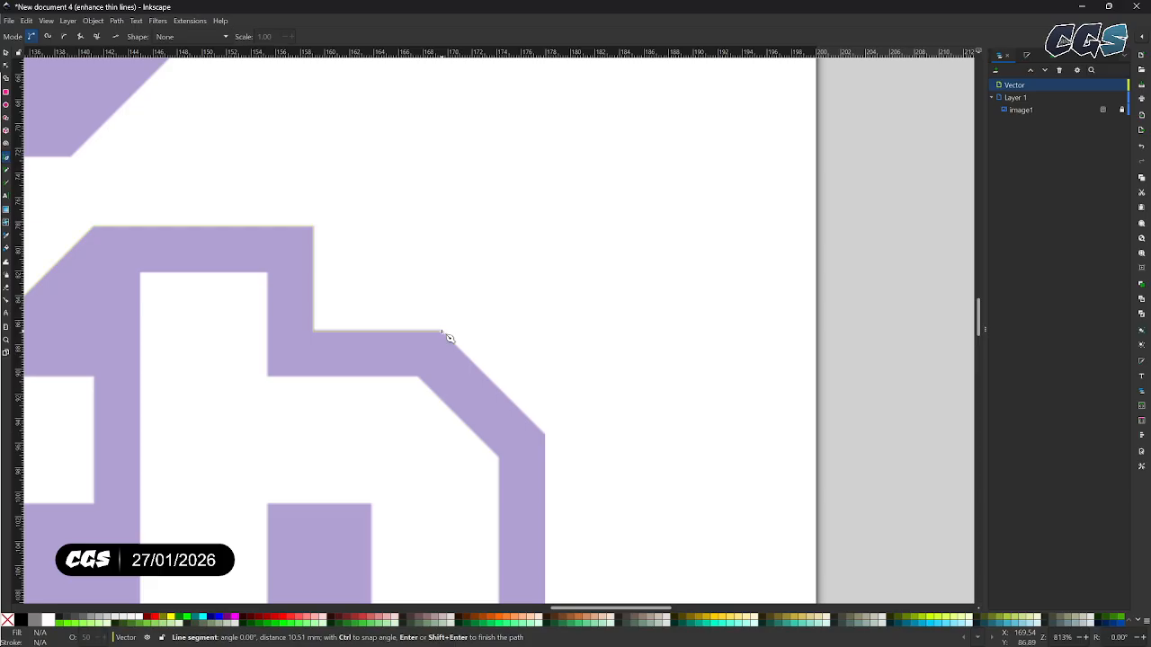
pyautogui.click(544, 436)
pyautogui.moveTo(585, 488); pyautogui.dragTo(640, 175)
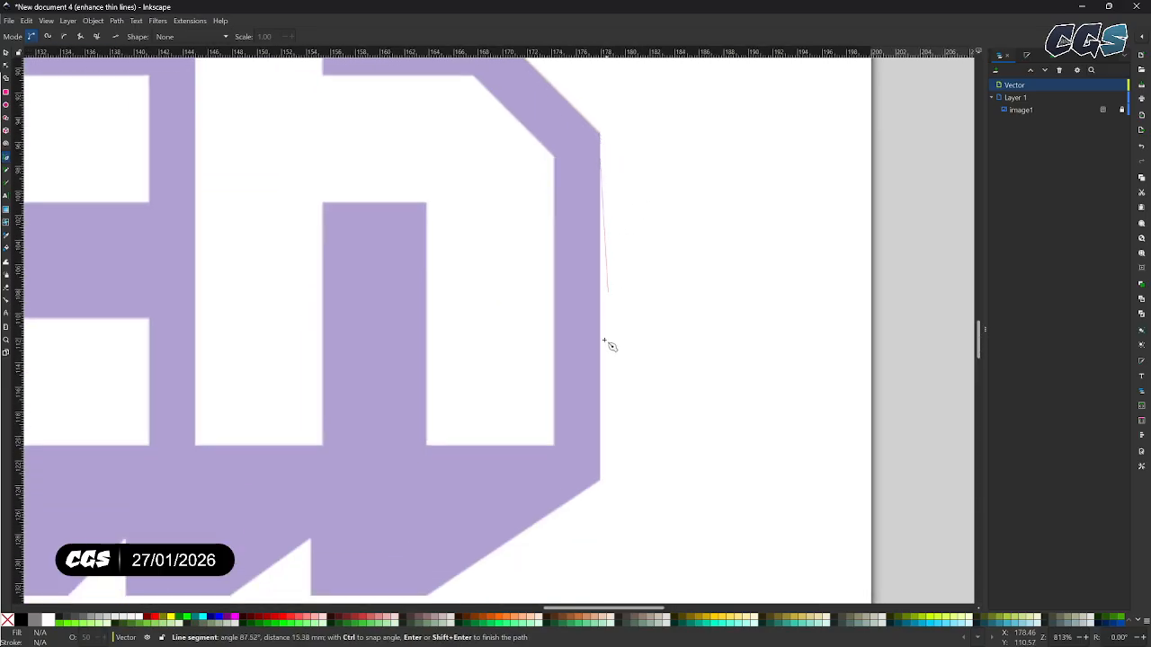
pyautogui.click(606, 483)
# Trace the slanted lower-right edge, the h's short bottom edge and the first notch, correcting the misplaced node at the notch's base.
pyautogui.moveTo(637, 501); pyautogui.dragTo(684, 380)
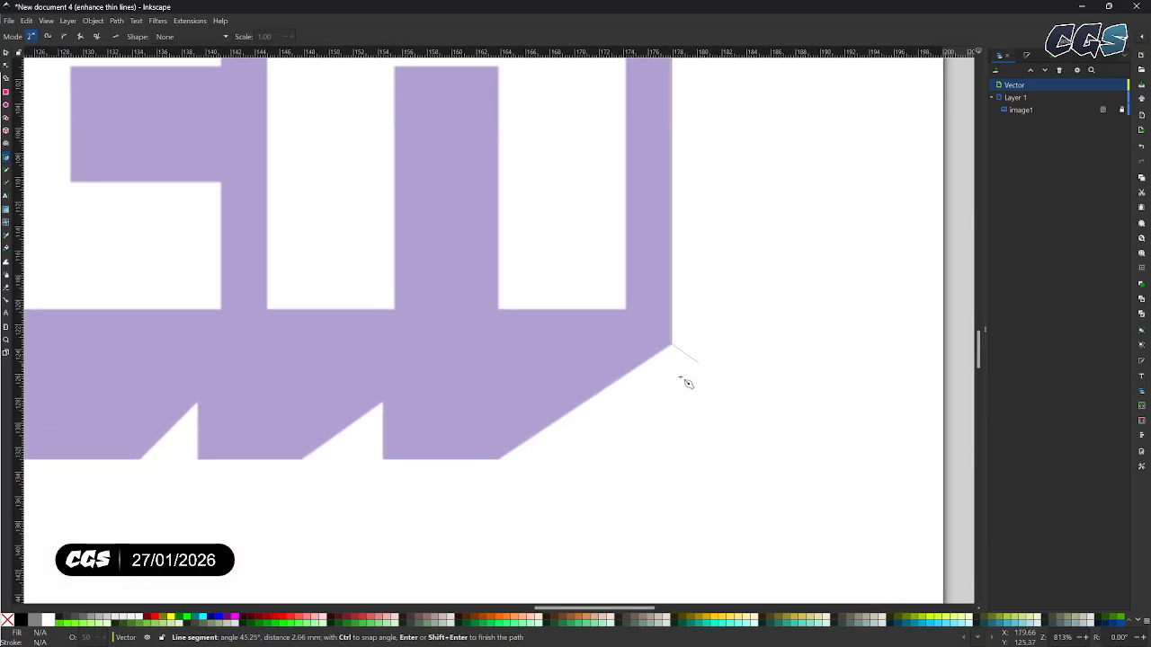
pyautogui.click(497, 460)
pyautogui.click(384, 459)
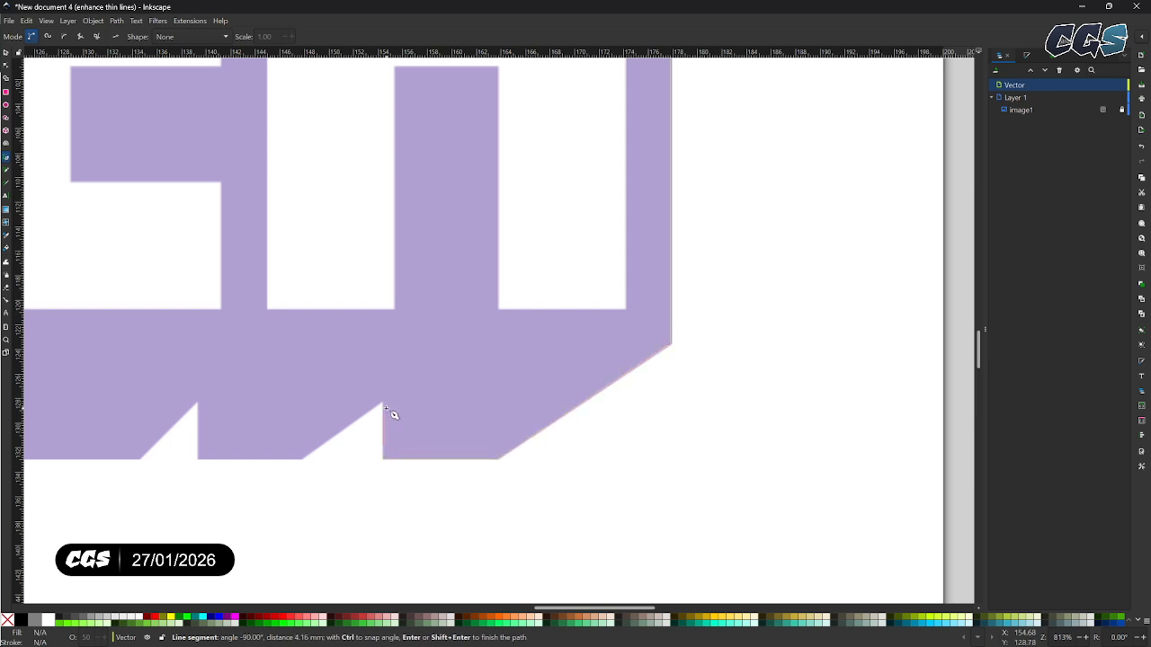
pyautogui.click(384, 402)
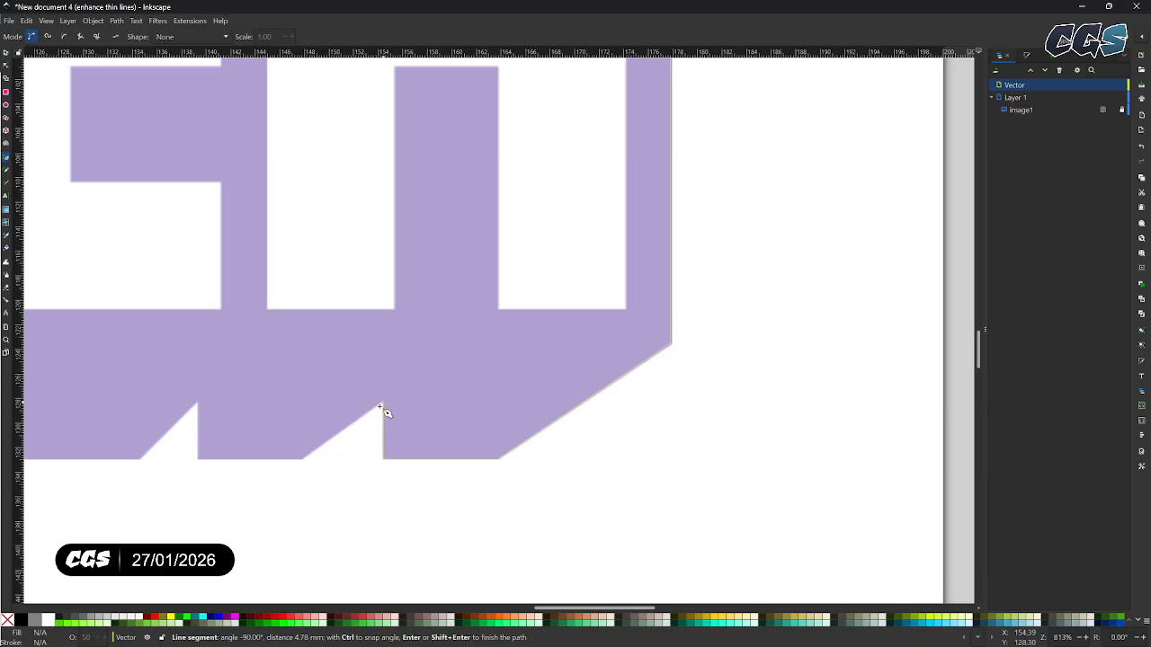
pyautogui.click(302, 460)
pyautogui.moveTo(168, 475); pyautogui.dragTo(388, 502)
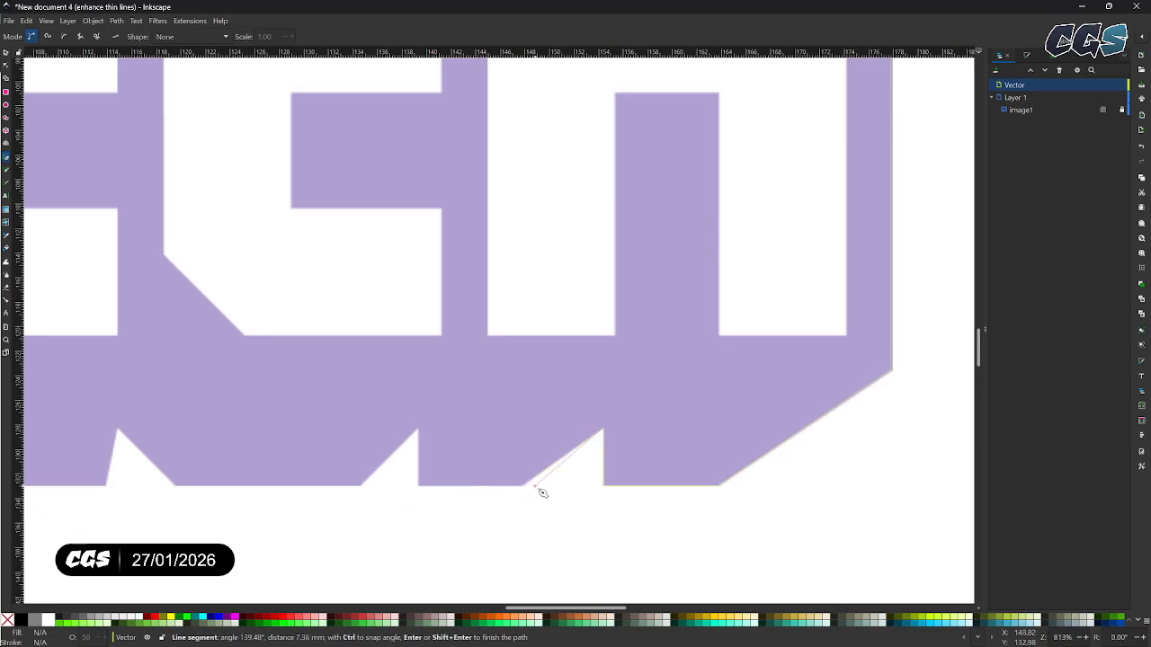
pyautogui.press('BackSpace')
pyautogui.click(521, 486)
# Trace the bottom edge through the second notch, along the base below the c, and up to the tip of the third notch.
pyautogui.click(418, 486)
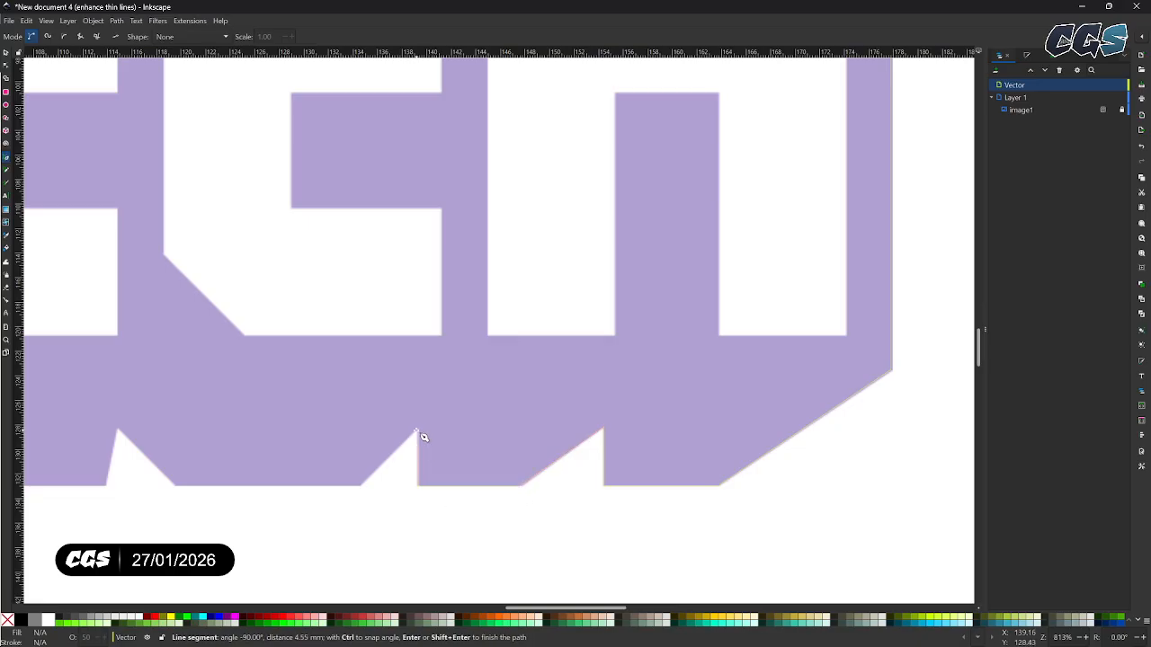
pyautogui.click(418, 430)
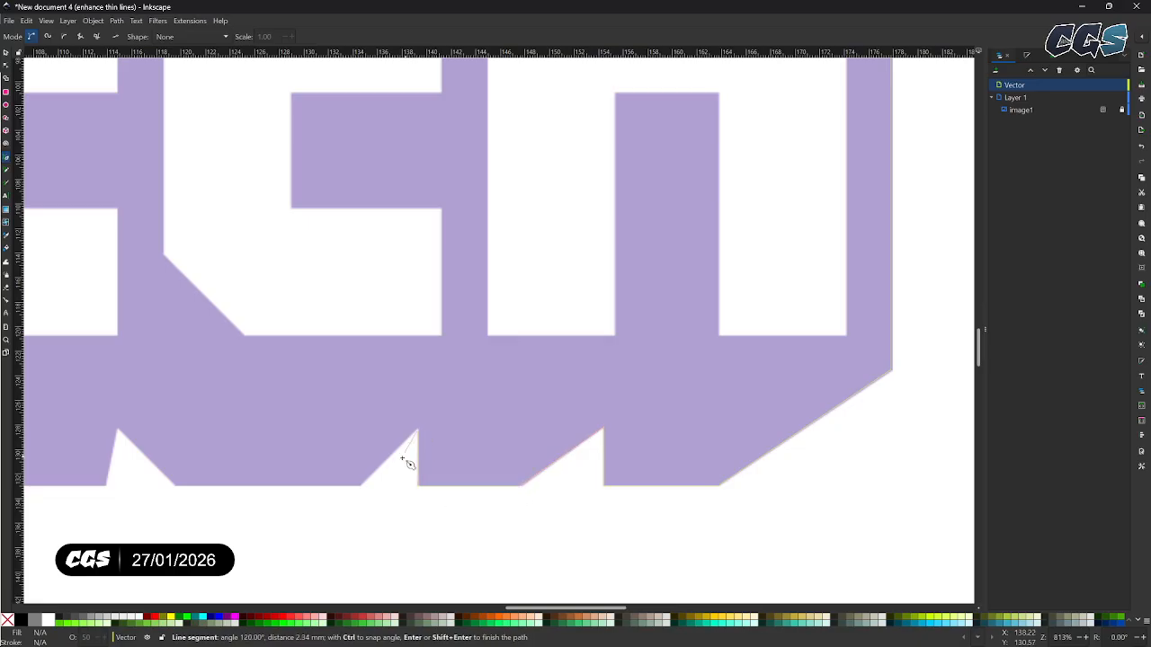
pyautogui.click(361, 487)
pyautogui.hscroll(-7, 478, 501)
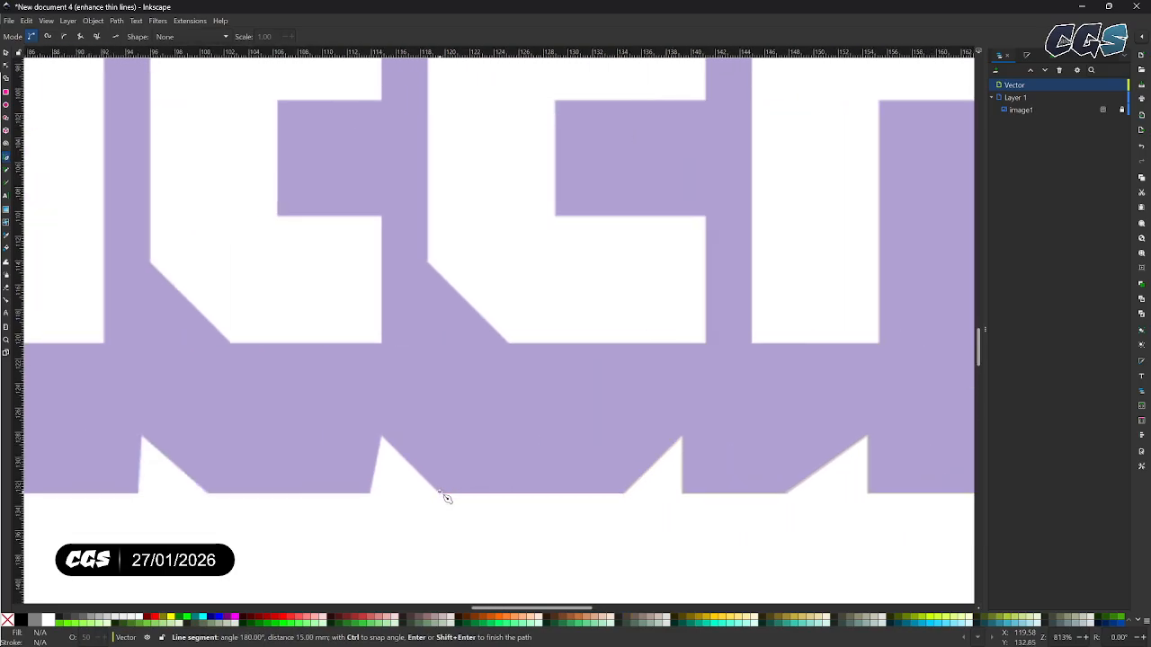
pyautogui.click(438, 493)
pyautogui.click(381, 440)
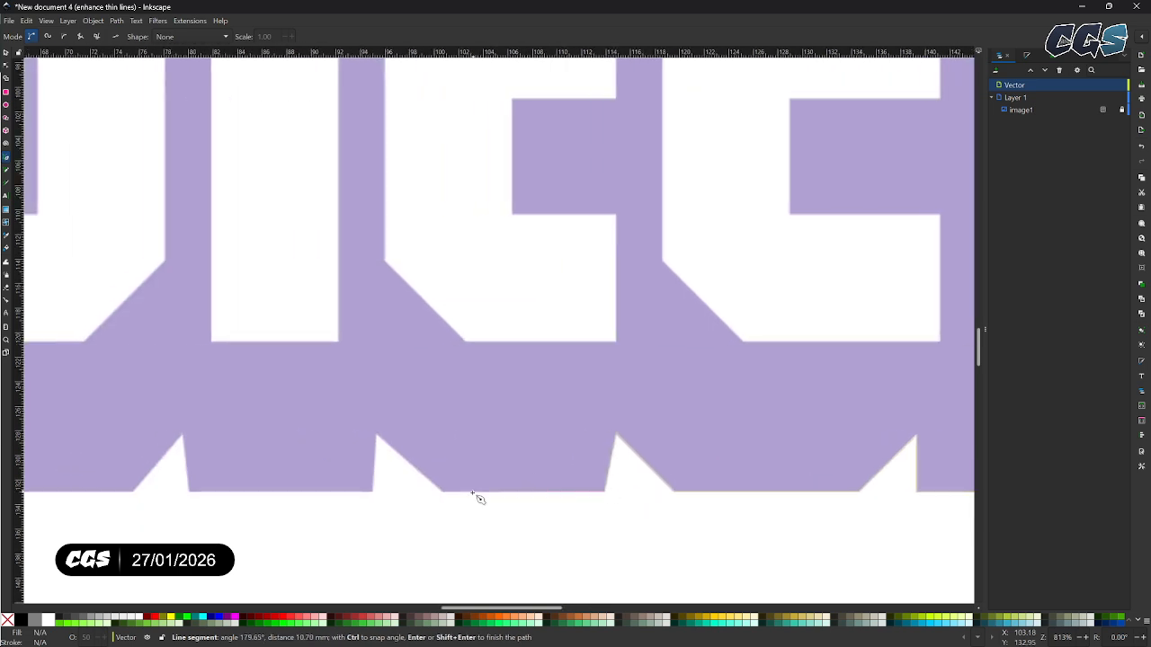
# Trace the bottom edge below the second t and the i, including the notches on both sides of the i's base.
pyautogui.click(441, 491)
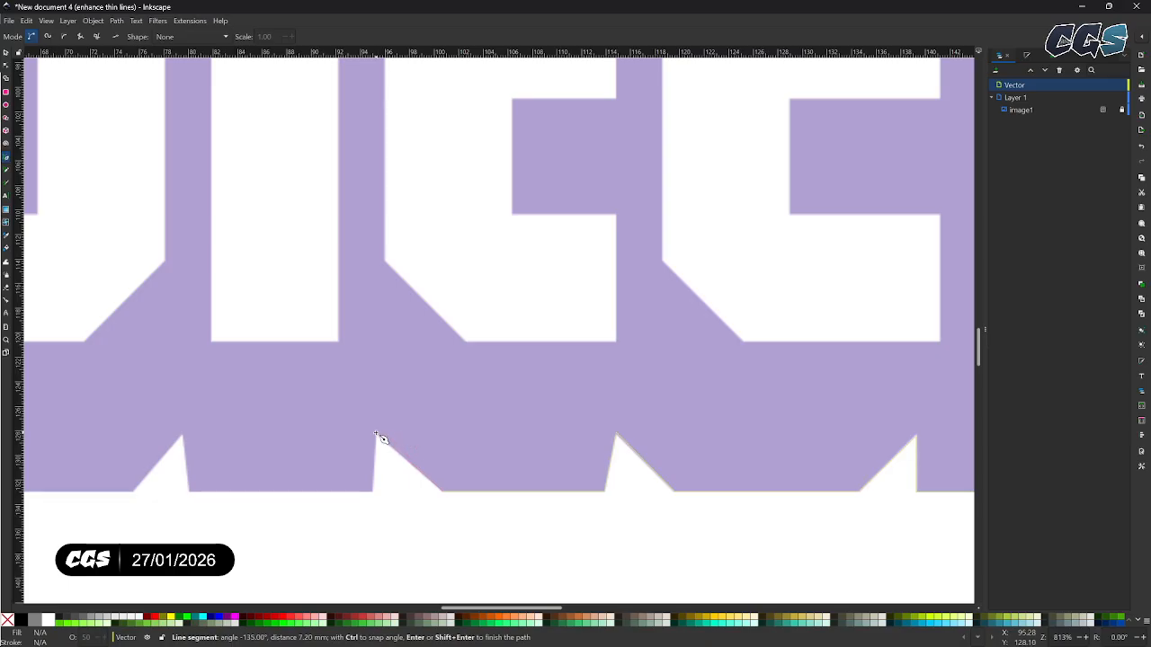
pyautogui.click(376, 436)
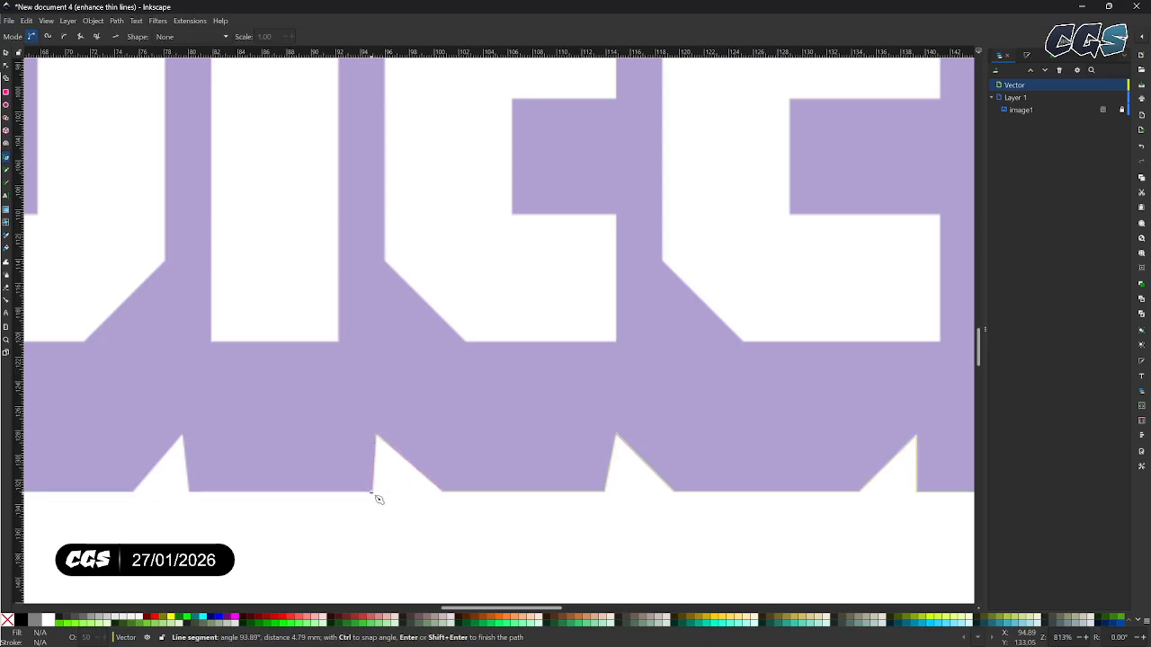
pyautogui.click(374, 493)
pyautogui.hscroll(-8, 609, 522)
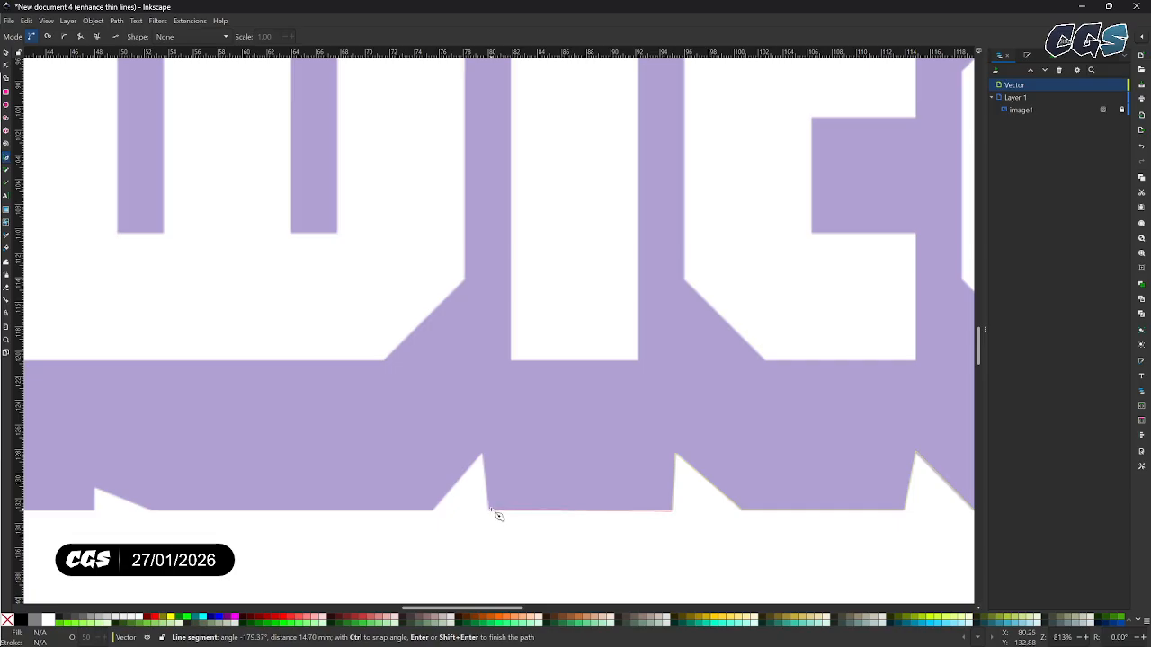
pyautogui.click(489, 511)
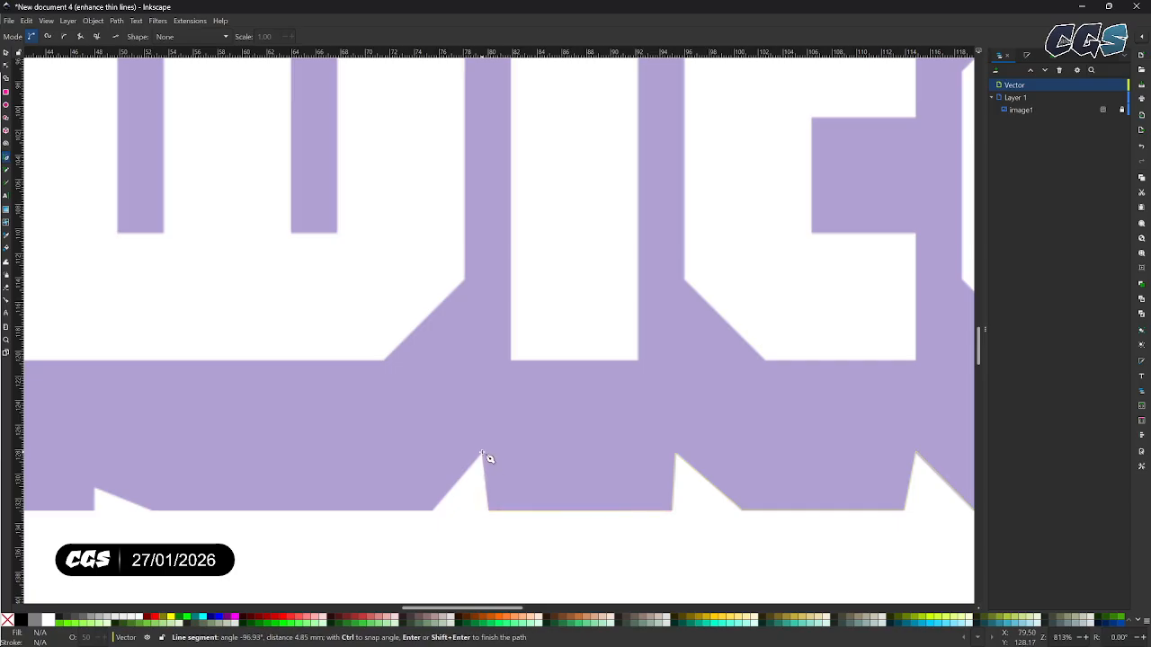
pyautogui.click(482, 454)
pyautogui.click(436, 511)
# Trace the long bottom edge below the w and the shallow notch at its left end.
pyautogui.hscroll(-6, 439, 514)
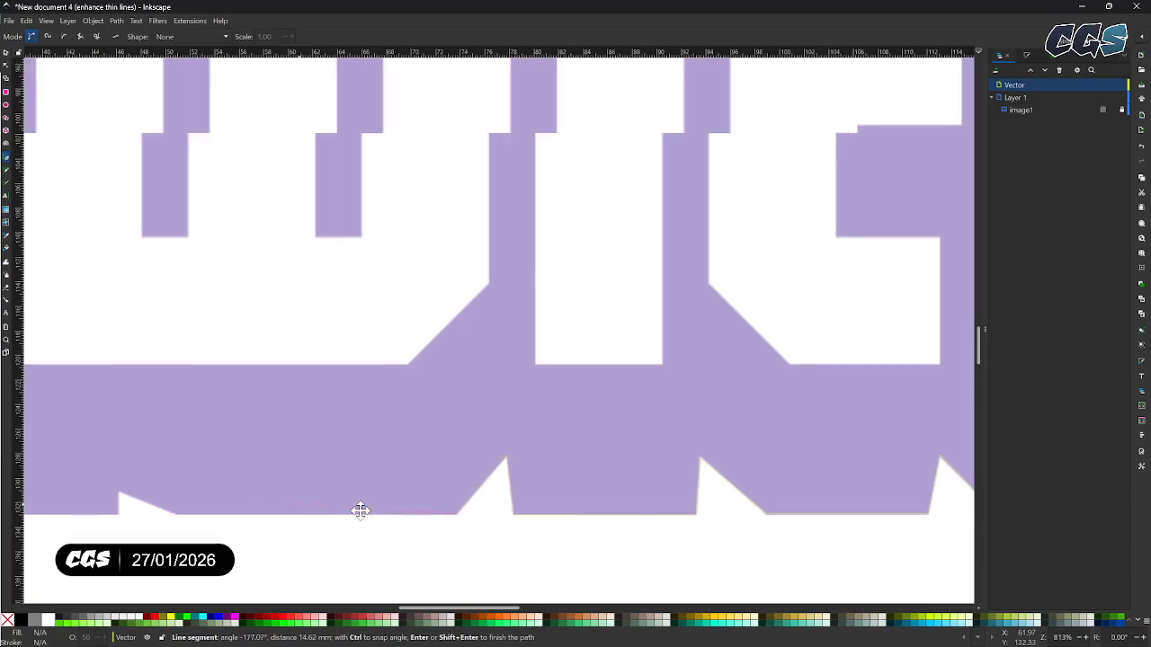
pyautogui.click(440, 509)
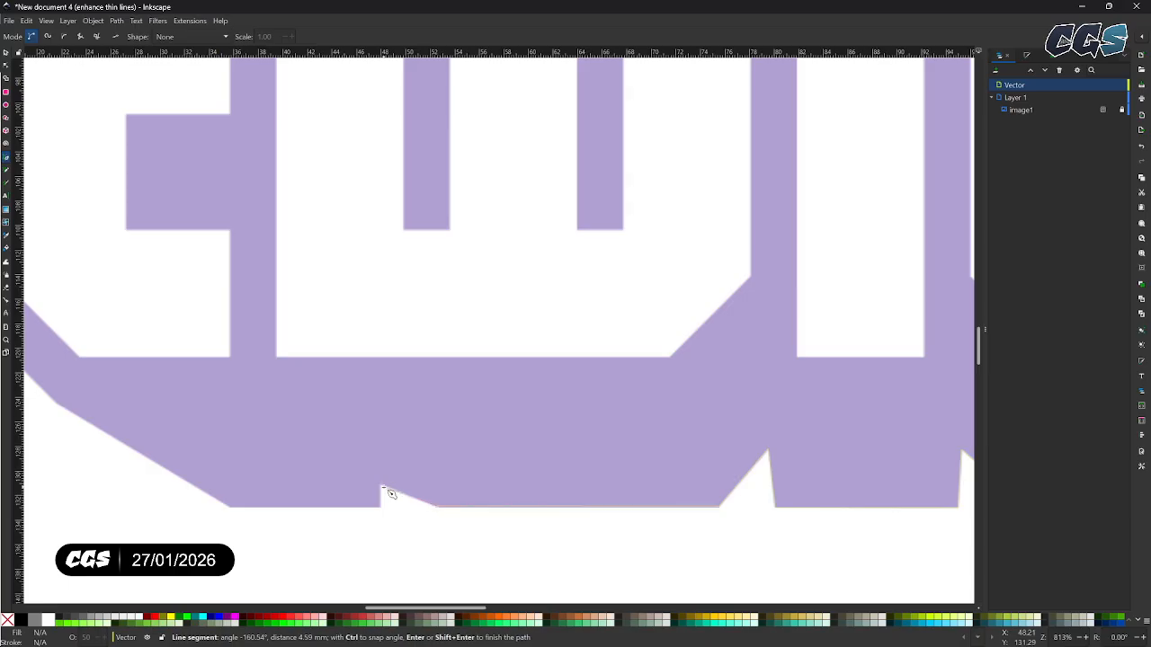
pyautogui.click(381, 486)
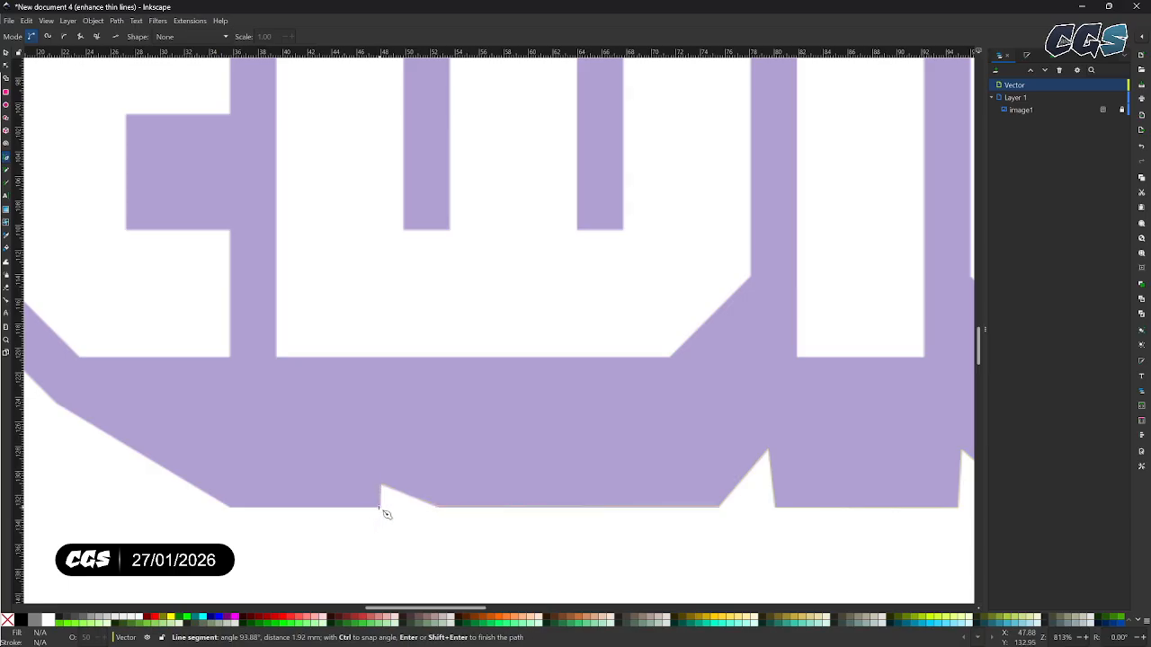
pyautogui.click(382, 508)
# Trace the first t's bottom edge, slanted lower-left corner and left side, and close the path at its starting node.
pyautogui.hscroll(-6, 278, 496)
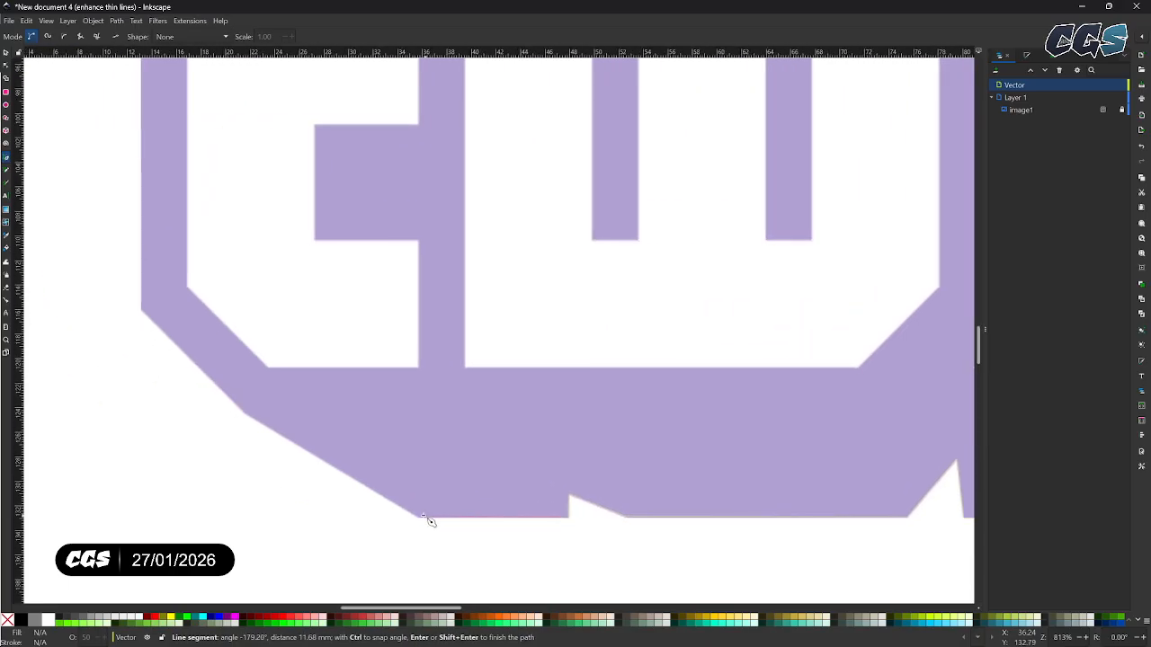
pyautogui.click(419, 519)
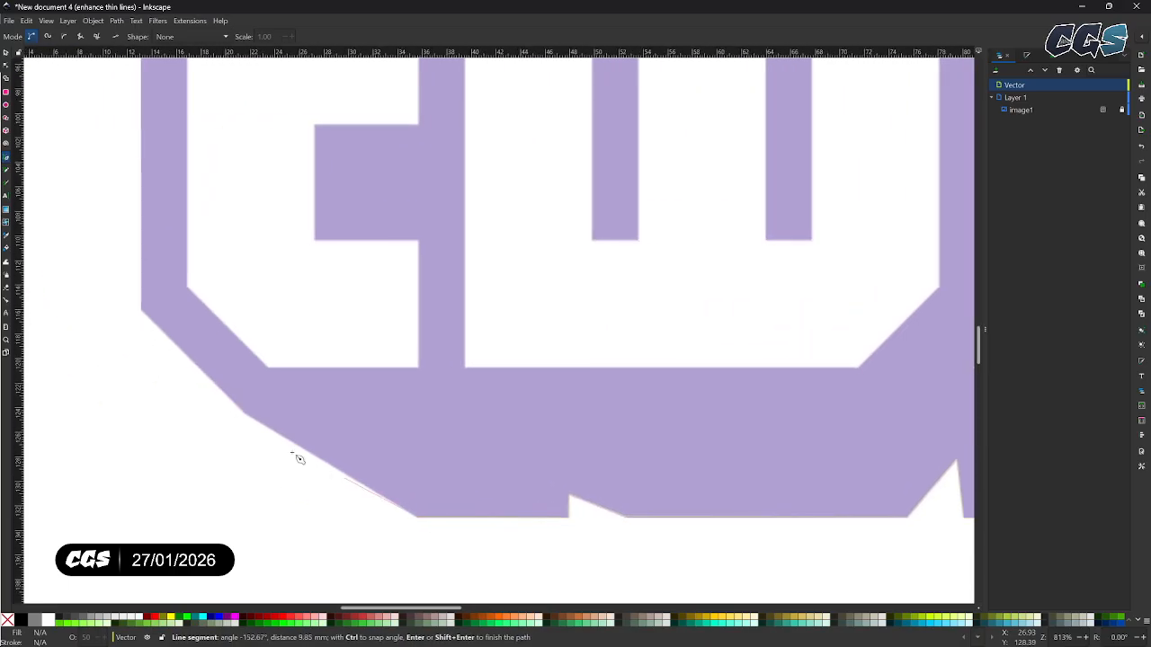
pyautogui.click(245, 414)
pyautogui.moveTo(217, 413); pyautogui.dragTo(392, 534)
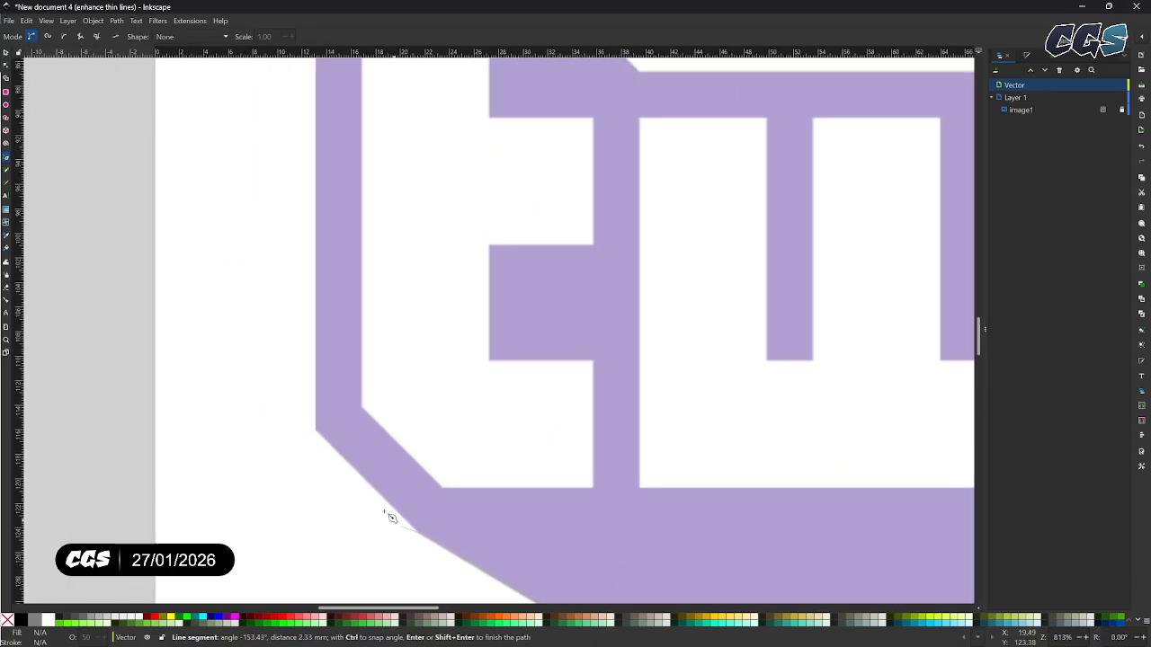
pyautogui.click(317, 429)
pyautogui.moveTo(352, 236); pyautogui.dragTo(380, 495)
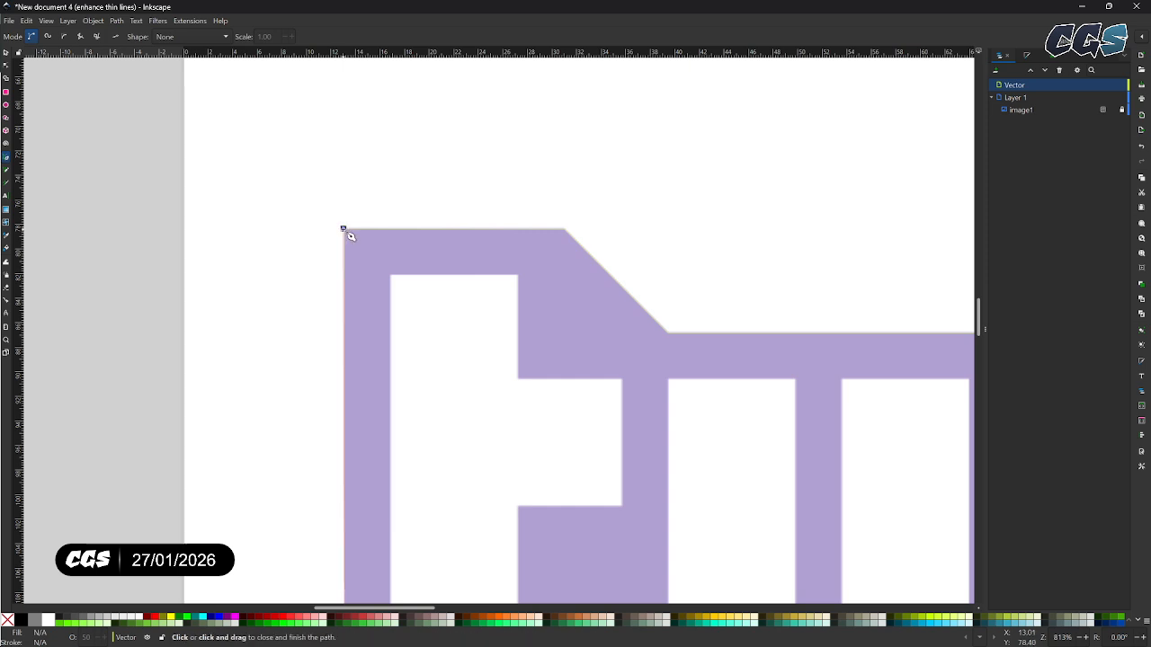
pyautogui.click(342, 229)
# Fill the closed wordmark outline with a pale greyish pink and hide its path to expose the reference image.
pyautogui.moveTo(540, 375); pyautogui.dragTo(324, 270)
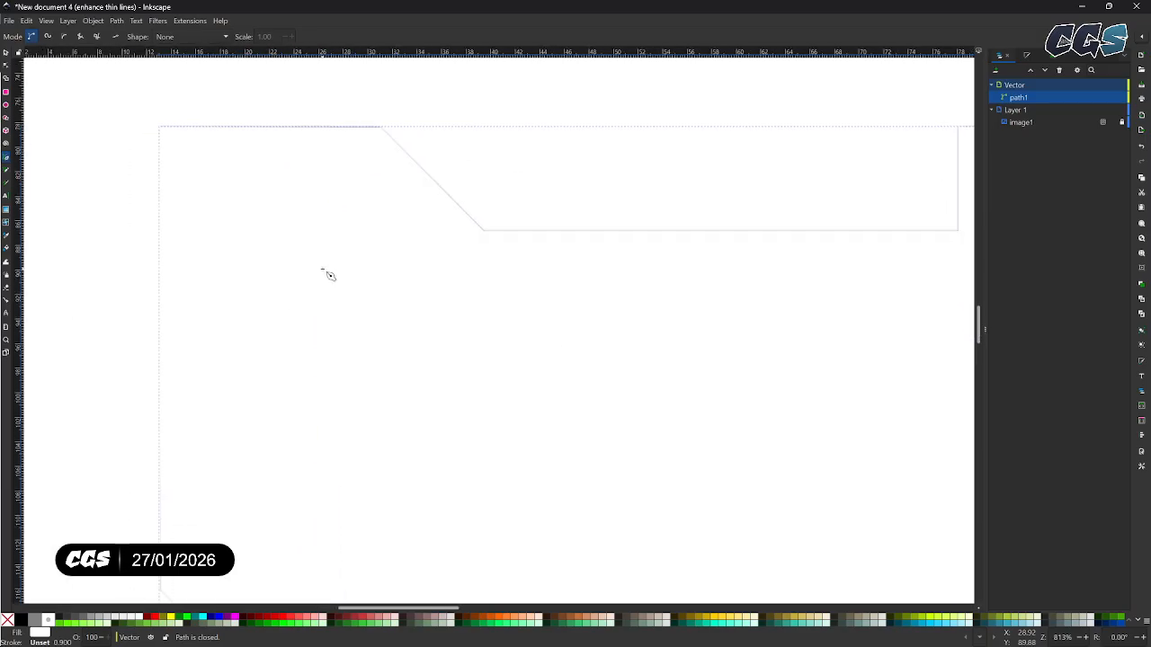
pyautogui.scroll(-3, 485, 288)
pyautogui.moveTo(581, 341); pyautogui.dragTo(403, 314)
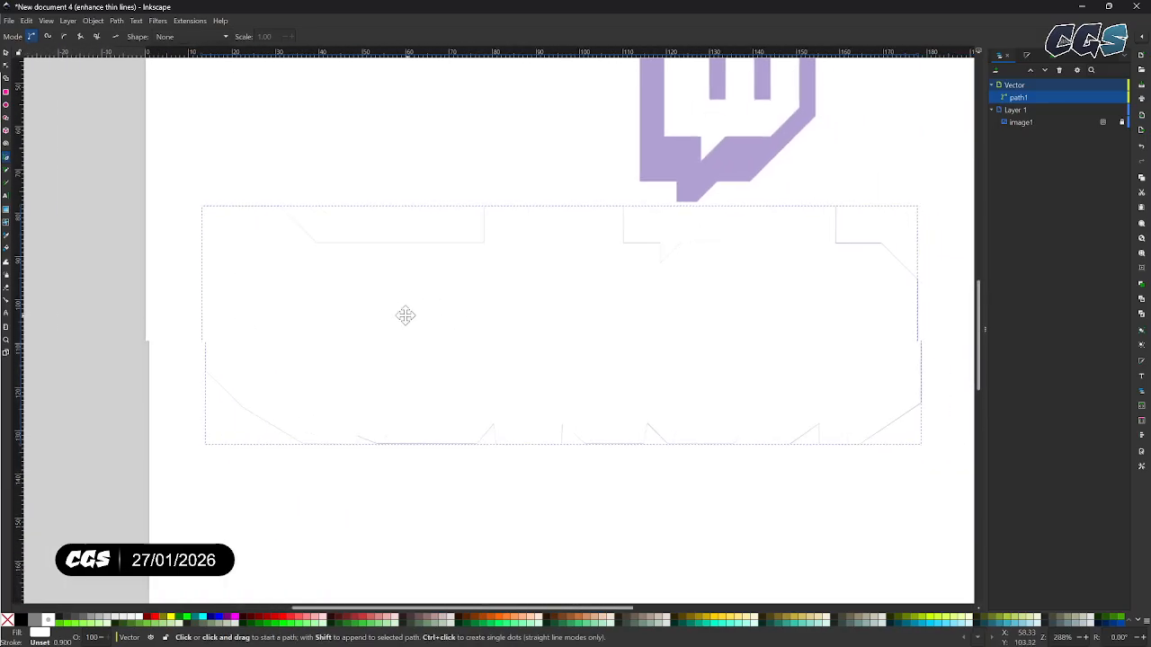
pyautogui.click(221, 618)
pyautogui.click(278, 624)
pyautogui.click(347, 621)
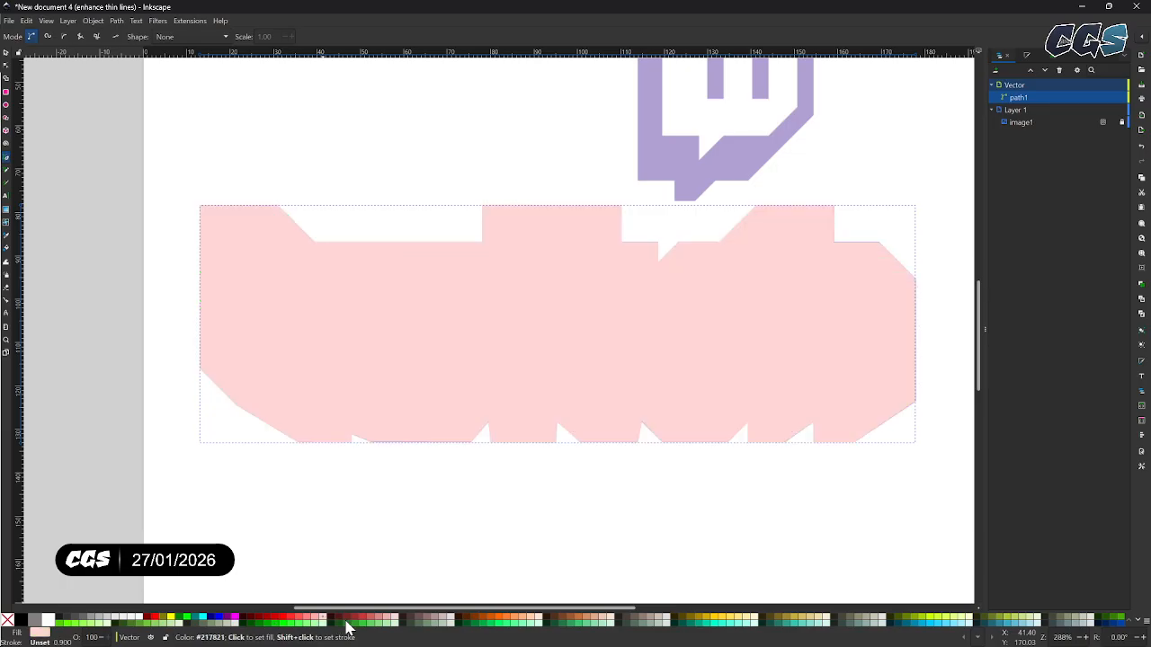
pyautogui.click(411, 623)
pyautogui.click(447, 624)
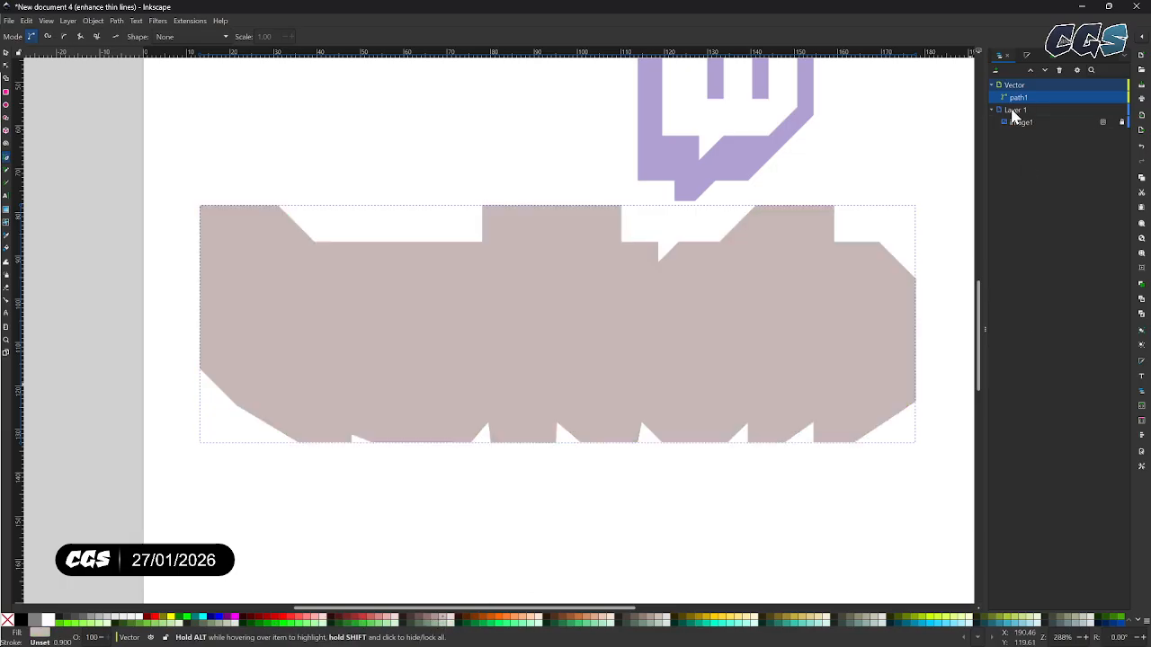
pyautogui.click(1113, 97)
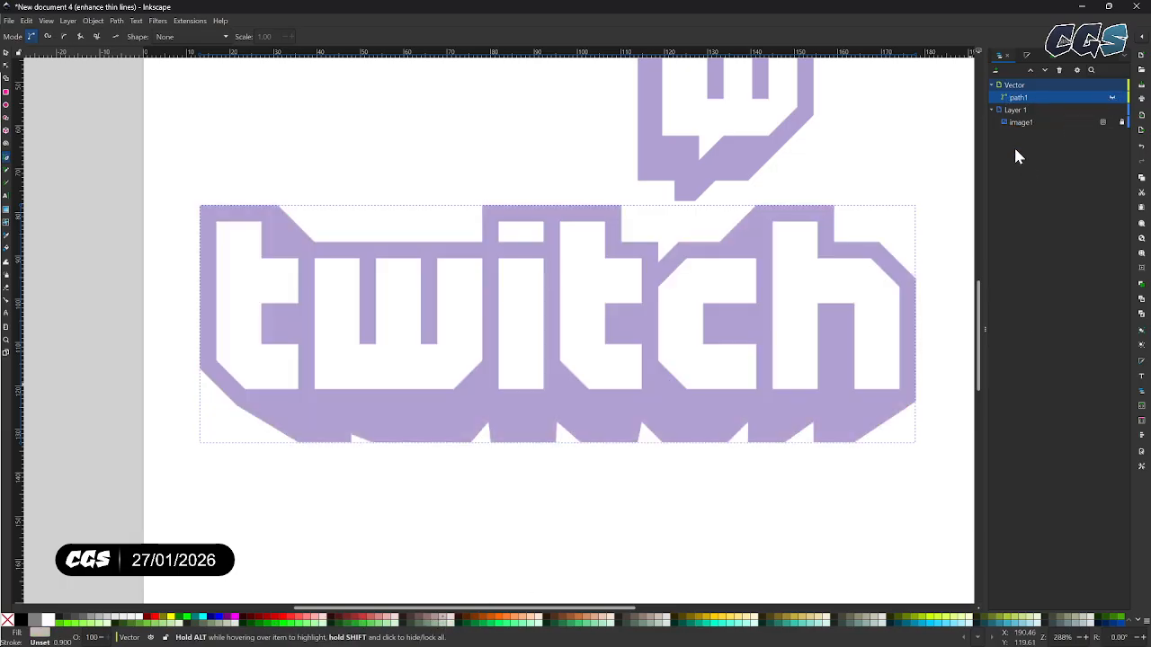
# Start a path at the first t's upper-left inner corner and trace its top, stem and crossbar through the crossbar's lower edge.
pyautogui.moveTo(318, 308); pyautogui.dragTo(421, 338)
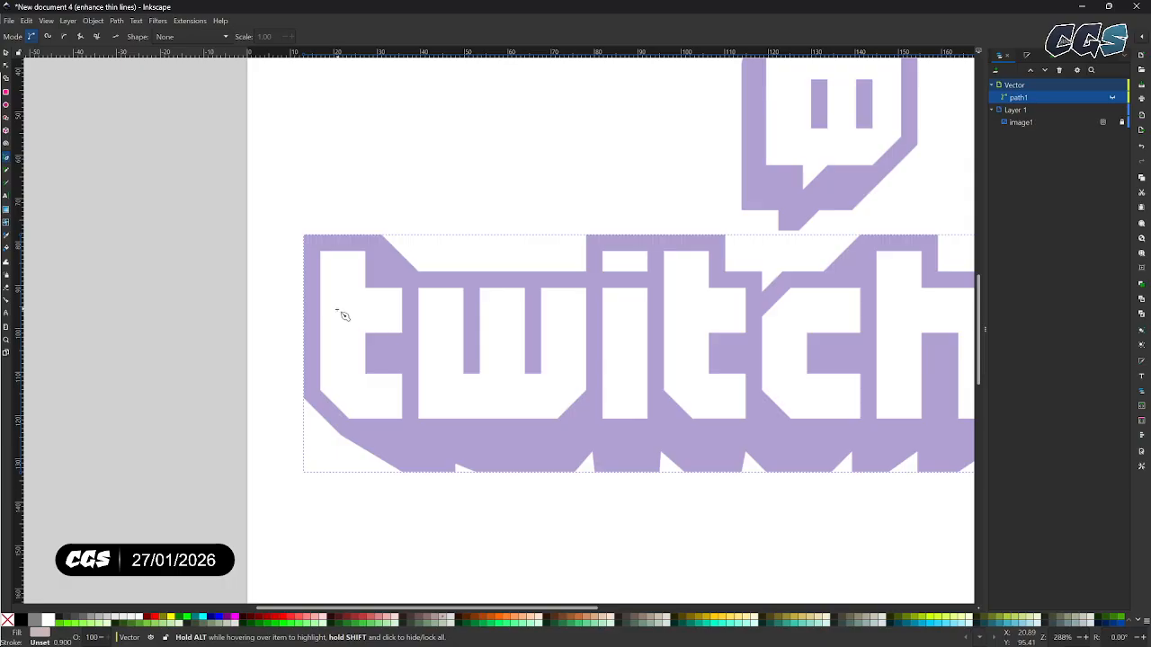
pyautogui.scroll(4, 360, 309)
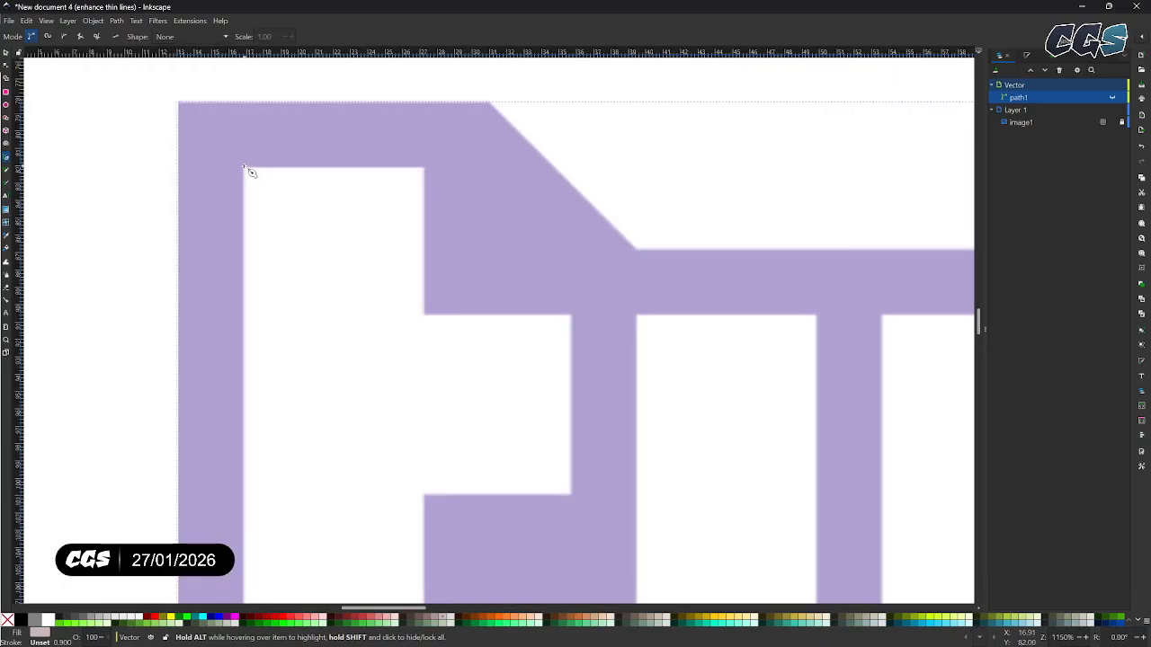
pyautogui.click(244, 169)
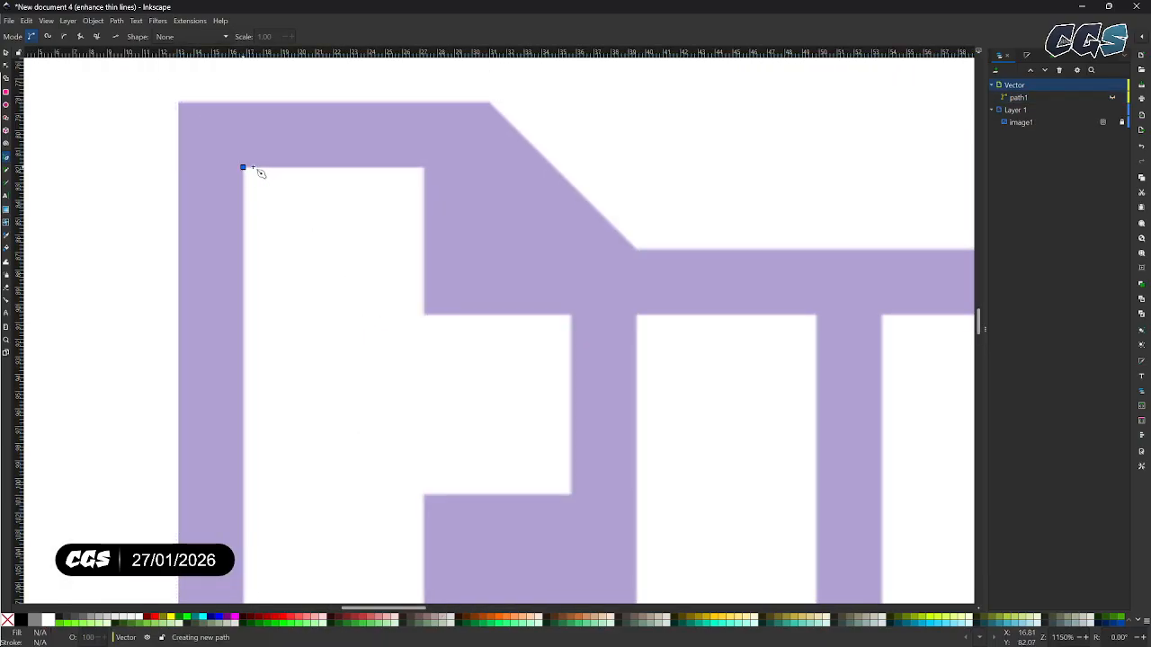
pyautogui.click(424, 171)
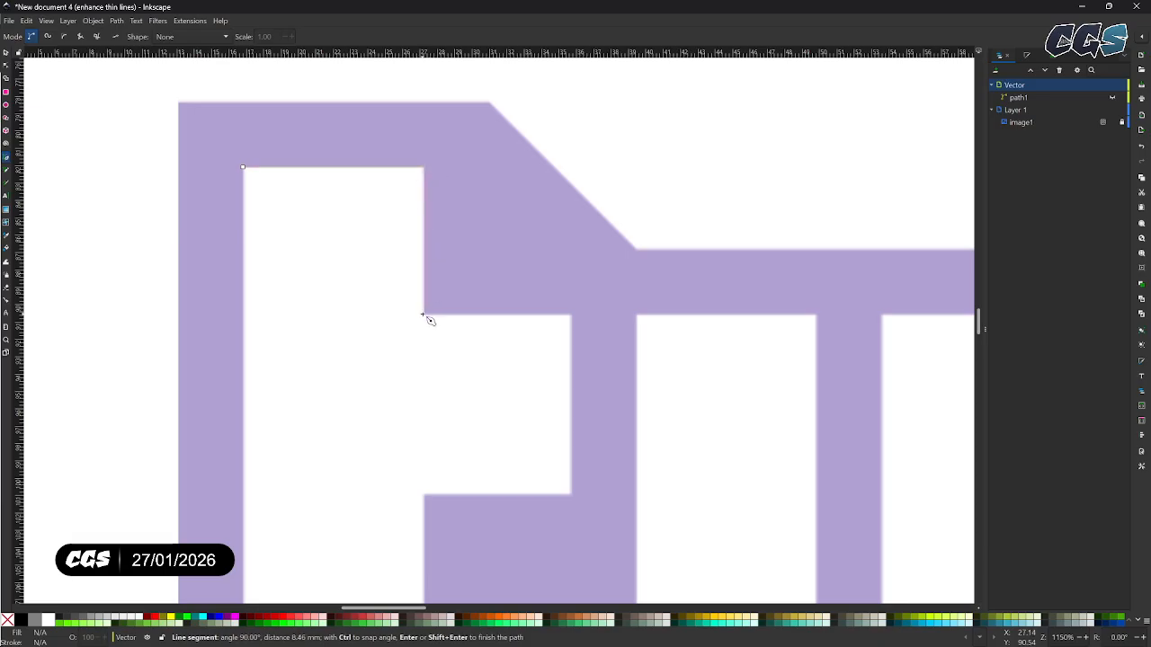
pyautogui.click(426, 313)
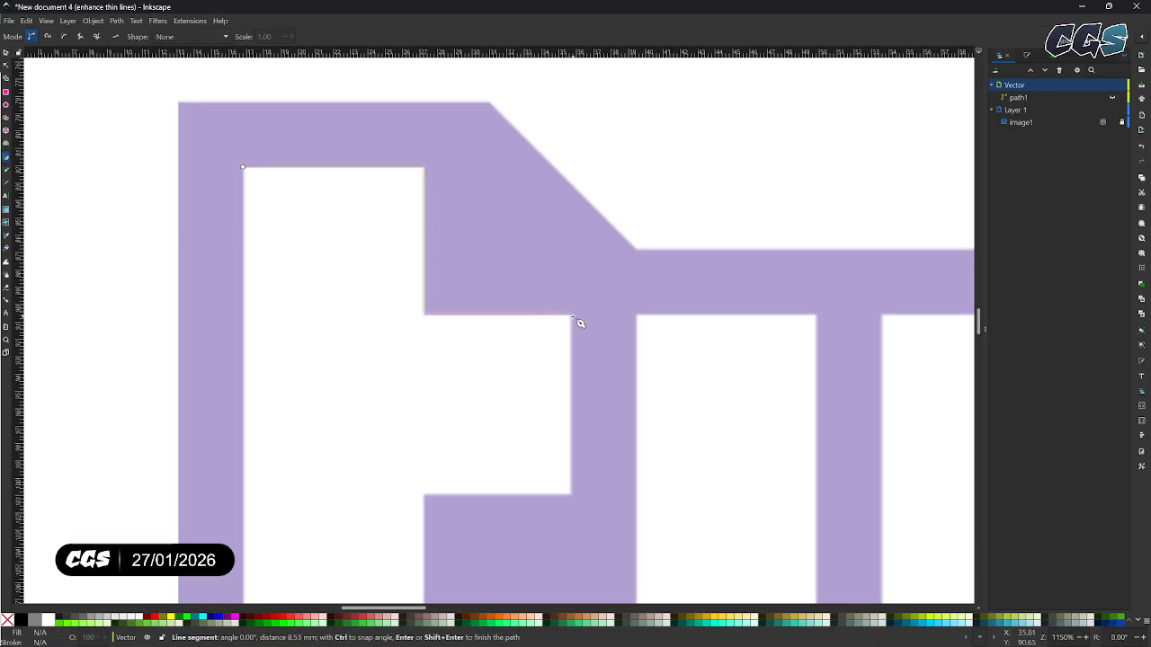
pyautogui.click(572, 316)
pyautogui.click(572, 495)
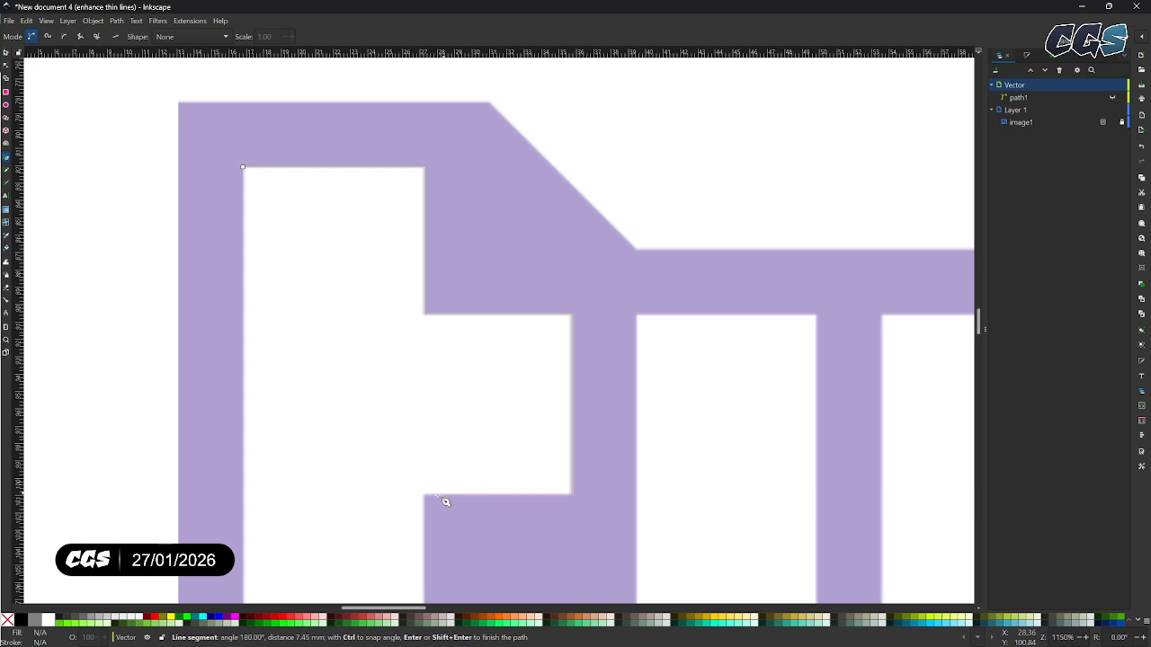
pyautogui.click(427, 496)
# Trace the first t's lower arm, bottom edge and slanted lower-left corner, and close the letter path at its starting node.
pyautogui.scroll(-7, 459, 328)
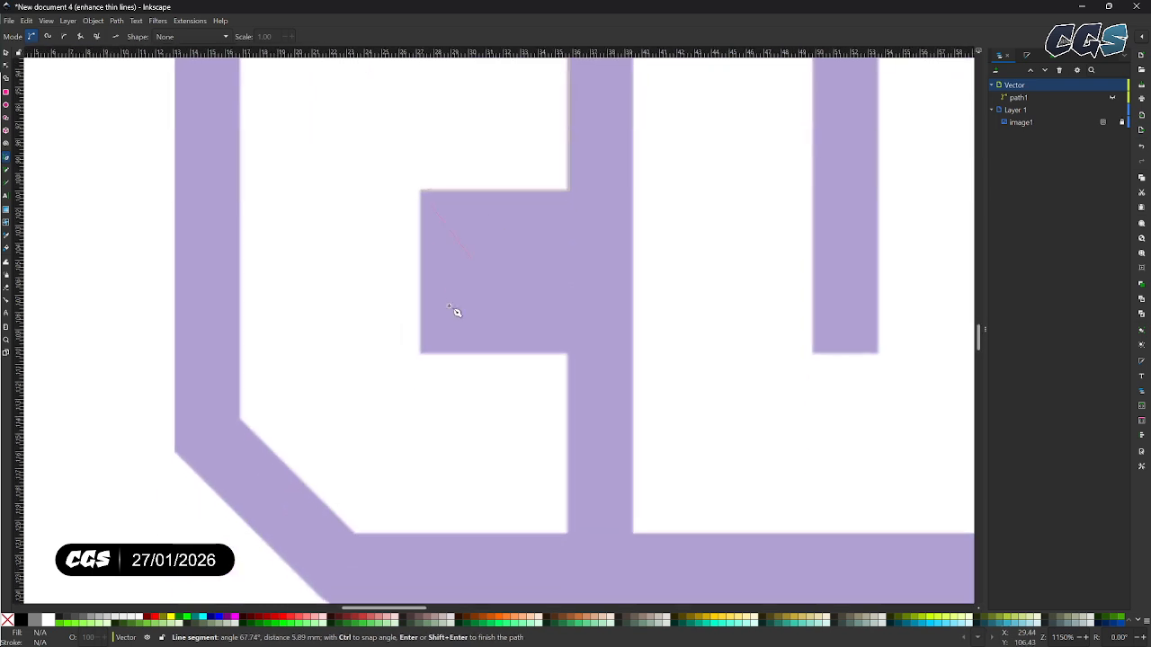
pyautogui.click(422, 356)
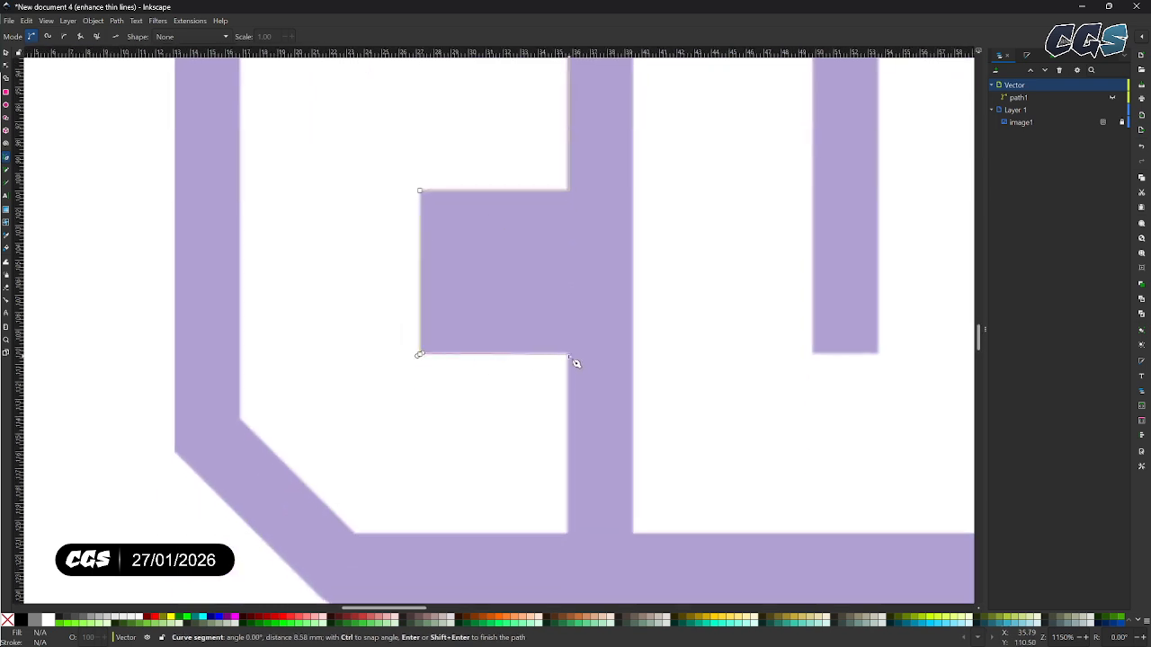
pyautogui.click(572, 537)
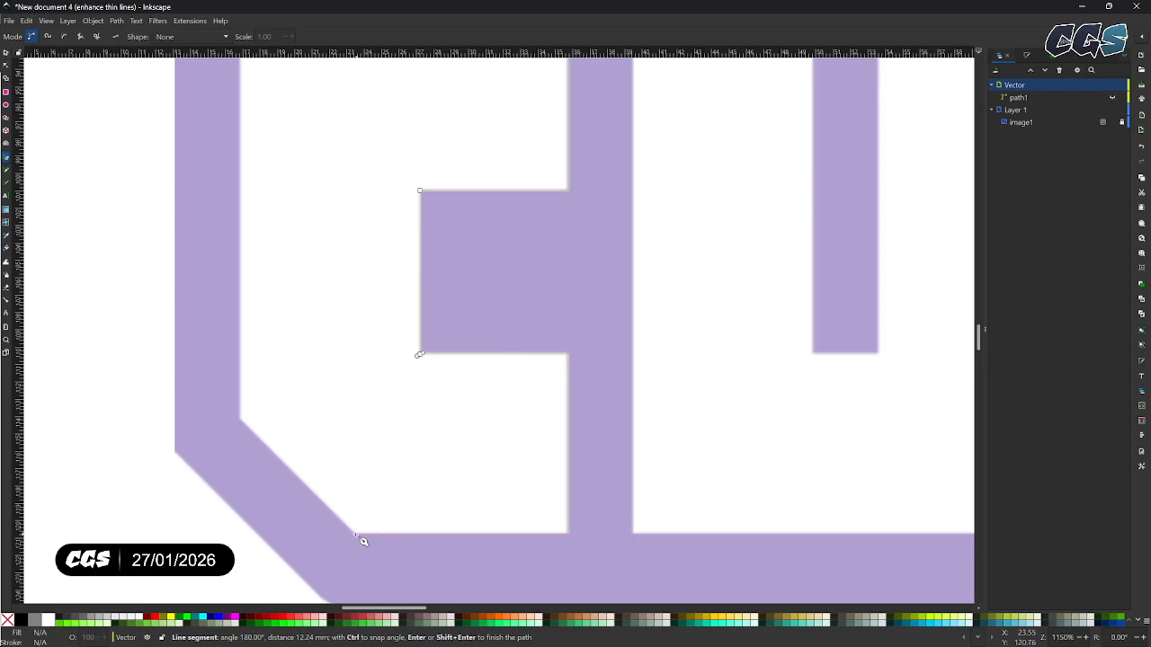
pyautogui.click(356, 534)
pyautogui.click(240, 420)
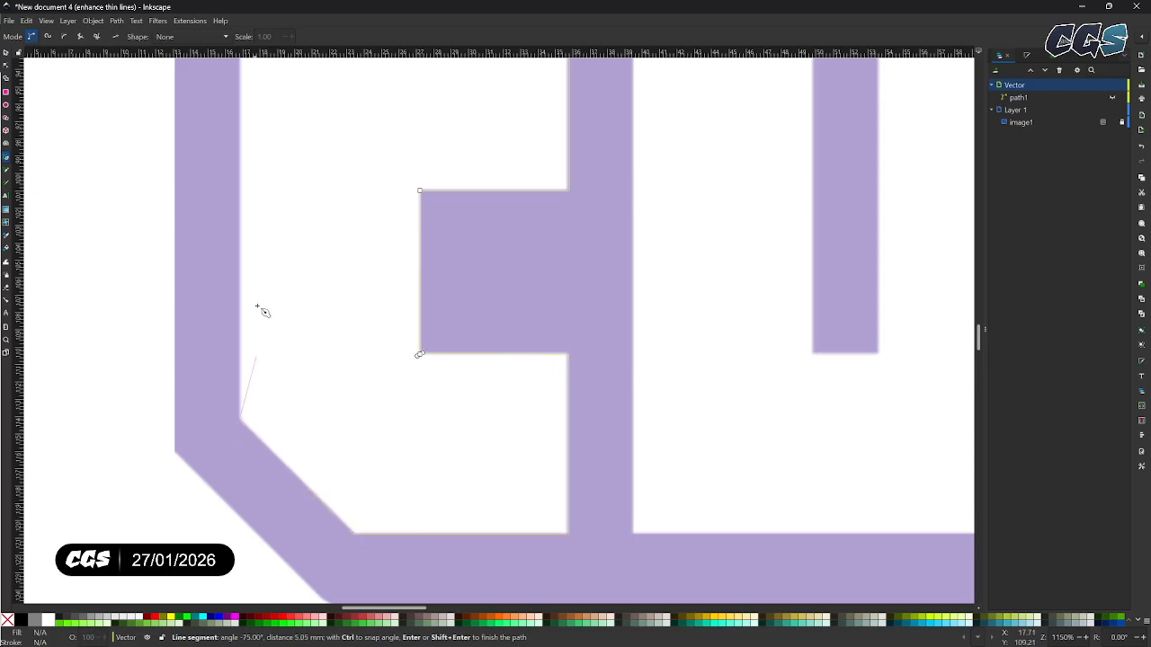
pyautogui.scroll(6, 282, 531)
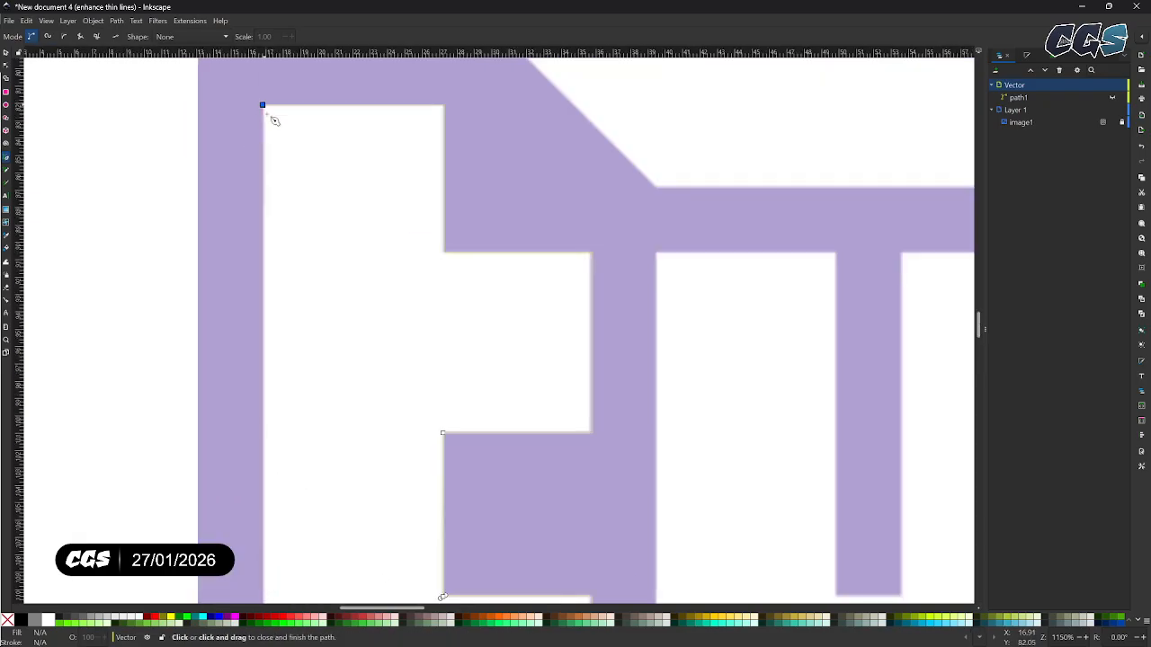
pyautogui.click(273, 118)
# Start the w's path at its upper-left corner and trace the left arm's top, the first slot and the middle arm's top.
pyautogui.hscroll(8, 429, 333)
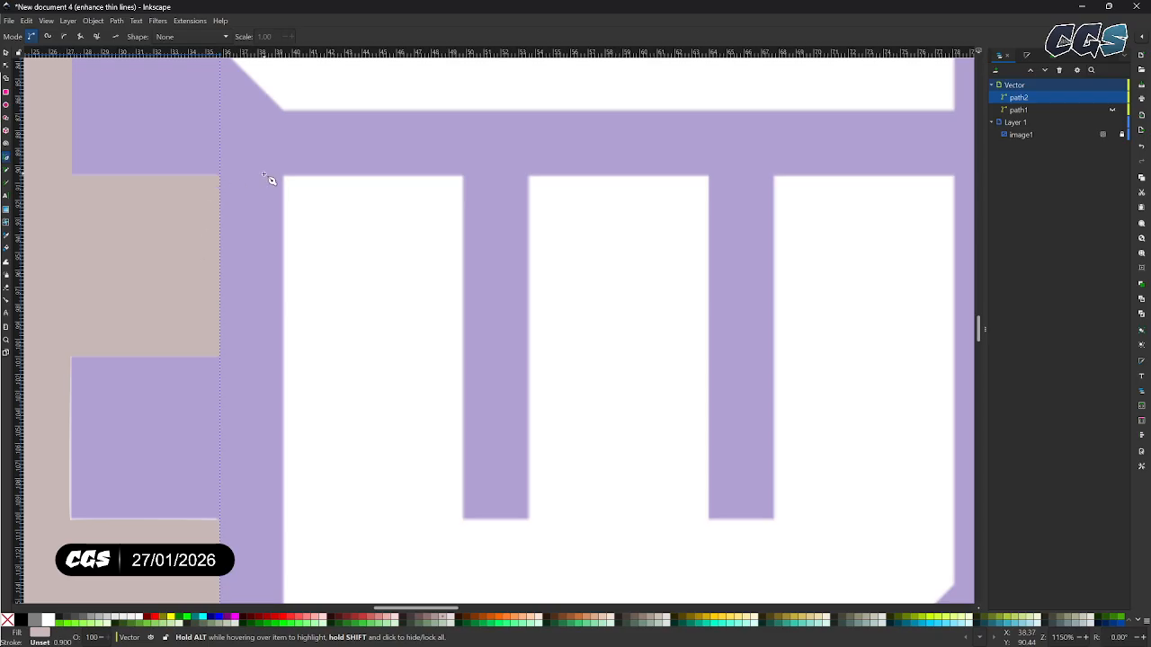
pyautogui.click(282, 175)
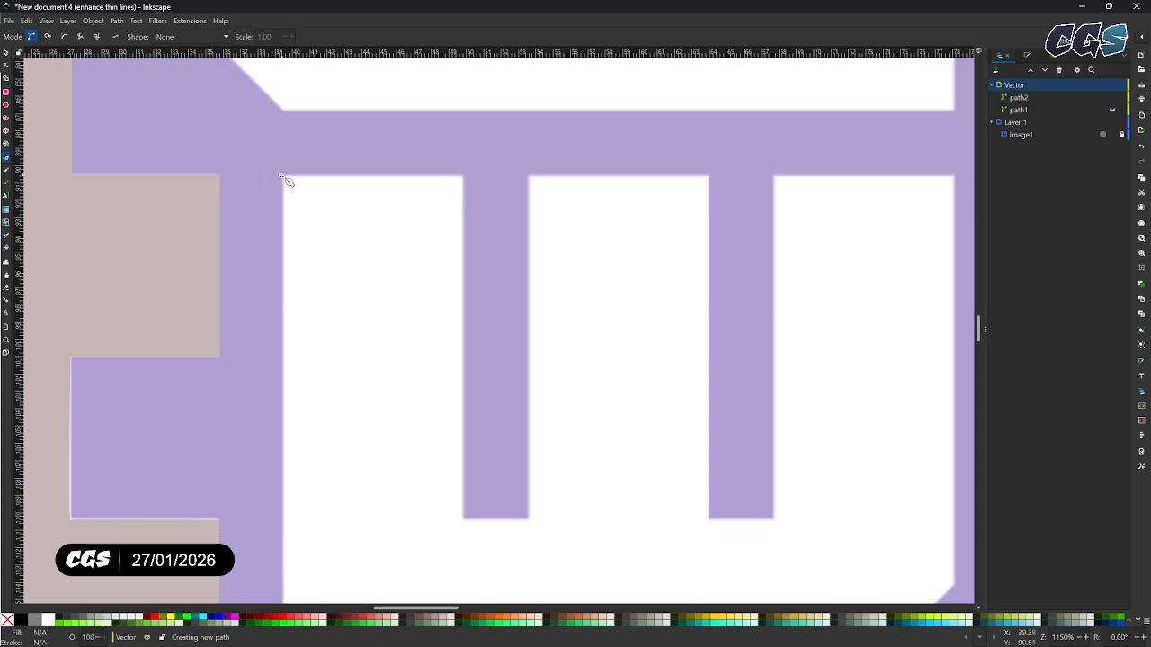
pyautogui.click(464, 175)
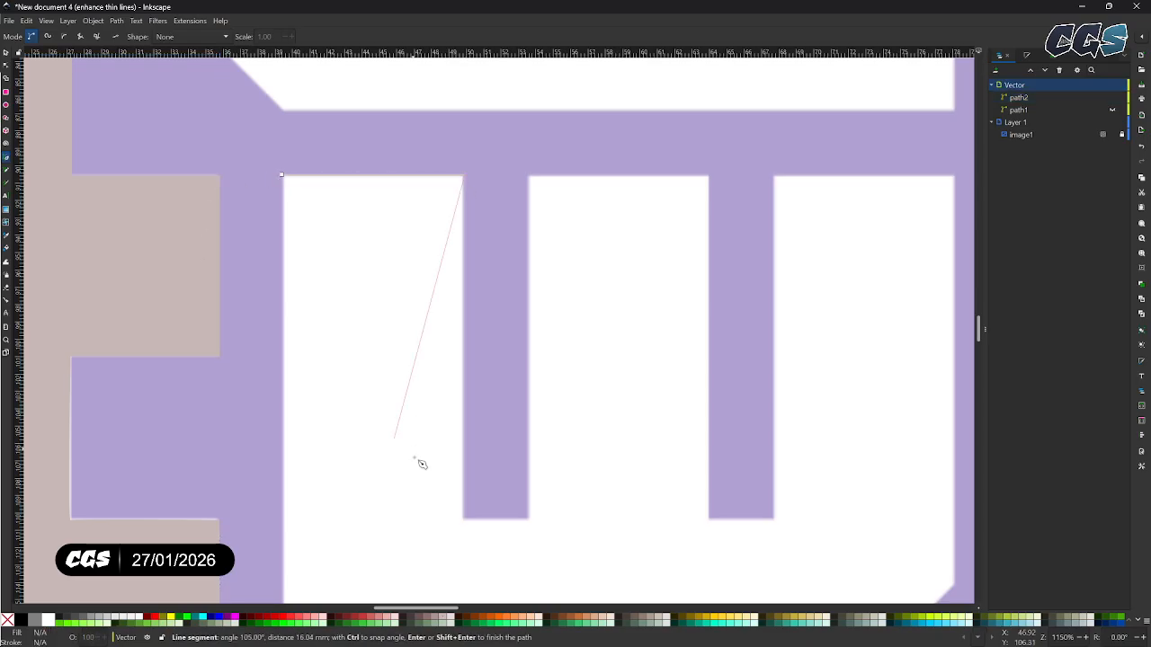
pyautogui.click(464, 519)
pyautogui.click(529, 519)
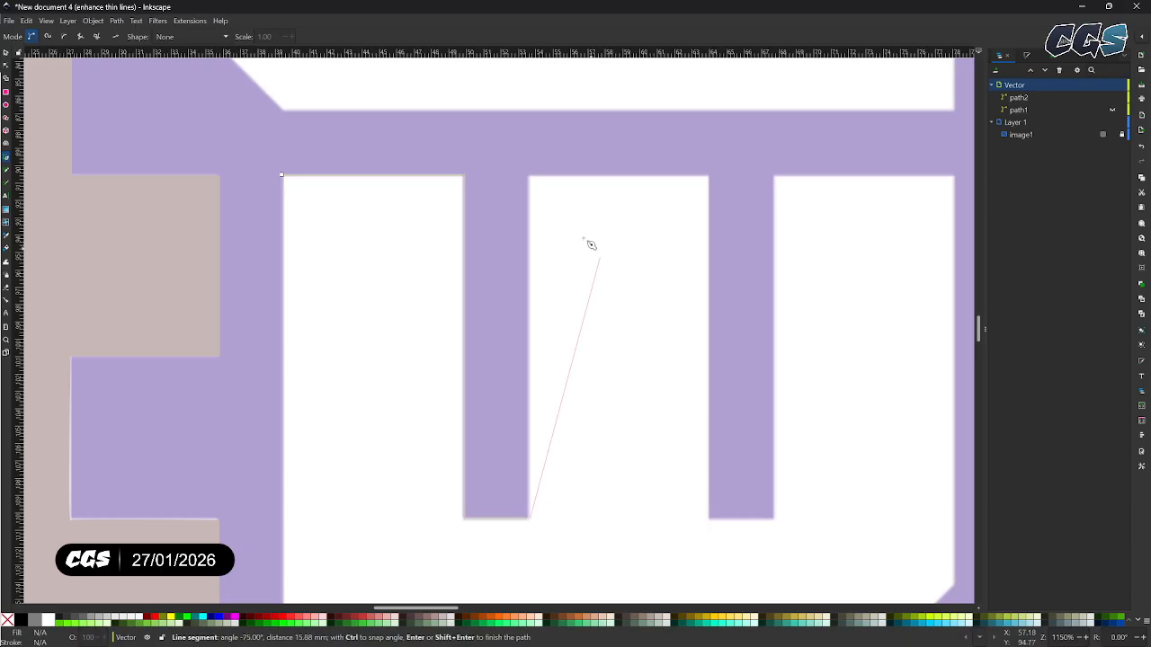
pyautogui.click(530, 176)
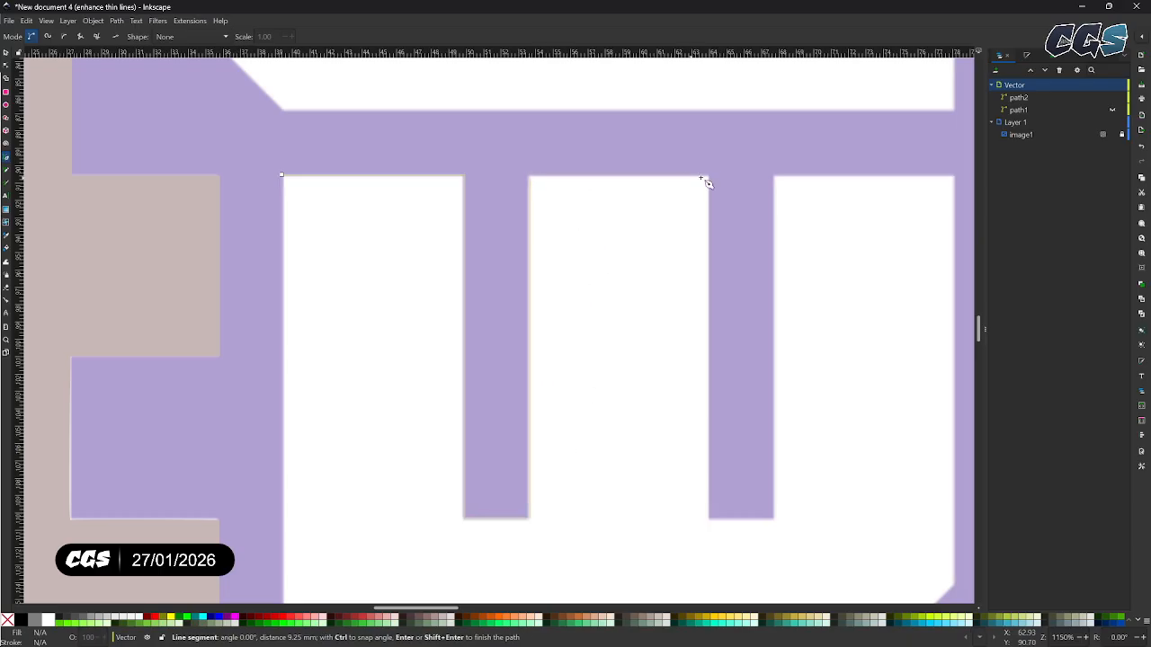
pyautogui.click(708, 176)
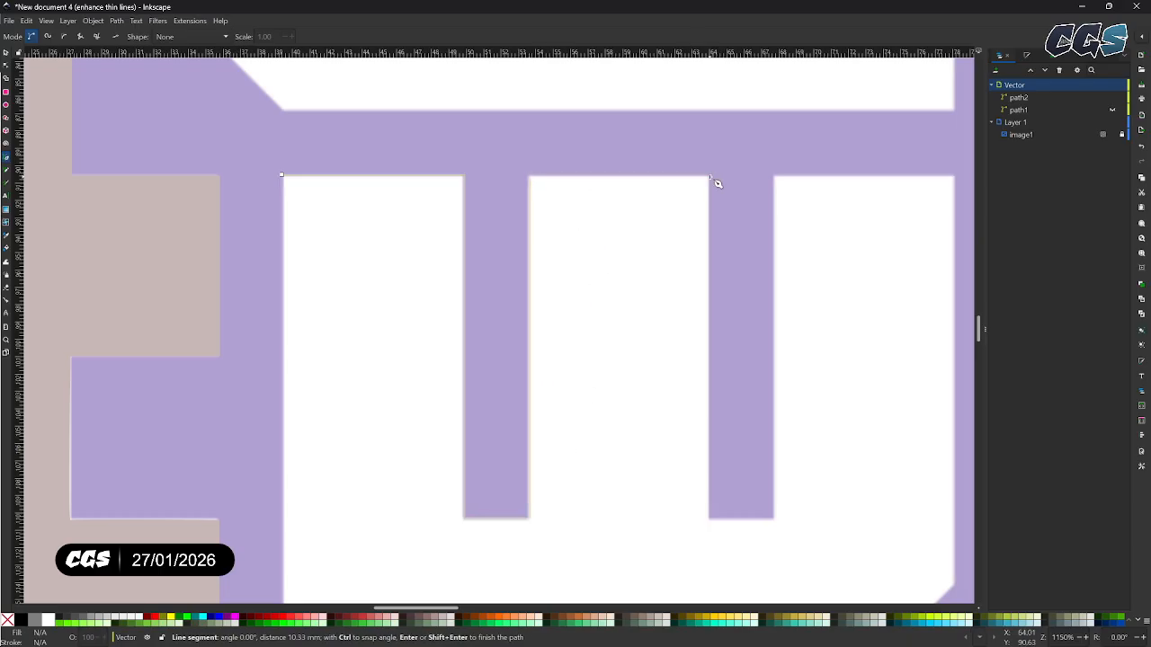
# Trace the w's second slot and the top edge of its right arm.
pyautogui.click(710, 519)
pyautogui.press('BackSpace')
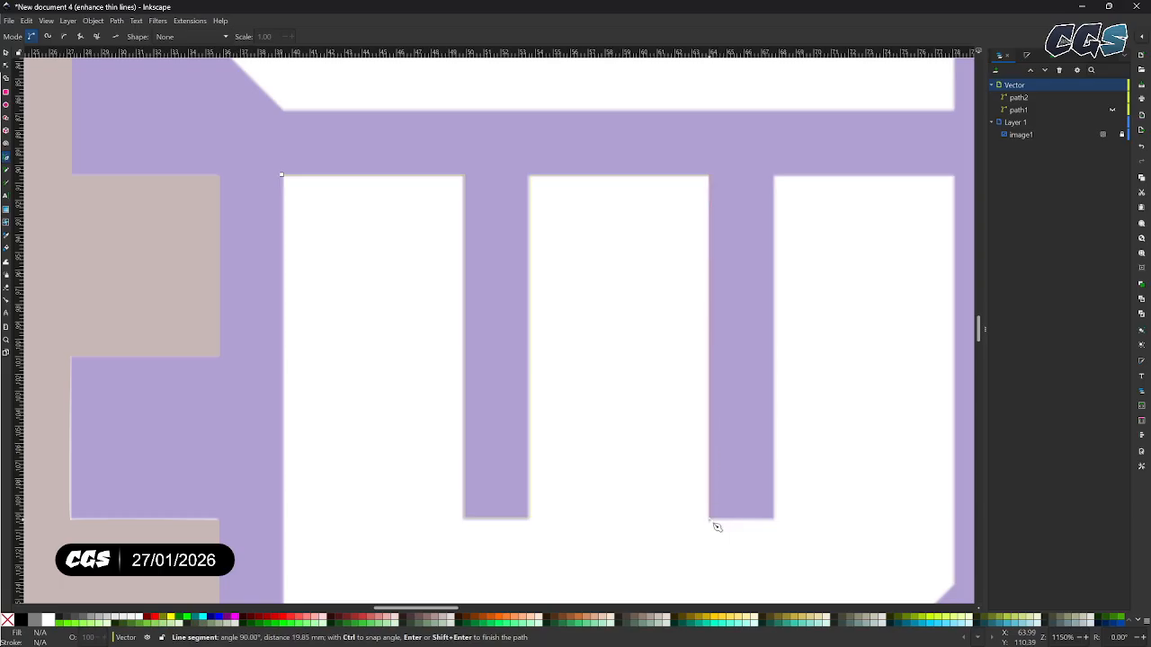
pyautogui.click(711, 519)
pyautogui.click(774, 520)
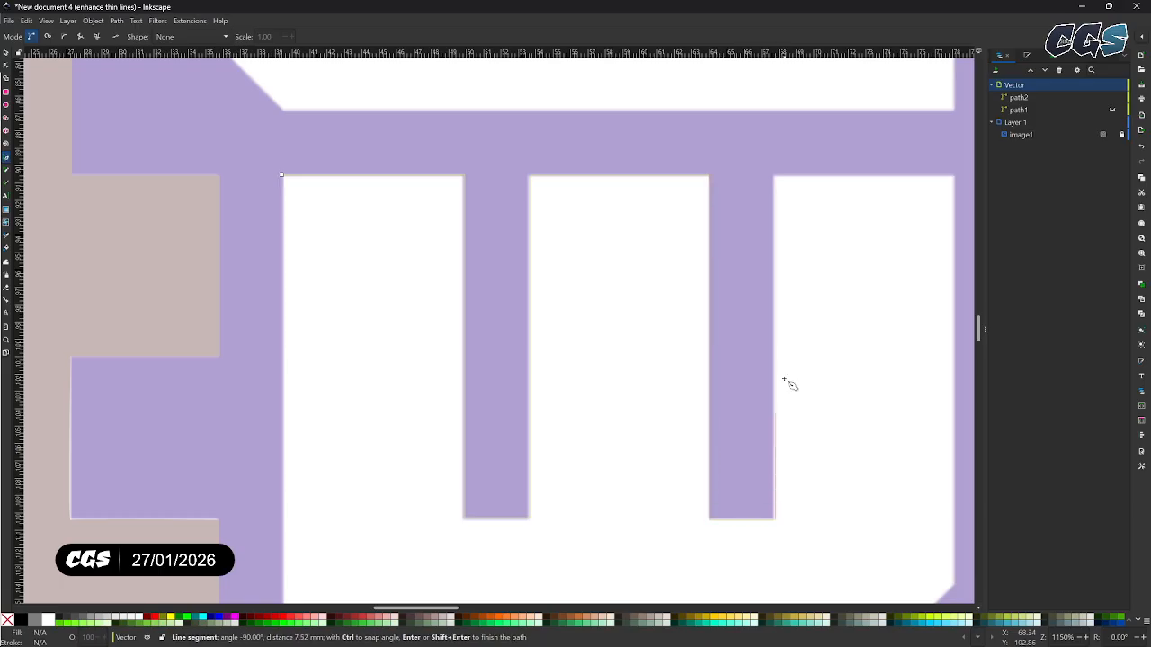
pyautogui.click(778, 177)
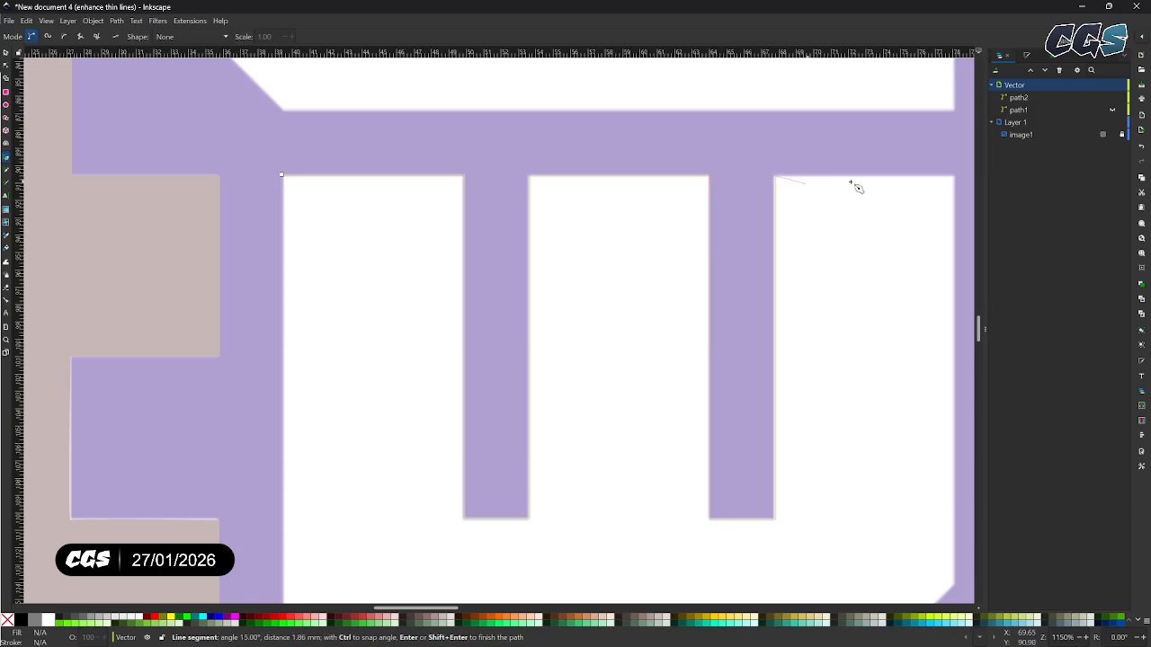
pyautogui.click(954, 177)
# Trace the w's right side, slanted lower-right corner and bottom edge, and close the path at its starting node.
pyautogui.scroll(-5, 834, 297)
pyautogui.hscroll(2, 834, 296)
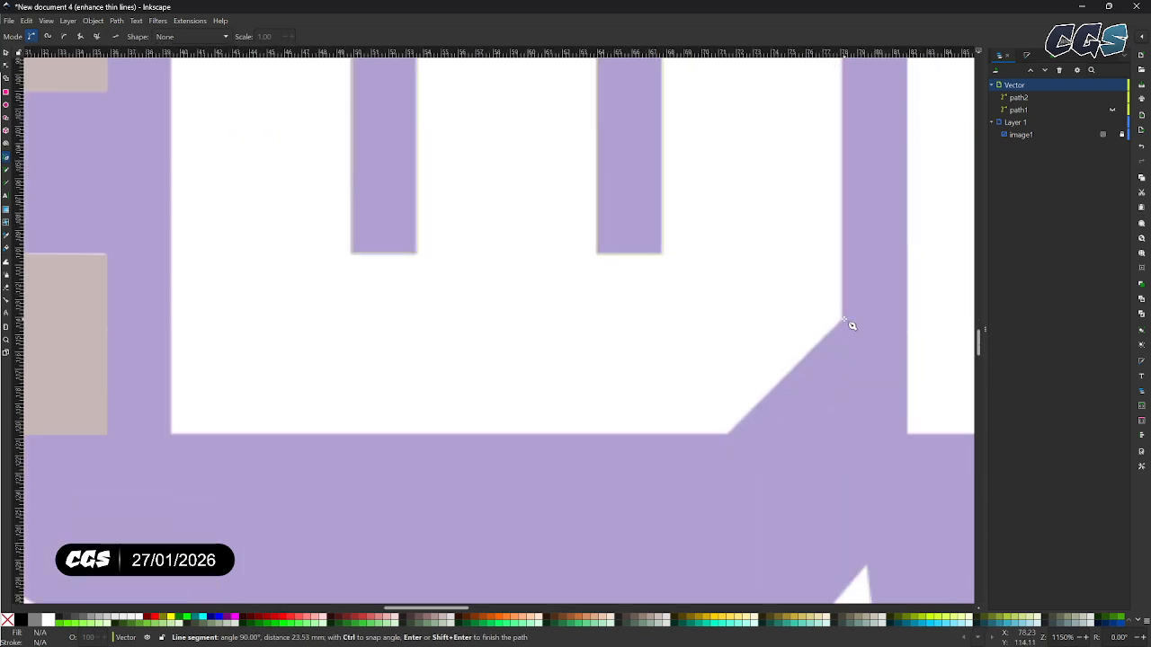
pyautogui.click(844, 319)
pyautogui.click(729, 434)
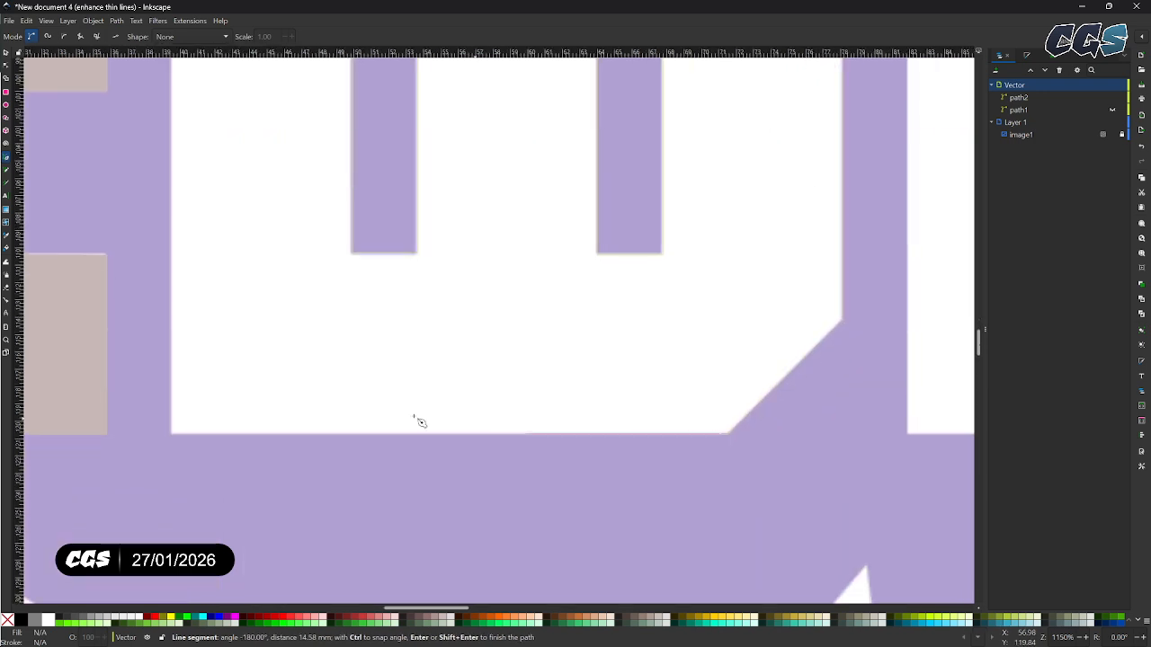
pyautogui.click(173, 435)
pyautogui.scroll(5, 393, 488)
pyautogui.hscroll(-3, 393, 489)
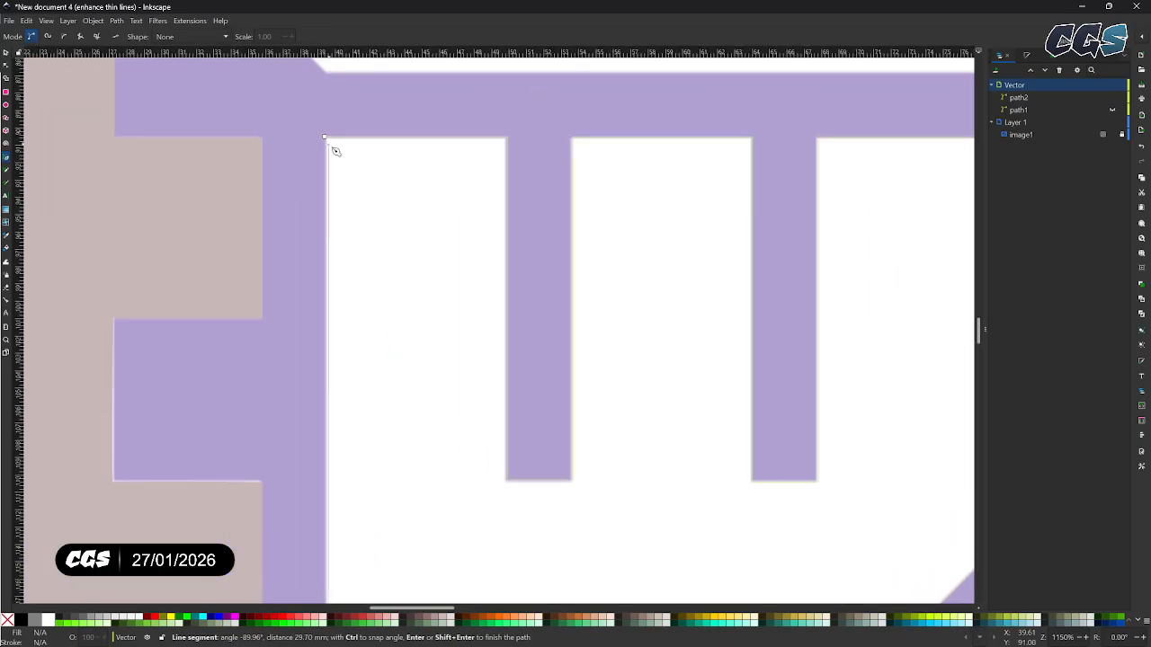
pyautogui.click(325, 137)
# Trace the i's stem as a closed four-corner path, redoing the lower-left node as a plain corner.
pyautogui.hscroll(8, 360, 315)
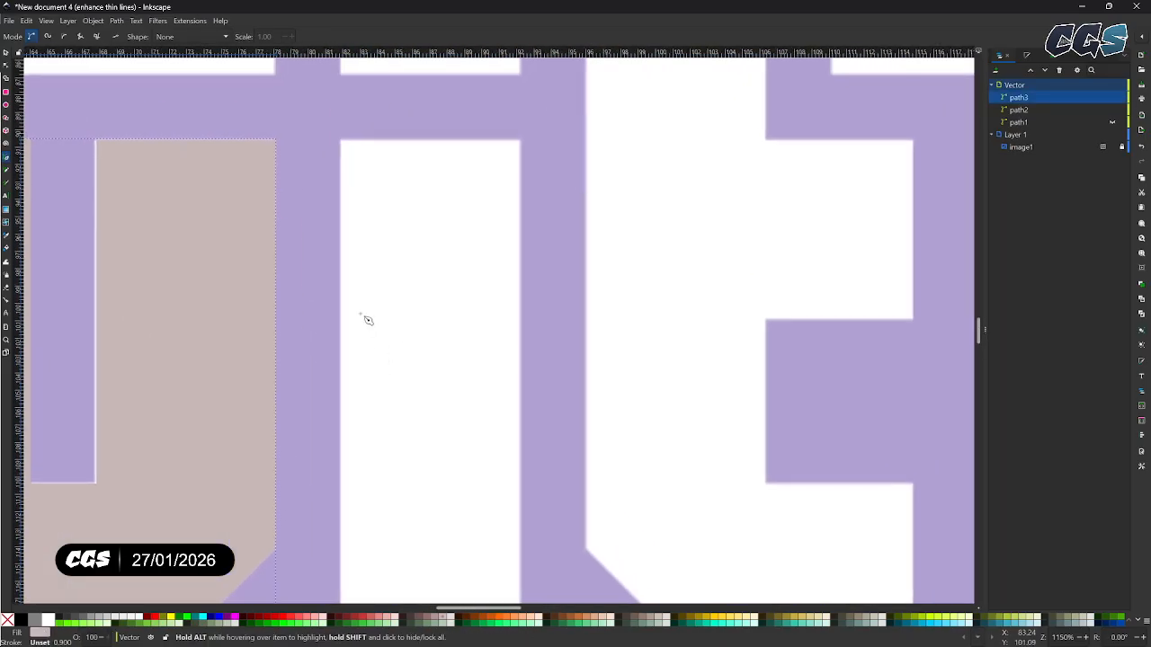
pyautogui.click(341, 141)
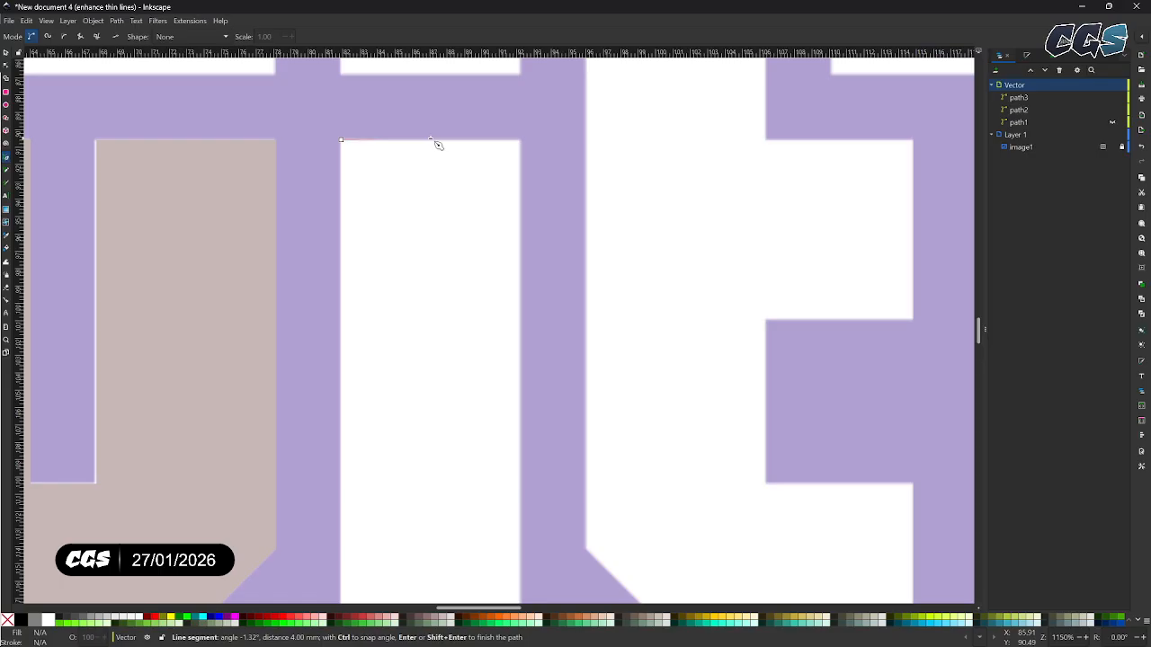
pyautogui.click(518, 144)
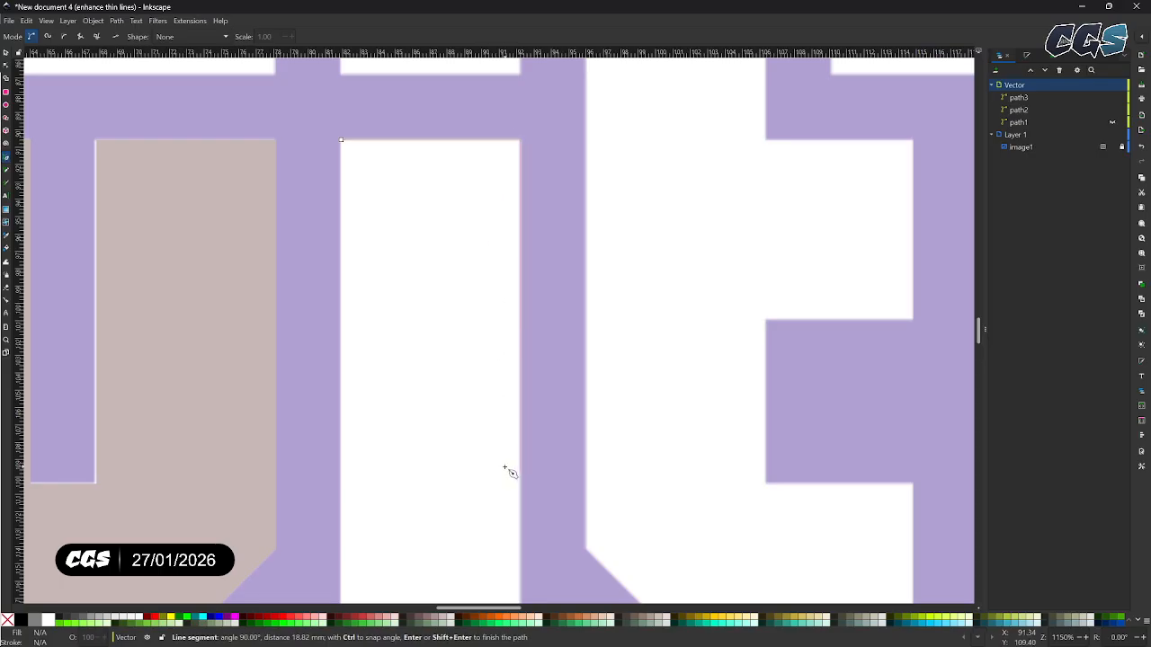
pyautogui.scroll(-3, 508, 471)
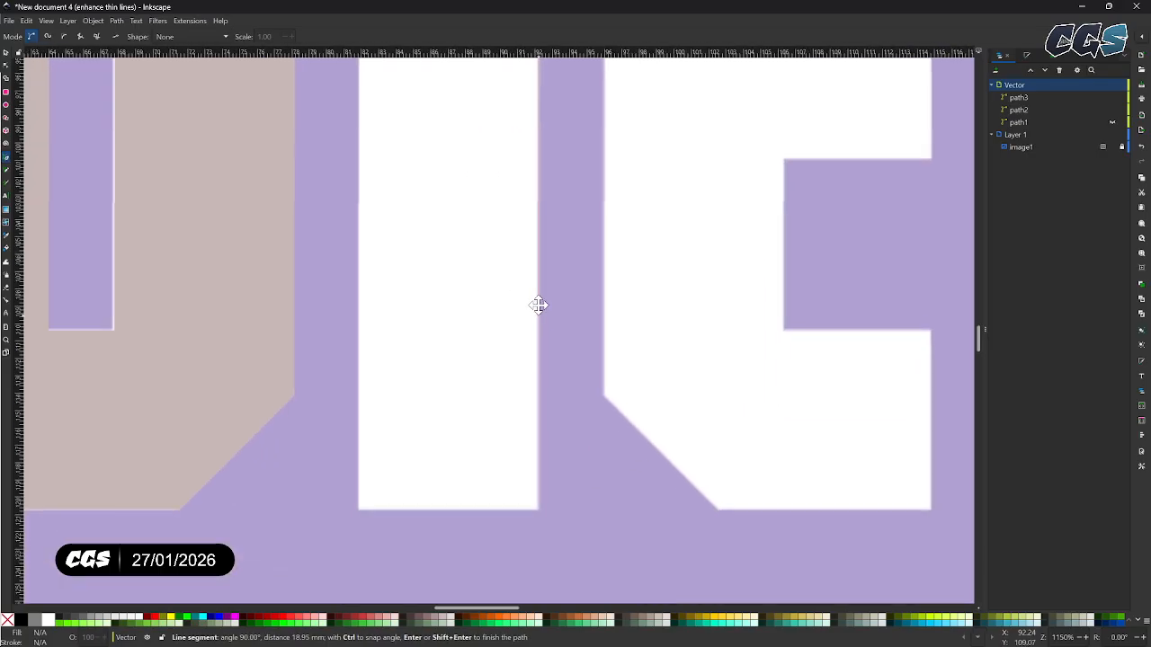
pyautogui.click(539, 492)
pyautogui.click(360, 493)
pyautogui.scroll(1, 403, 344)
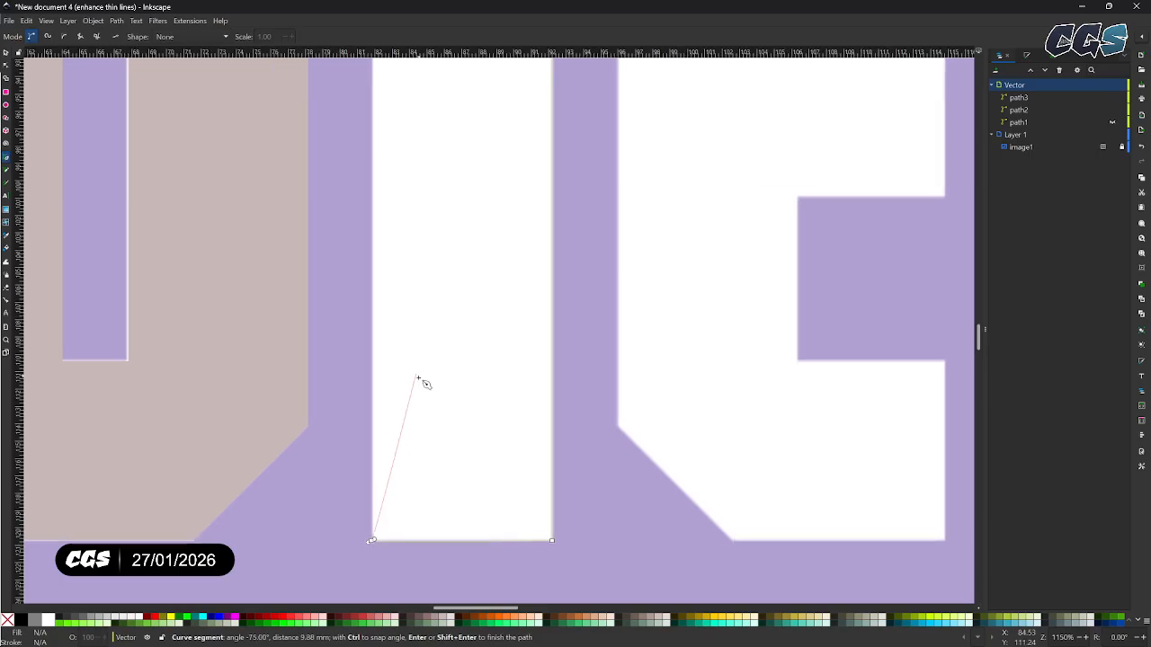
pyautogui.hotkey('ctrl', 'z')
pyautogui.click(372, 541)
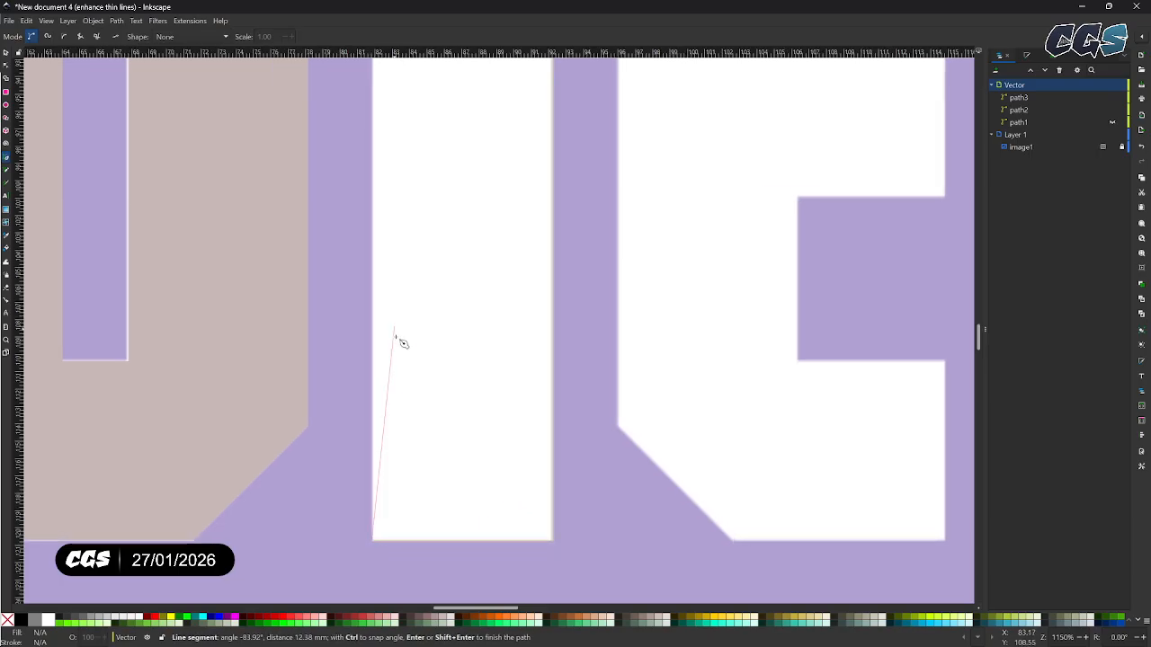
pyautogui.scroll(5, 413, 356)
pyautogui.click(420, 285)
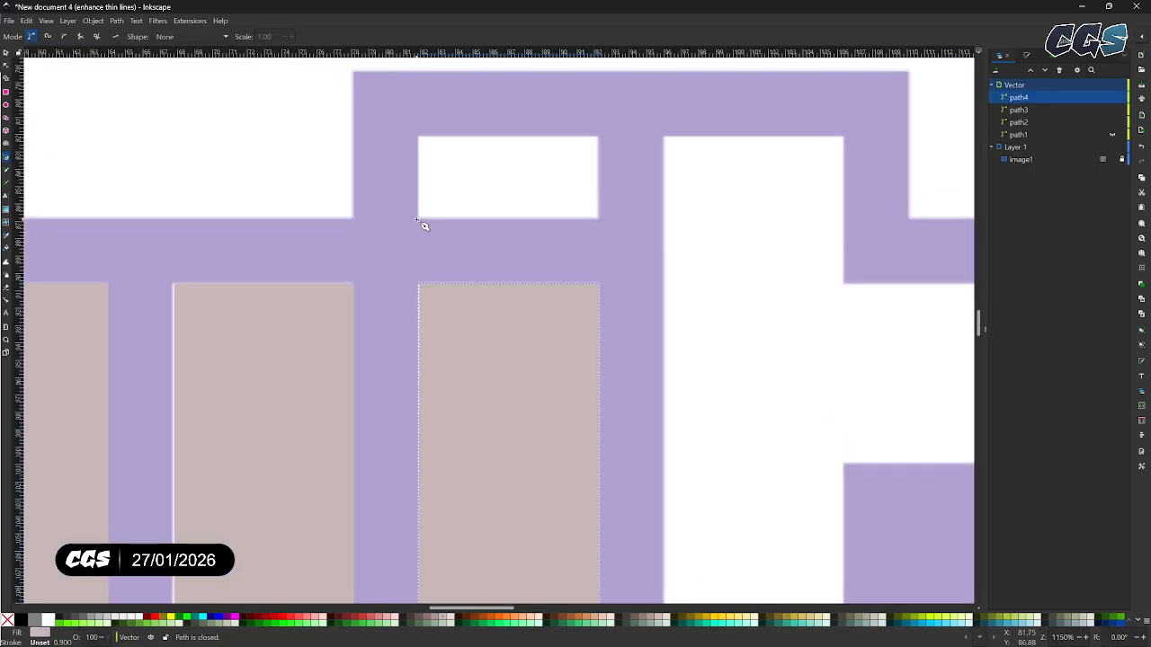
# Trace the rectangular dot of the i as a closed four-corner path.
pyautogui.click(419, 217)
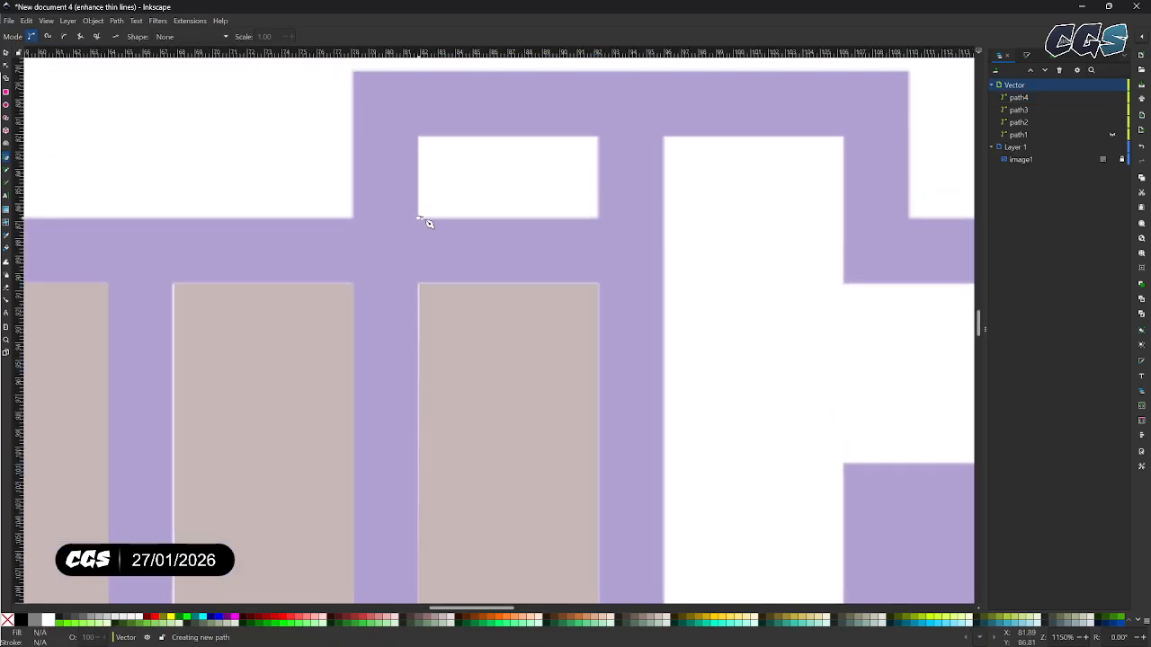
pyautogui.click(598, 218)
pyautogui.click(598, 138)
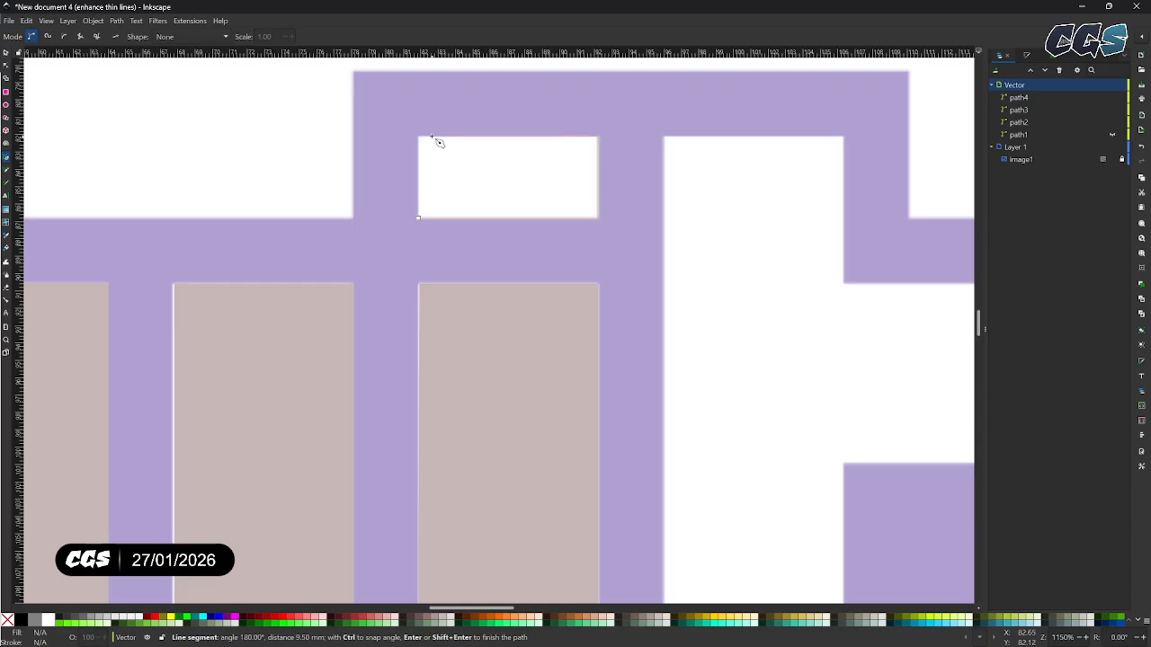
pyautogui.click(419, 137)
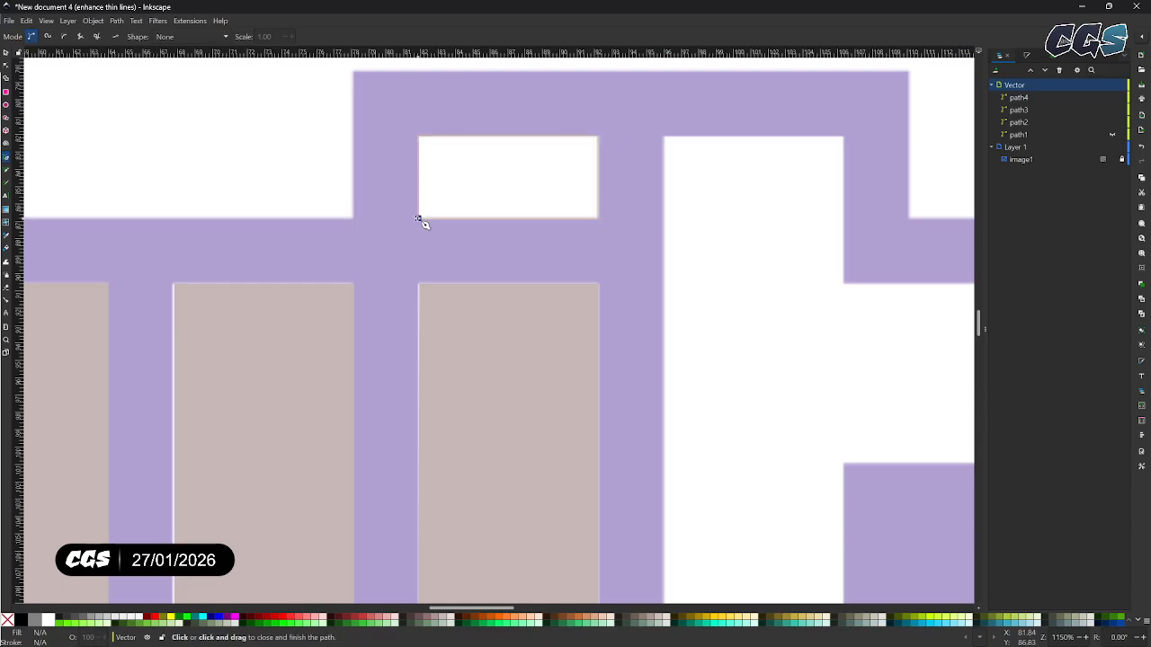
pyautogui.click(419, 219)
# Start a path on the second t, tracing its stem's top edge, the upper right side and the crossbar.
pyautogui.hscroll(5, 257, 246)
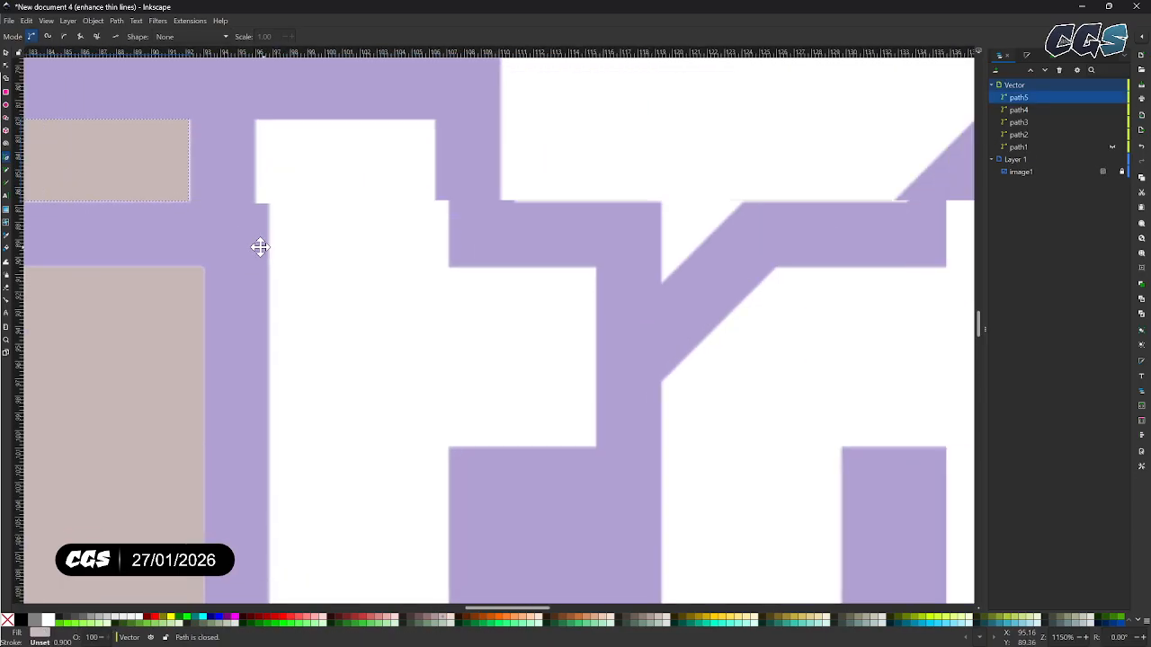
pyautogui.click(250, 120)
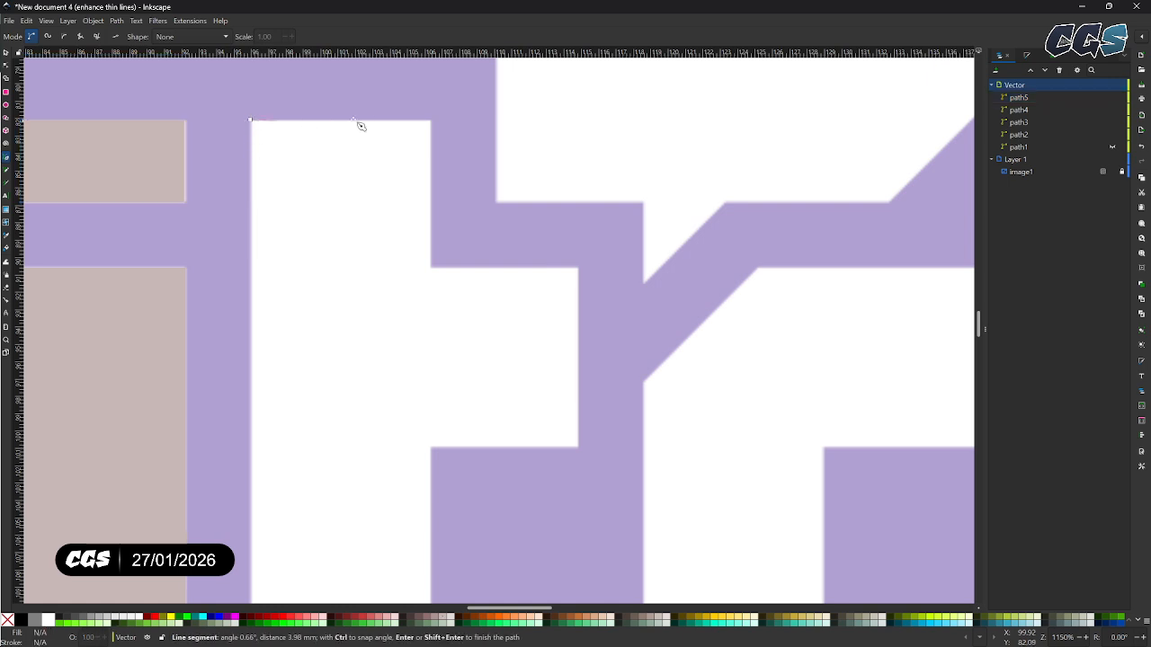
pyautogui.click(430, 122)
pyautogui.click(431, 268)
pyautogui.click(579, 268)
pyautogui.click(579, 447)
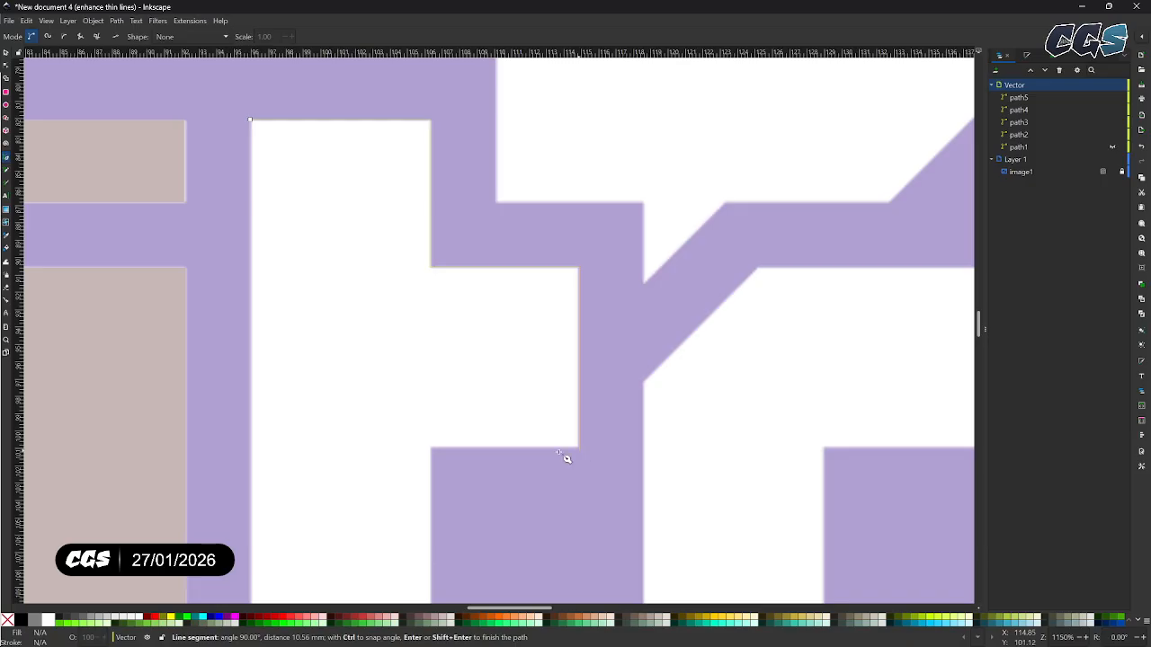
pyautogui.click(432, 448)
# Trace the second t's lower arm, bottom edge and slanted lower-left corner, and close the path at its starting node.
pyautogui.scroll(-8, 503, 368)
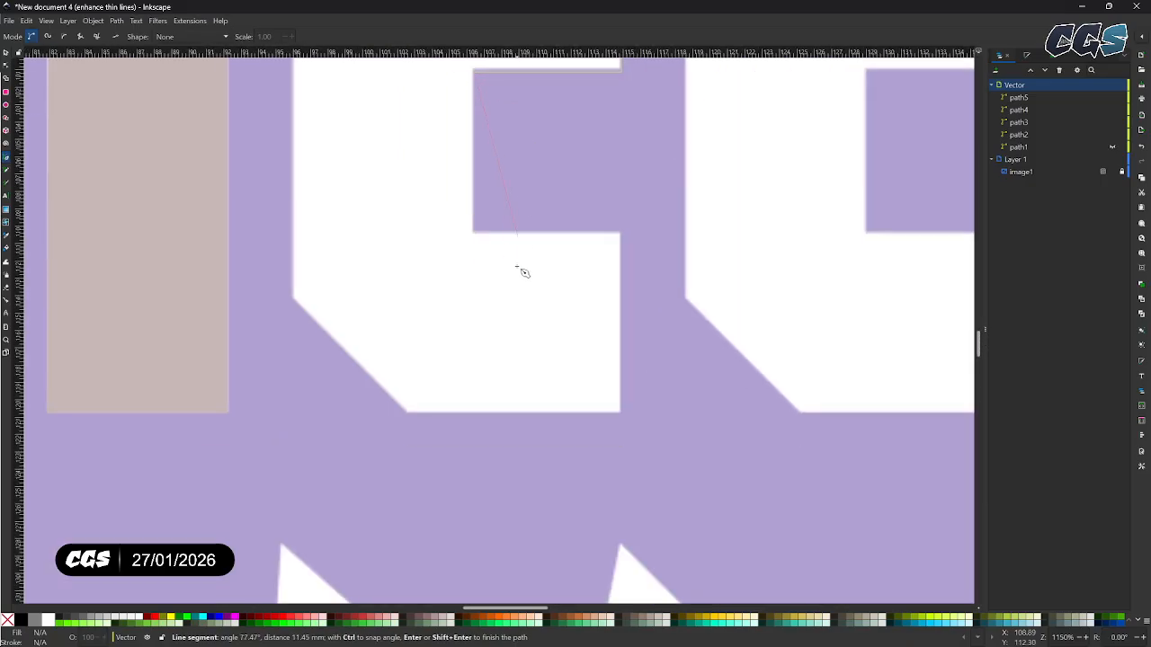
pyautogui.click(473, 232)
pyautogui.click(621, 233)
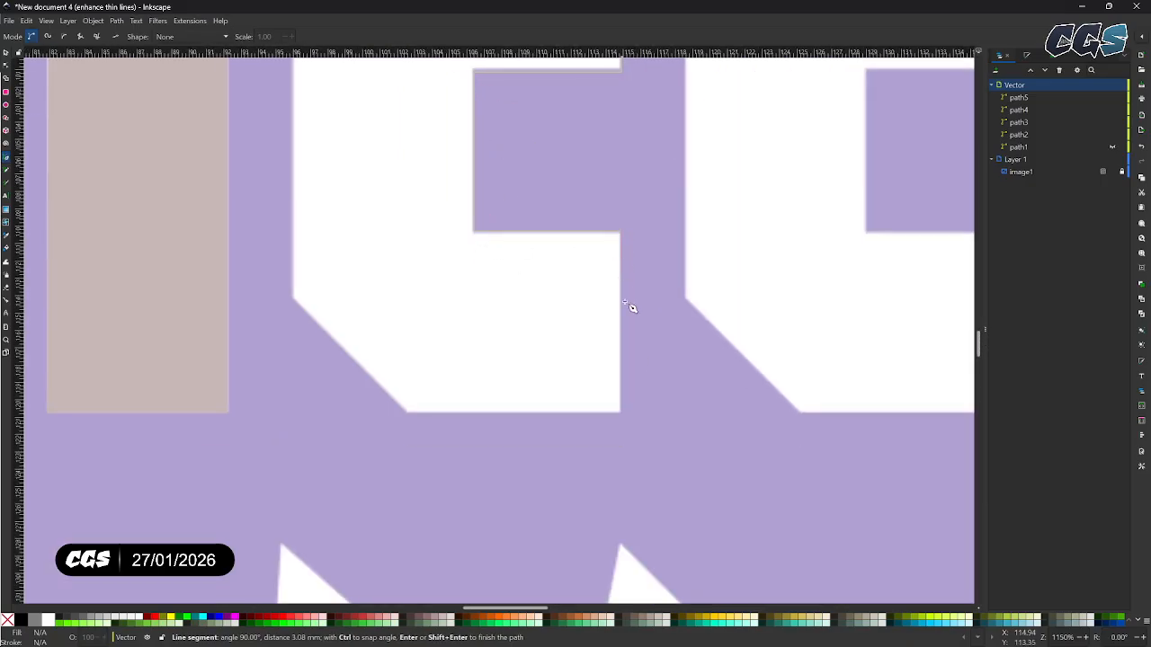
pyautogui.click(621, 414)
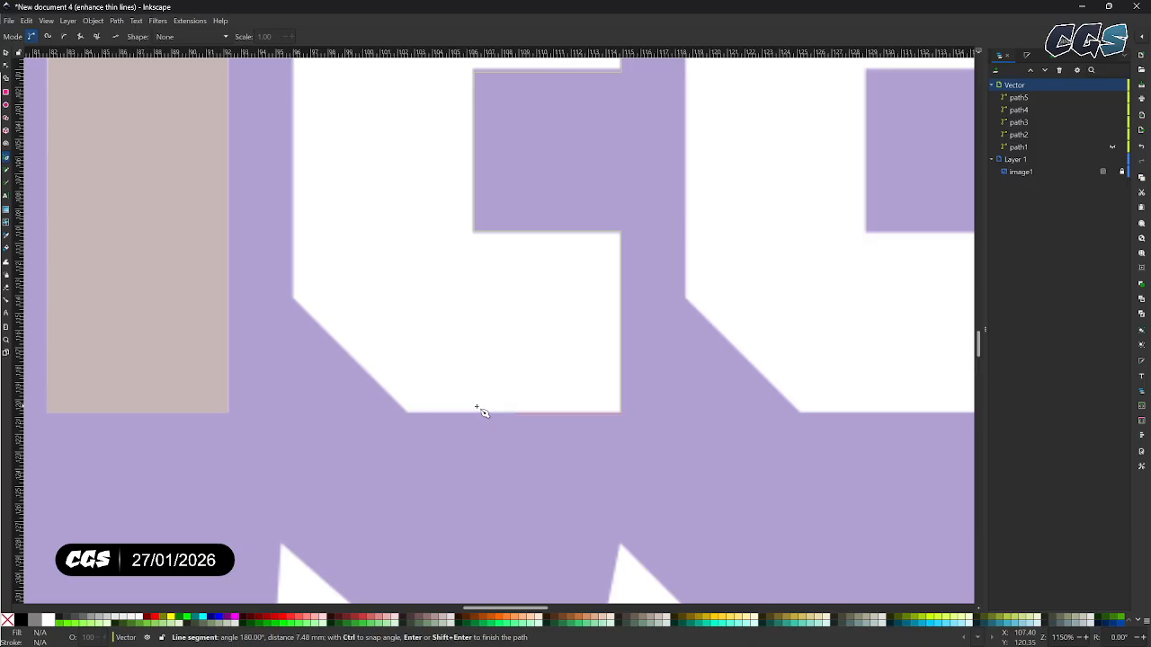
pyautogui.click(406, 414)
pyautogui.click(292, 297)
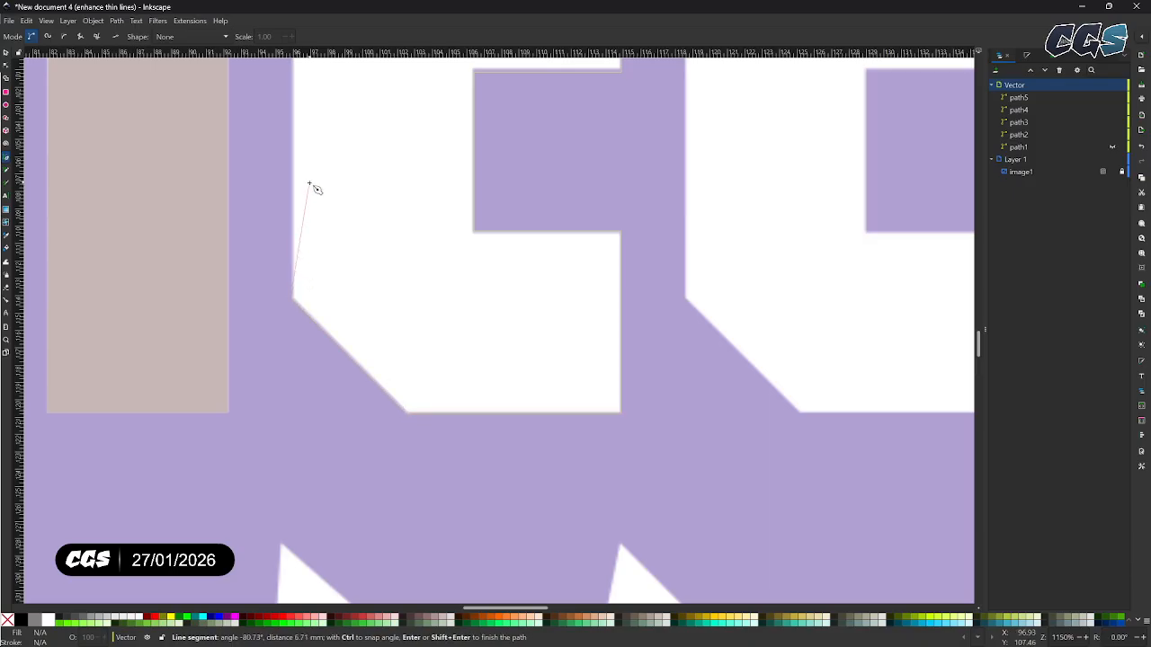
pyautogui.scroll(10, 381, 416)
pyautogui.hscroll(-2, 381, 416)
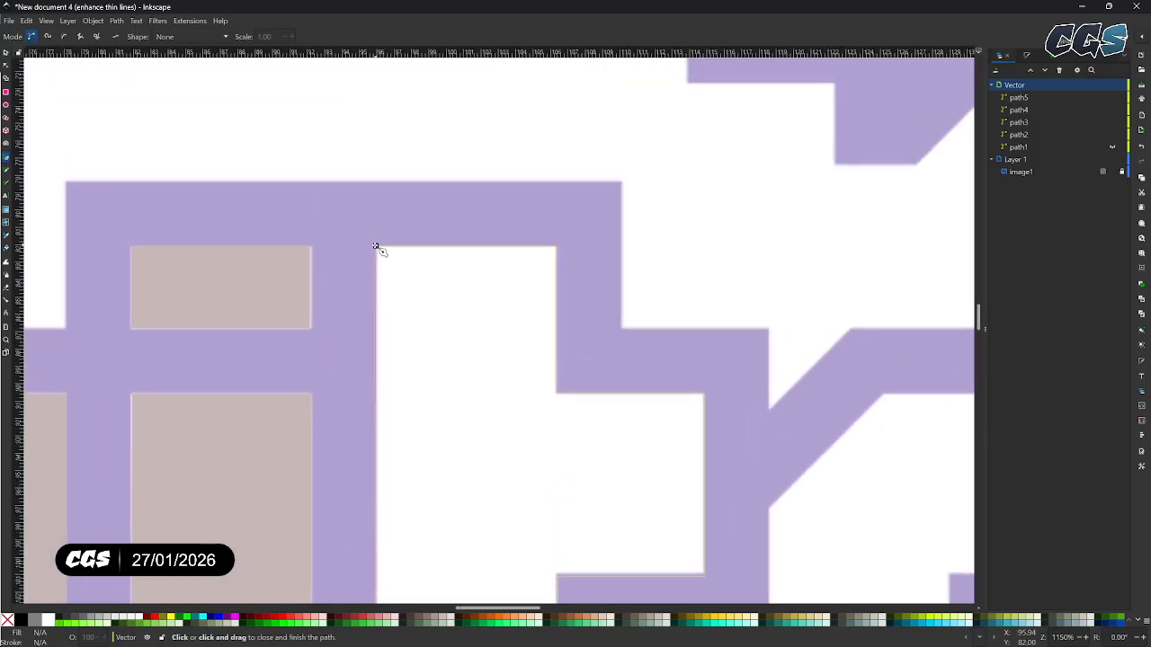
pyautogui.click(376, 246)
# Start a path on the c, tracing its top edge, slanted upper-left corner, left side, slanted lower-left corner and bottom edge.
pyautogui.moveTo(817, 324); pyautogui.dragTo(438, 257)
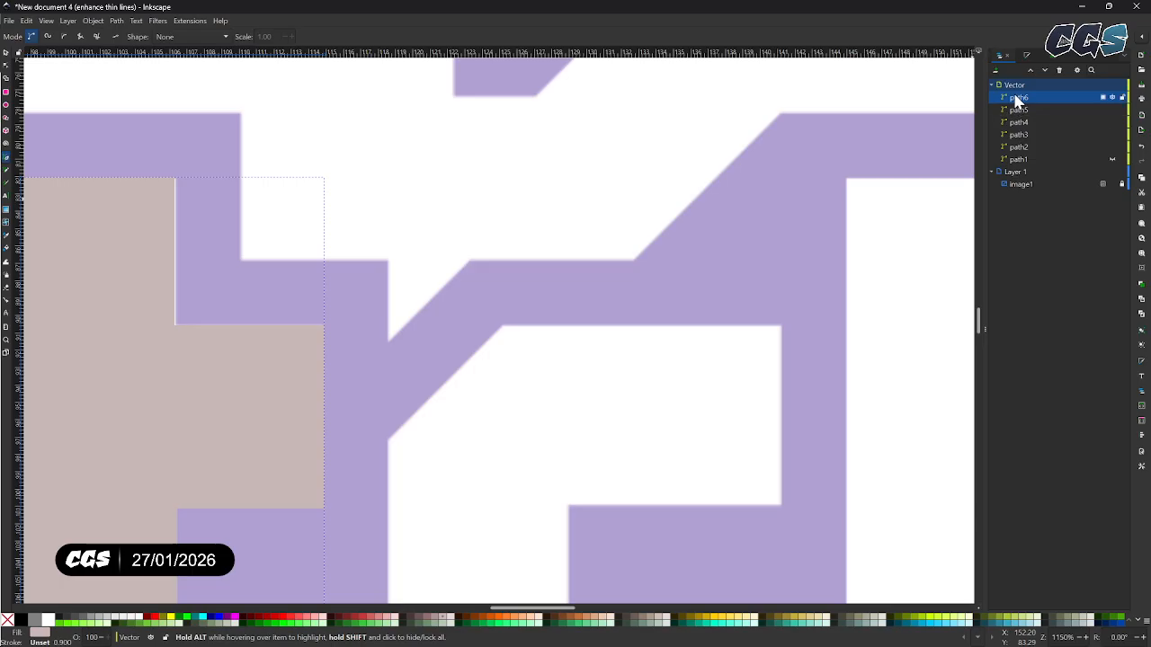
pyautogui.scroll(-4, 664, 328)
pyautogui.hscroll(1, 664, 327)
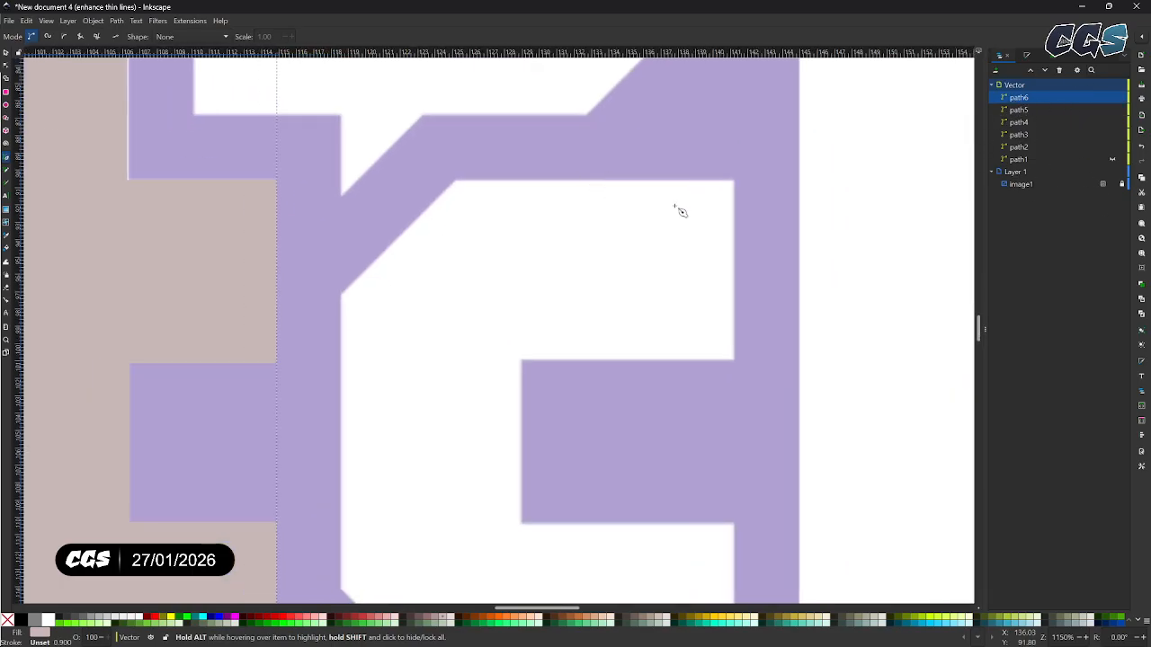
pyautogui.click(734, 181)
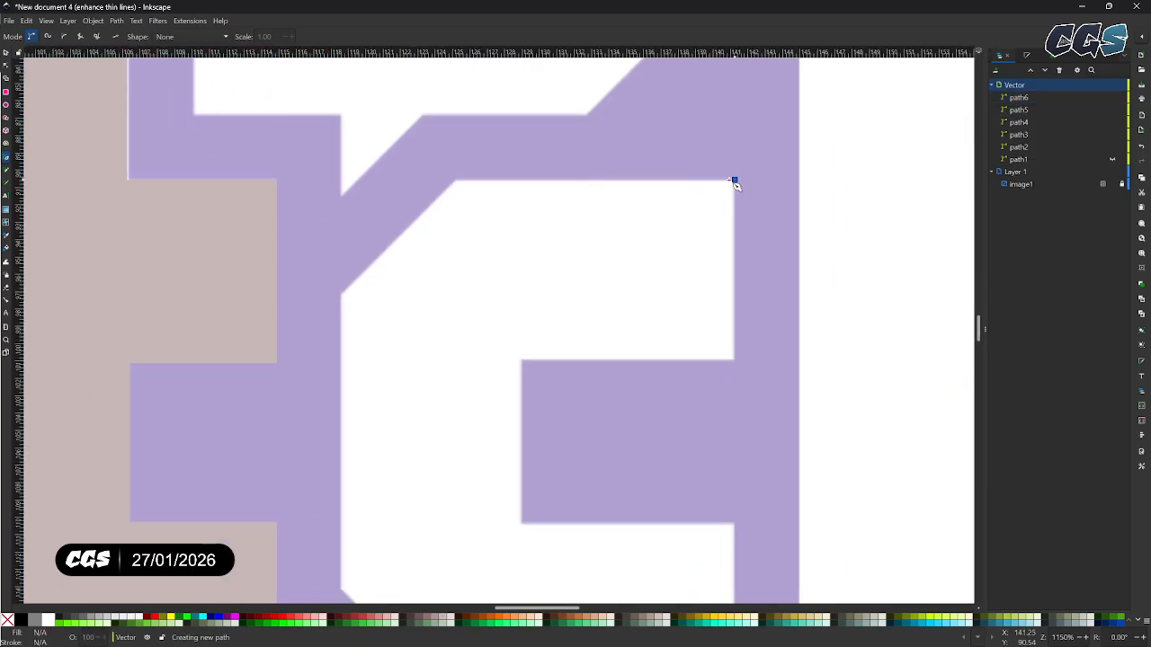
pyautogui.click(456, 181)
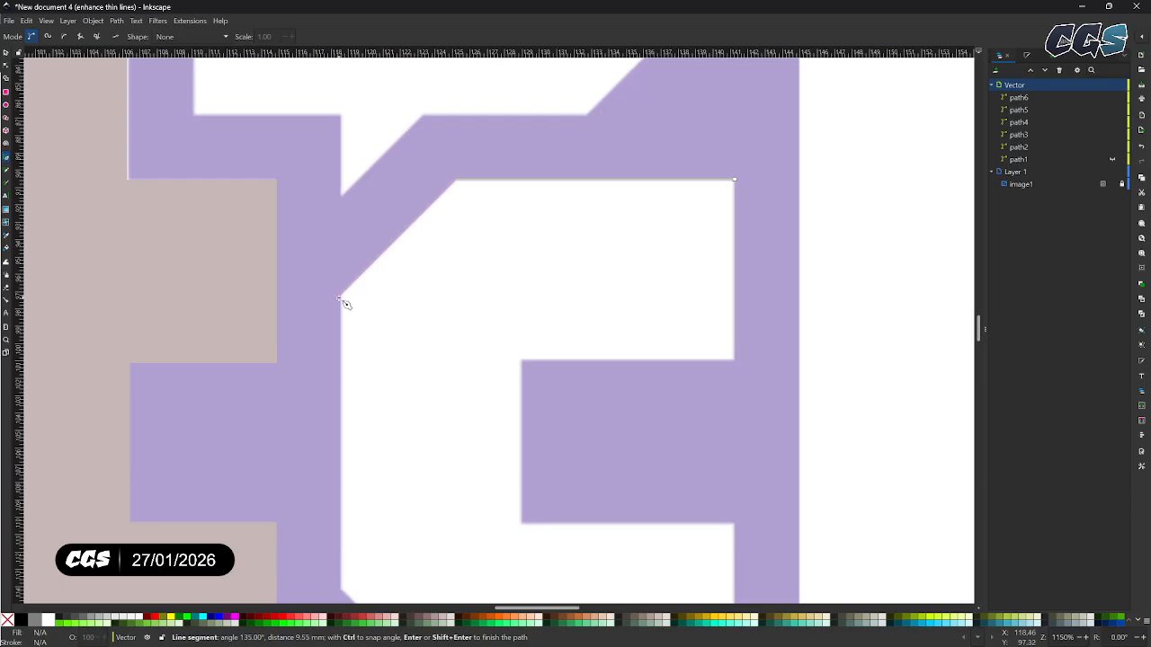
pyautogui.click(341, 297)
pyautogui.scroll(-5, 405, 378)
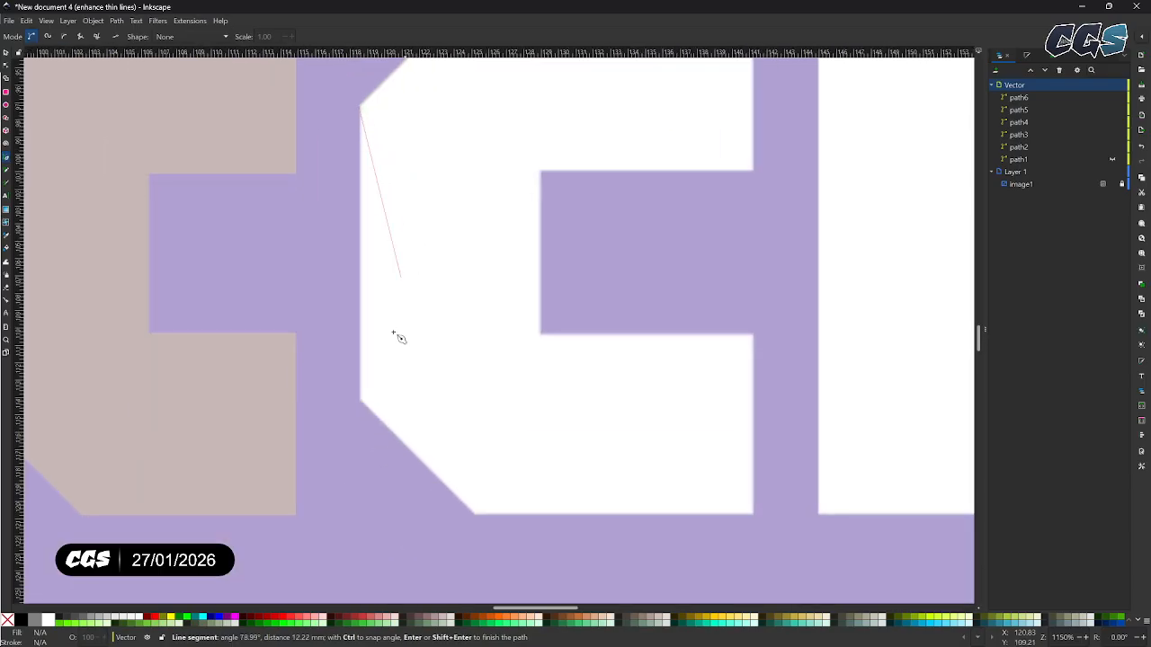
pyautogui.click(359, 401)
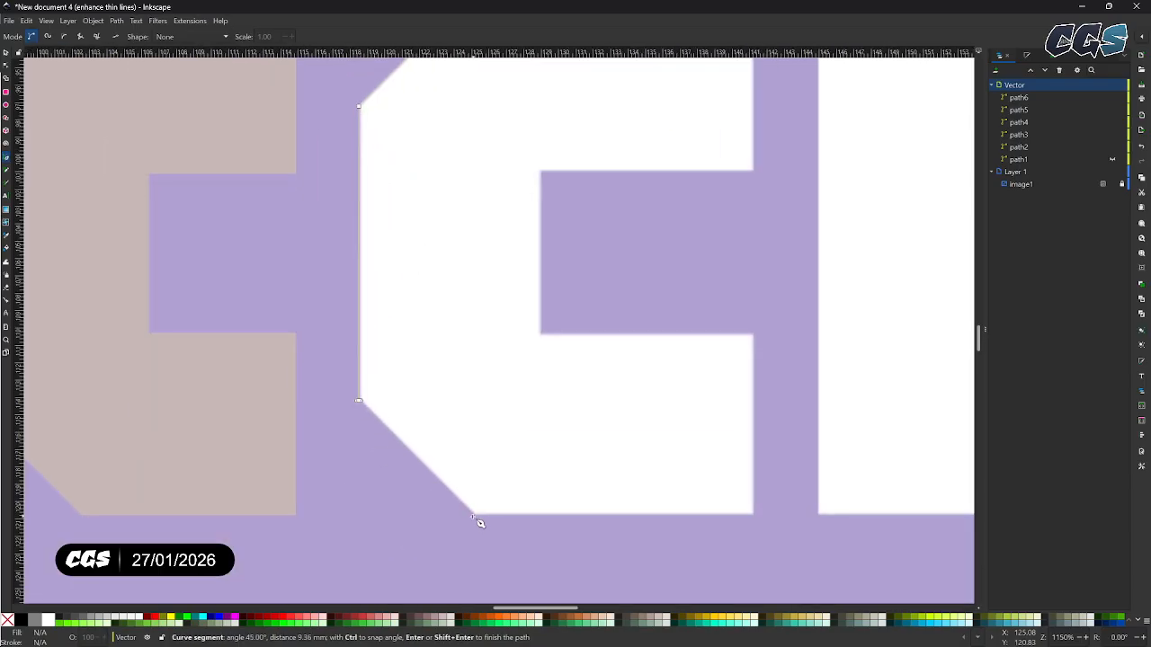
pyautogui.click(473, 517)
pyautogui.click(754, 515)
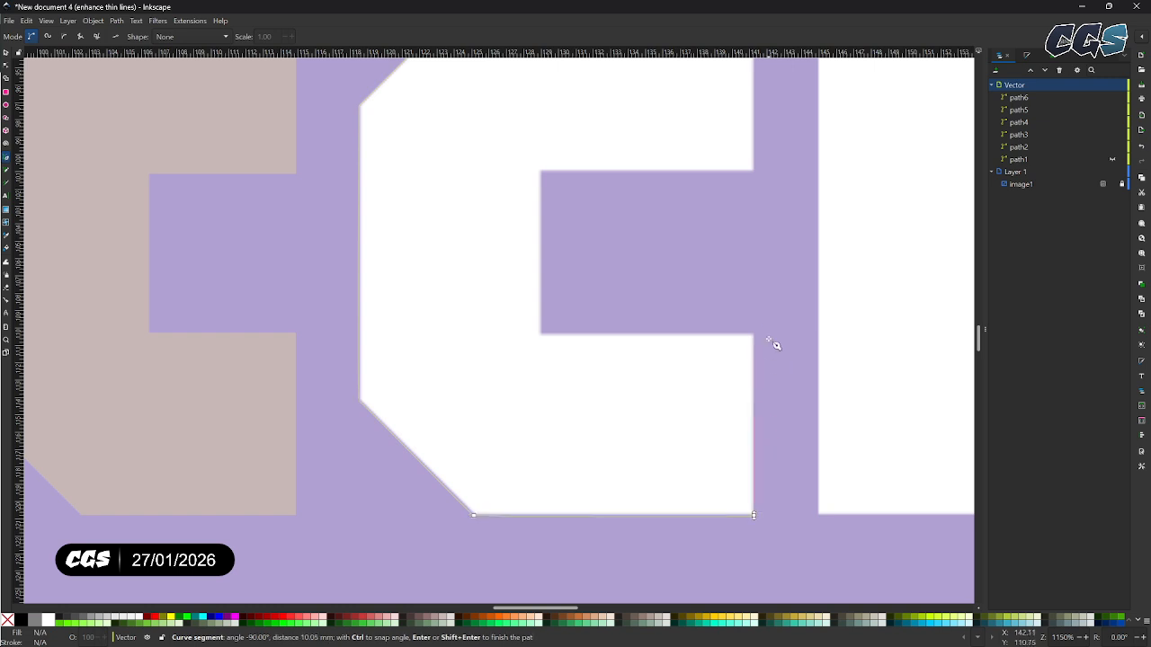
# Trace the c's lower arm end and inner notch, and close the path at its upper-right starting node.
pyautogui.click(754, 335)
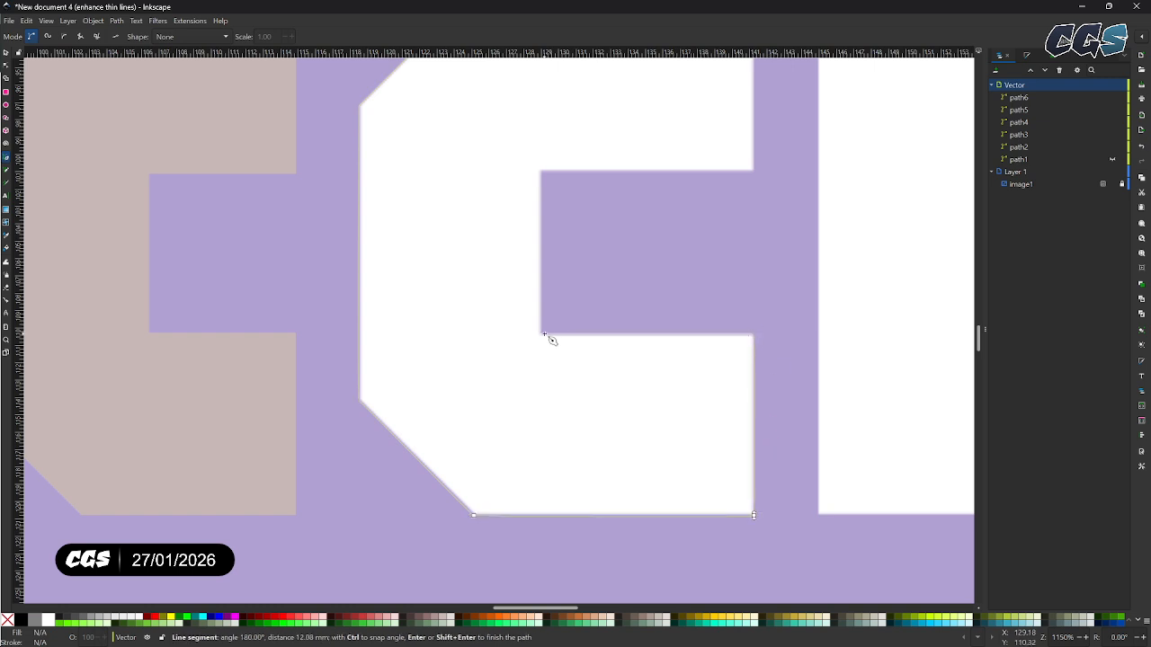
pyautogui.click(543, 335)
pyautogui.click(542, 172)
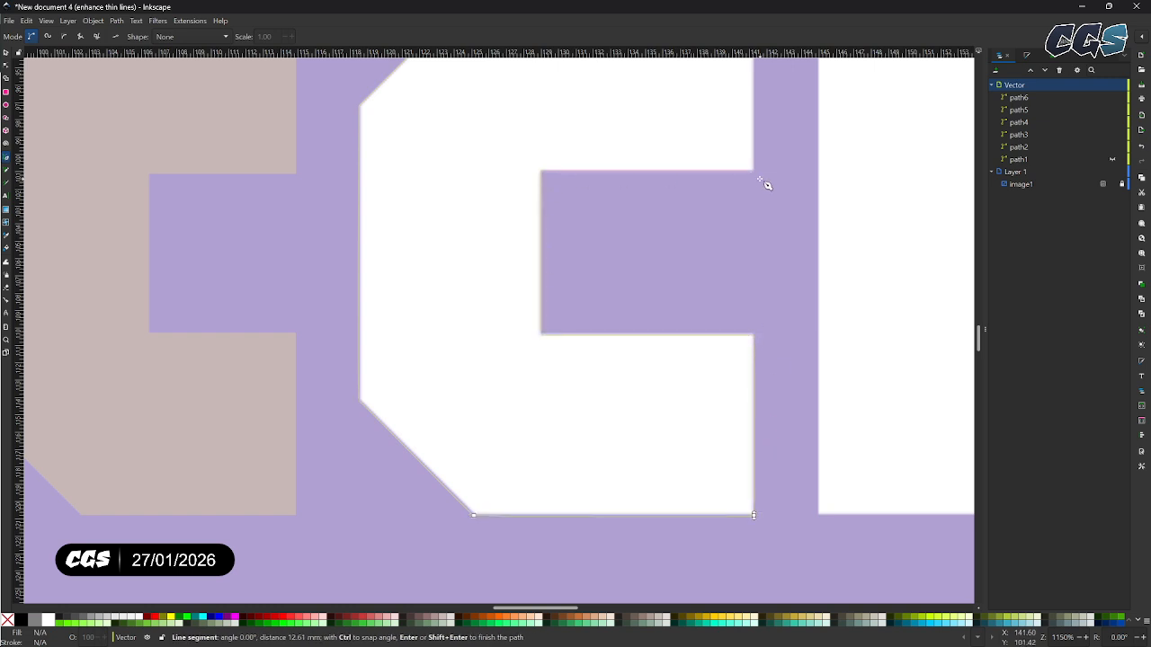
pyautogui.click(754, 172)
pyautogui.scroll(5, 725, 278)
pyautogui.hscroll(5, 609, 221)
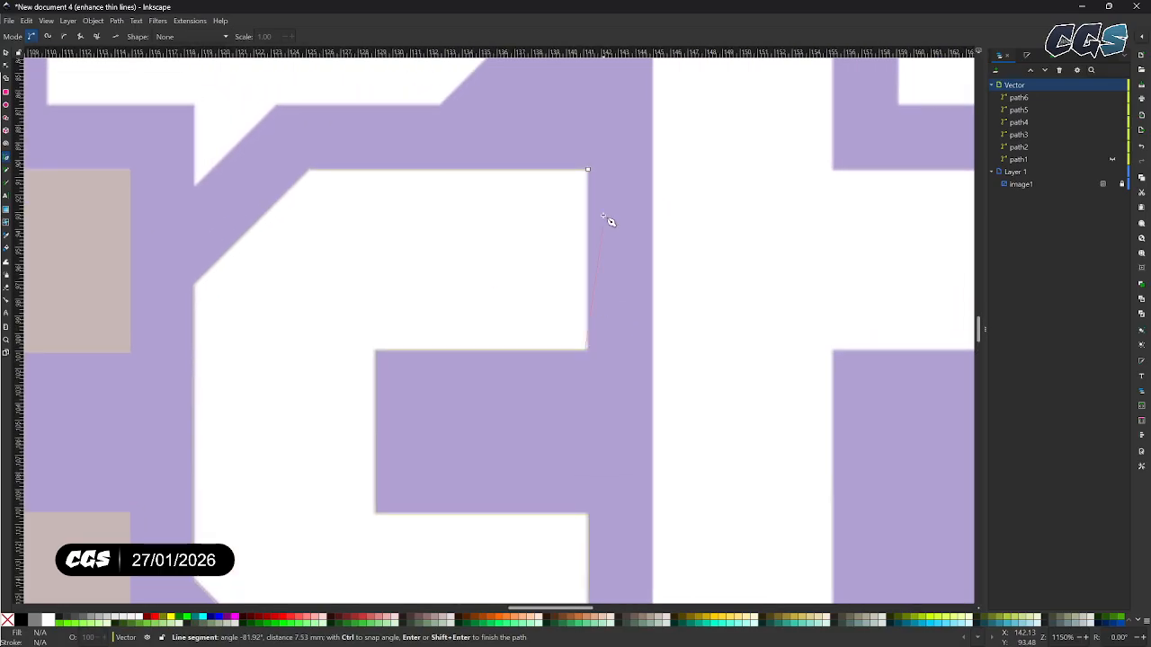
pyautogui.click(588, 171)
# Start a path on the h, tracing its stem top, the shoulder with its slanted corner and the outer right side.
pyautogui.hscroll(-5, 491, 305)
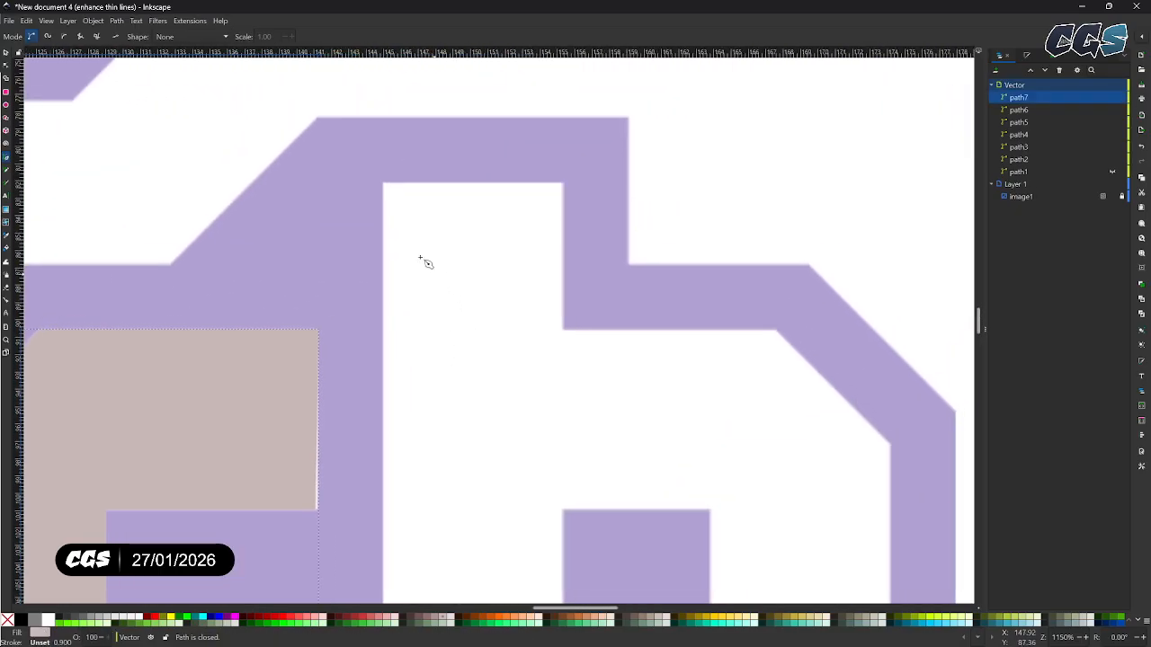
pyautogui.click(383, 185)
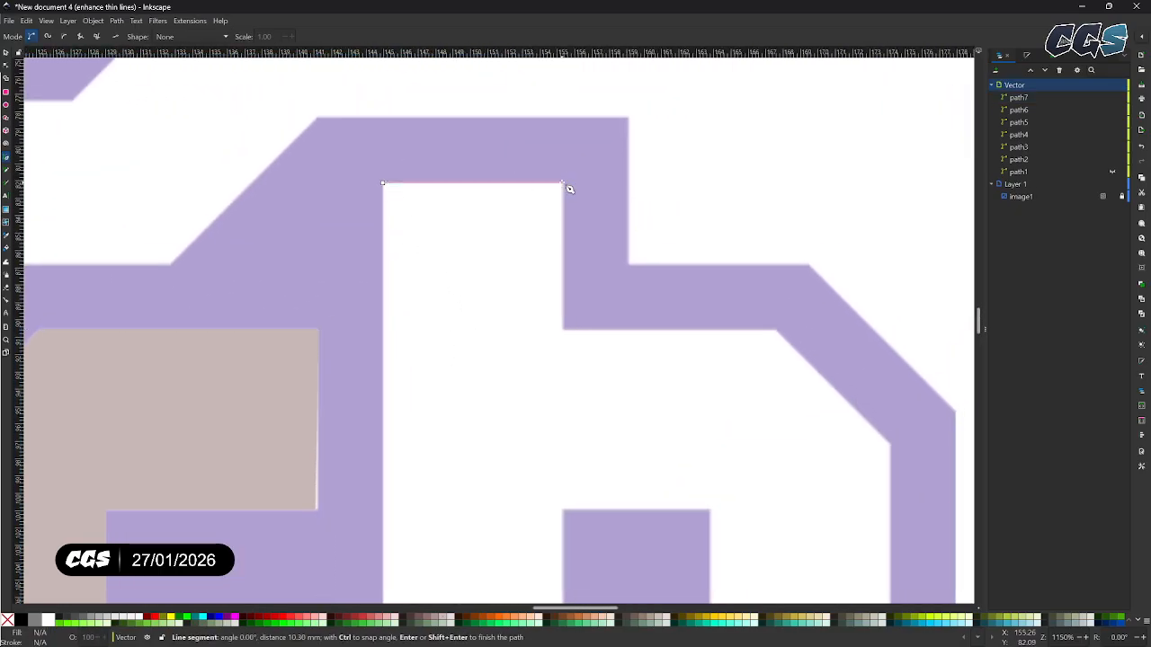
pyautogui.click(564, 184)
pyautogui.click(564, 333)
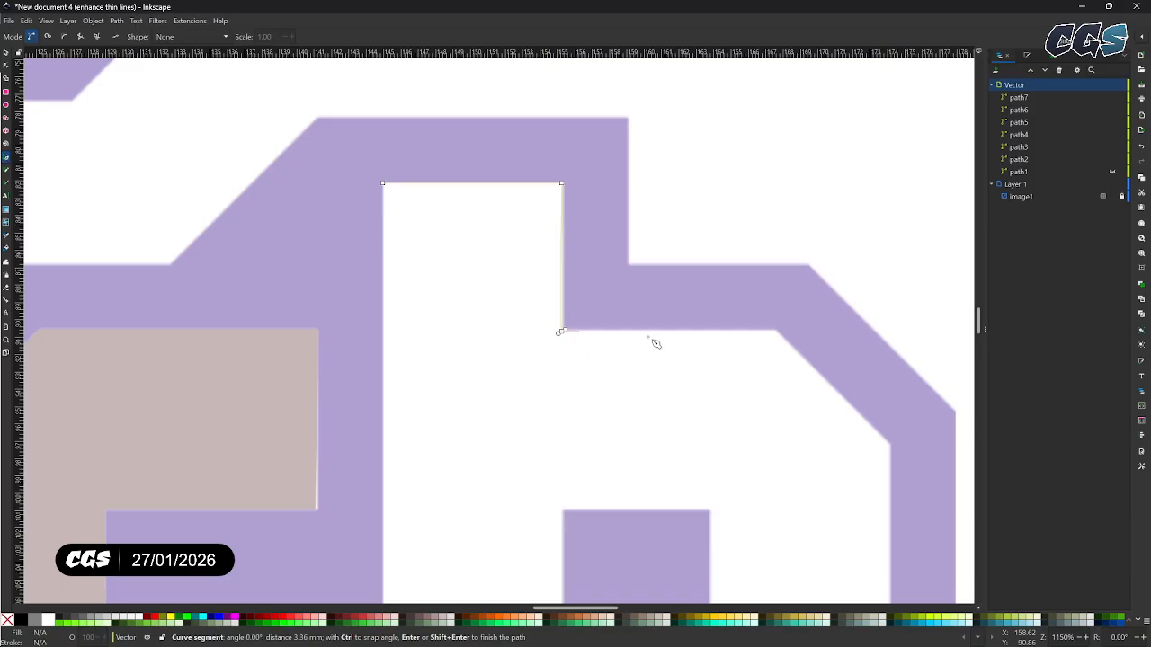
pyautogui.click(775, 332)
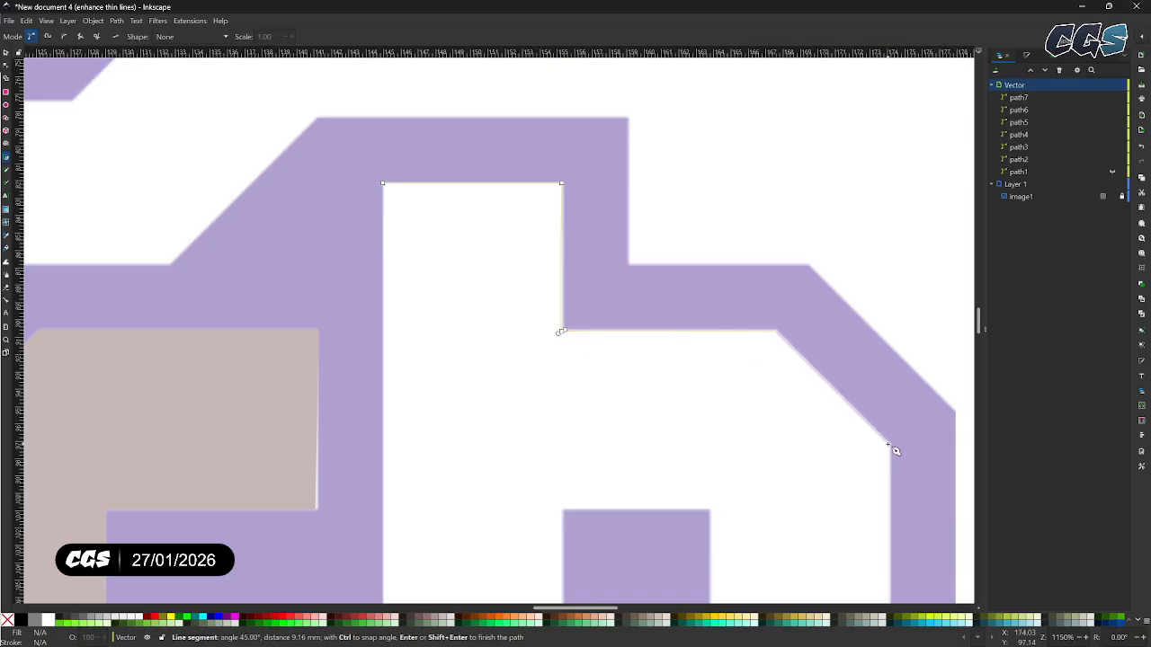
pyautogui.click(888, 445)
pyautogui.moveTo(879, 512); pyautogui.dragTo(816, 175)
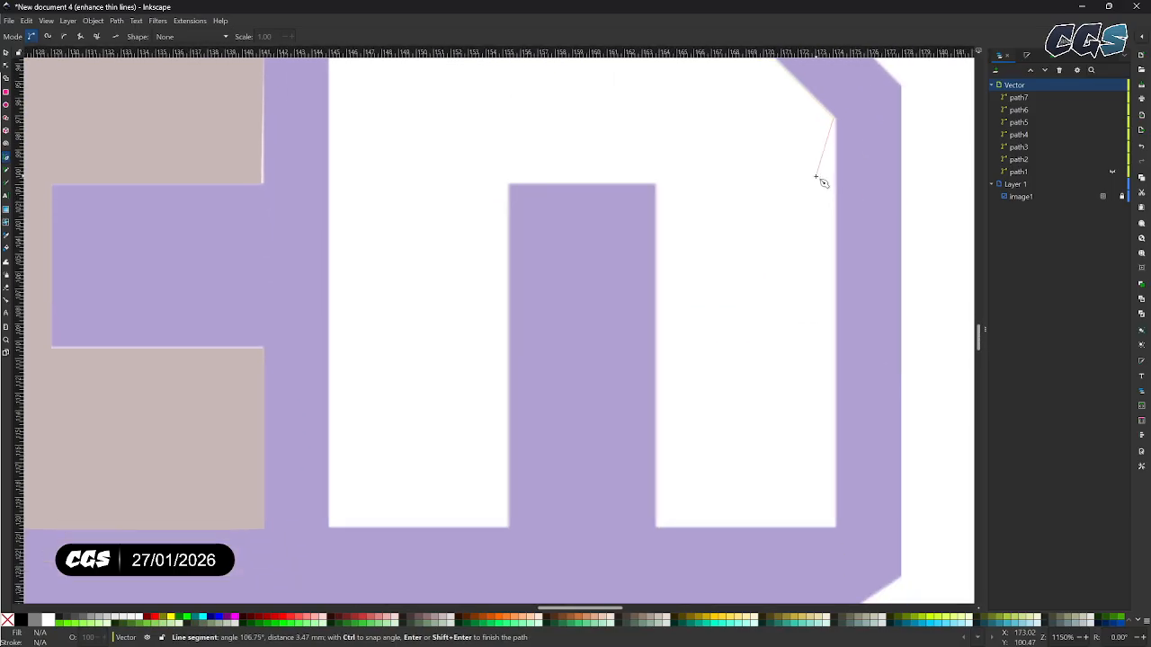
pyautogui.click(838, 529)
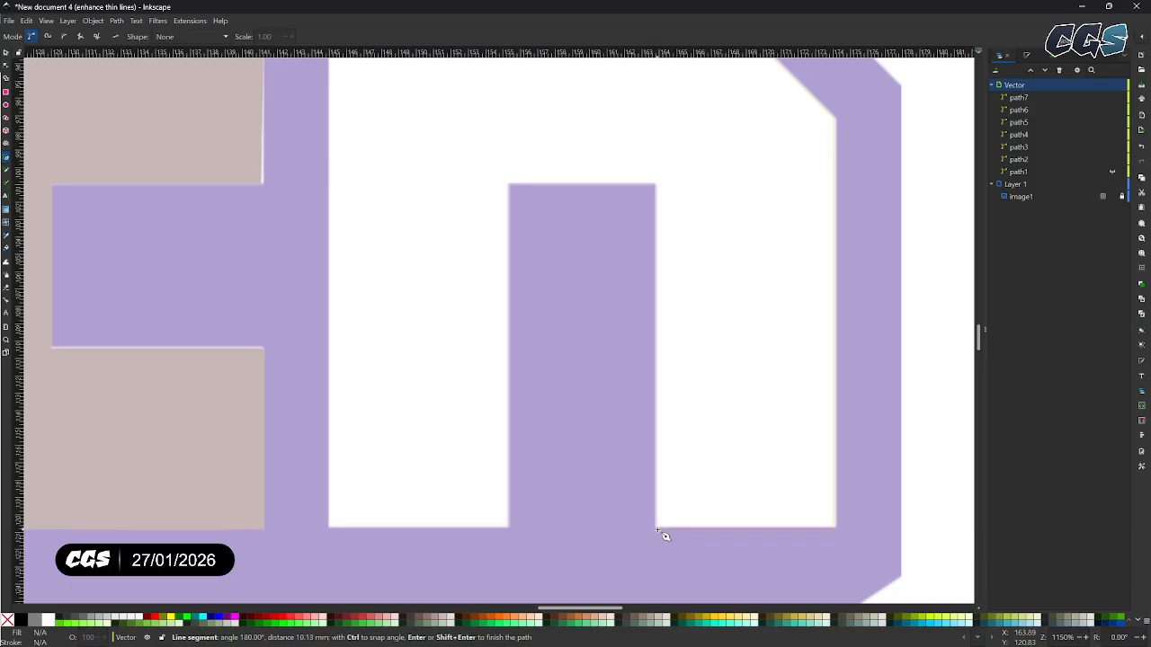
# Trace the h's leg bottoms and the slot between them, and close the path at the stem's upper-left node.
pyautogui.click(657, 528)
pyautogui.click(656, 185)
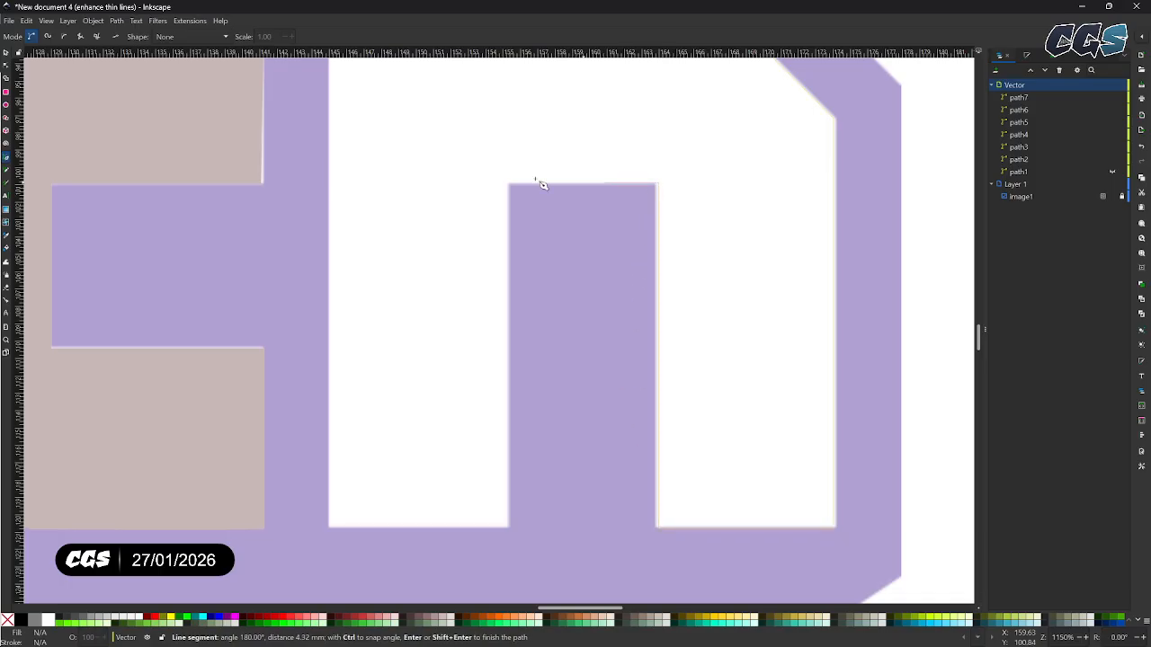
pyautogui.click(510, 185)
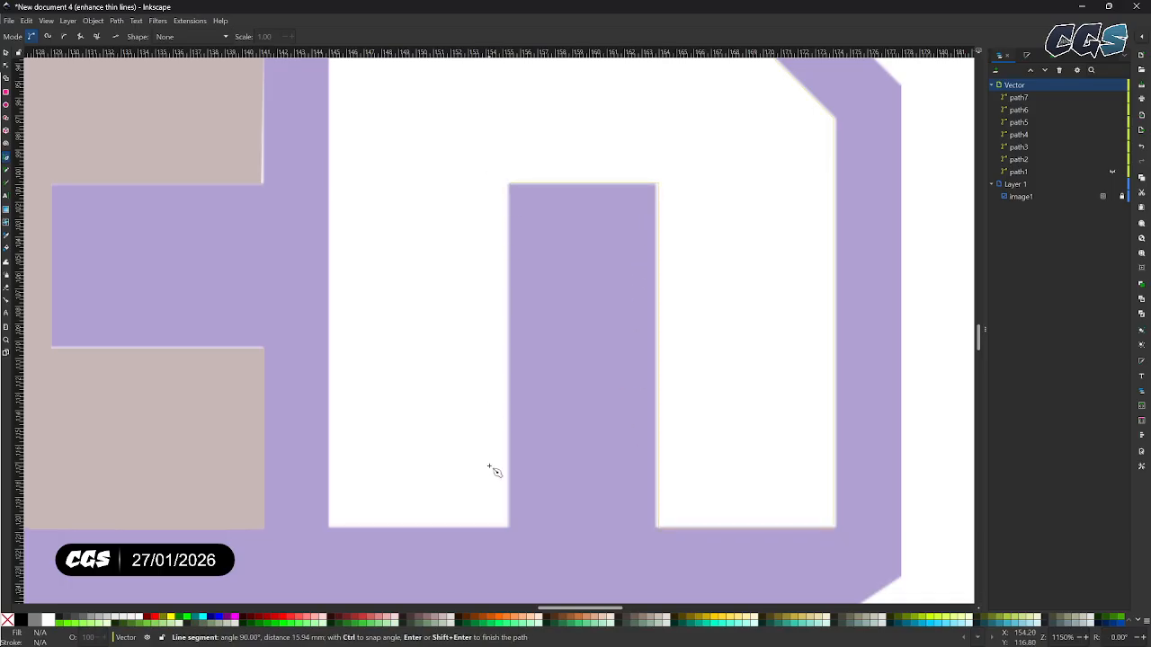
pyautogui.click(510, 529)
pyautogui.click(330, 529)
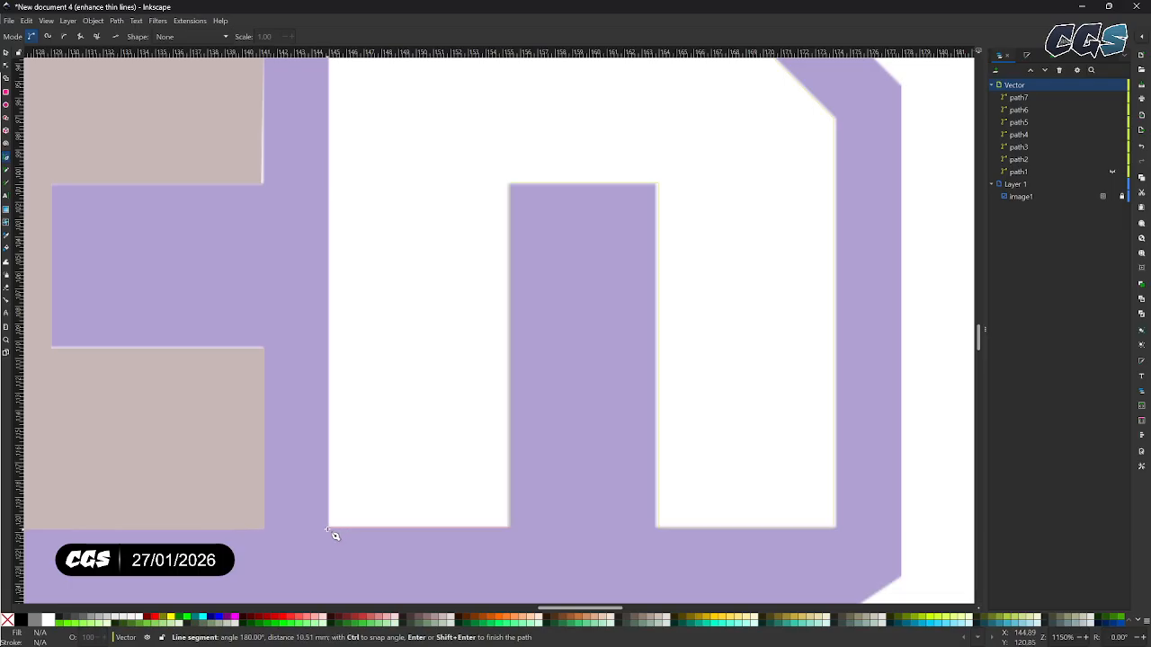
pyautogui.scroll(6, 381, 351)
pyautogui.hscroll(-2, 380, 351)
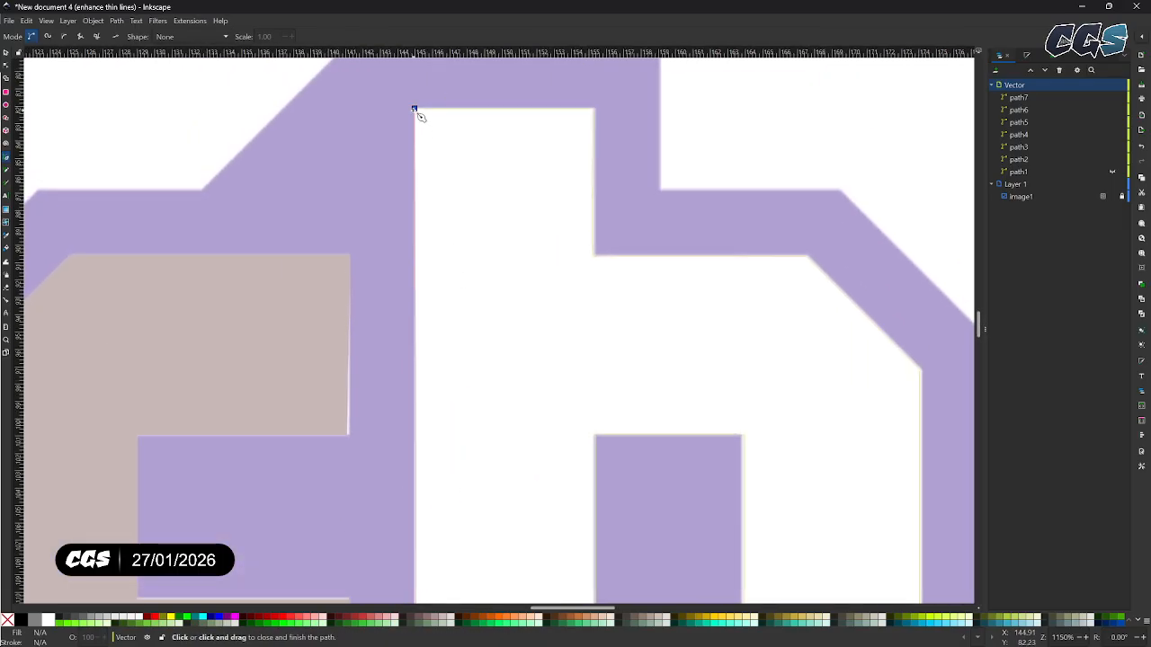
pyautogui.click(415, 109)
# Start a path on the speech bubble's inner white area, tracing its top edge, right side and slanted lower-right corner.
pyautogui.hscroll(-2, 588, 316)
pyautogui.press('z')
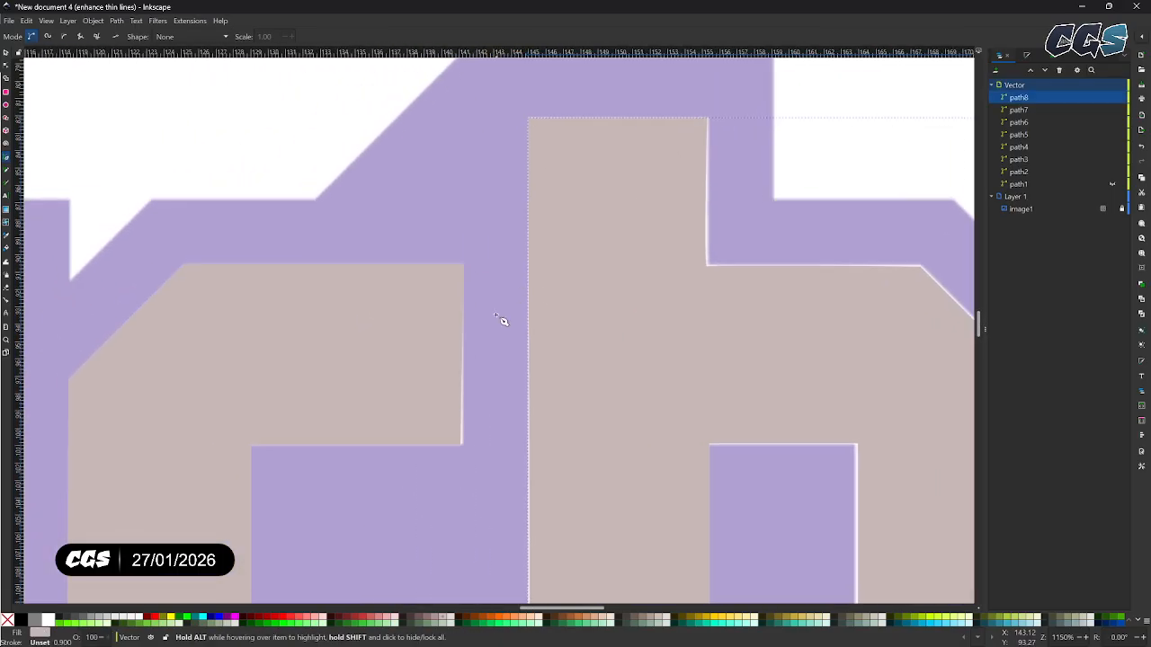
pyautogui.click(484, 407)
pyautogui.click(481, 400)
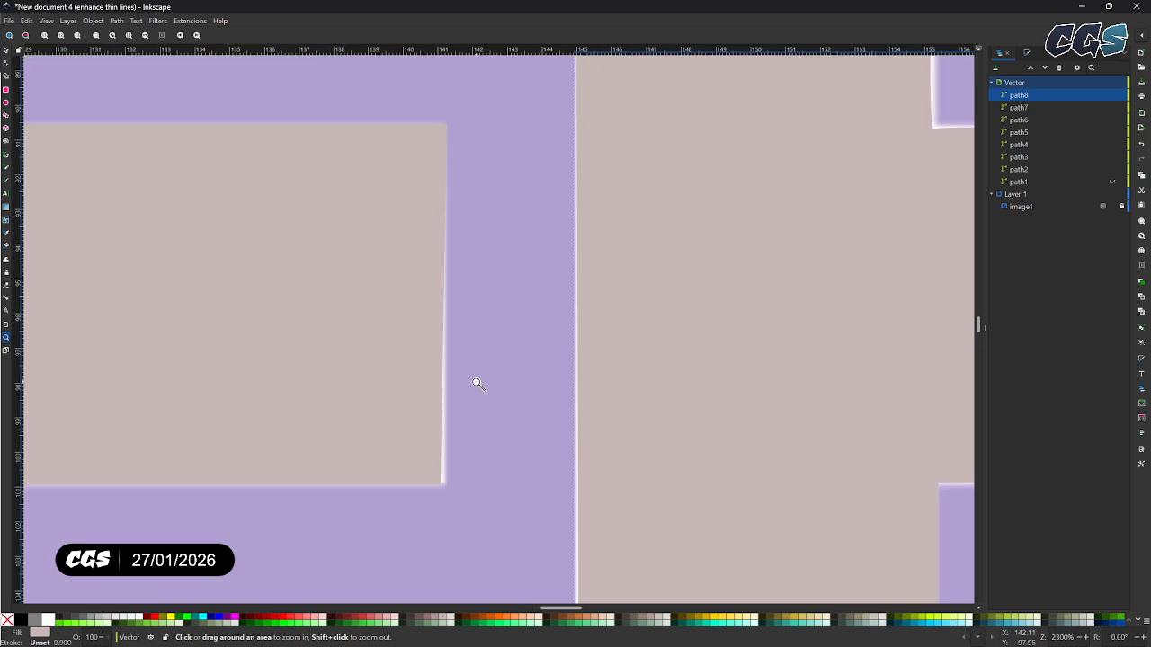
pyautogui.keyDown('shift'); pyautogui.click(477, 382); pyautogui.keyUp('shift')
pyautogui.keyDown('shift'); pyautogui.click(476, 382); pyautogui.keyUp('shift')
pyautogui.keyDown('shift'); pyautogui.click(477, 382); pyautogui.keyUp('shift')
pyautogui.keyDown('shift'); pyautogui.click(476, 382); pyautogui.keyUp('shift')
pyautogui.keyDown('shift'); pyautogui.click(476, 382); pyautogui.keyUp('shift')
pyautogui.keyDown('shift'); pyautogui.click(475, 382); pyautogui.keyUp('shift')
pyautogui.moveTo(433, 153); pyautogui.dragTo(508, 369)
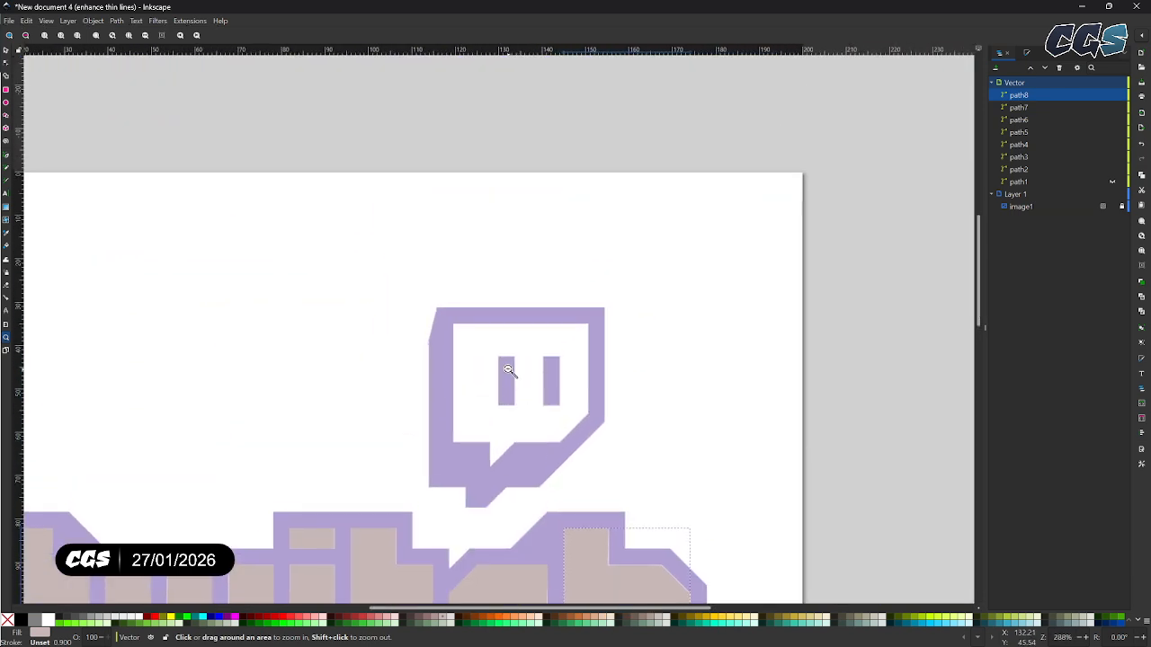
pyautogui.click(510, 376)
pyautogui.click(513, 384)
pyautogui.moveTo(540, 428); pyautogui.dragTo(453, 310)
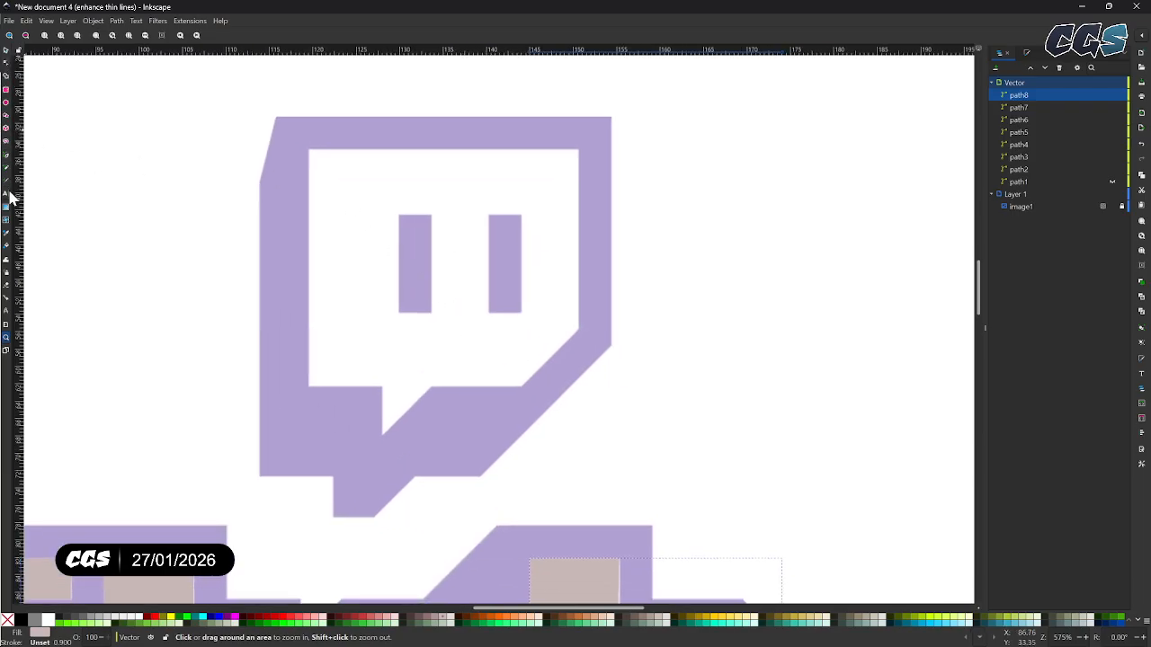
pyautogui.click(6, 158)
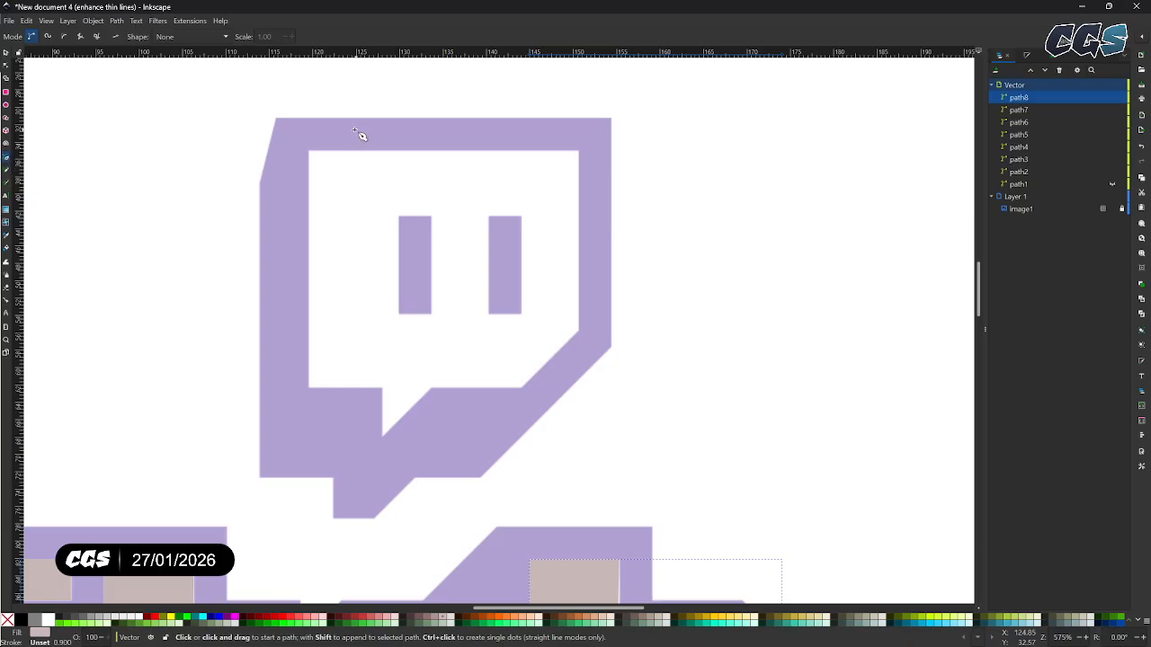
pyautogui.click(309, 152)
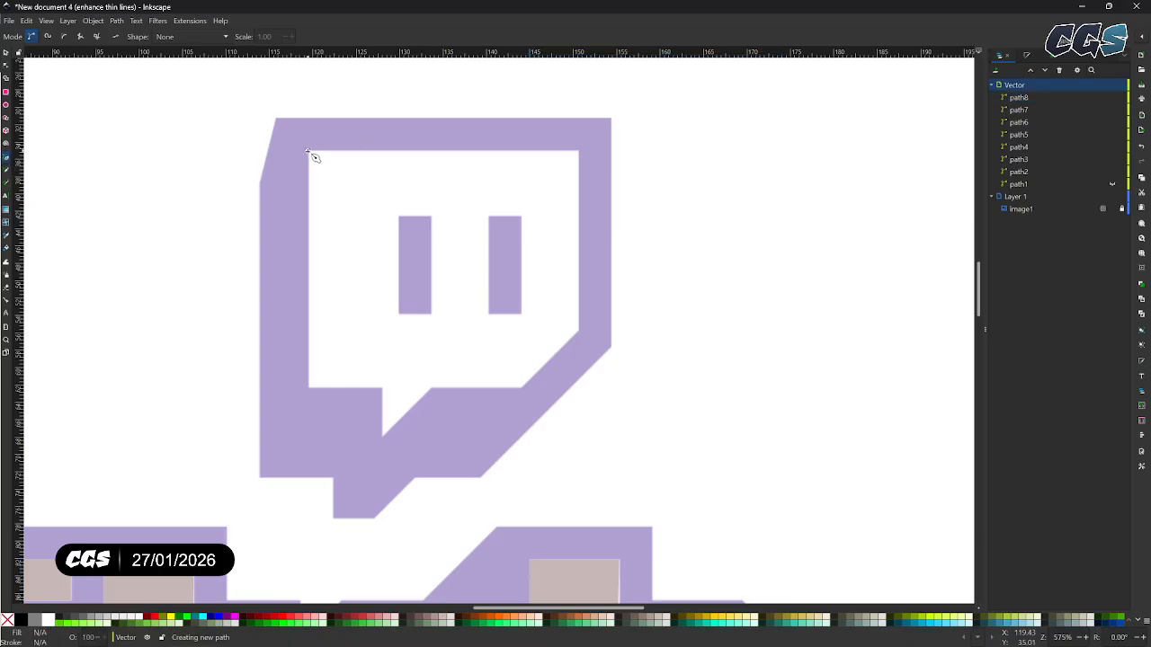
pyautogui.click(579, 152)
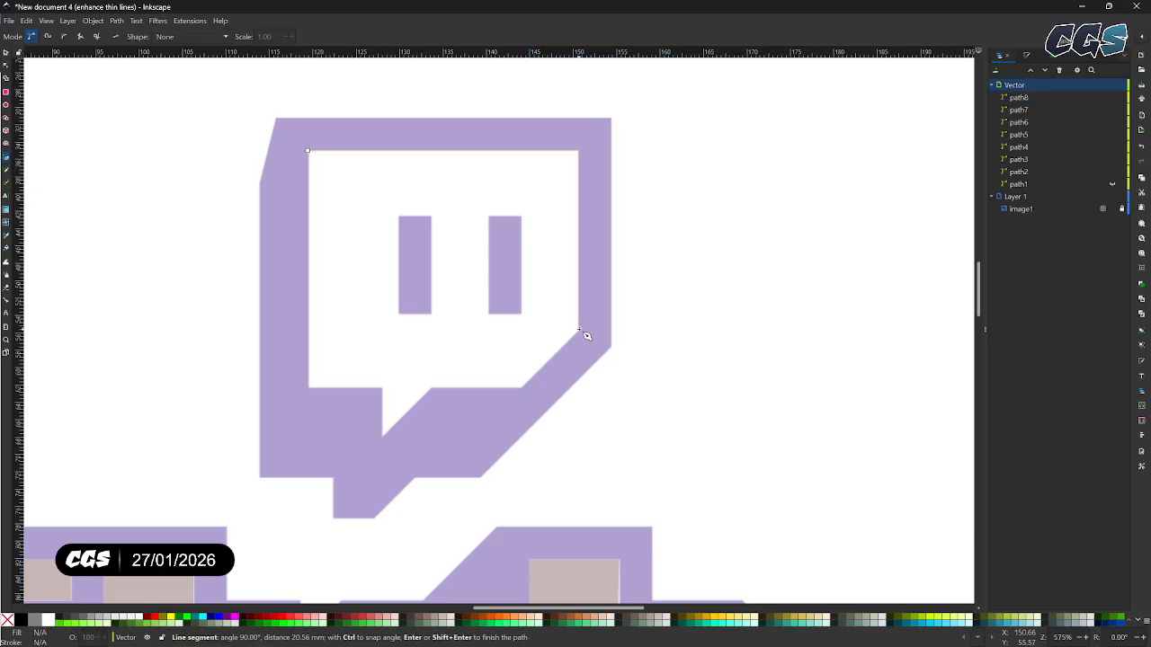
pyautogui.click(579, 330)
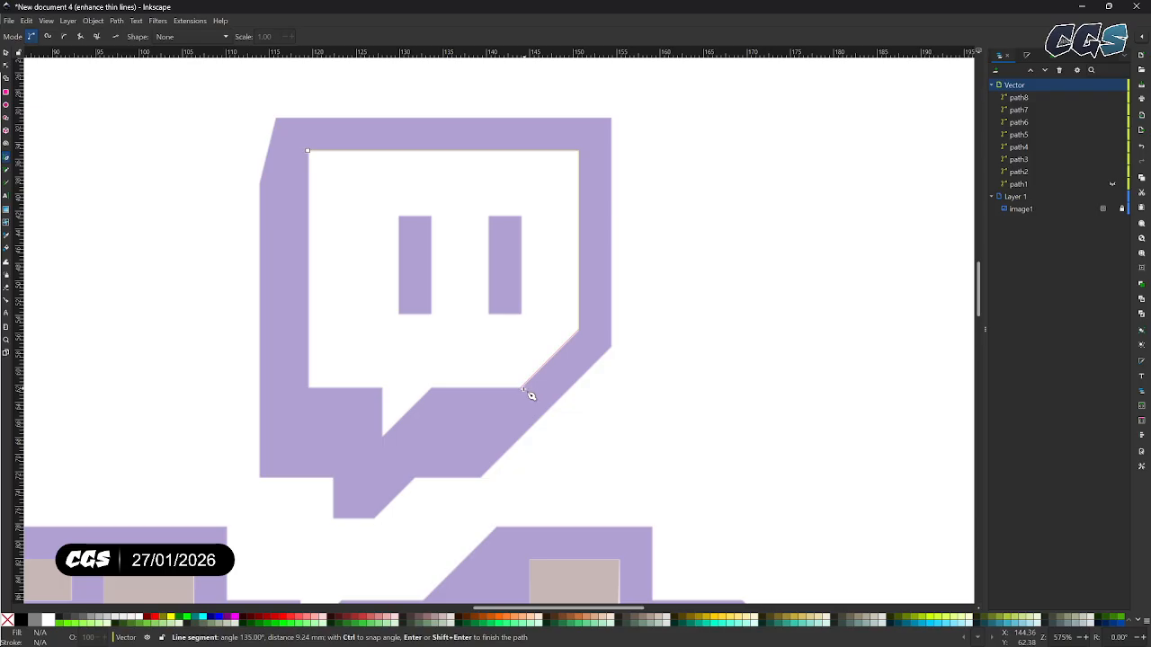
pyautogui.click(524, 390)
# Trace the inner bubble's bottom edge, pointed tail and left side, and close the path at its upper-left starting node.
pyautogui.click(431, 388)
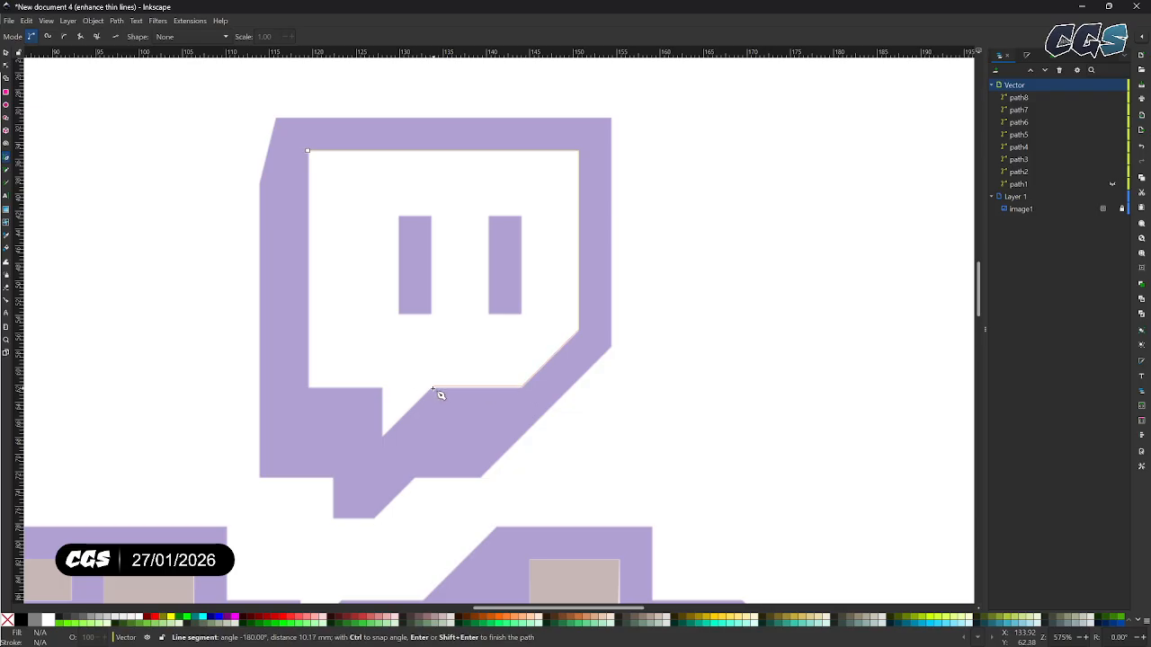
pyautogui.click(382, 438)
pyautogui.click(382, 390)
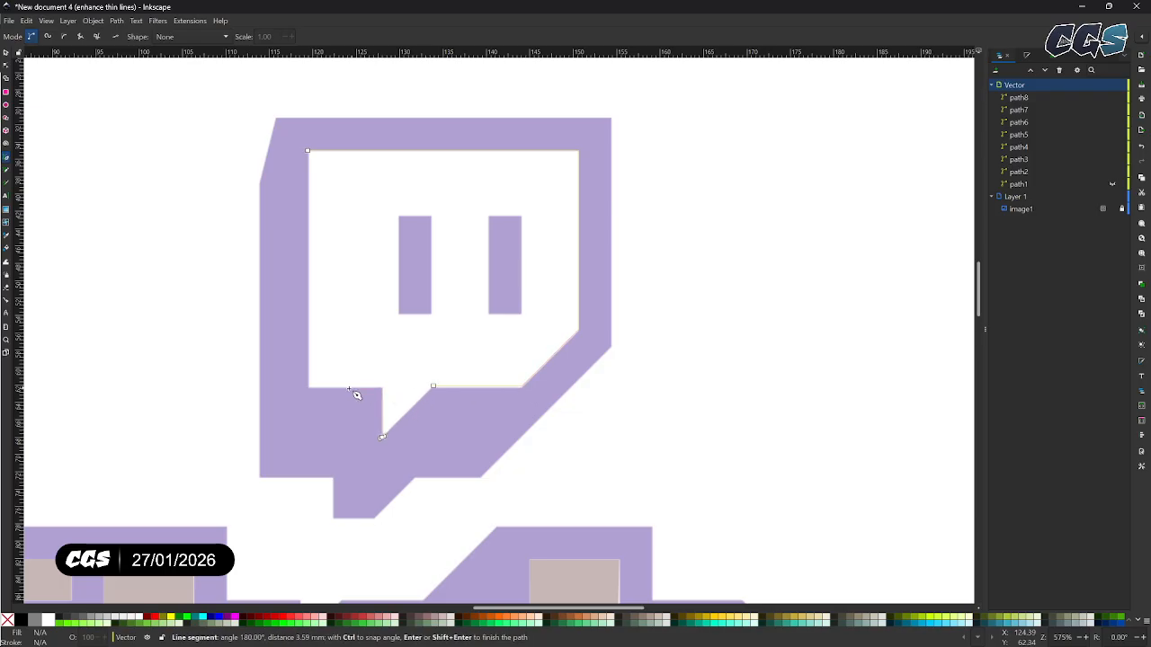
pyautogui.click(309, 389)
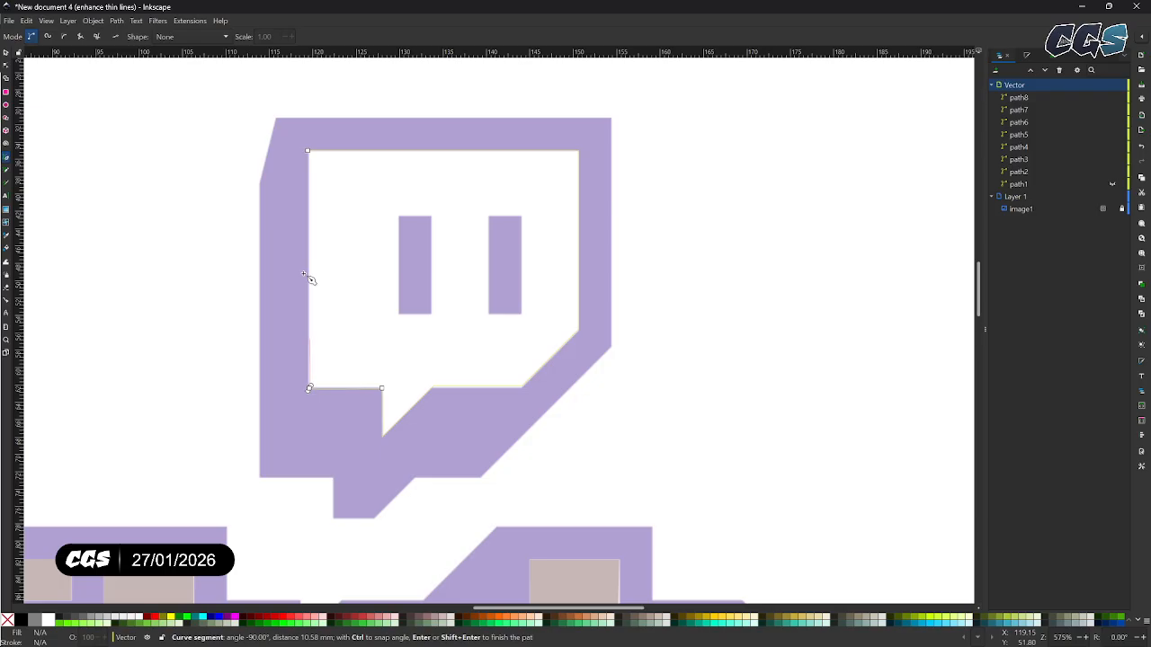
pyautogui.click(308, 151)
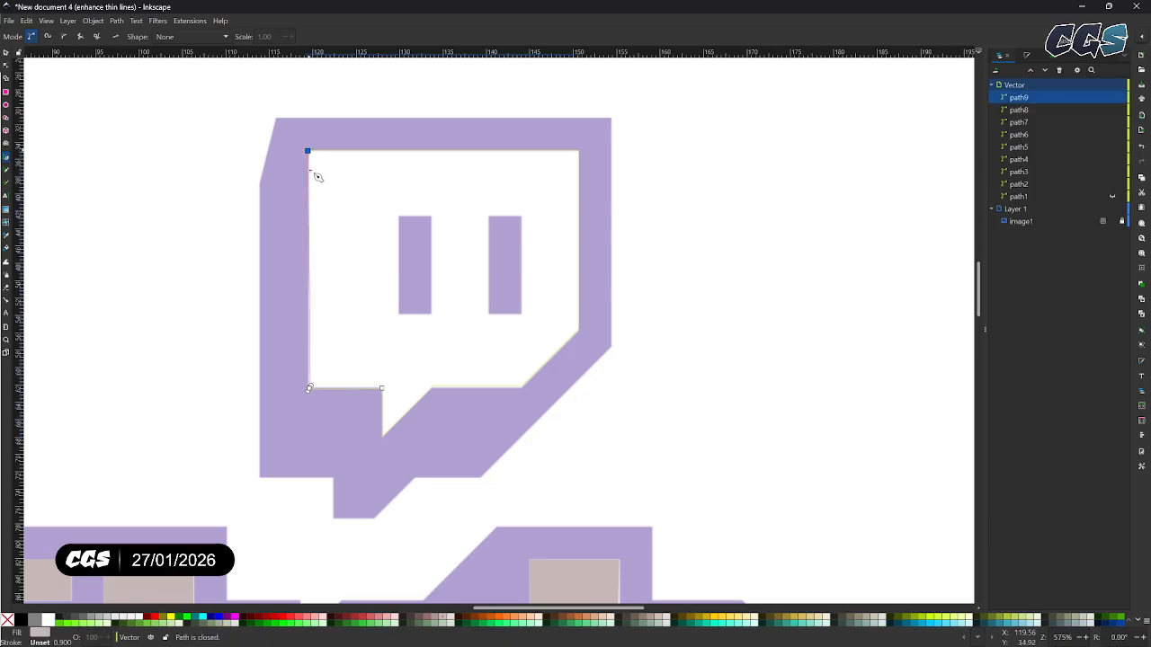
# Start a path on the bubble's outer outline from the tail's upper-left corner, tracing the lower-left edge, left side, slanted upper-left corner, top and right side.
pyautogui.click(332, 478)
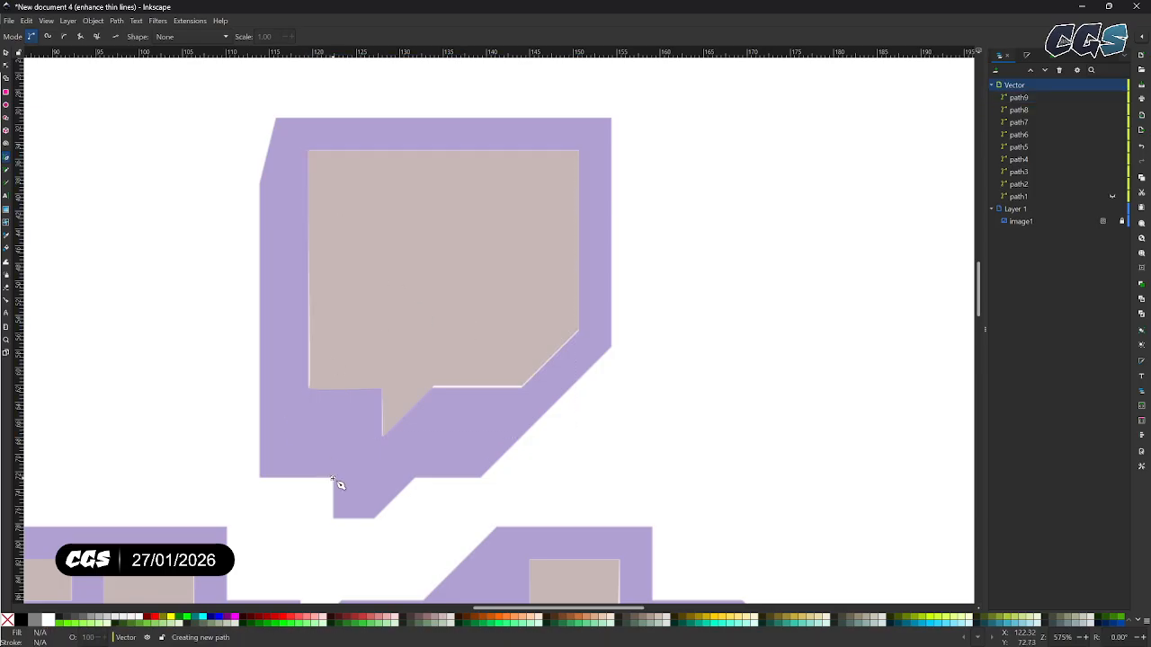
pyautogui.click(259, 478)
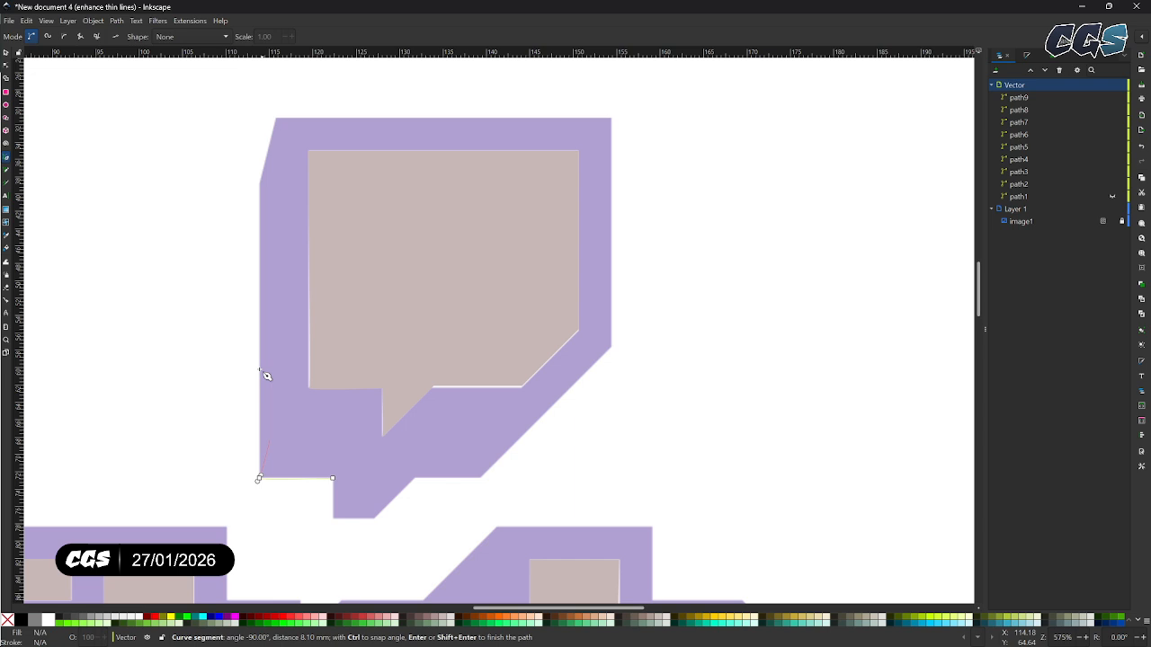
pyautogui.click(262, 183)
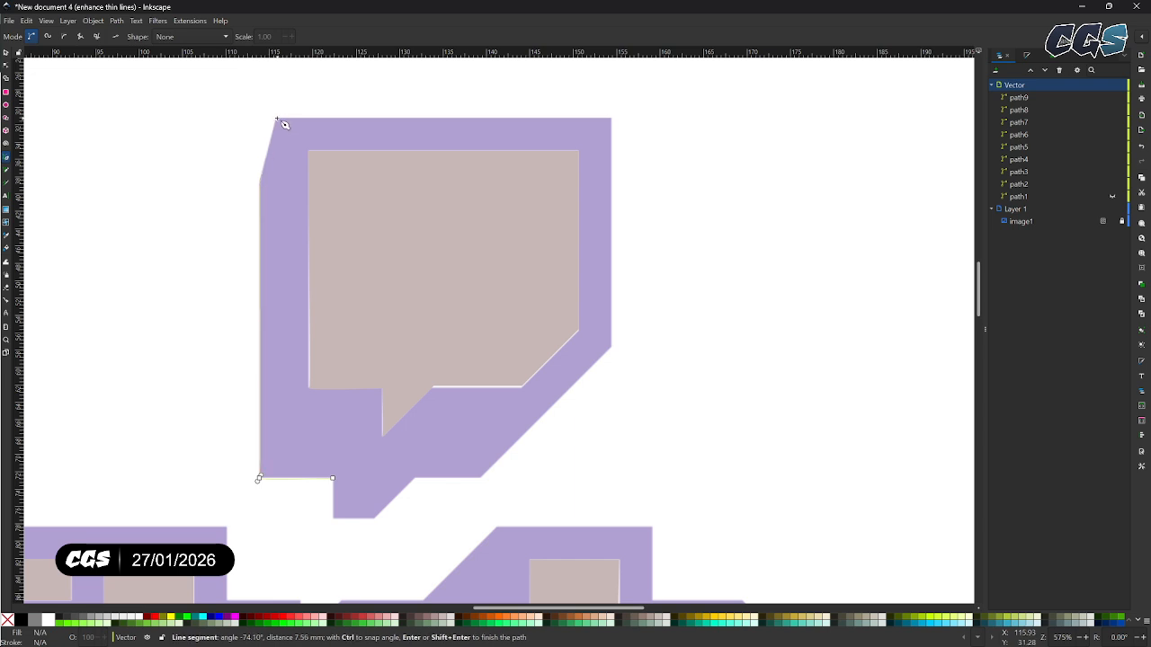
pyautogui.click(275, 118)
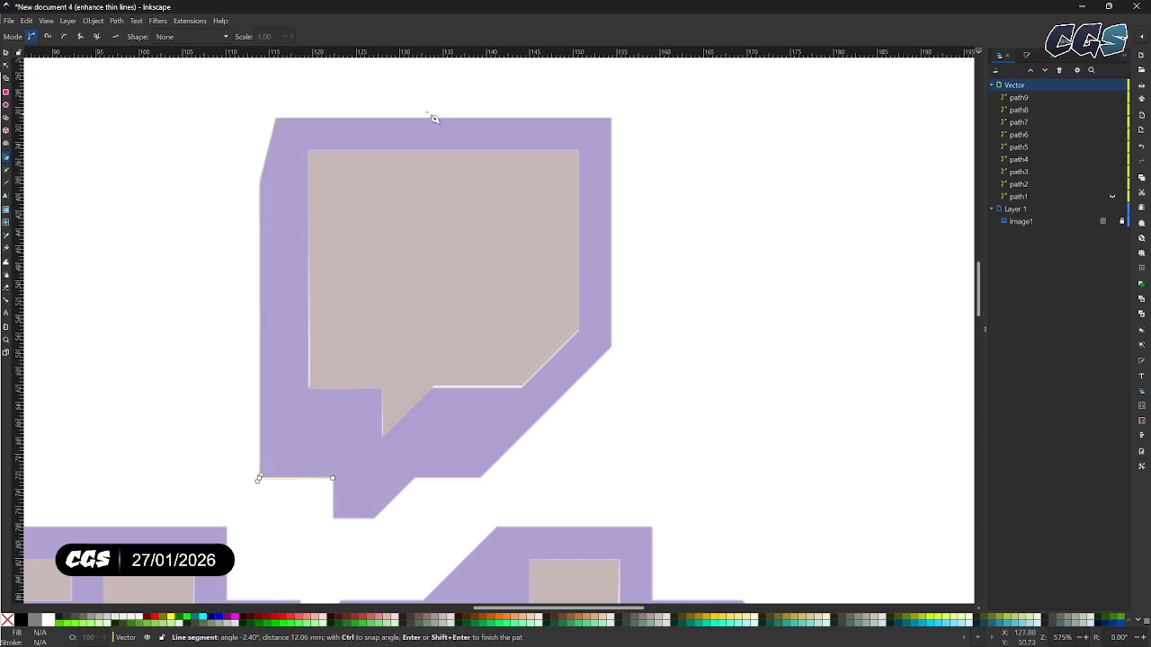
pyautogui.click(612, 118)
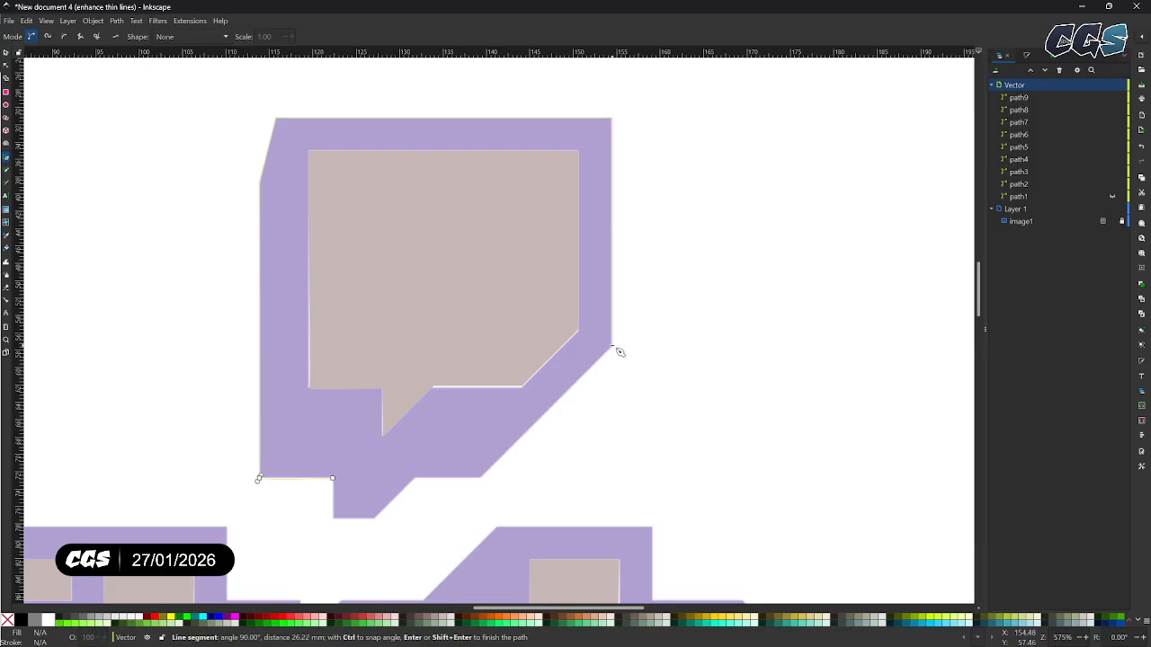
pyautogui.click(611, 346)
# Trace the outer bubble's slanted lower-right edge, bottom edge and tail, and close the path at its starting node.
pyautogui.click(481, 478)
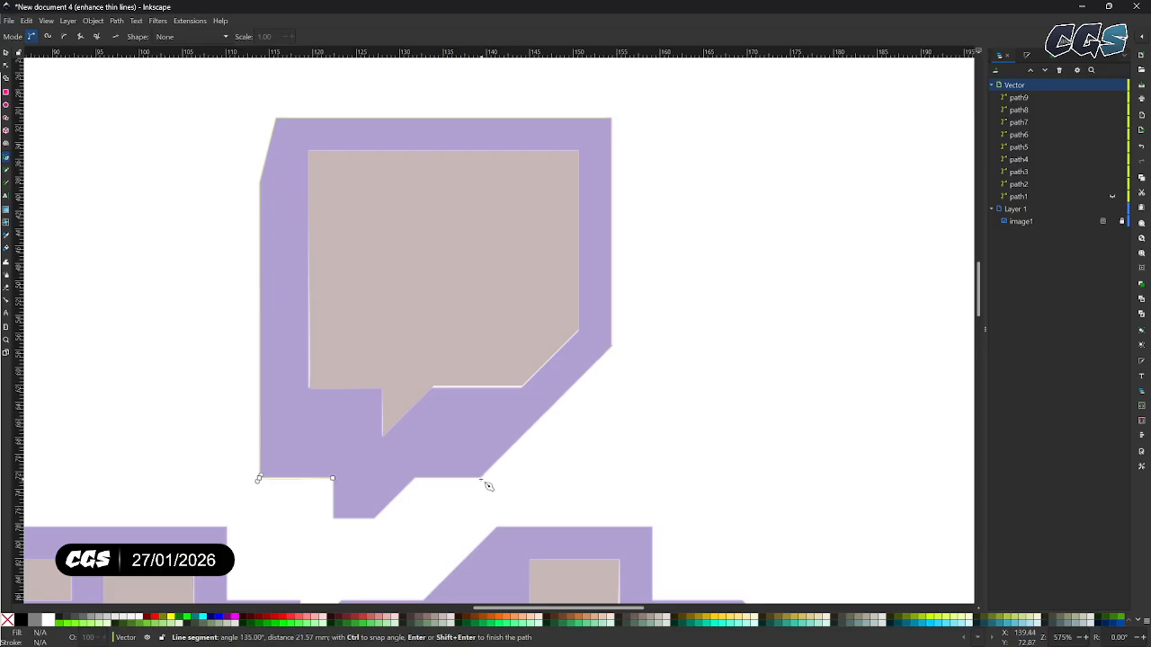
pyautogui.click(414, 479)
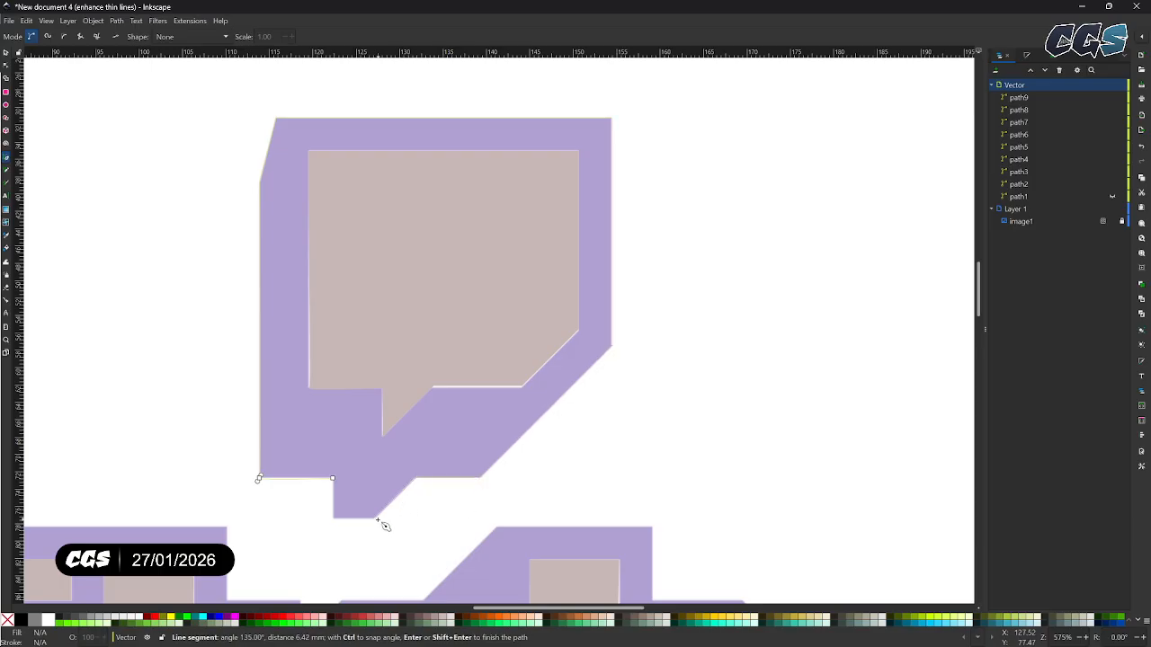
pyautogui.click(376, 519)
pyautogui.click(333, 519)
pyautogui.click(332, 478)
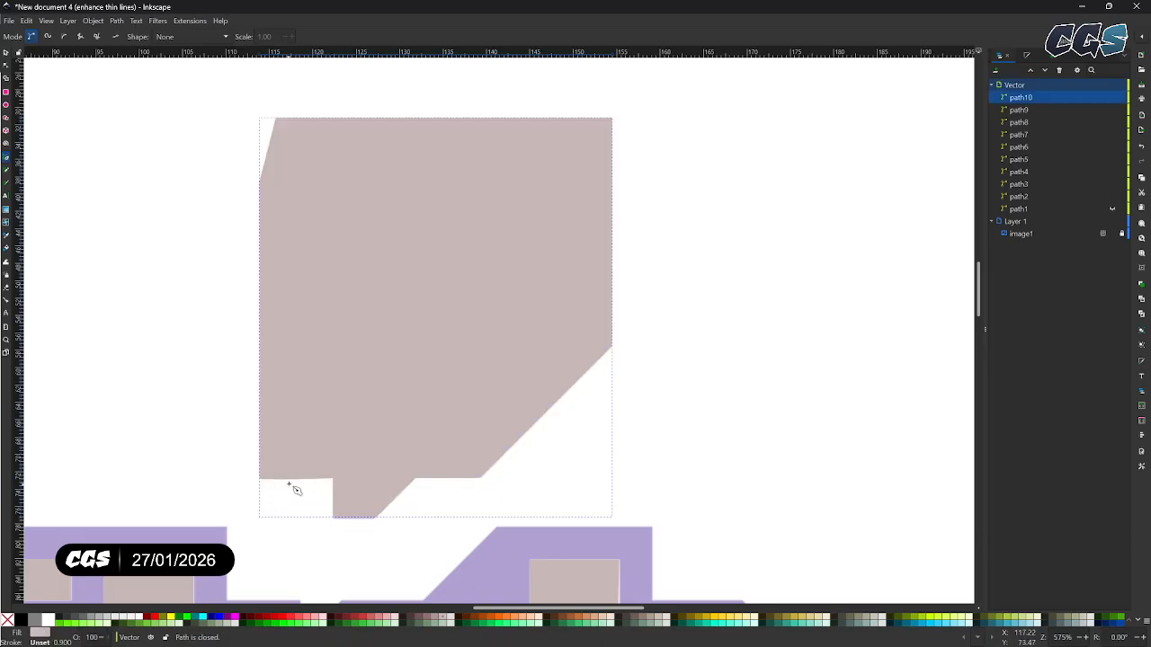
# Hide the outer bubble path and the inner bubble path to expose the reference logo's two eye bars.
pyautogui.moveTo(417, 430); pyautogui.dragTo(440, 431)
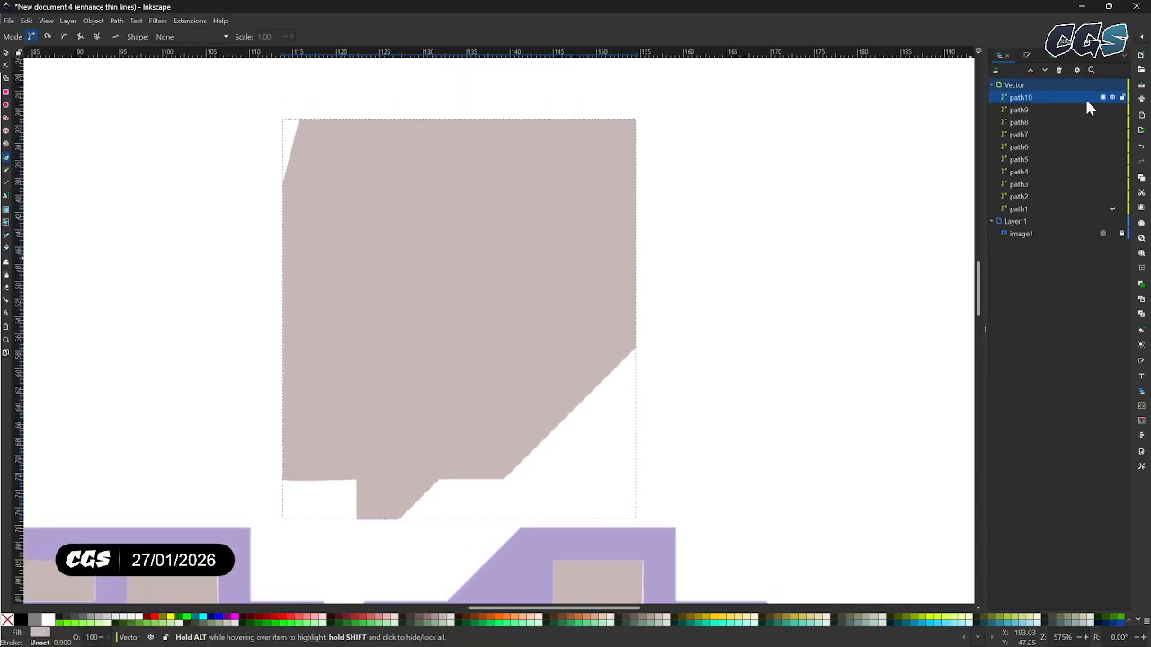
pyautogui.click(1111, 98)
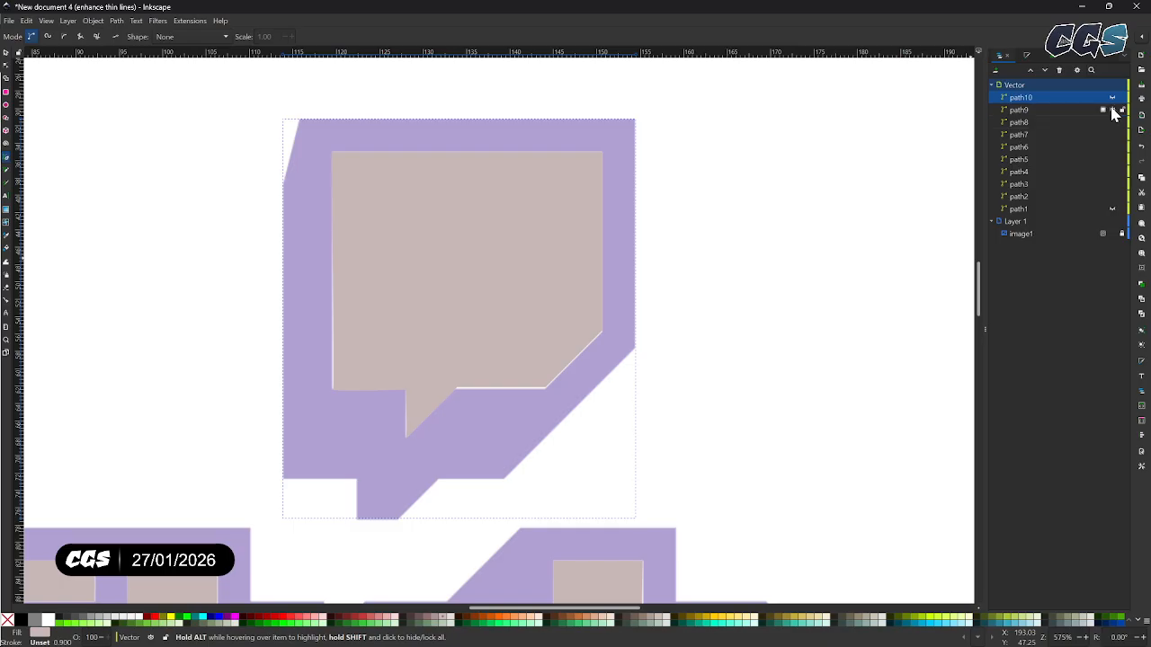
pyautogui.click(1112, 110)
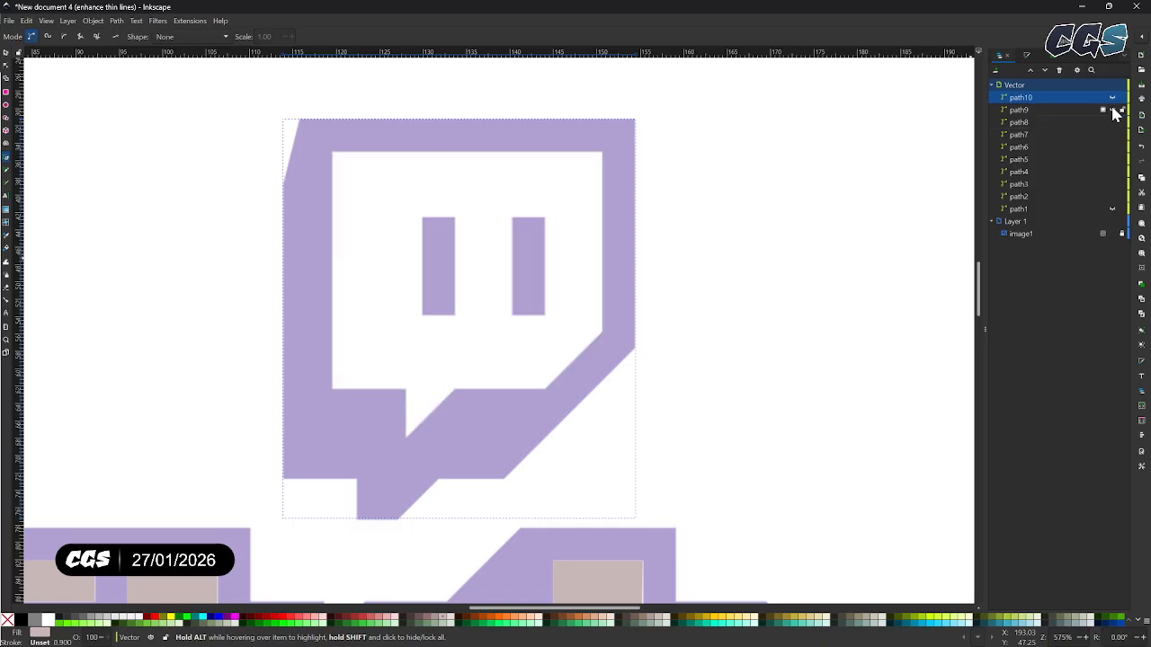
# Trace the bubble's left eye bar as a closed four-node path.
pyautogui.click(422, 218)
pyautogui.click(458, 220)
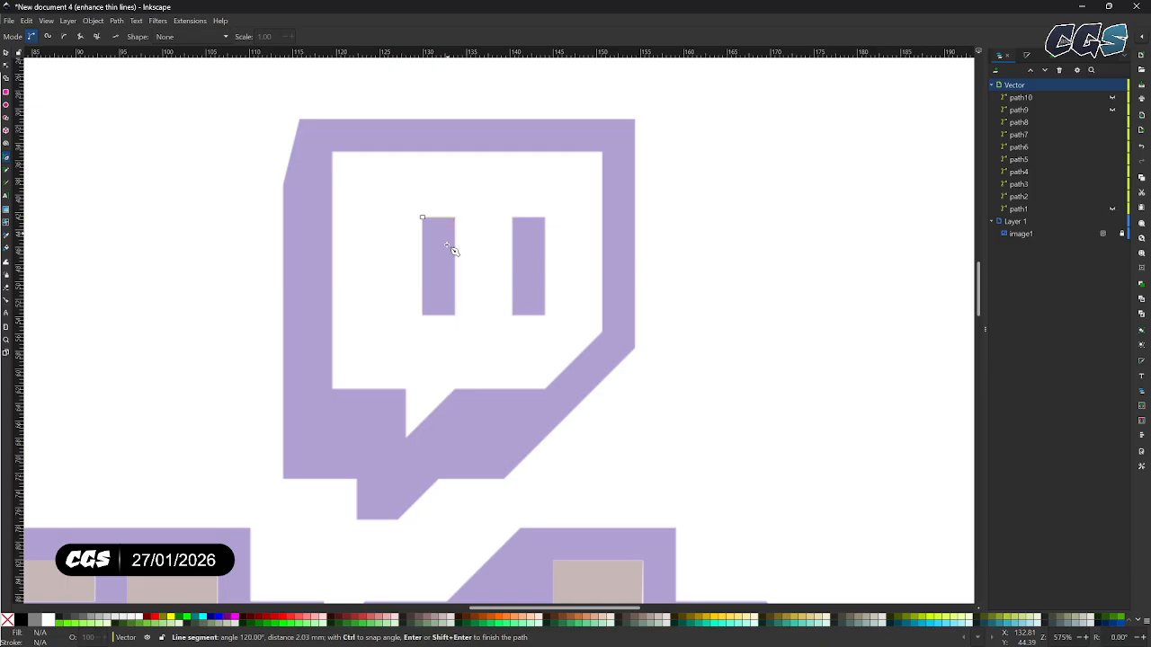
pyautogui.click(455, 317)
pyautogui.click(424, 316)
pyautogui.click(422, 219)
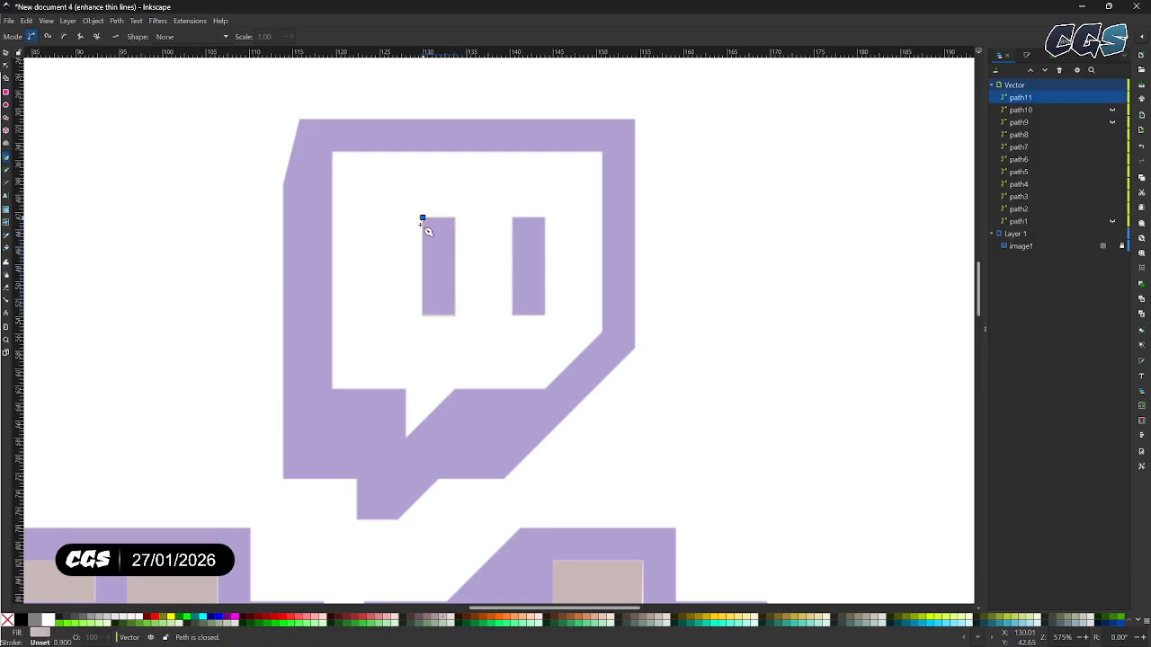
# Duplicate the left eye bar and place the copy over the reference's right eye bar.
pyautogui.click(6, 52)
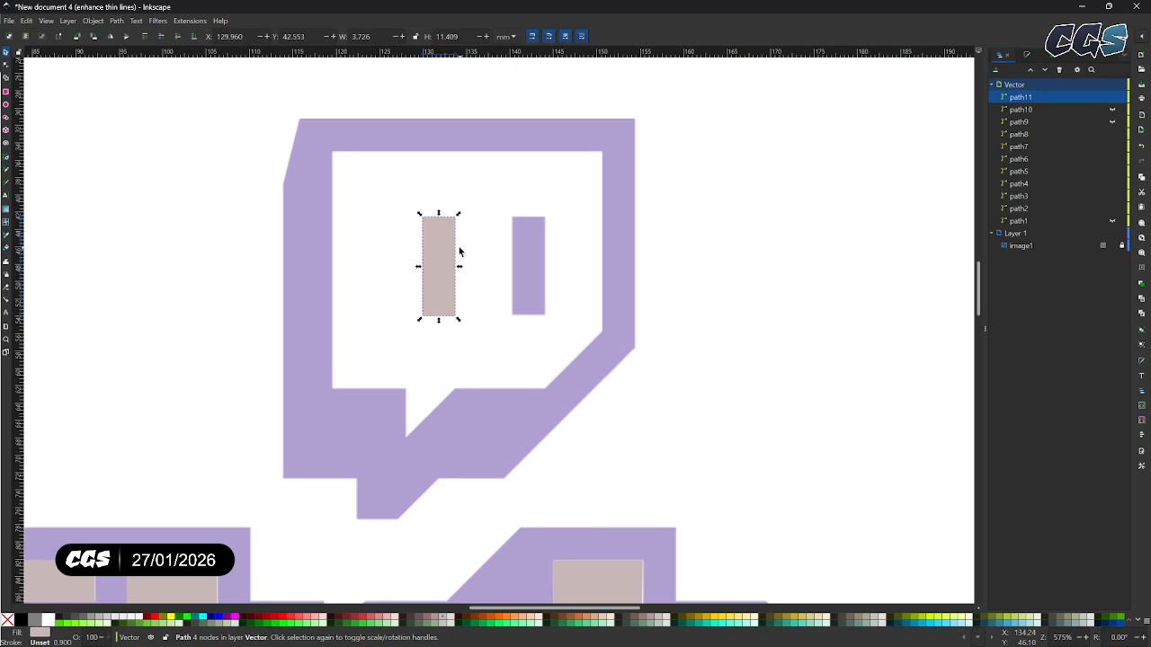
pyautogui.click(433, 252)
pyautogui.hotkey('ctrl', 'c')
pyautogui.hotkey('ctrl', 'v')
pyautogui.moveTo(475, 273); pyautogui.dragTo(533, 283)
# Rename the outer bubble path as "bg bubble" and make it visible again.
pyautogui.scroll(-3, 466, 338)
pyautogui.hscroll(-2, 466, 339)
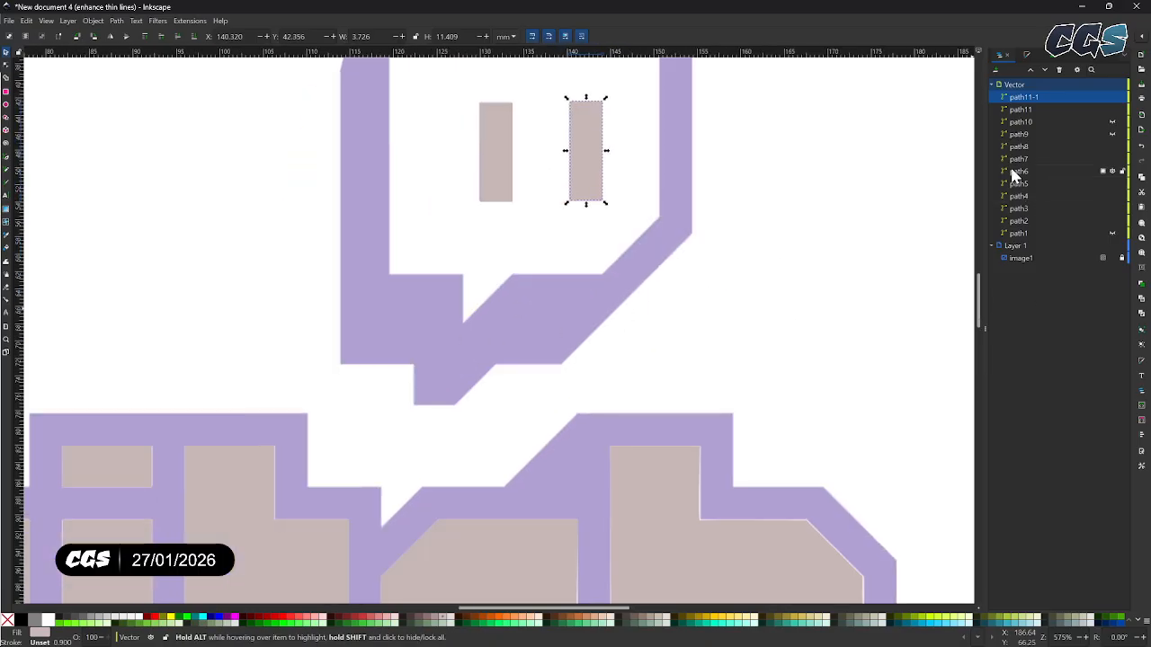
pyautogui.click(1043, 107)
pyautogui.click(1043, 122)
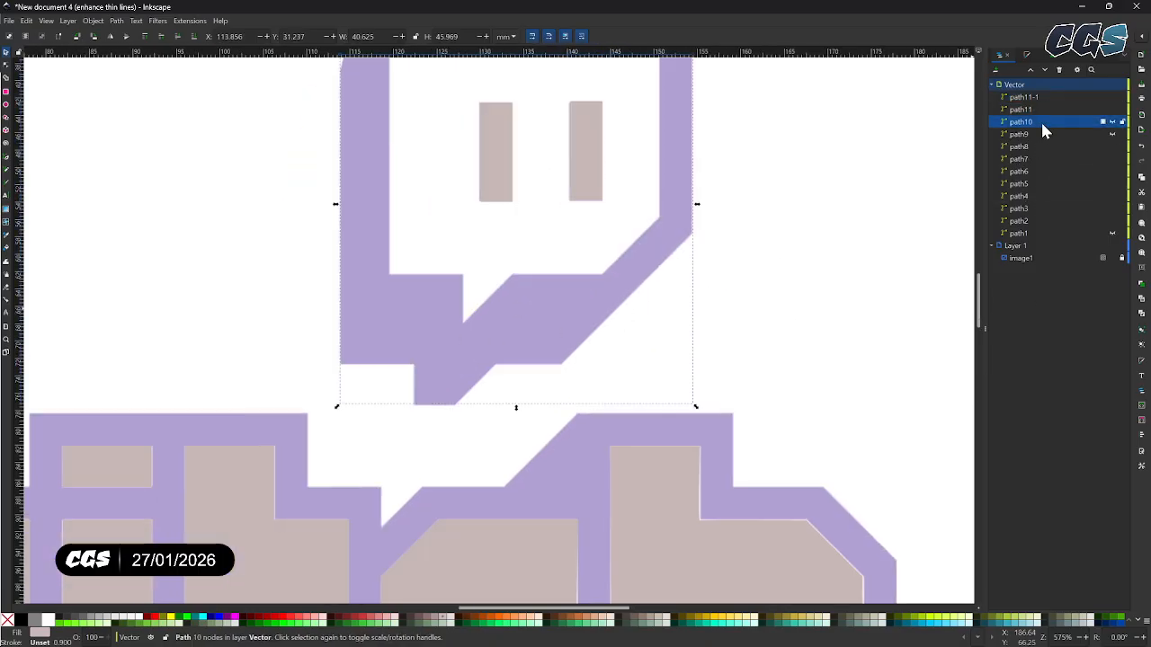
pyautogui.doubleClick(1029, 122)
pyautogui.write('big bubble')
pyautogui.press('Return')
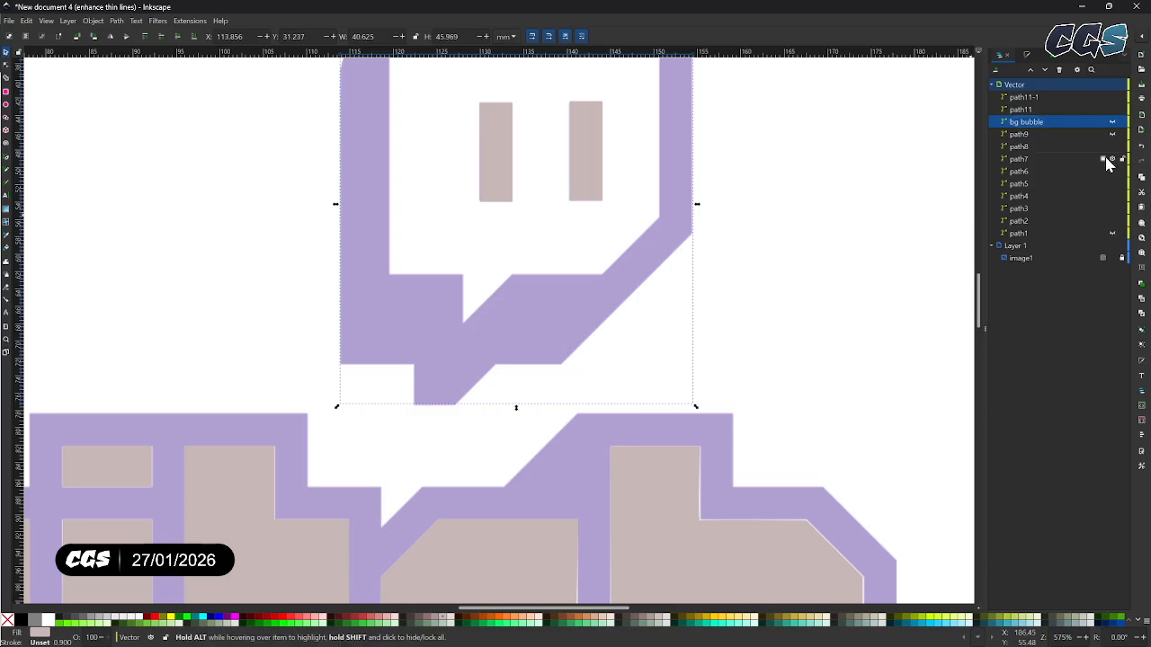
pyautogui.click(1113, 122)
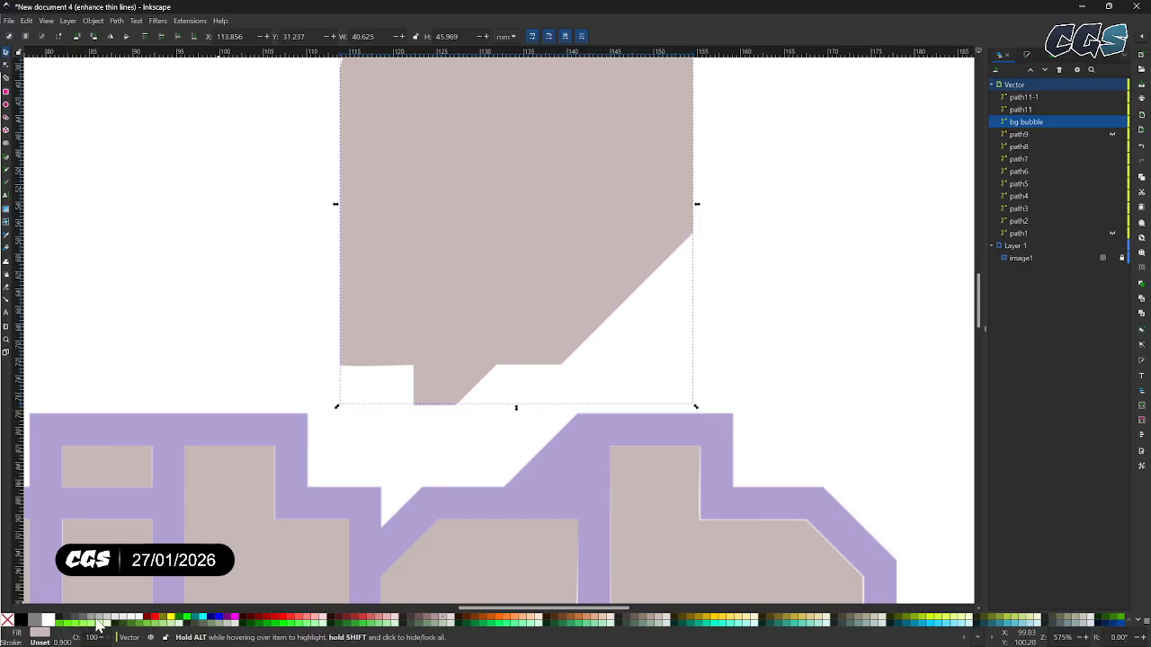
# Set the opacity of the reference image in Layer 1 to 100%.
pyautogui.moveTo(102, 263); pyautogui.dragTo(82, 205)
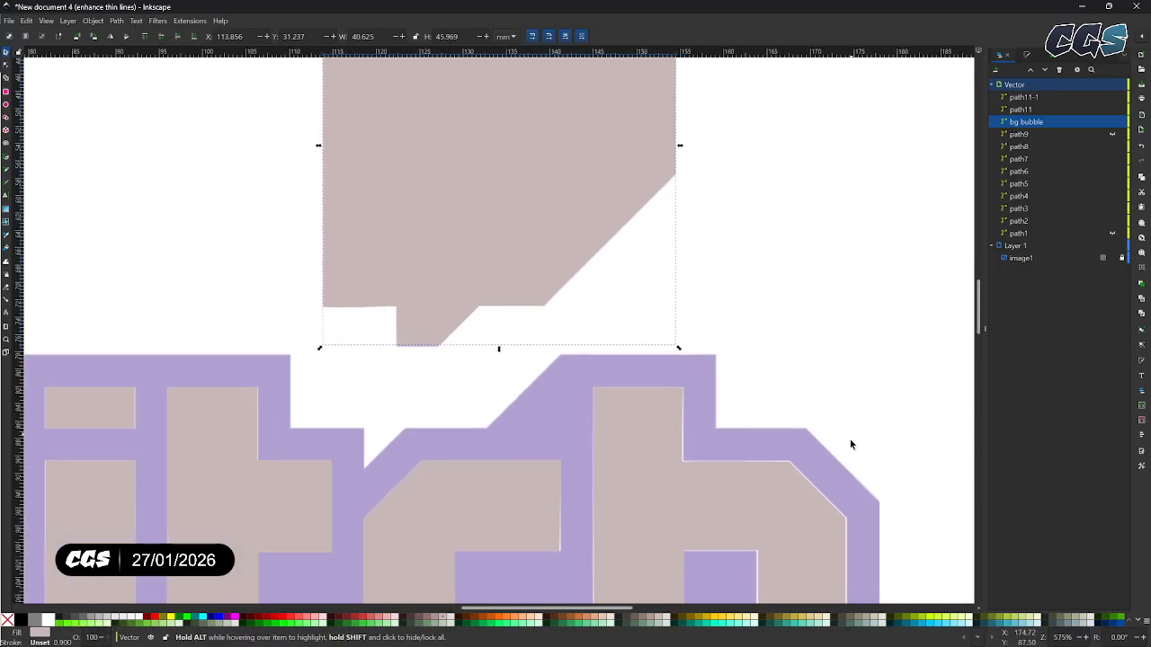
pyautogui.click(1046, 260)
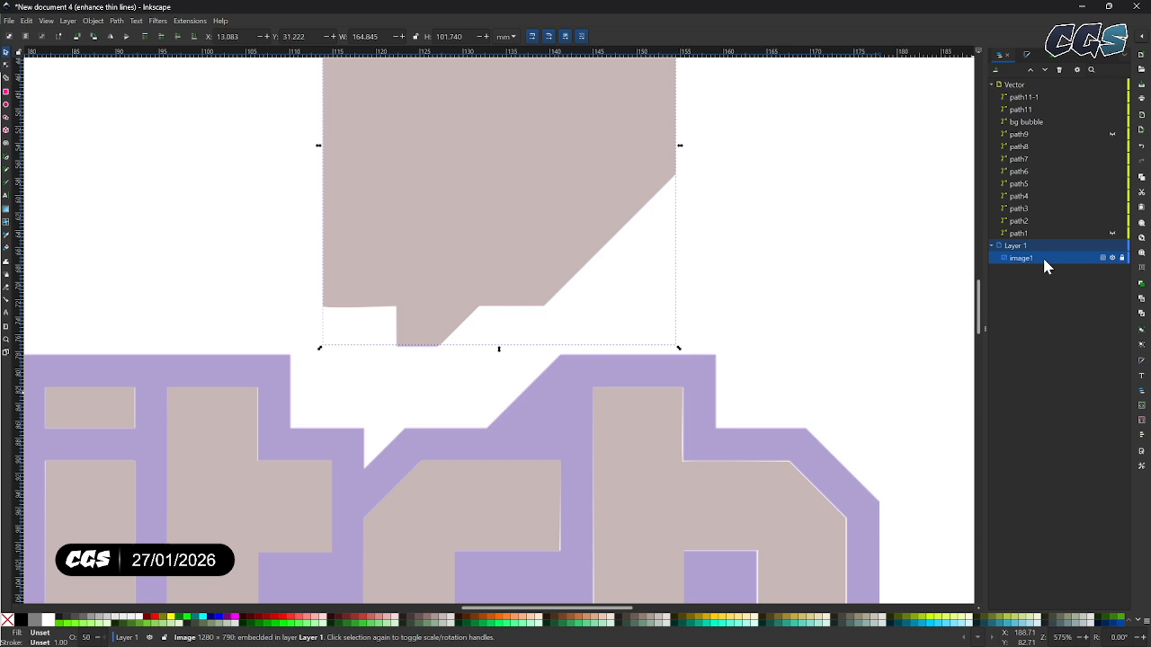
pyautogui.click(1101, 259)
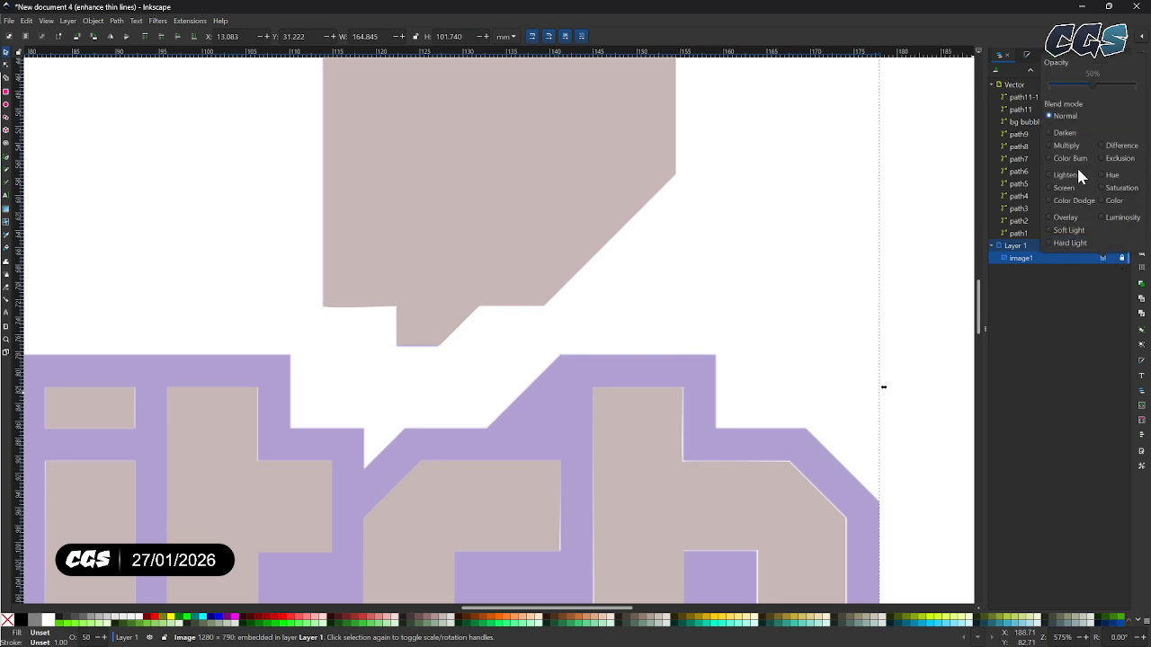
pyautogui.moveTo(1094, 84); pyautogui.dragTo(1137, 86)
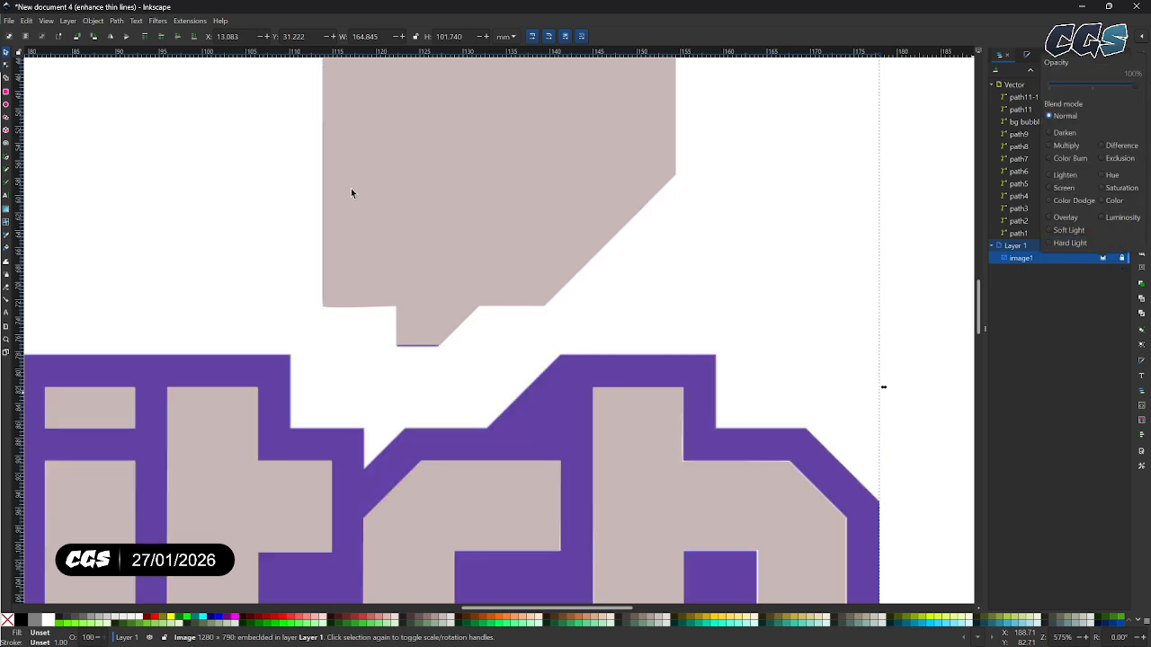
pyautogui.click(236, 218)
pyautogui.moveTo(237, 218); pyautogui.dragTo(397, 210)
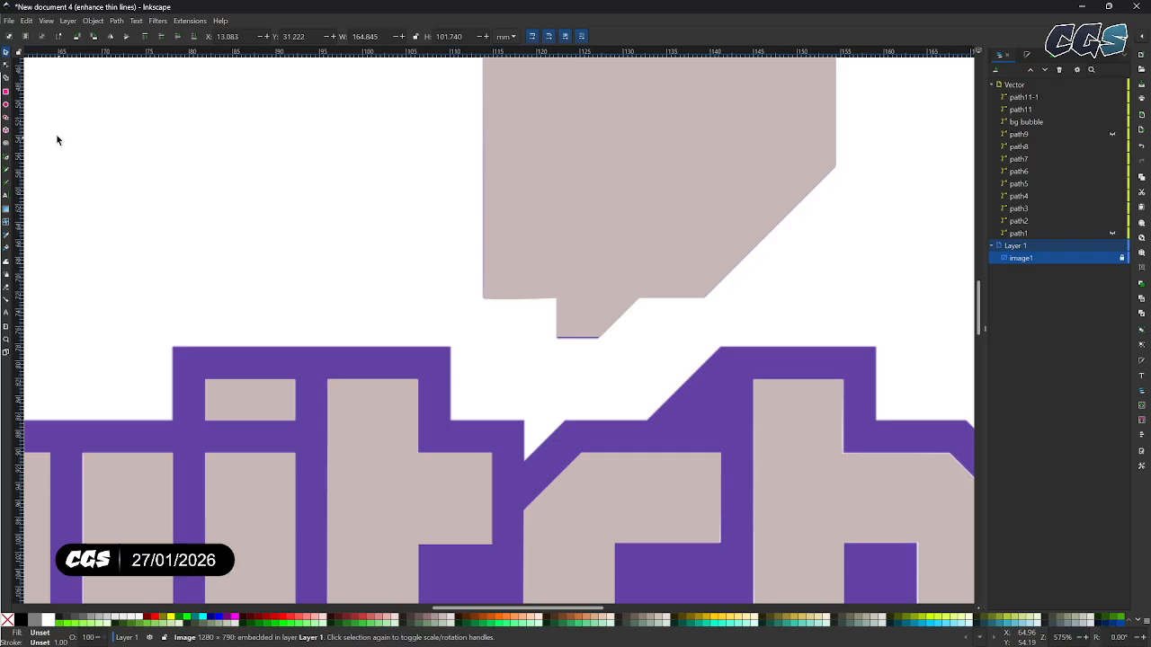
# Draw a swatch rectangle about 4 by 3.9 mm in the blank area and fill it with the reference logo's purple, #6441a5.
pyautogui.click(7, 93)
pyautogui.moveTo(142, 121); pyautogui.dragTo(180, 159)
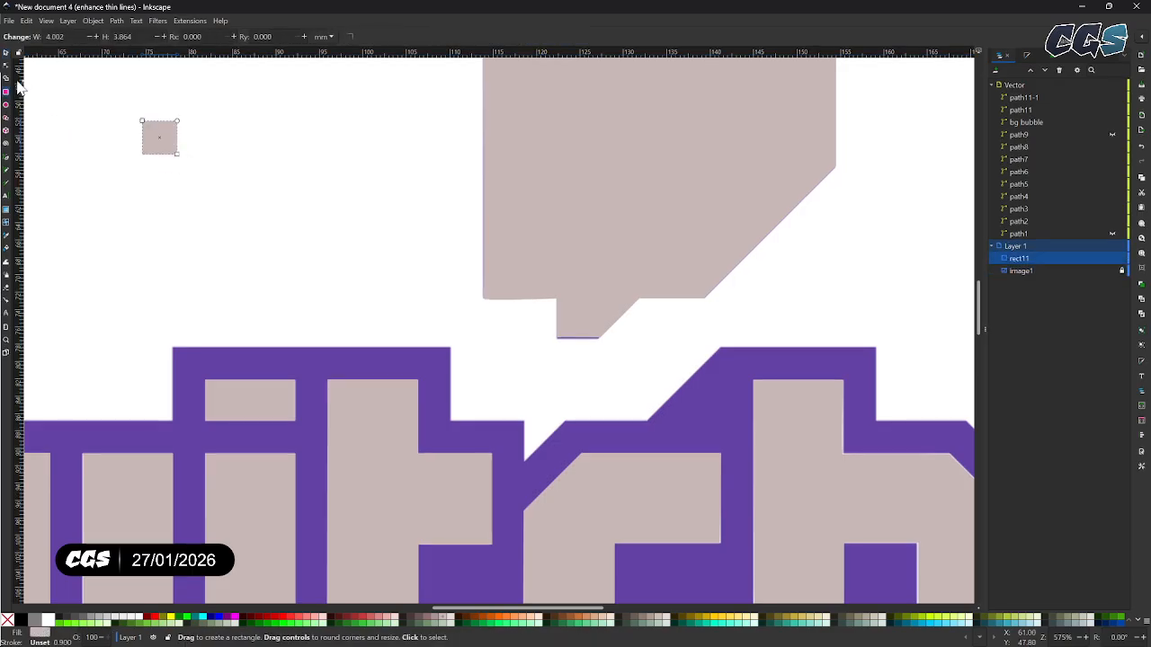
pyautogui.doubleClick(6, 238)
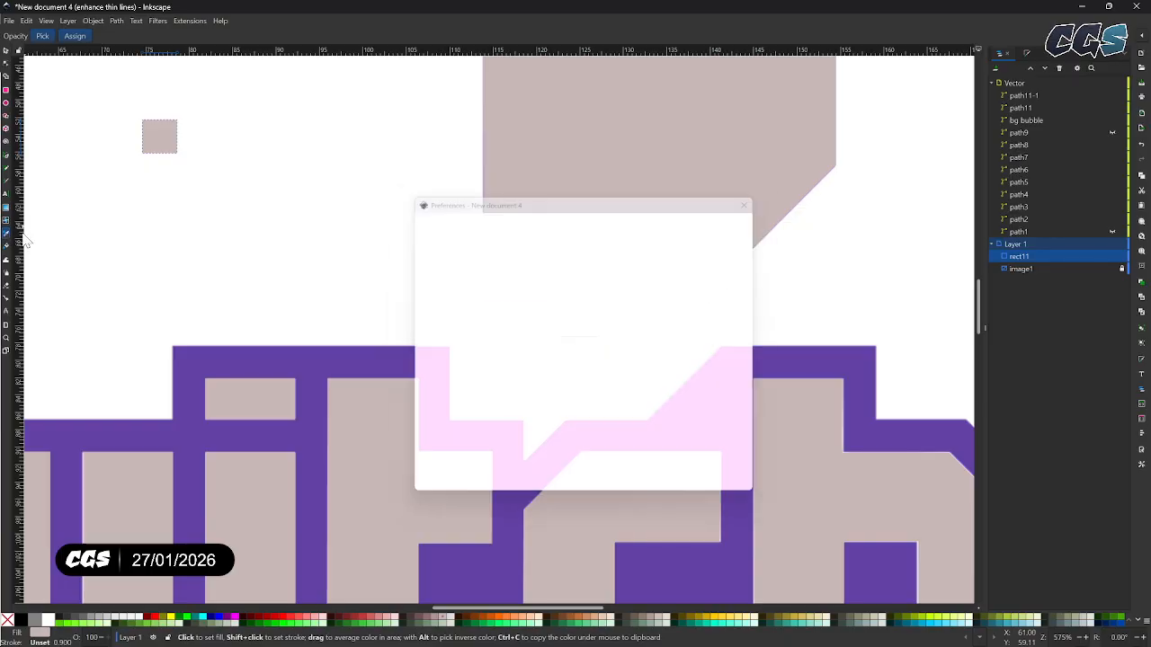
pyautogui.click(753, 189)
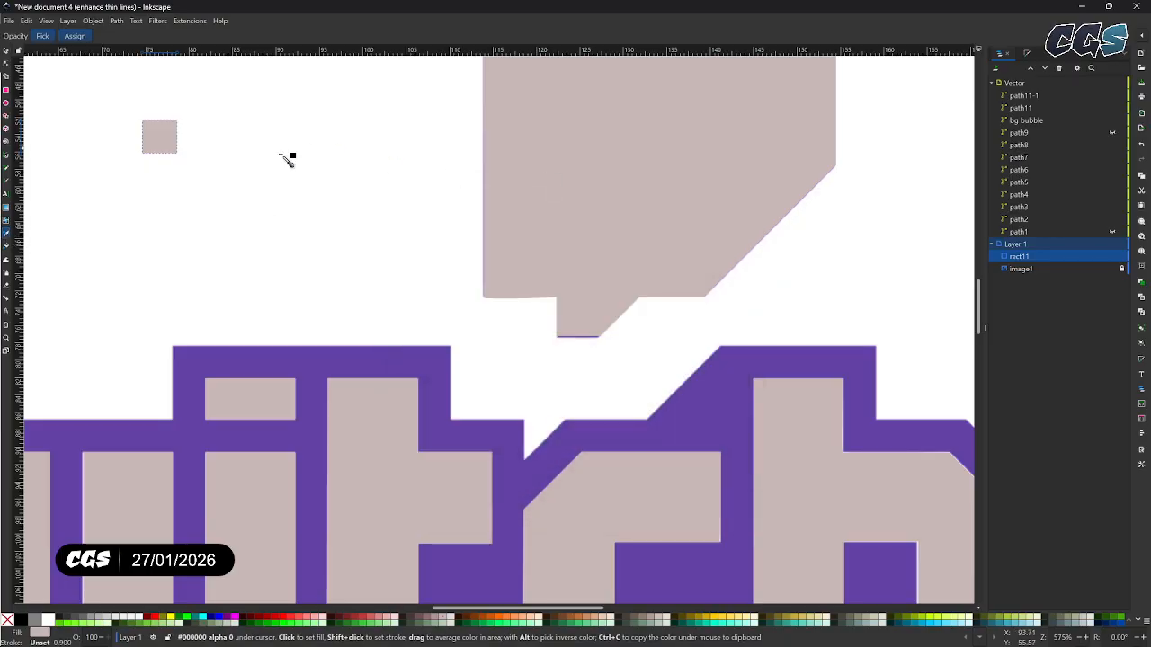
pyautogui.click(211, 359)
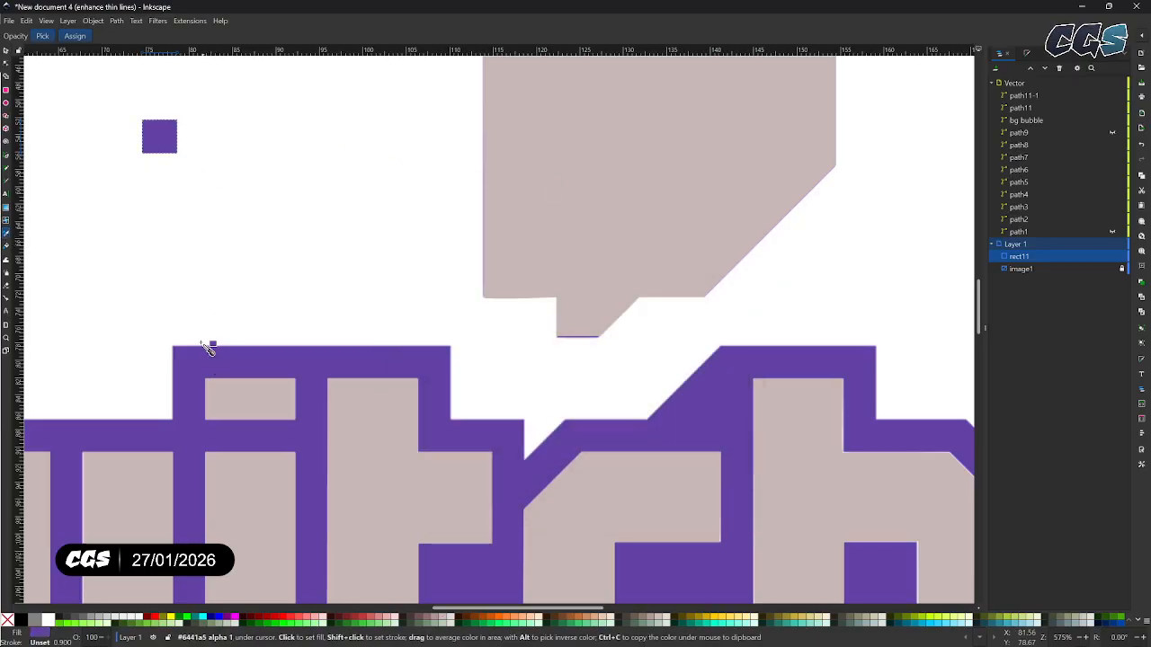
# Unhide the wordmark's outer outline path1 and fill it and the bg bubble path with the swatch's purple.
pyautogui.click(6, 53)
pyautogui.click(487, 282)
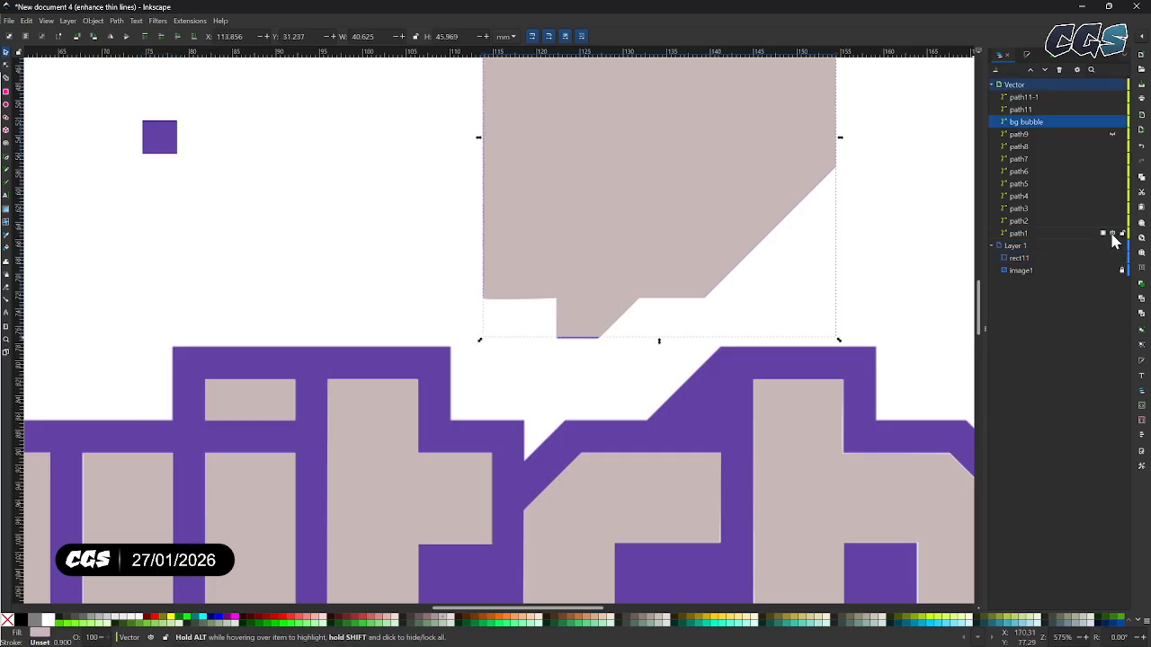
pyautogui.click(1113, 234)
pyautogui.click(837, 351)
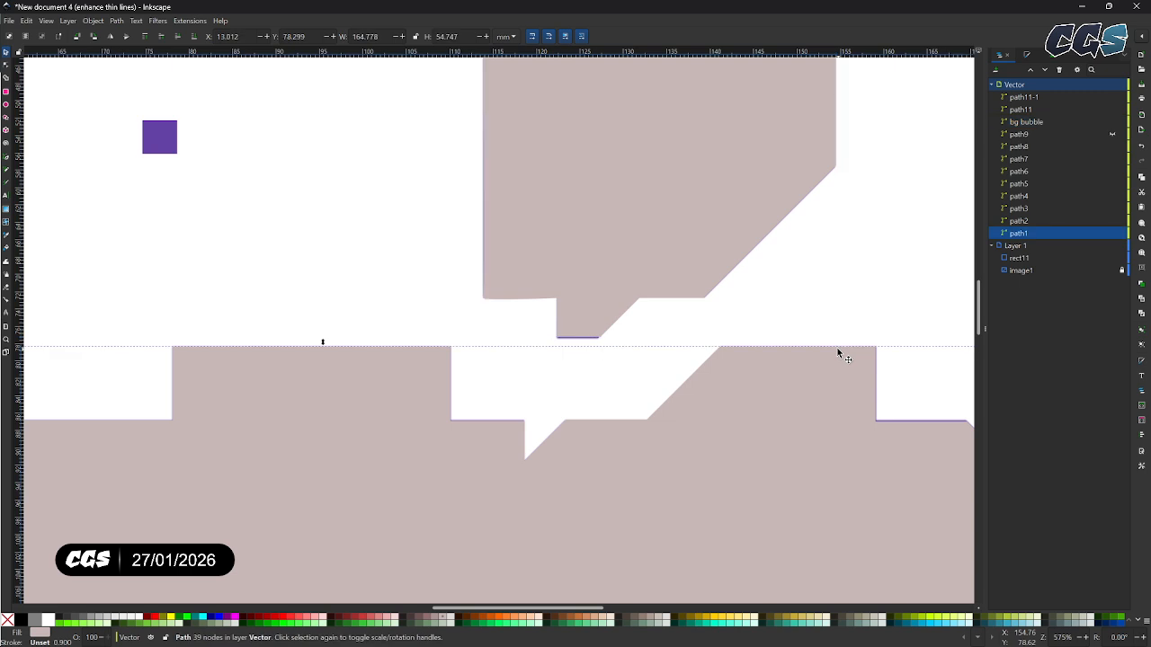
pyautogui.keyDown('shift'); pyautogui.click(732, 266); pyautogui.keyUp('shift')
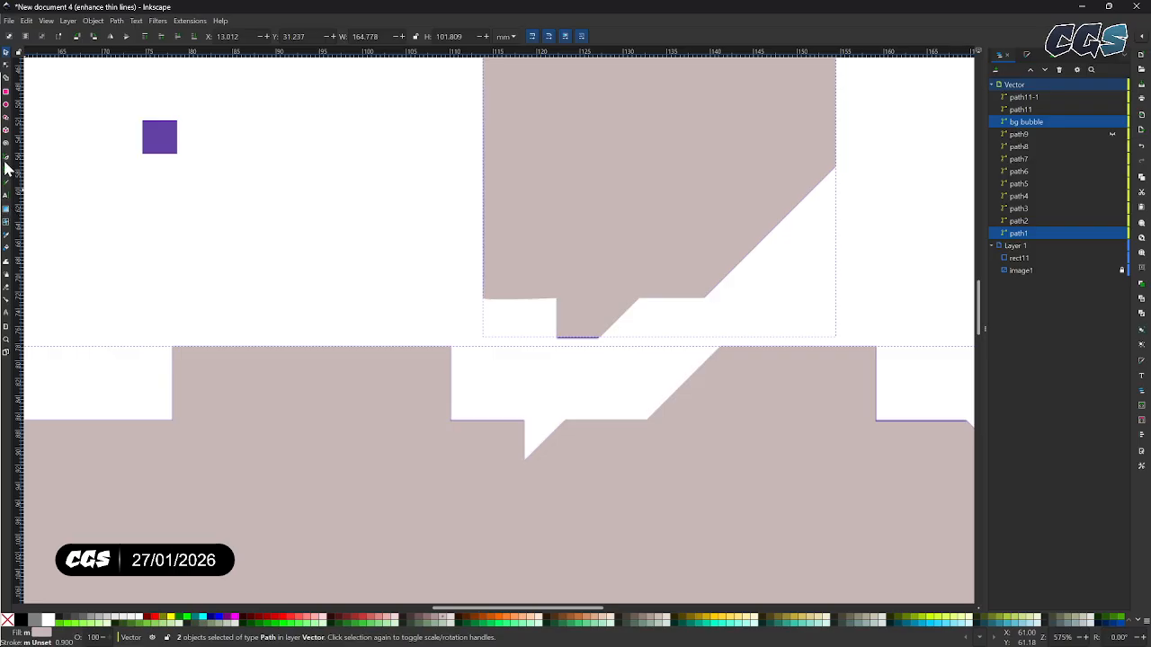
pyautogui.click(7, 233)
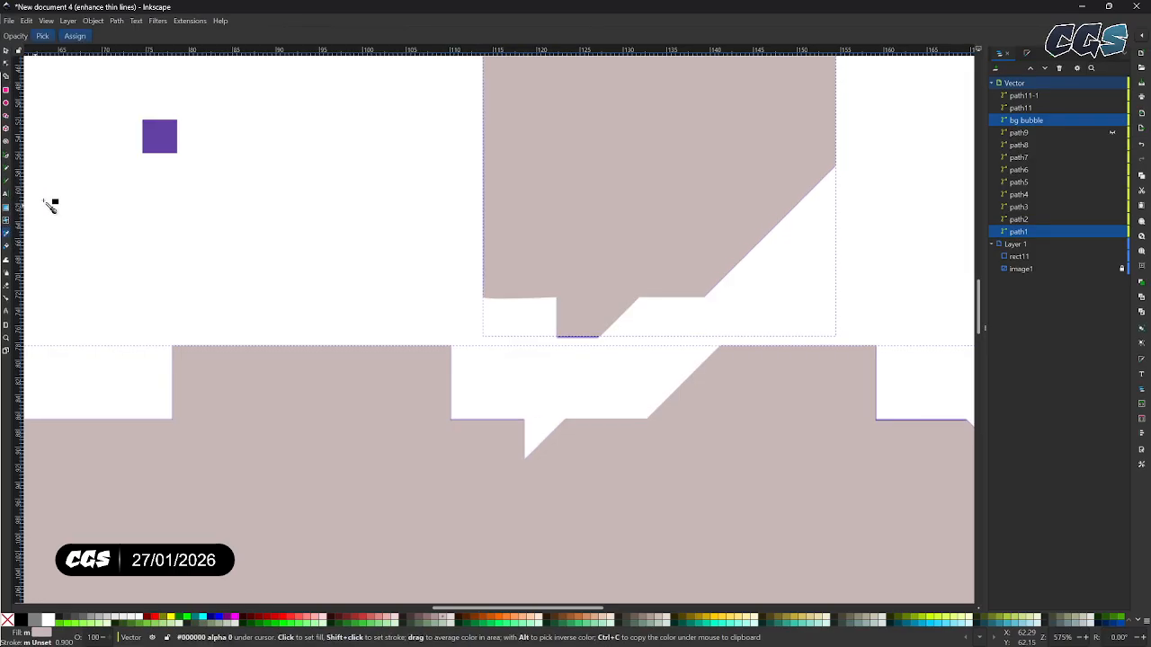
pyautogui.click(158, 147)
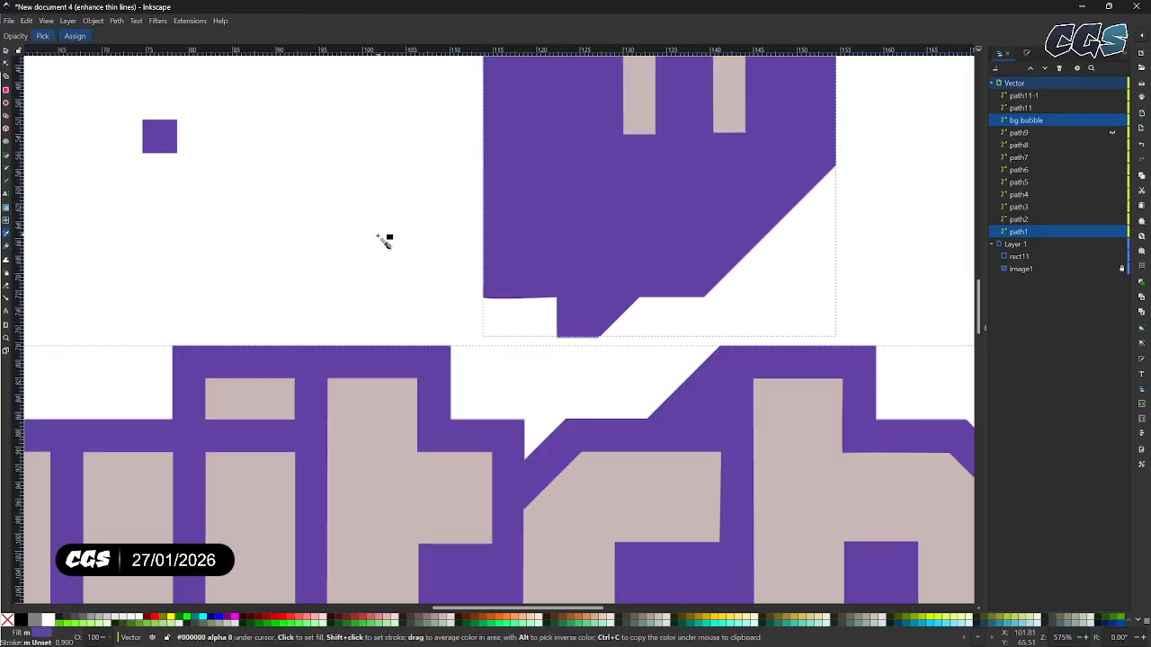
pyautogui.click(6, 52)
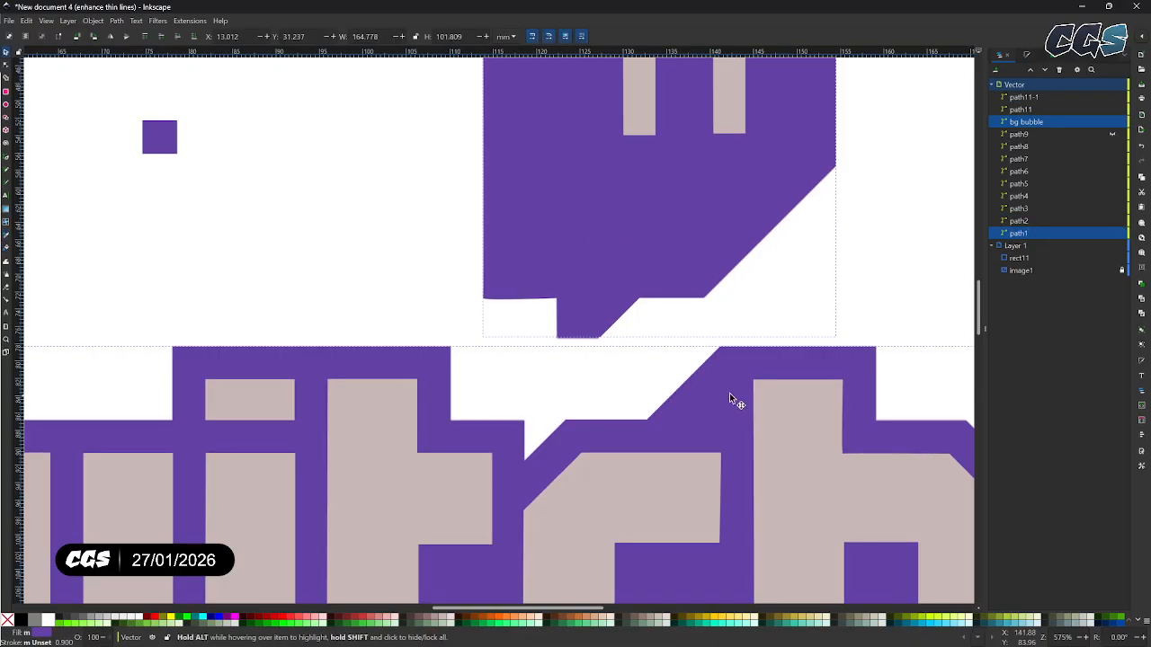
pyautogui.scroll(-5, 570, 329)
pyautogui.hscroll(-10, 570, 329)
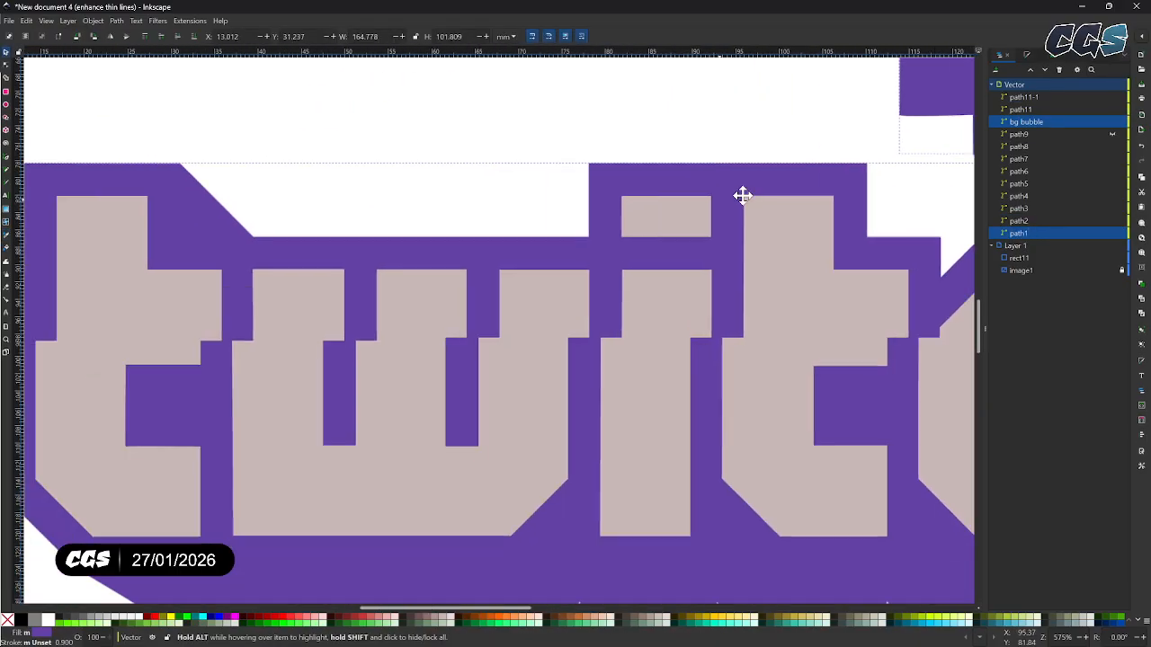
pyautogui.click(198, 342)
pyautogui.click(326, 482)
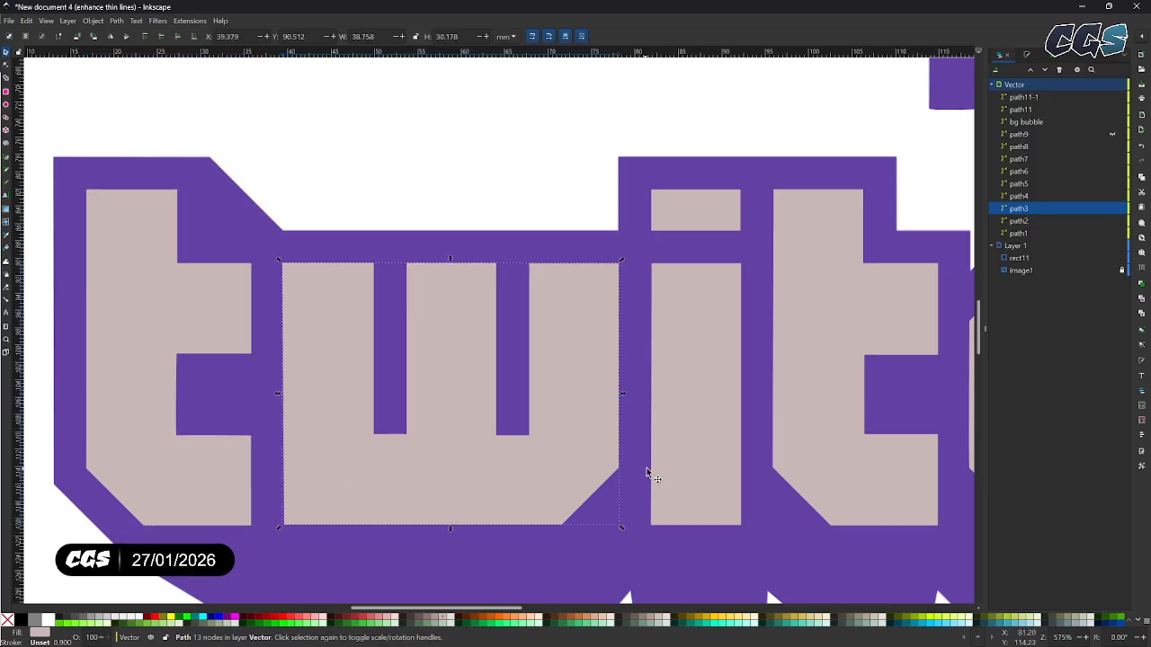
pyautogui.click(722, 468)
pyautogui.click(809, 420)
pyautogui.click(697, 228)
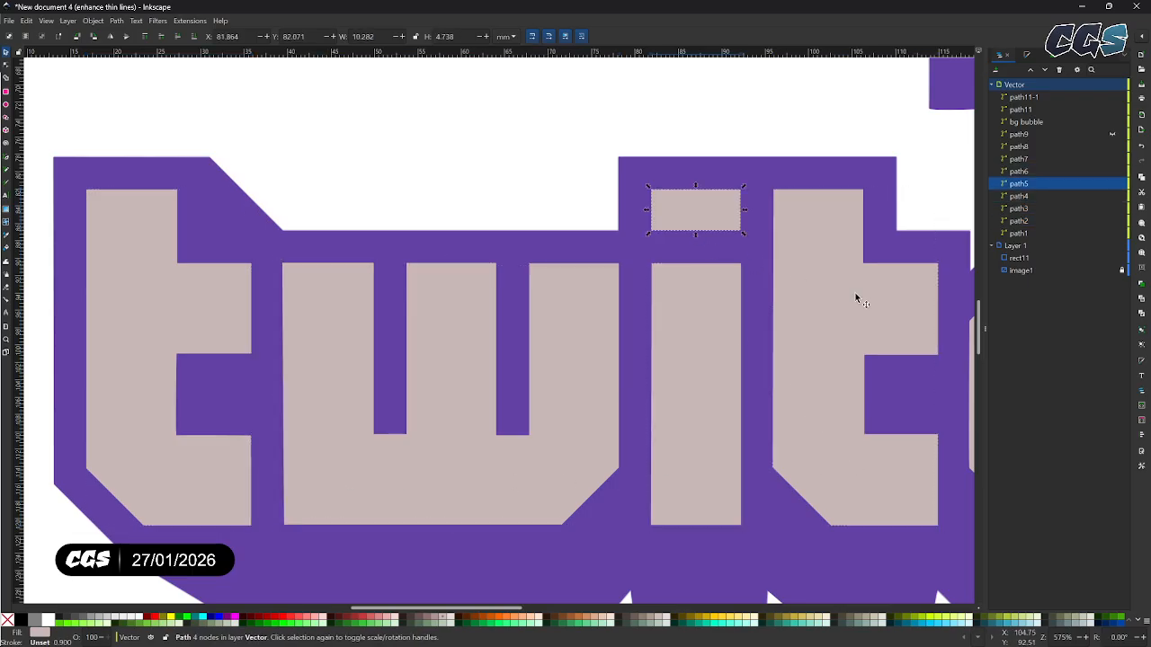
pyautogui.keyDown('shift'); pyautogui.click(228, 321); pyautogui.keyUp('shift')
pyautogui.keyDown('shift'); pyautogui.click(293, 380); pyautogui.keyUp('shift')
pyautogui.moveTo(681, 398); pyautogui.dragTo(167, 367)
pyautogui.keyDown('shift'); pyautogui.click(350, 440); pyautogui.keyUp('shift')
pyautogui.keyDown('shift'); pyautogui.click(518, 435); pyautogui.keyUp('shift')
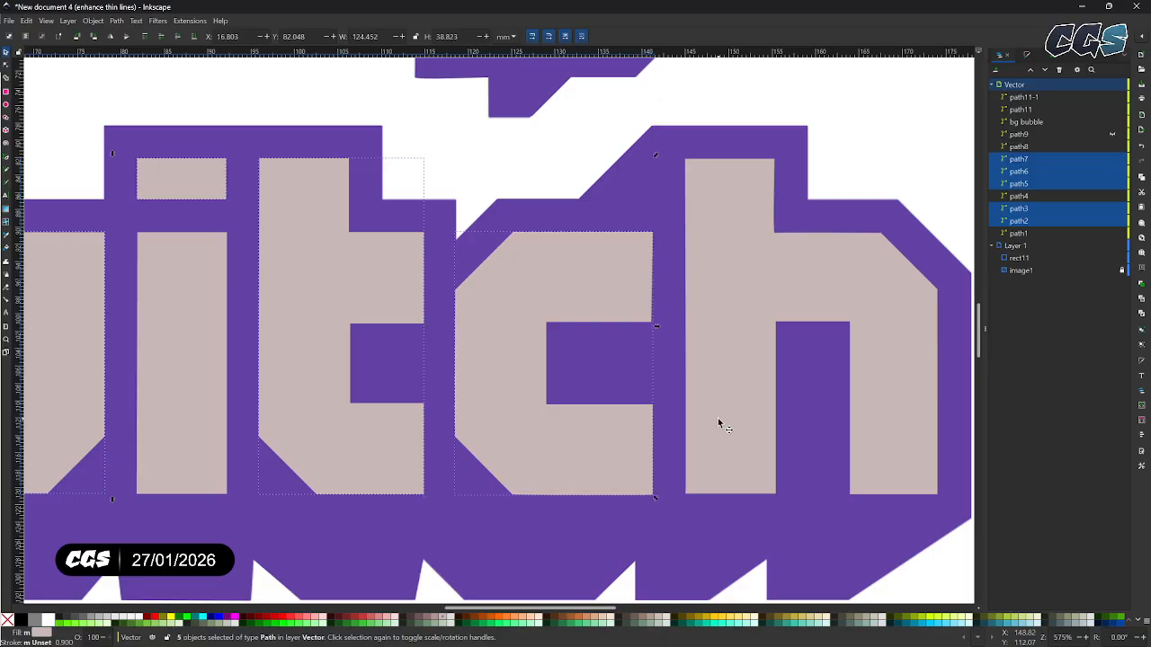
pyautogui.keyDown('shift'); pyautogui.click(718, 419); pyautogui.keyUp('shift')
pyautogui.moveTo(561, 114); pyautogui.dragTo(603, 339)
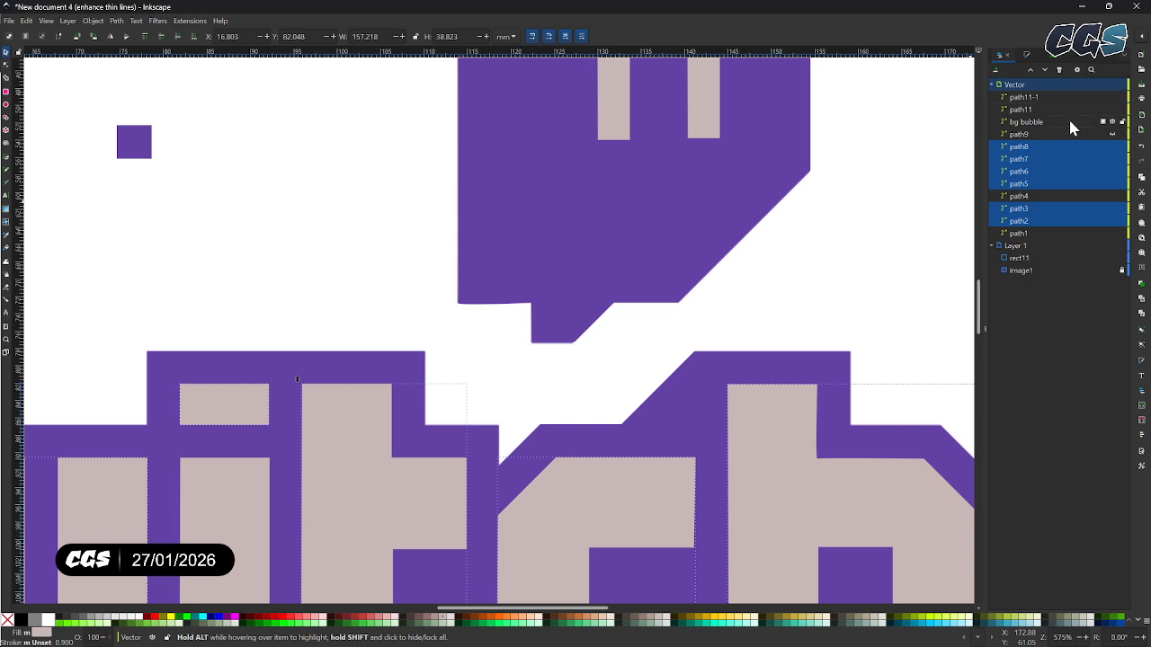
pyautogui.click(607, 216)
pyautogui.scroll(-3, 868, 292)
pyautogui.hscroll(2, 869, 292)
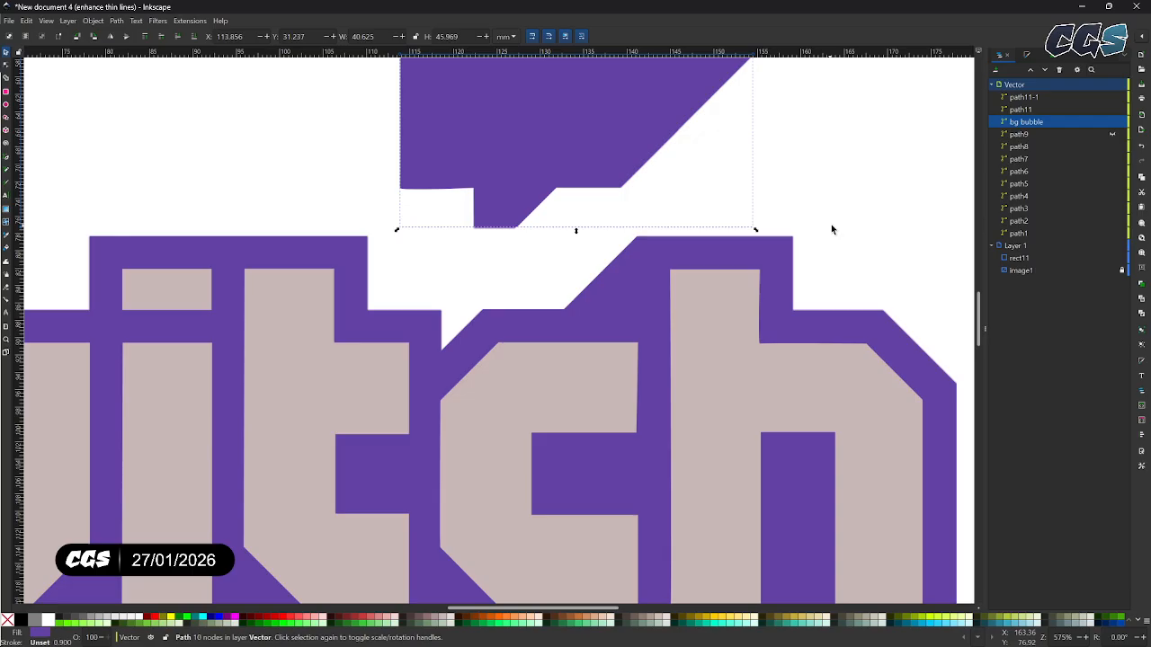
pyautogui.click(682, 381)
pyautogui.click(575, 382)
pyautogui.click(328, 381)
pyautogui.scroll(-2, 713, 309)
pyautogui.hscroll(-5, 713, 309)
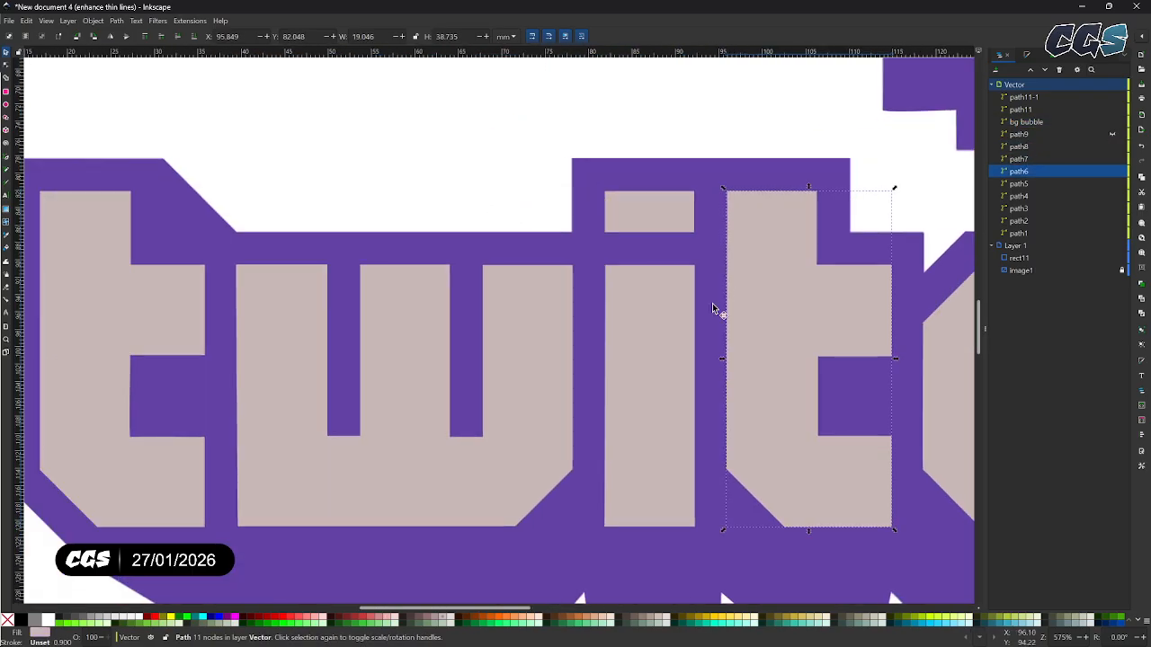
pyautogui.click(644, 346)
pyautogui.click(486, 364)
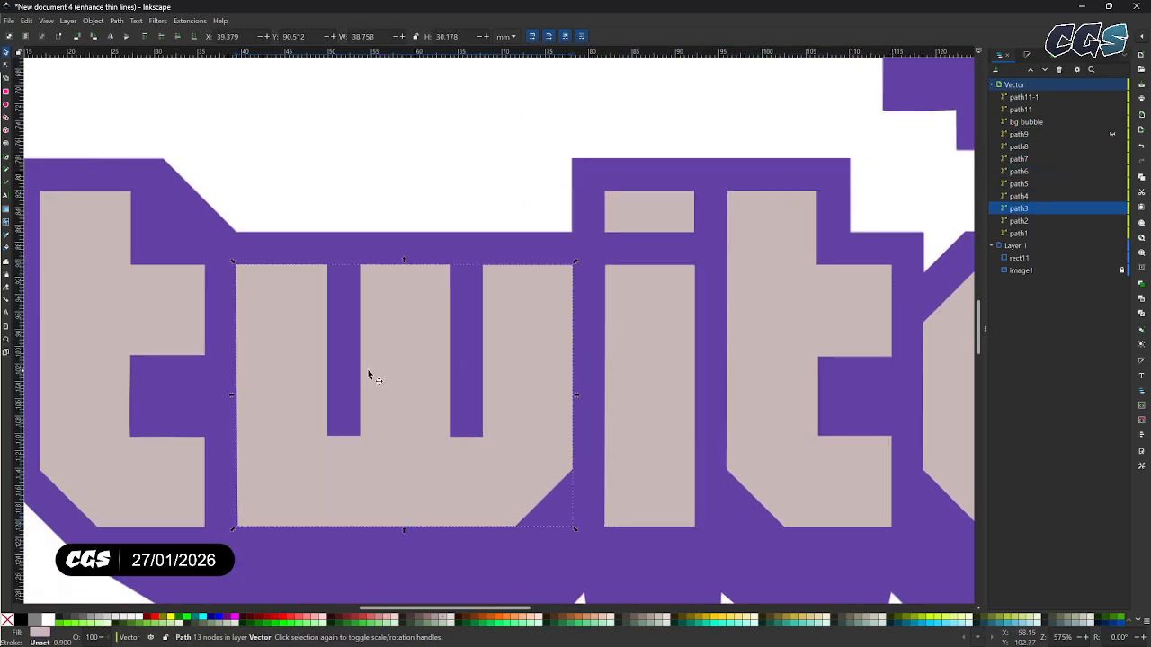
pyautogui.click(185, 344)
# Fill the dot of the letter i with 2.5% Gray.
pyautogui.click(607, 226)
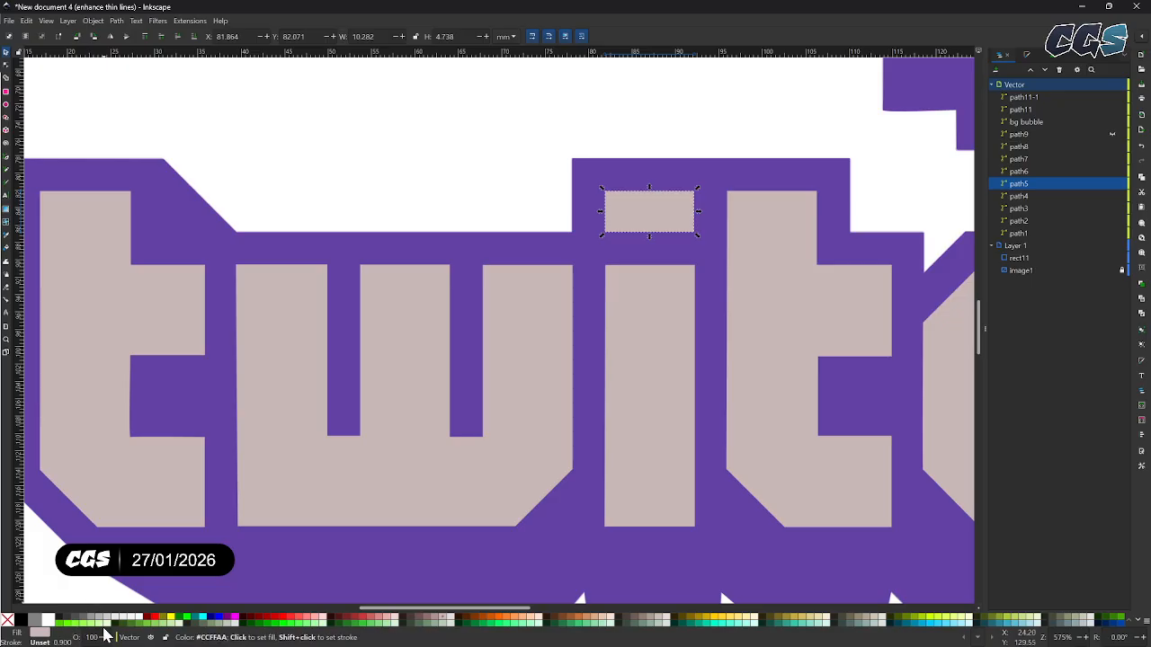
pyautogui.click(141, 619)
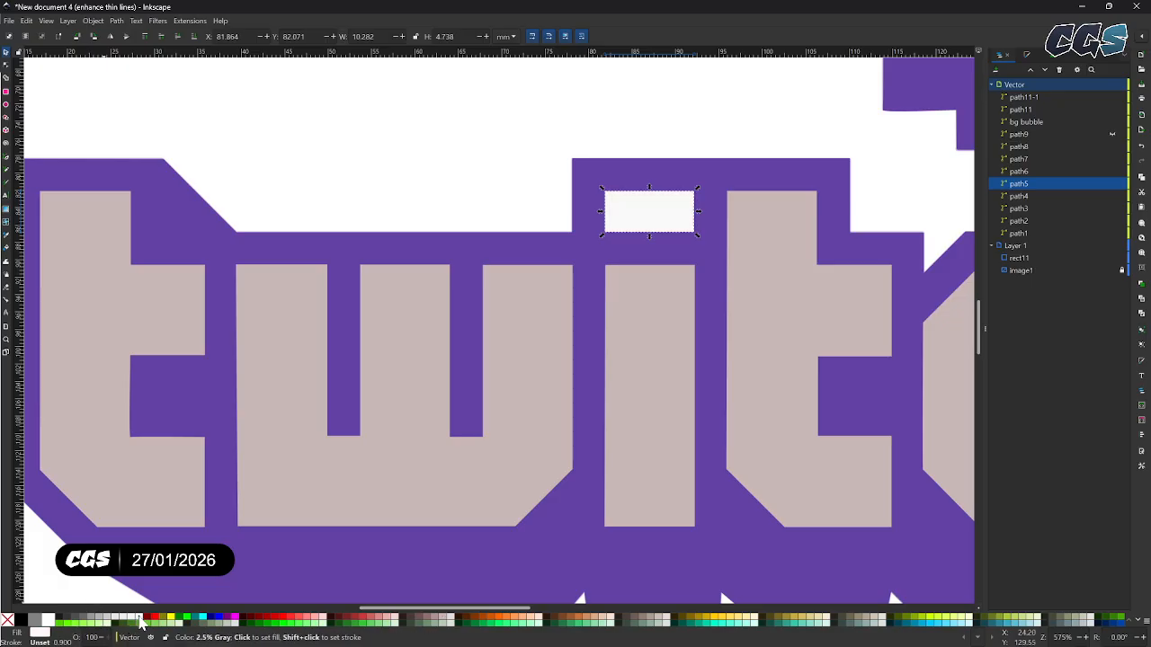
# Fill the letter paths t, w, the stem of i, t, c and h together with White.
pyautogui.click(149, 436)
pyautogui.keyDown('shift'); pyautogui.click(313, 475); pyautogui.keyUp('shift')
pyautogui.keyDown('shift'); pyautogui.click(691, 481); pyautogui.keyUp('shift')
pyautogui.keyDown('shift'); pyautogui.click(855, 492); pyautogui.keyUp('shift')
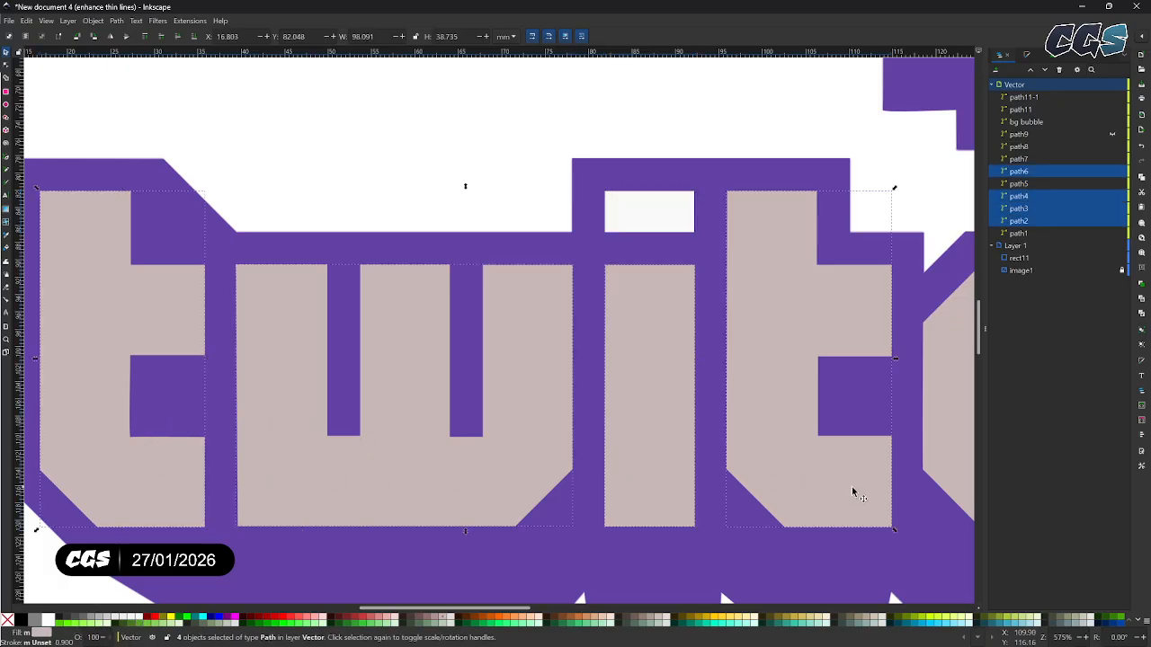
pyautogui.hscroll(5, 854, 493)
pyautogui.keyDown('shift'); pyautogui.click(660, 480); pyautogui.keyUp('shift')
pyautogui.keyDown('shift'); pyautogui.click(842, 473); pyautogui.keyUp('shift')
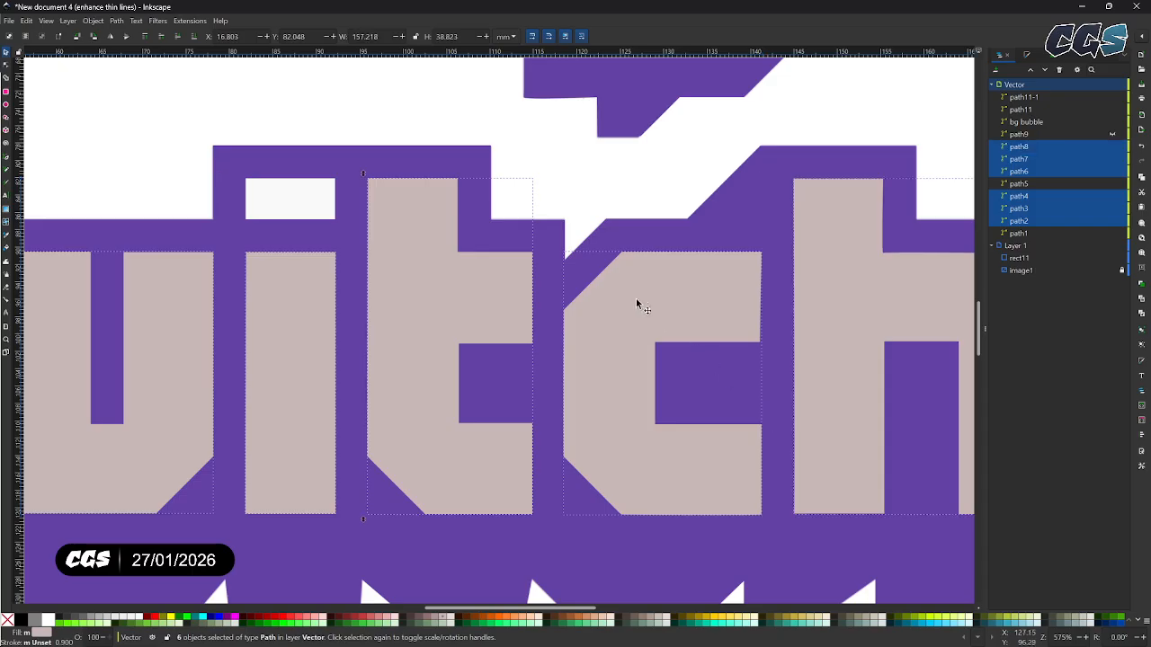
pyautogui.moveTo(490, 311); pyautogui.dragTo(132, 311)
pyautogui.moveTo(355, 247); pyautogui.dragTo(639, 341)
pyautogui.moveTo(579, 286); pyautogui.dragTo(591, 186)
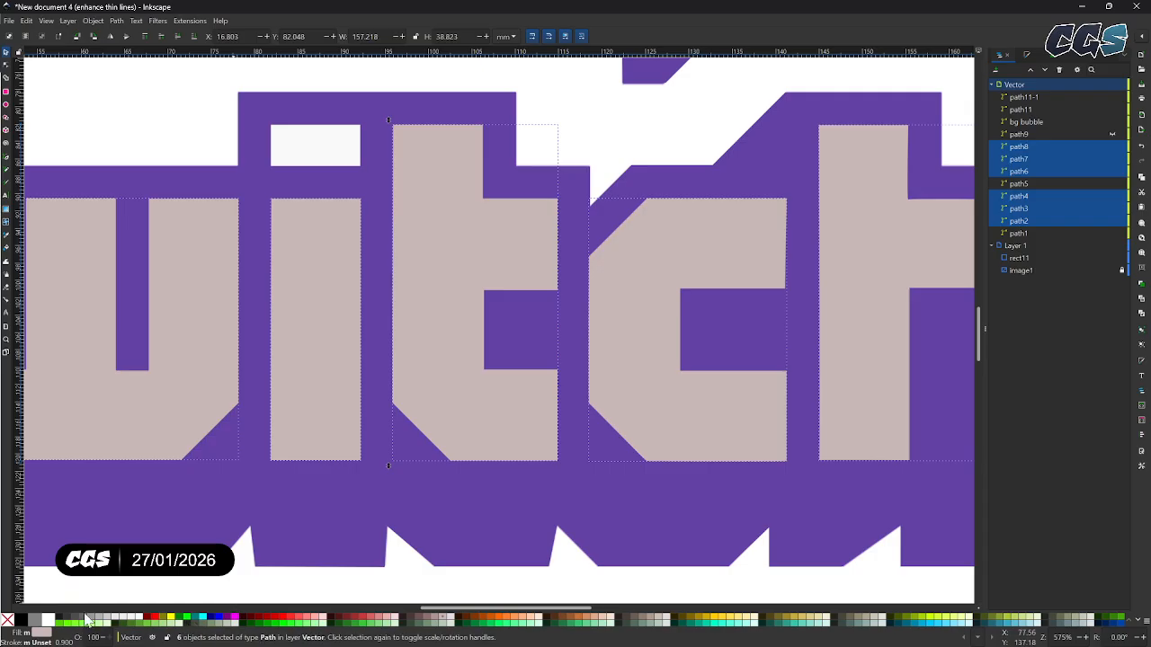
pyautogui.click(49, 628)
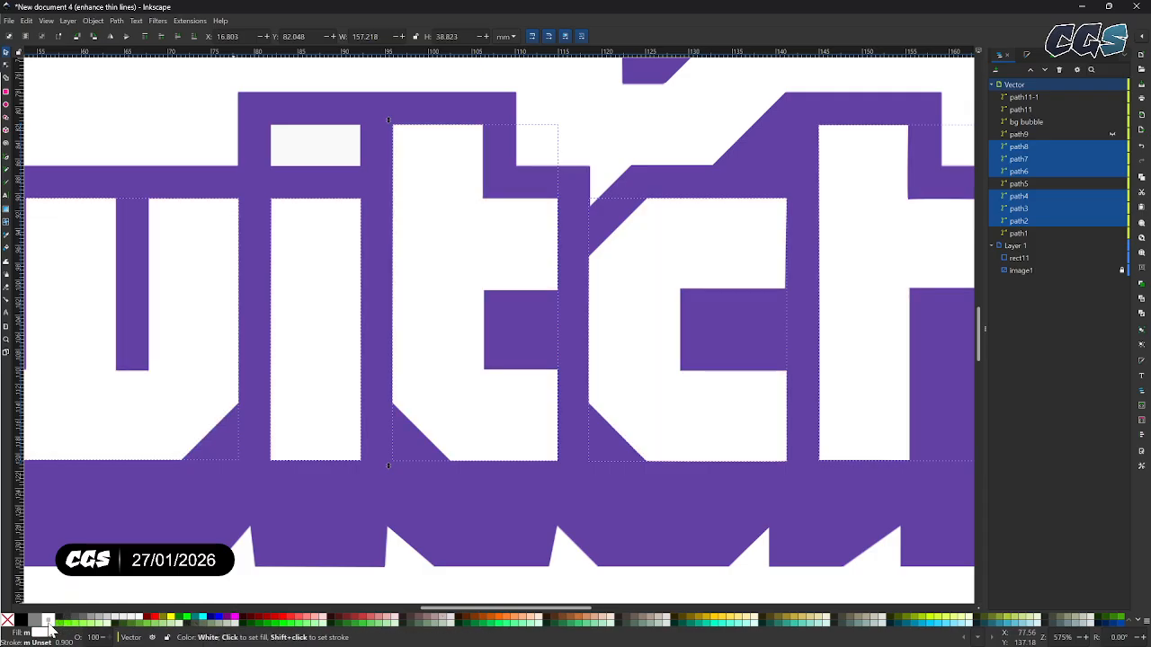
# Fill both eye bars of the speech bubble with the purple sampled from the swatch.
pyautogui.scroll(4, 557, 398)
pyautogui.hscroll(5, 539, 360)
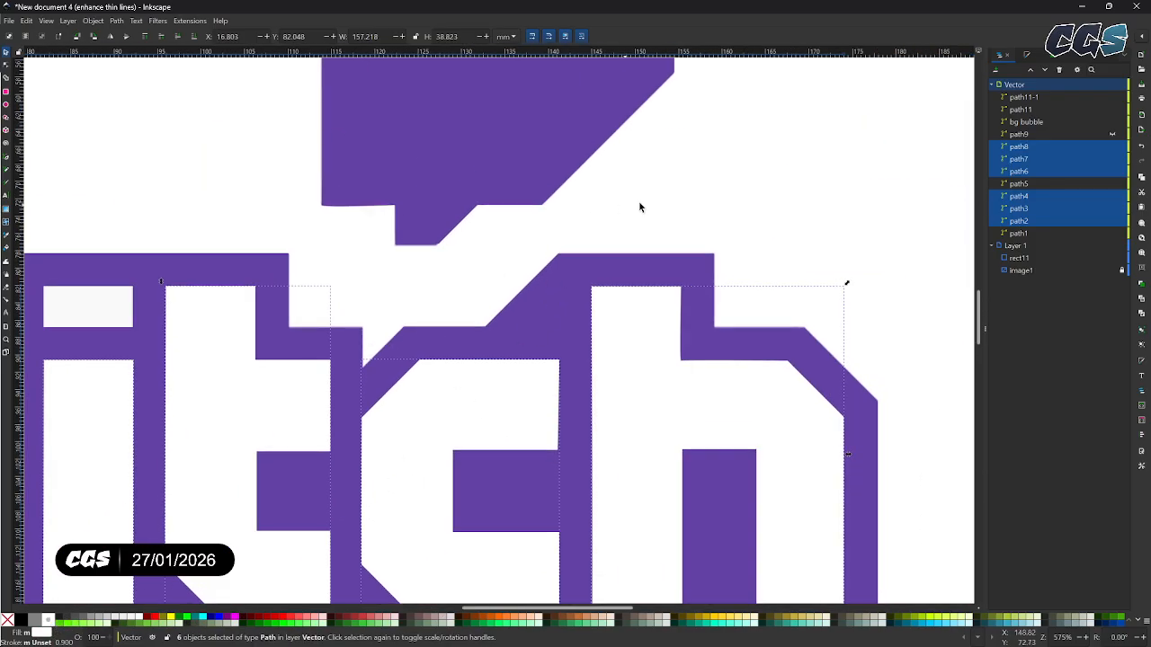
pyautogui.scroll(4, 676, 212)
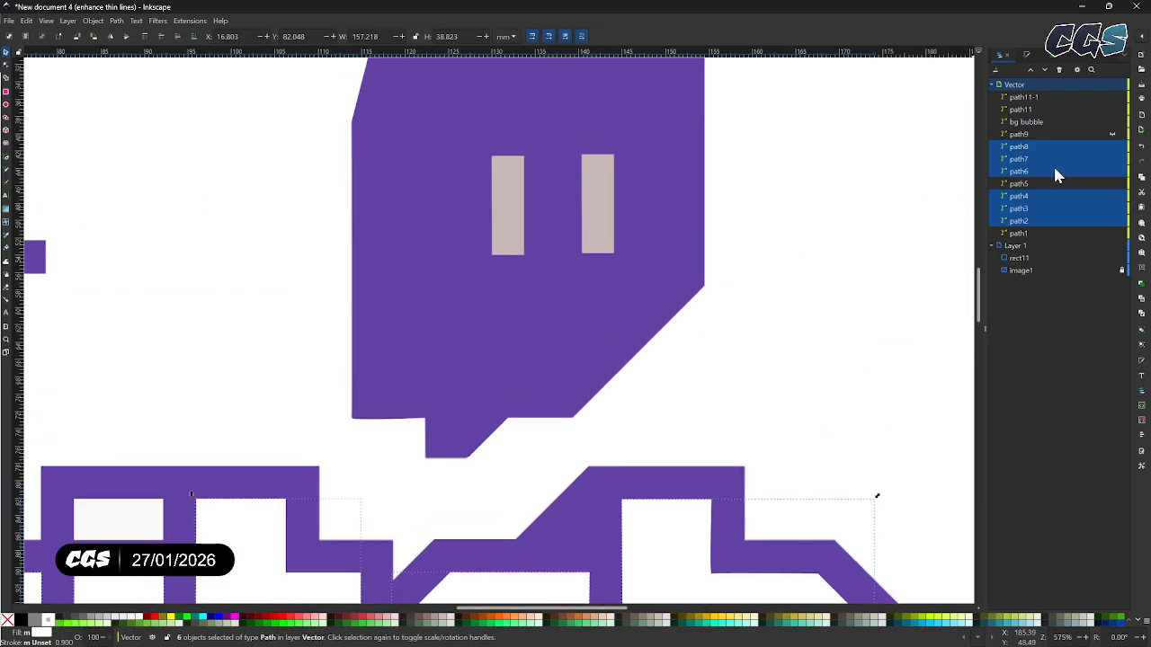
pyautogui.click(1112, 97)
pyautogui.click(1113, 98)
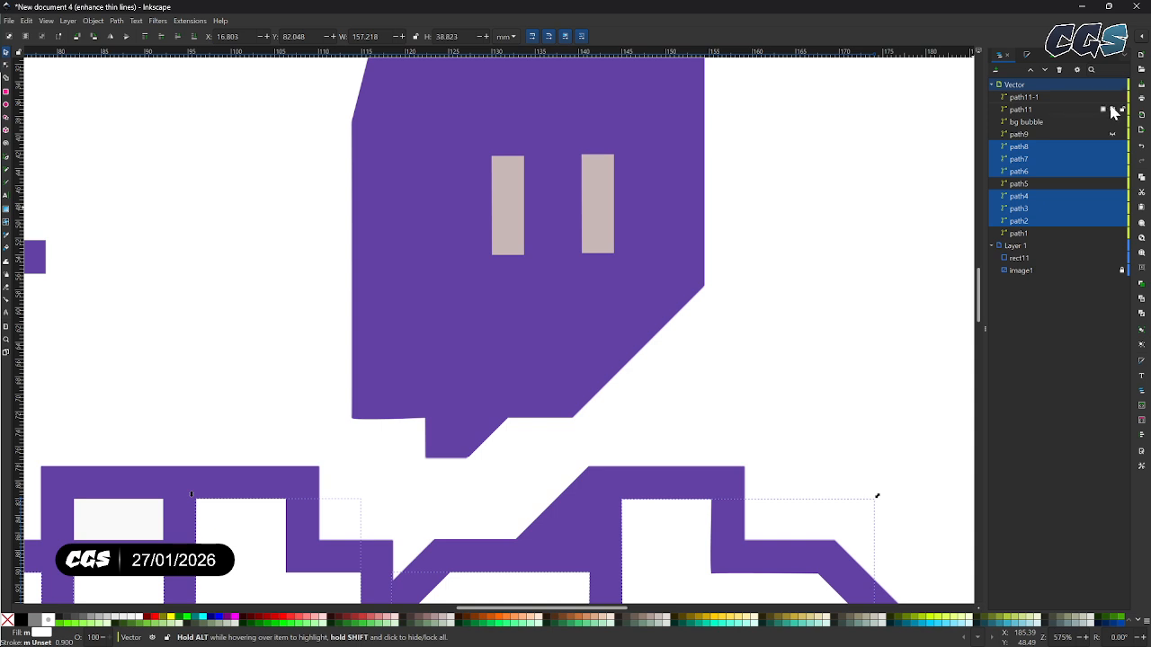
pyautogui.click(604, 219)
pyautogui.keyDown('shift'); pyautogui.click(511, 226); pyautogui.keyUp('shift')
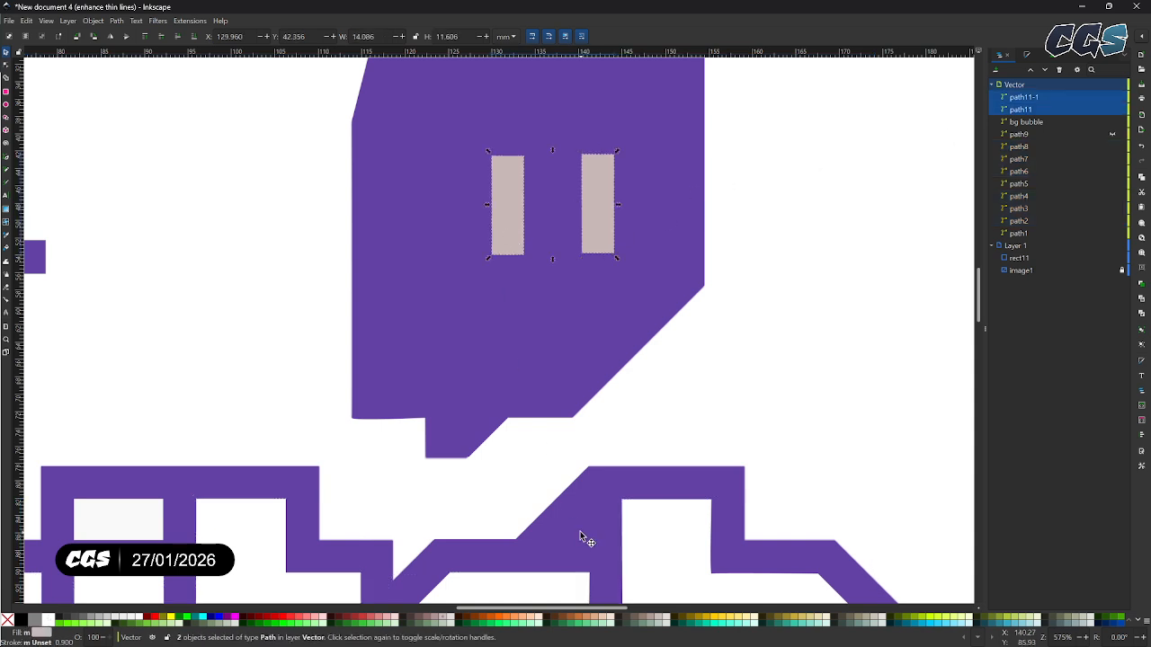
pyautogui.hscroll(-5, 442, 373)
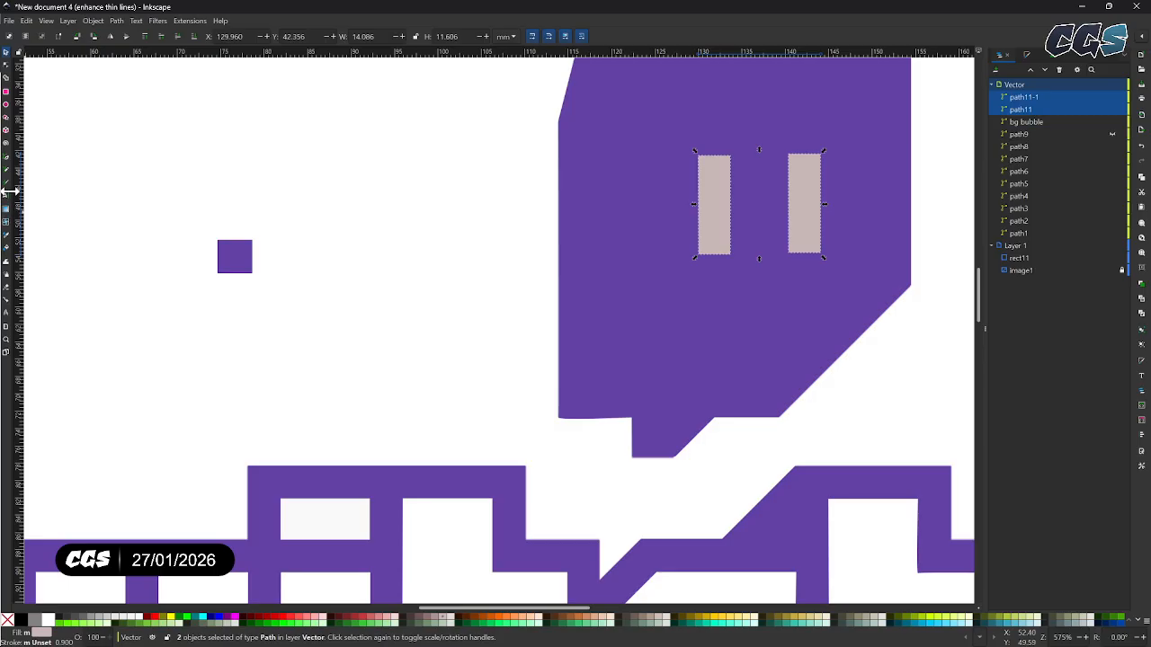
pyautogui.click(7, 235)
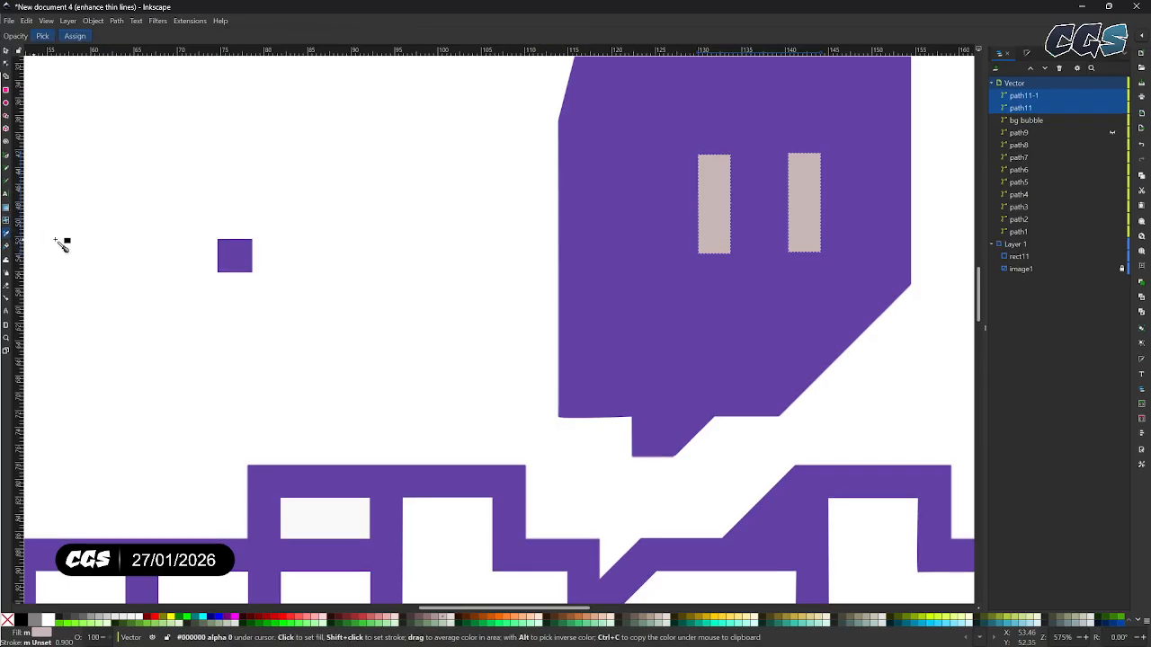
pyautogui.click(232, 259)
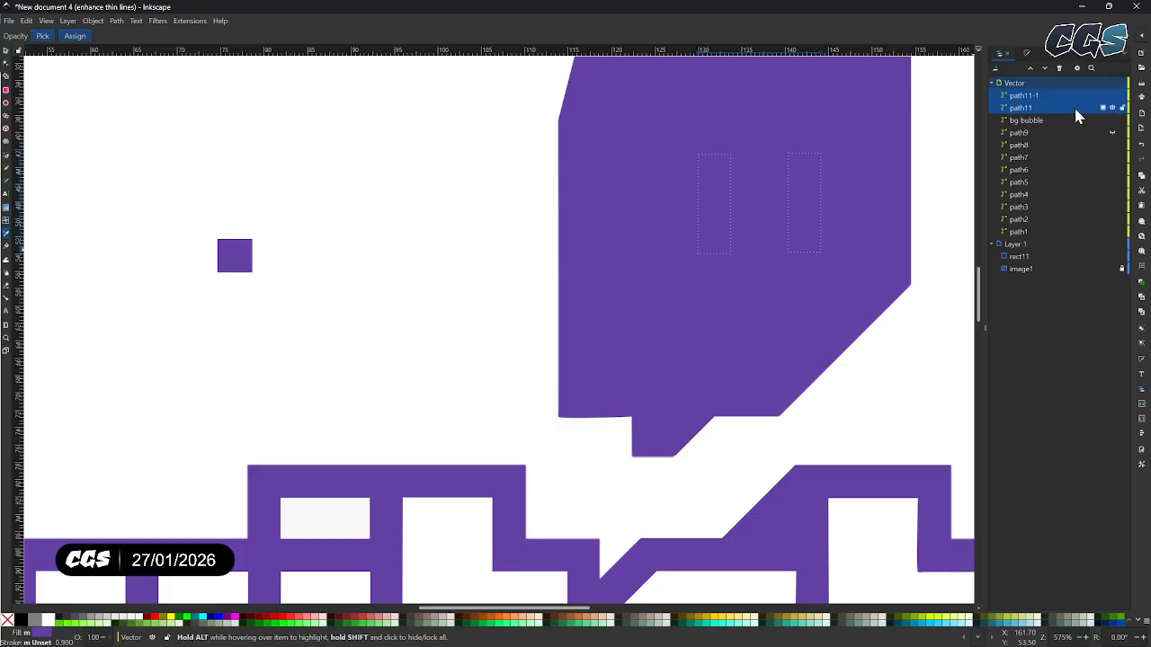
# Hide the bg bubble path and trace the speech bubble's inner white area as a closed eight-node path, about 31 by 33 mm.
pyautogui.click(1112, 121)
pyautogui.click(1112, 121)
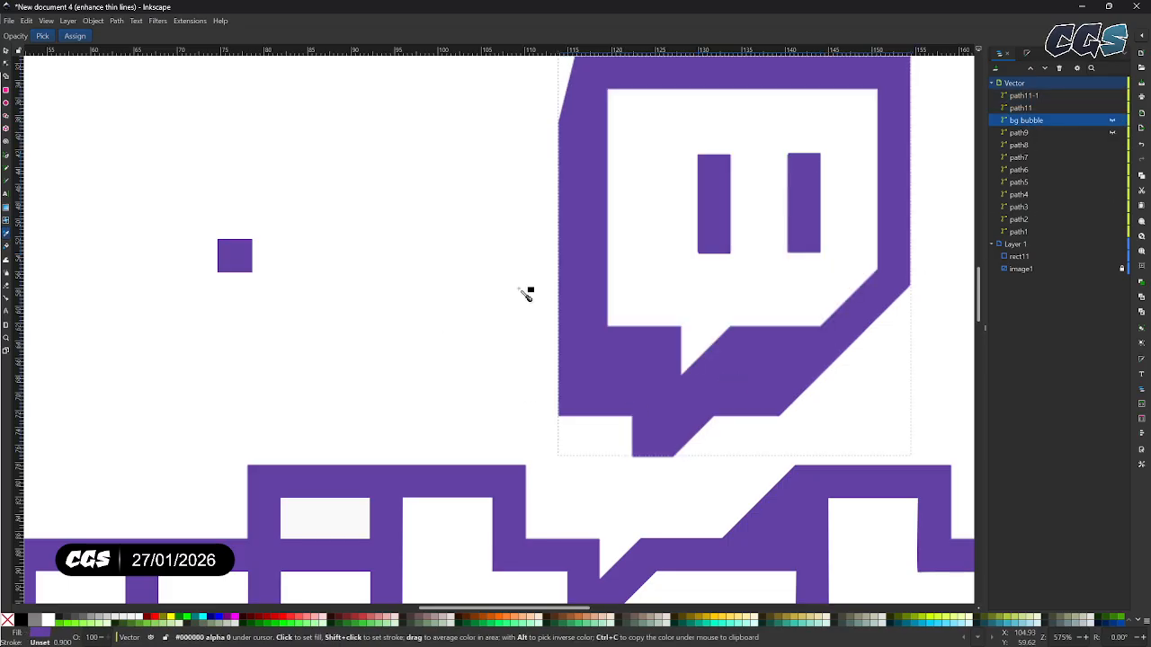
pyautogui.click(7, 159)
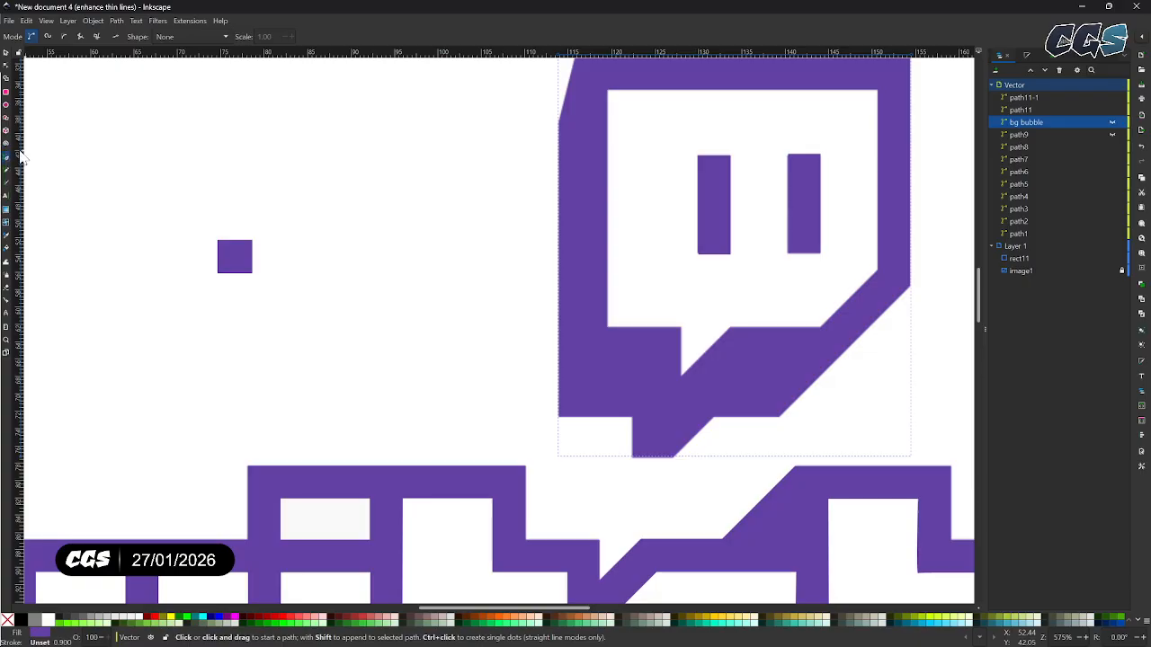
pyautogui.click(609, 90)
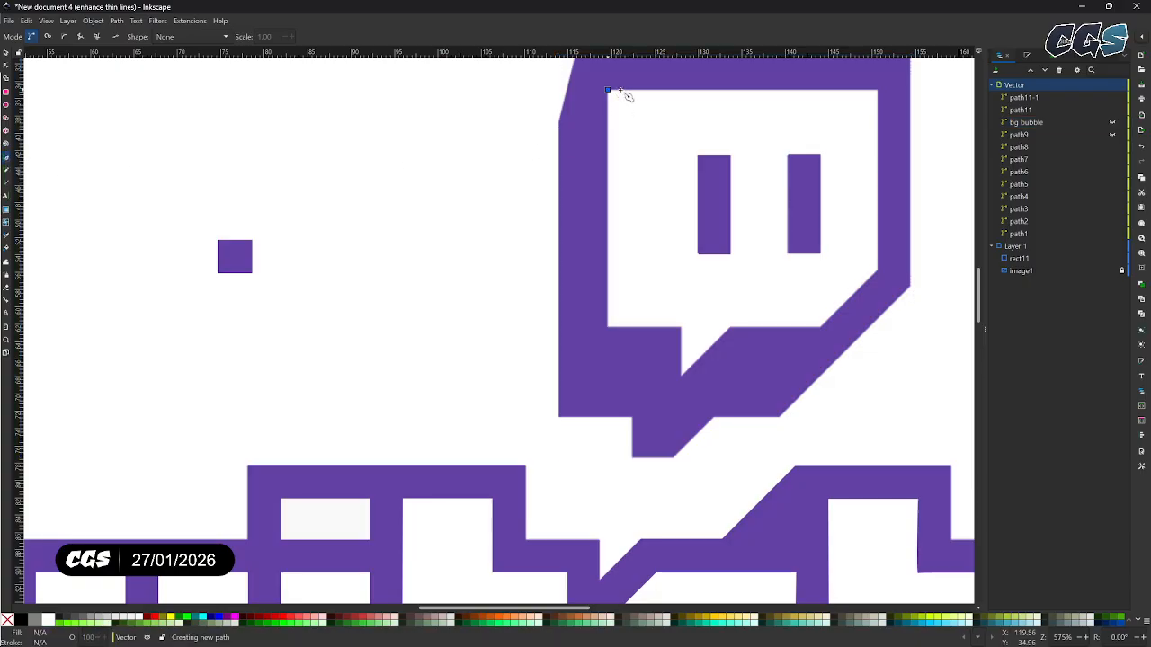
pyautogui.click(877, 91)
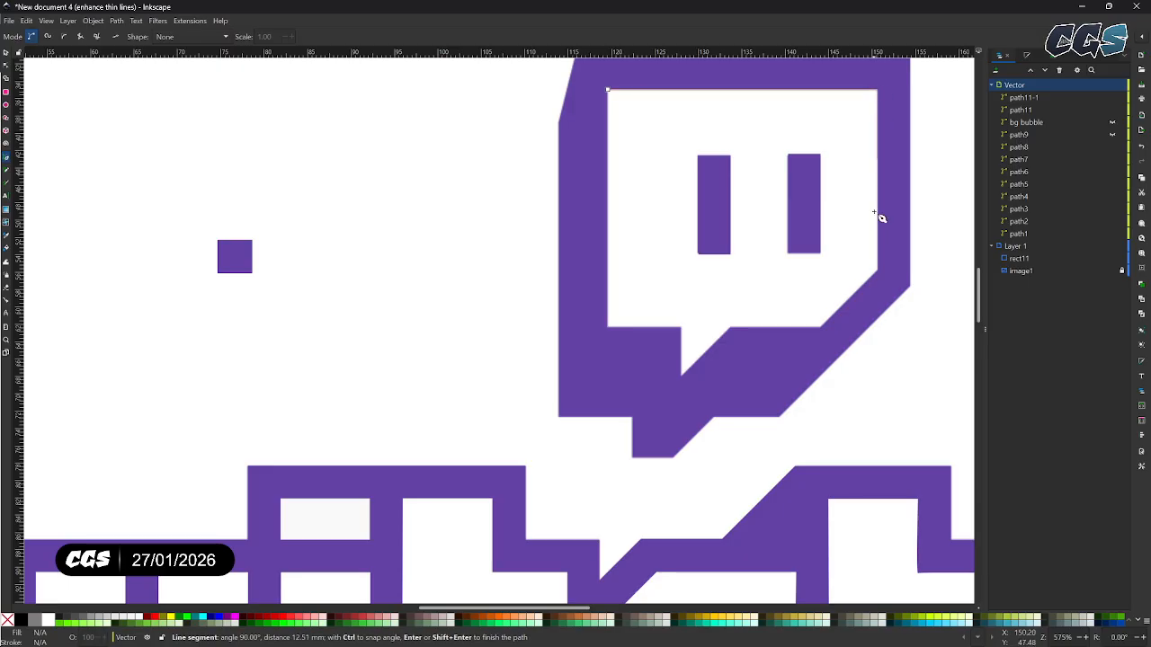
pyautogui.click(878, 269)
pyautogui.click(822, 328)
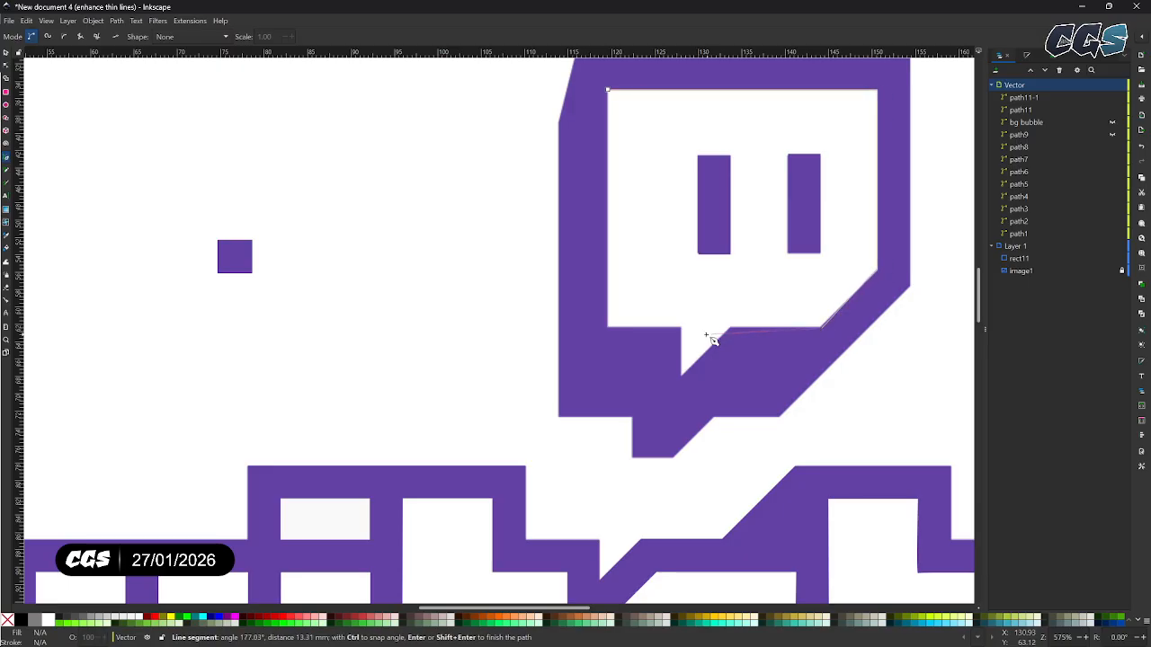
pyautogui.click(730, 328)
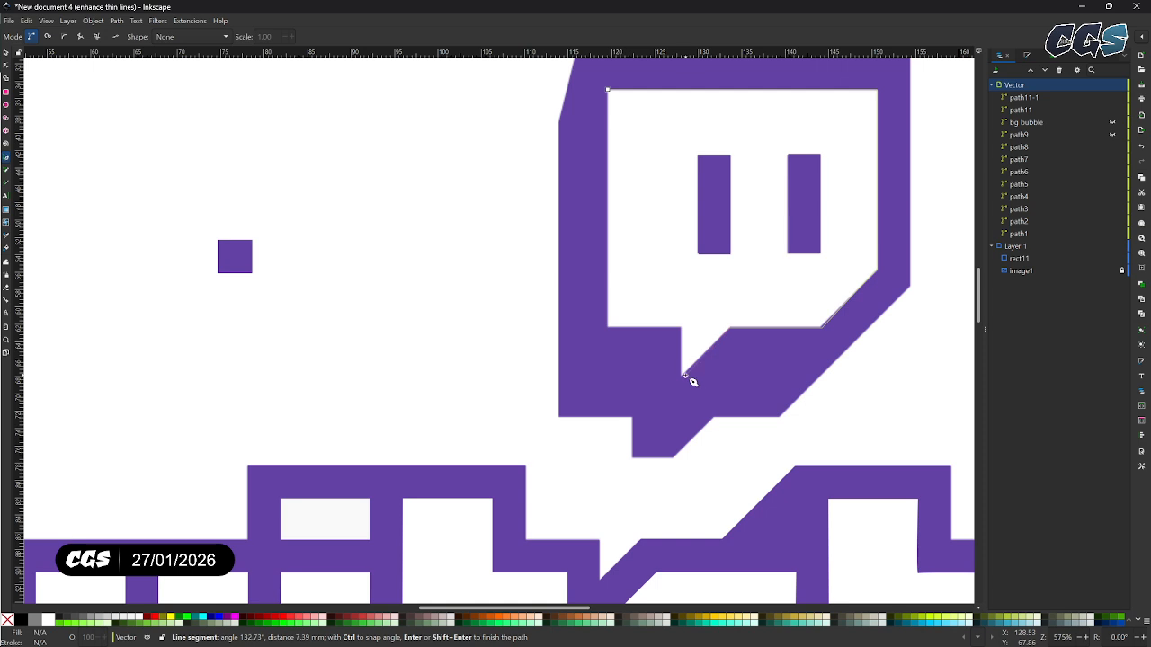
pyautogui.click(681, 376)
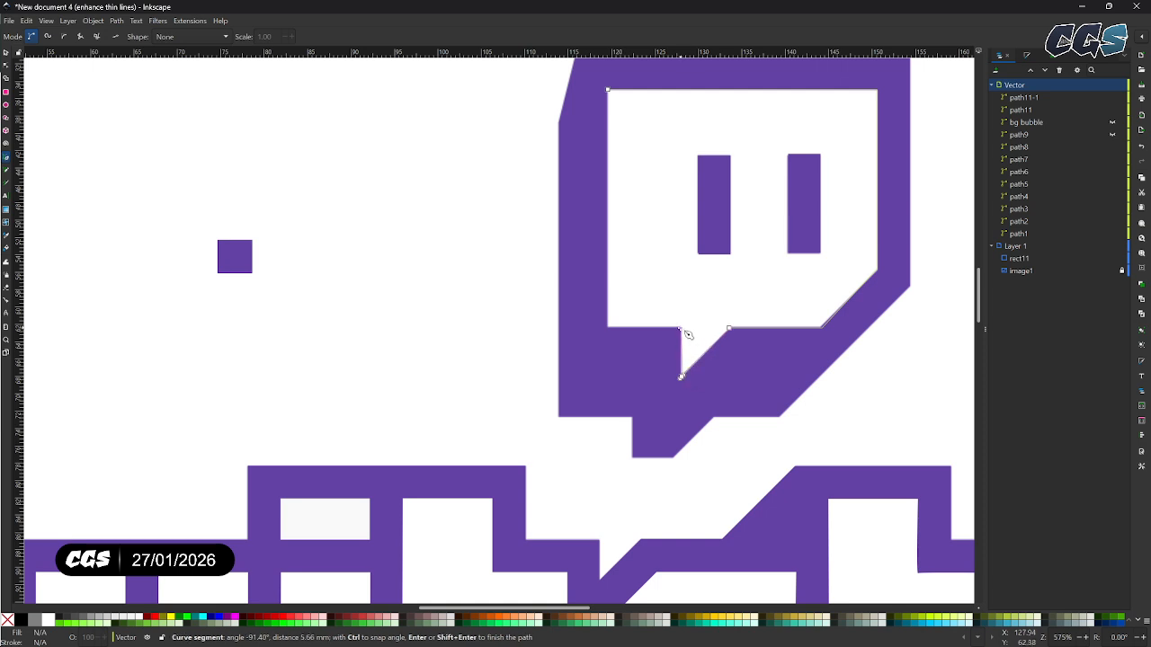
pyautogui.click(682, 328)
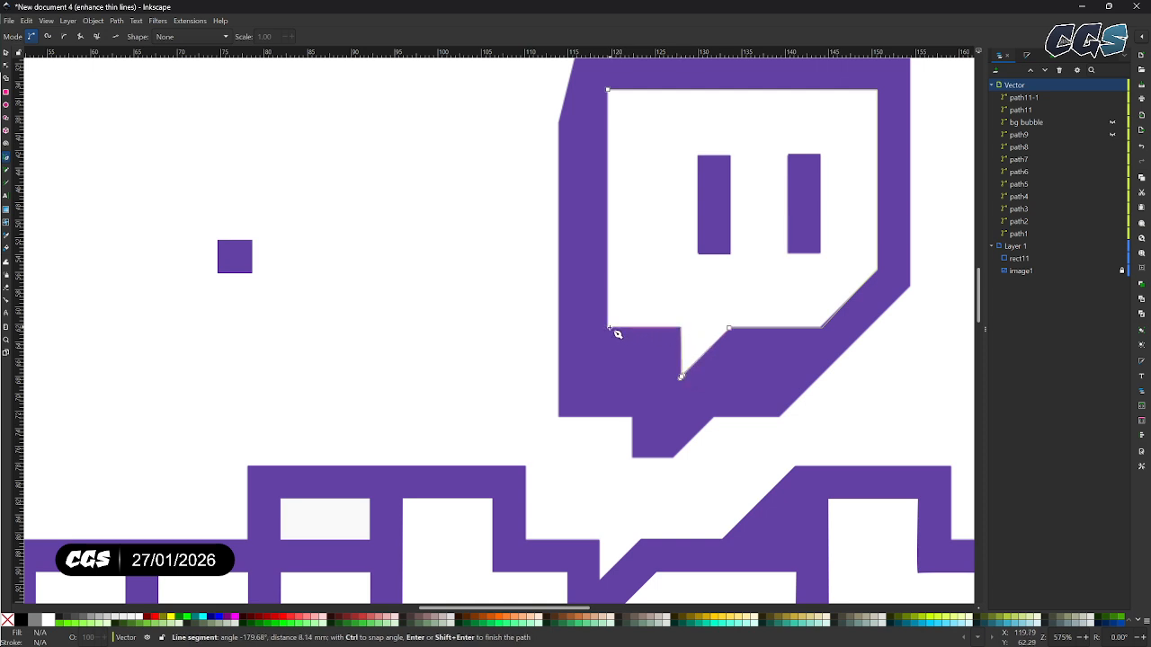
pyautogui.click(609, 329)
pyautogui.click(608, 90)
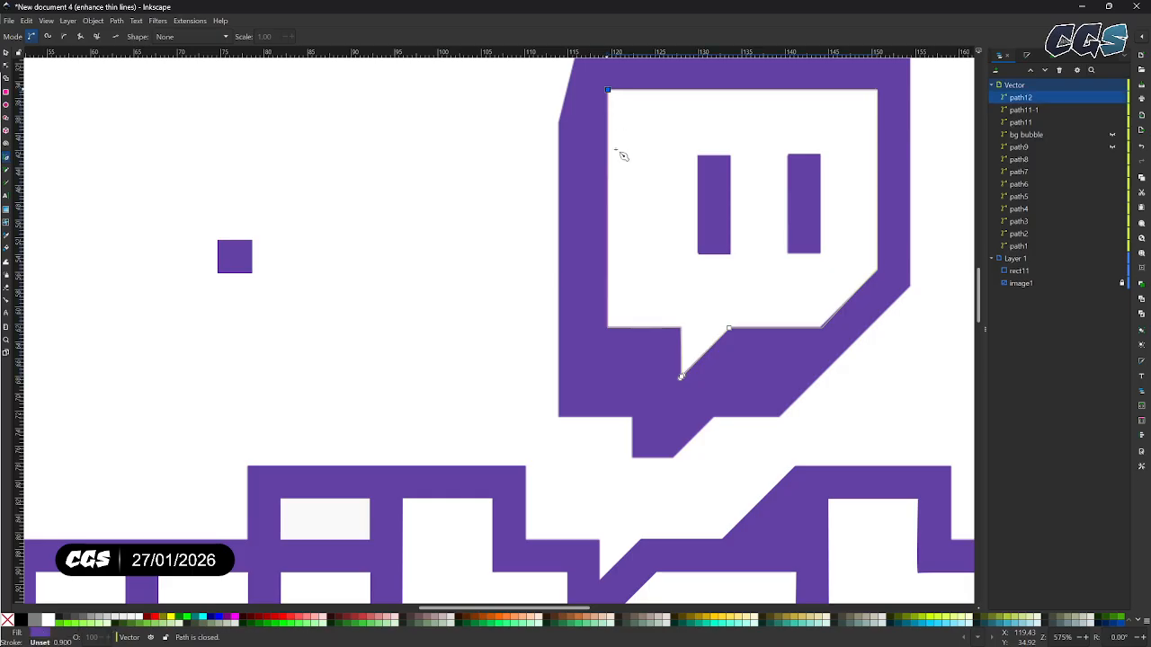
# Fill the inner bubble path with White and move it below path11 so it sits behind the eye bars.
pyautogui.click(5, 52)
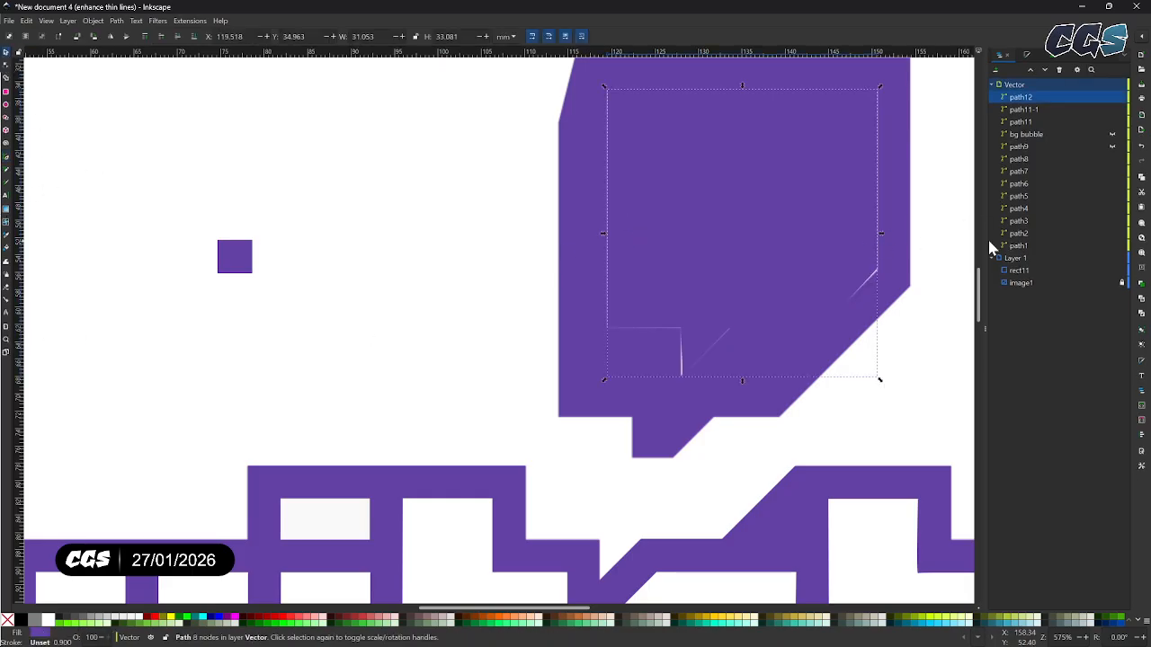
pyautogui.click(49, 619)
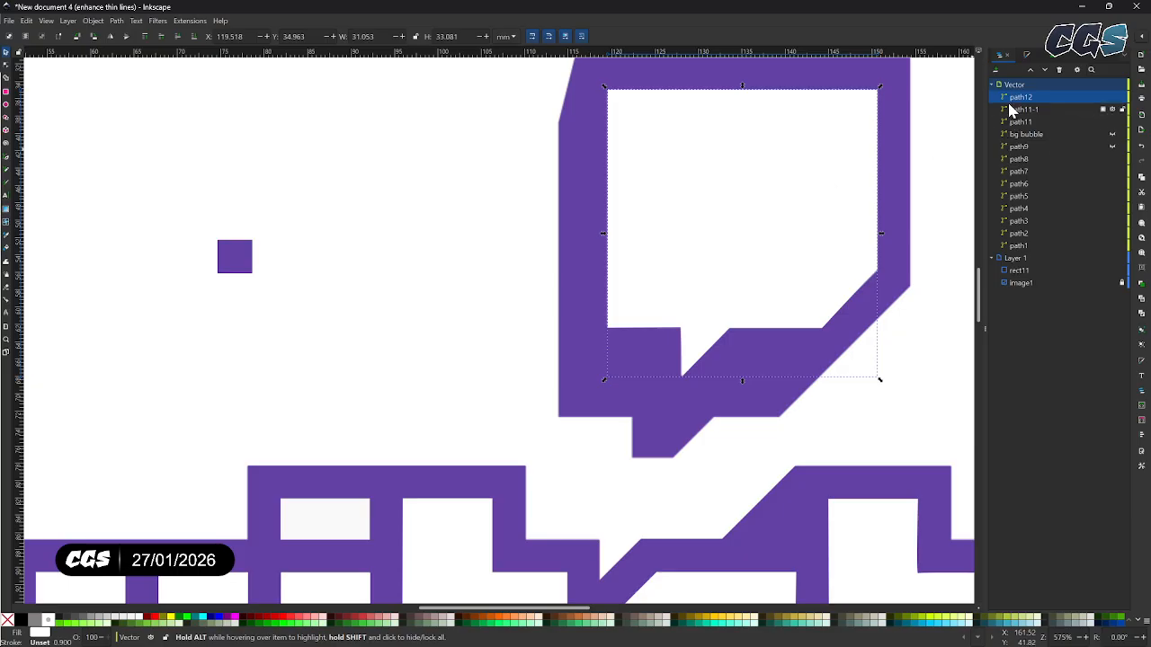
pyautogui.moveTo(1049, 97)
pyautogui.mouseDown()
pyautogui.moveTo(1048, 125)
pyautogui.moveTo(1051, 102)
pyautogui.mouseUp()
pyautogui.moveTo(1051, 102); pyautogui.dragTo(1047, 126)
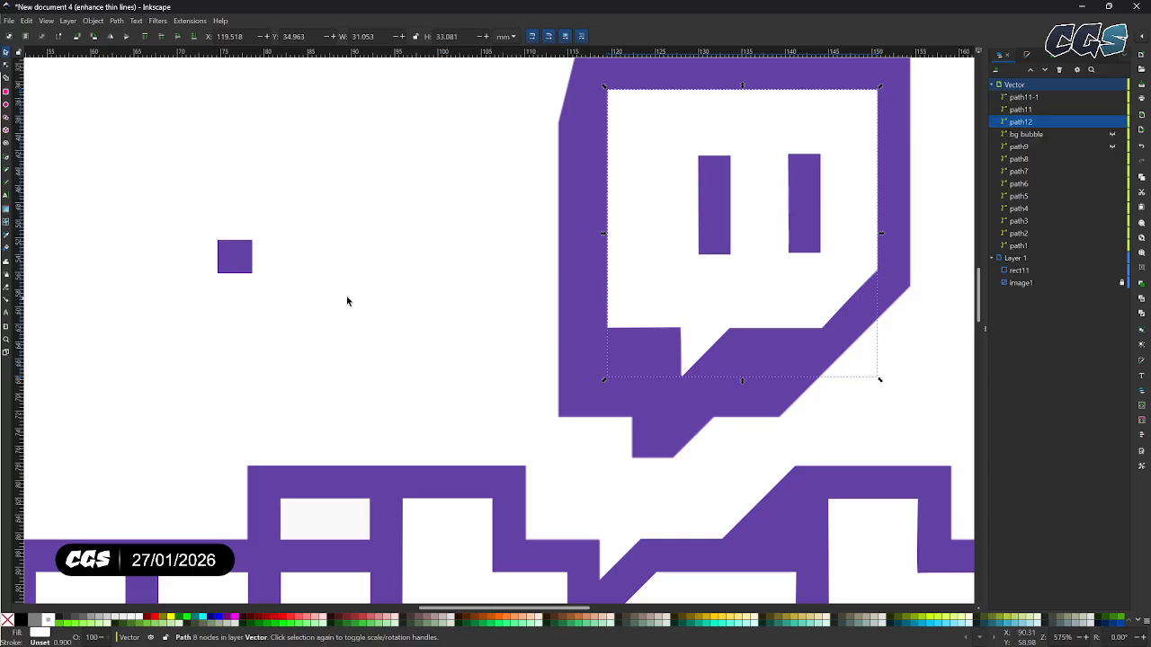
pyautogui.click(387, 286)
# Hide Layer 1 with the reference image and show the bg bubble and path9 again.
pyautogui.moveTo(570, 295); pyautogui.dragTo(452, 272)
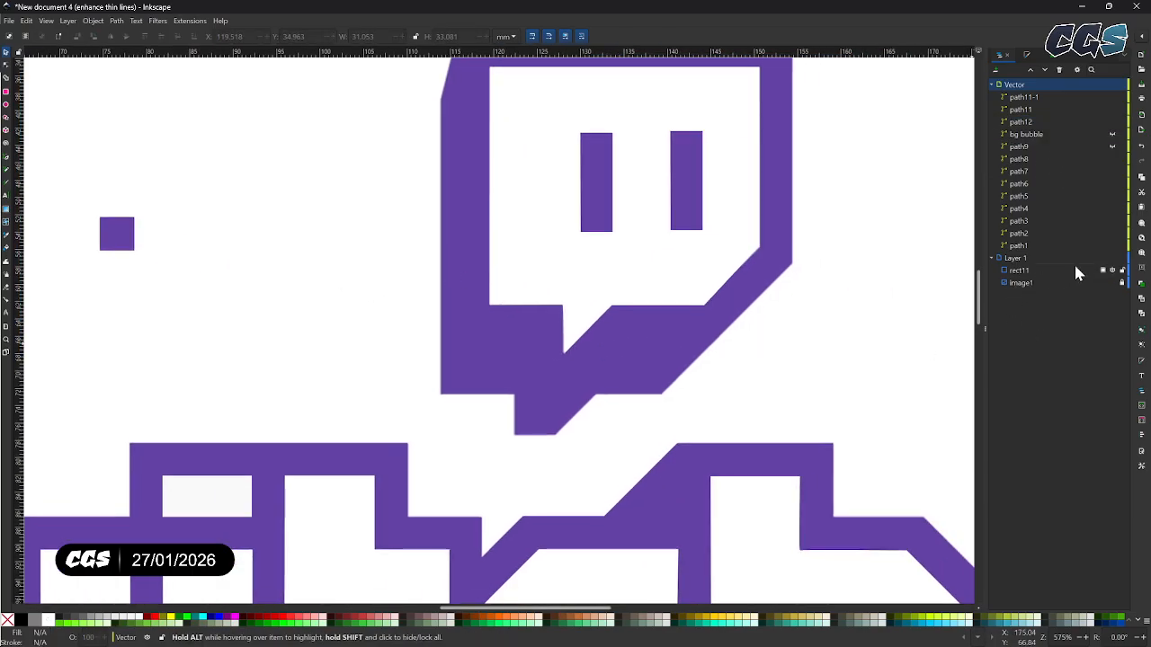
pyautogui.click(1113, 259)
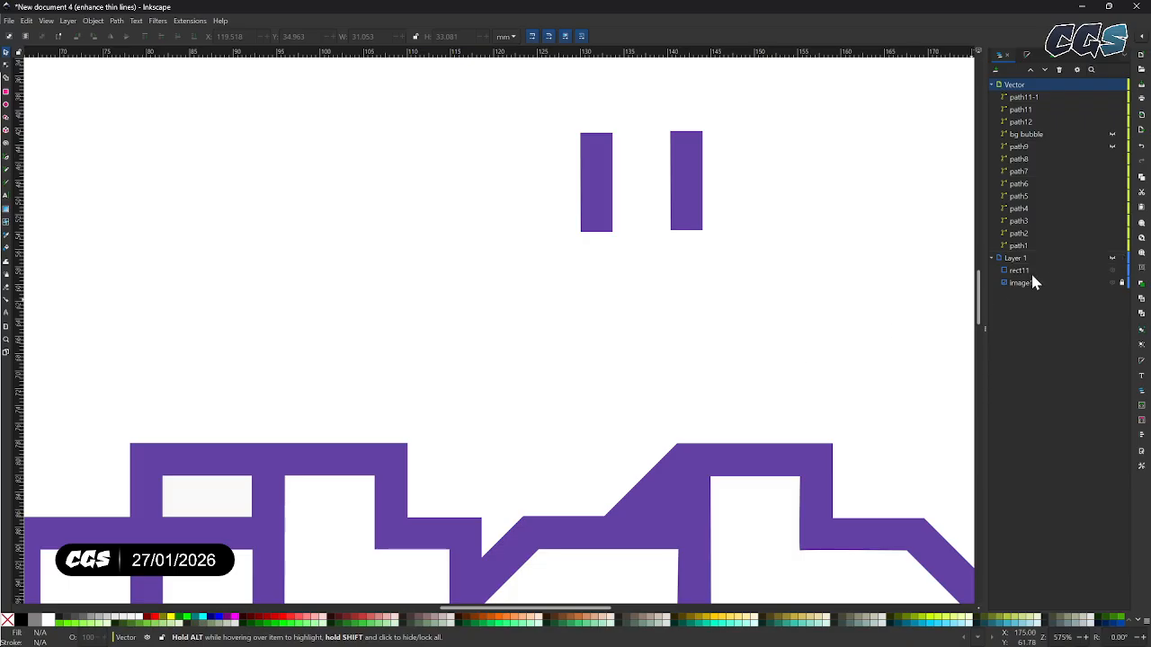
pyautogui.click(1112, 135)
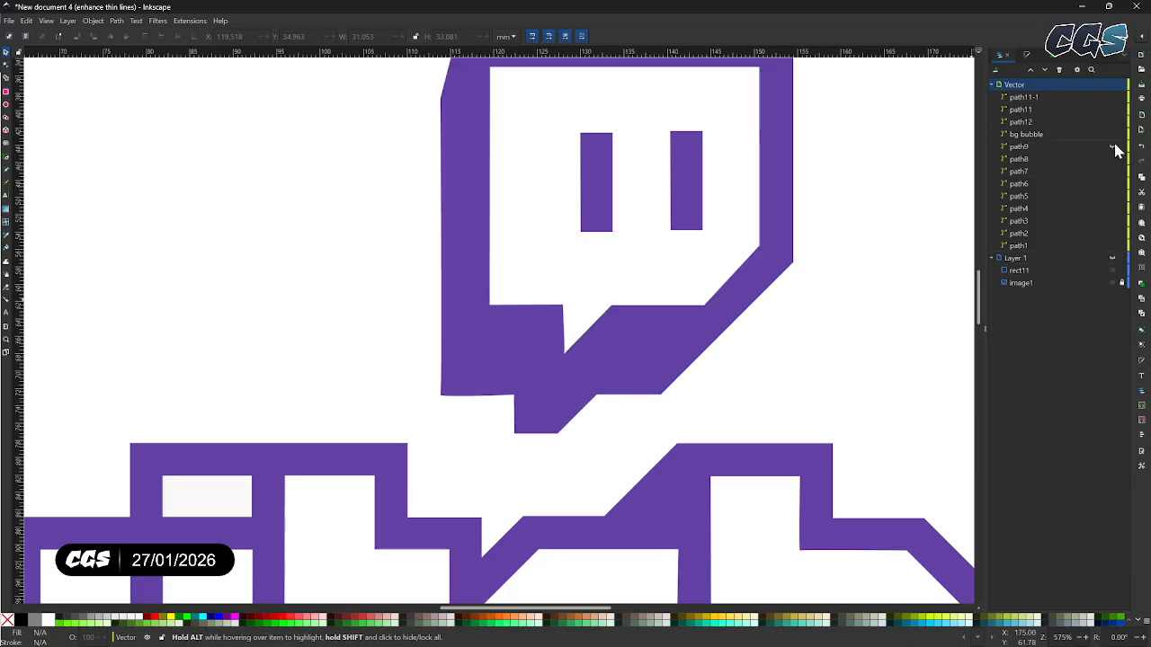
pyautogui.scroll(-5, 912, 213)
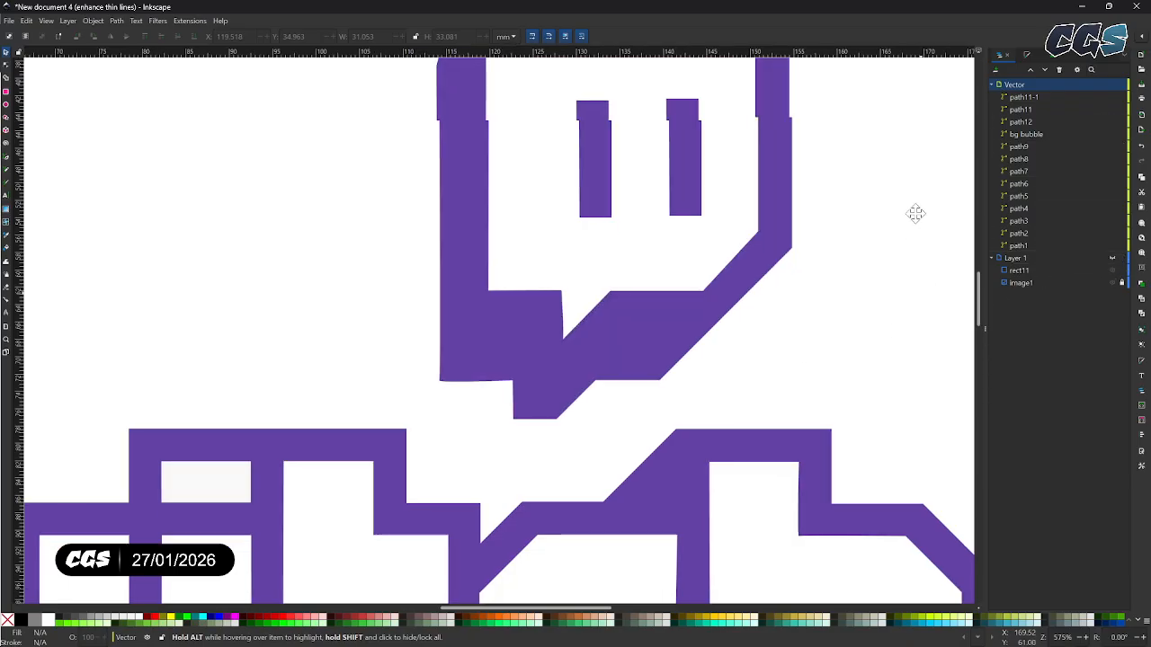
pyautogui.press('z')
pyautogui.click(760, 277)
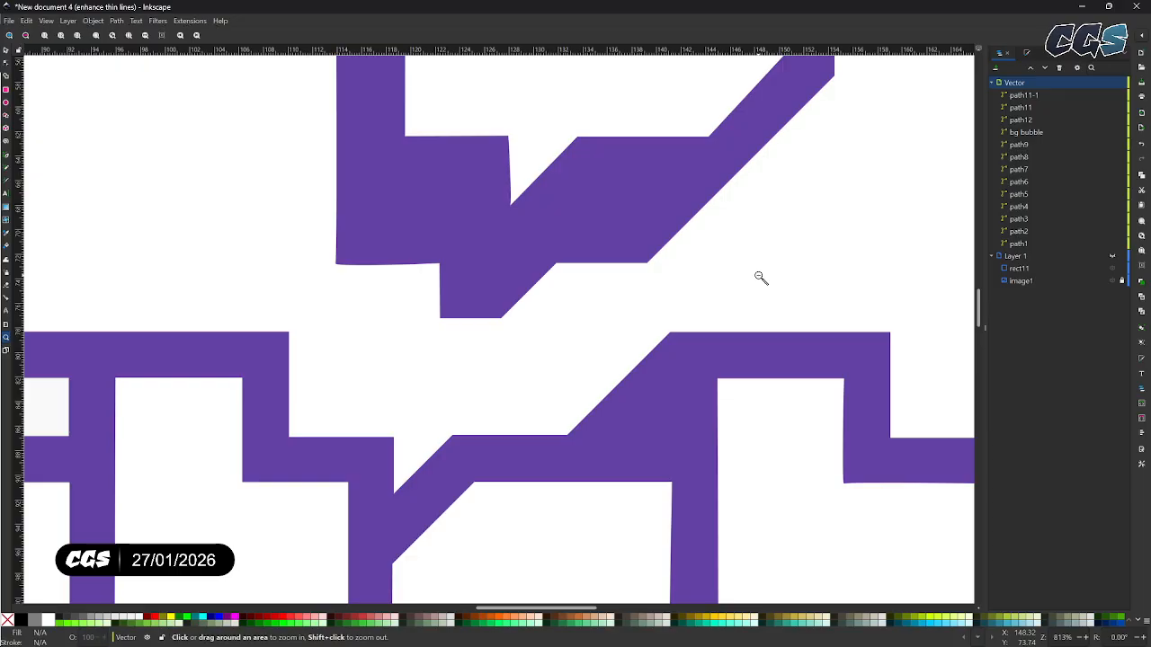
pyautogui.keyDown('shift'); pyautogui.click(761, 277); pyautogui.keyUp('shift')
pyautogui.keyDown('shift'); pyautogui.click(761, 277); pyautogui.keyUp('shift')
pyautogui.keyDown('shift'); pyautogui.click(761, 277); pyautogui.keyUp('shift')
pyautogui.keyDown('shift'); pyautogui.click(761, 277); pyautogui.keyUp('shift')
pyautogui.moveTo(664, 347); pyautogui.dragTo(703, 335)
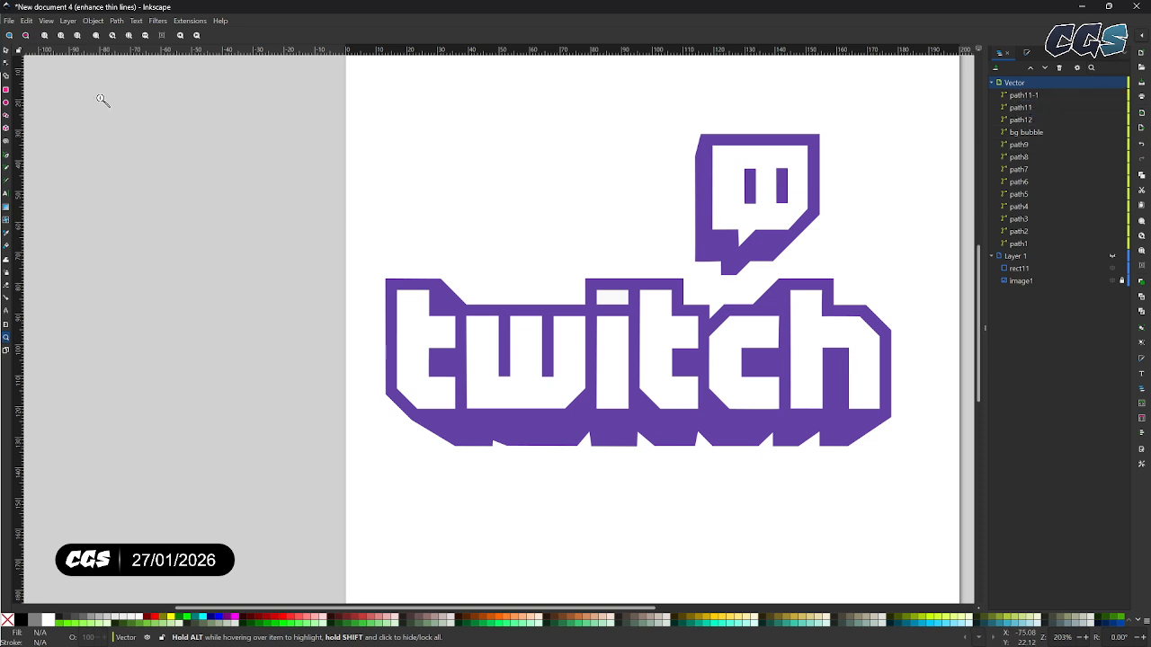
# Select the nodes along the bottom edge of the wordmark's outer outline and open the Align and Distribute options for them.
pyautogui.click(6, 63)
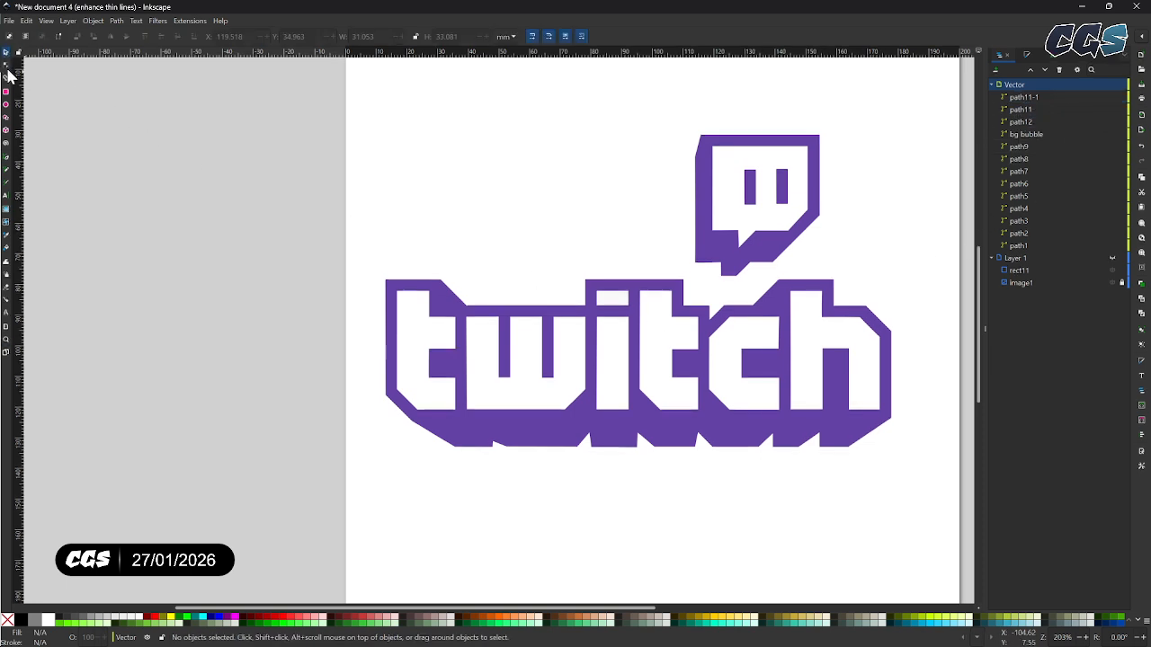
pyautogui.click(451, 445)
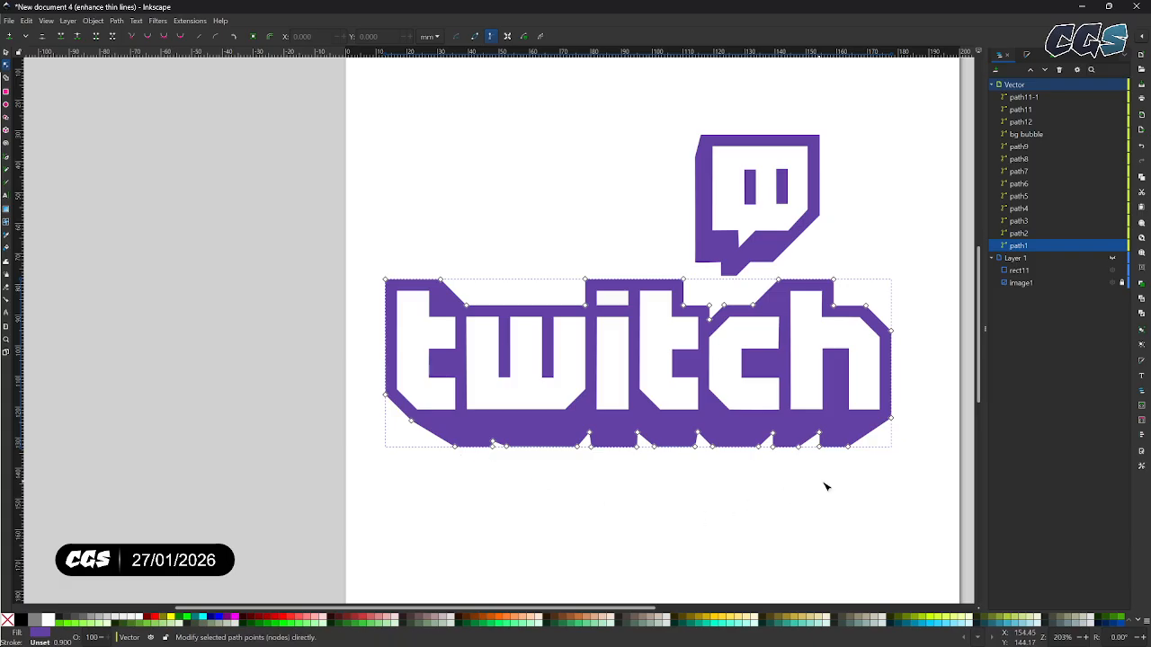
pyautogui.moveTo(872, 480); pyautogui.dragTo(437, 447)
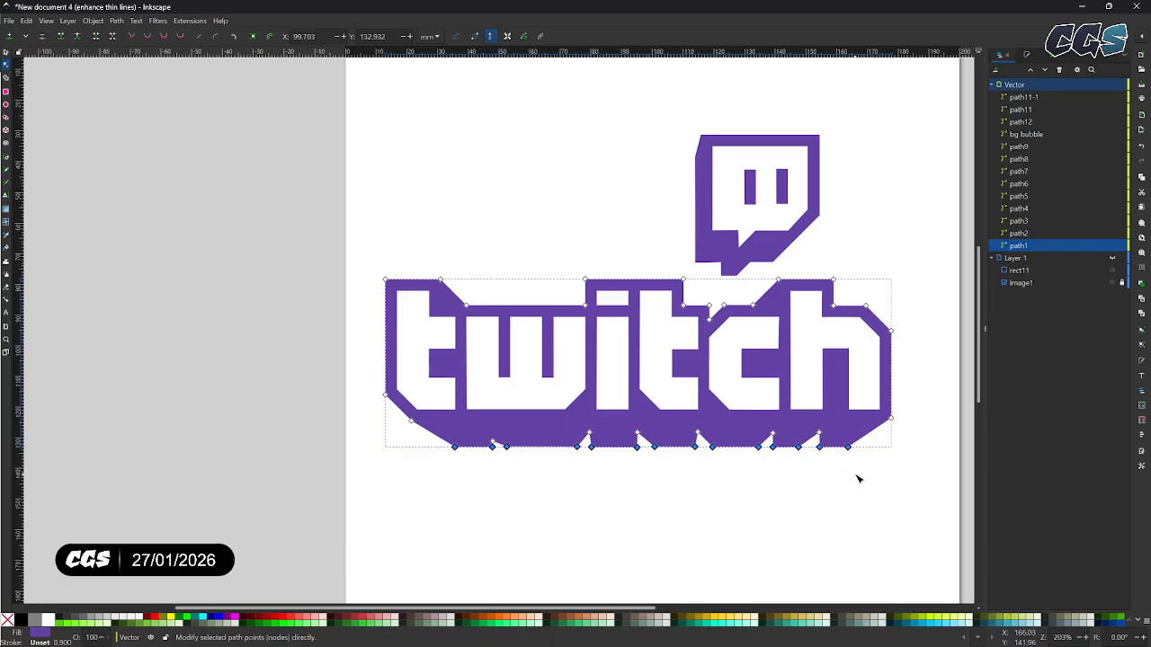
pyautogui.moveTo(856, 475); pyautogui.dragTo(773, 471)
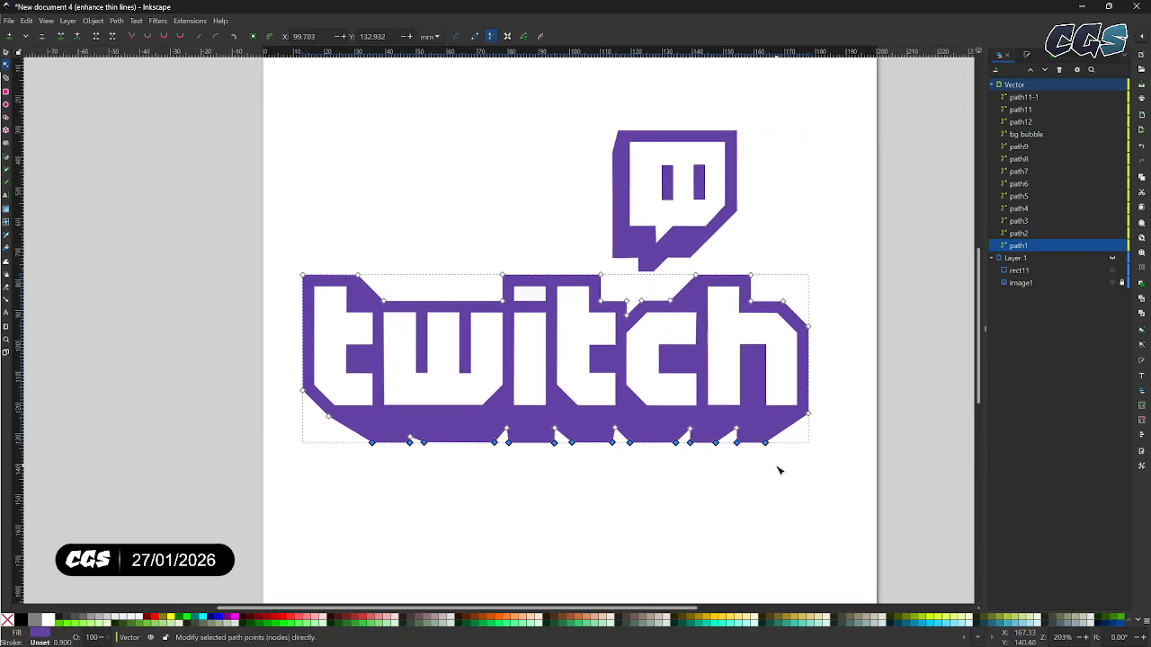
pyautogui.click(1054, 56)
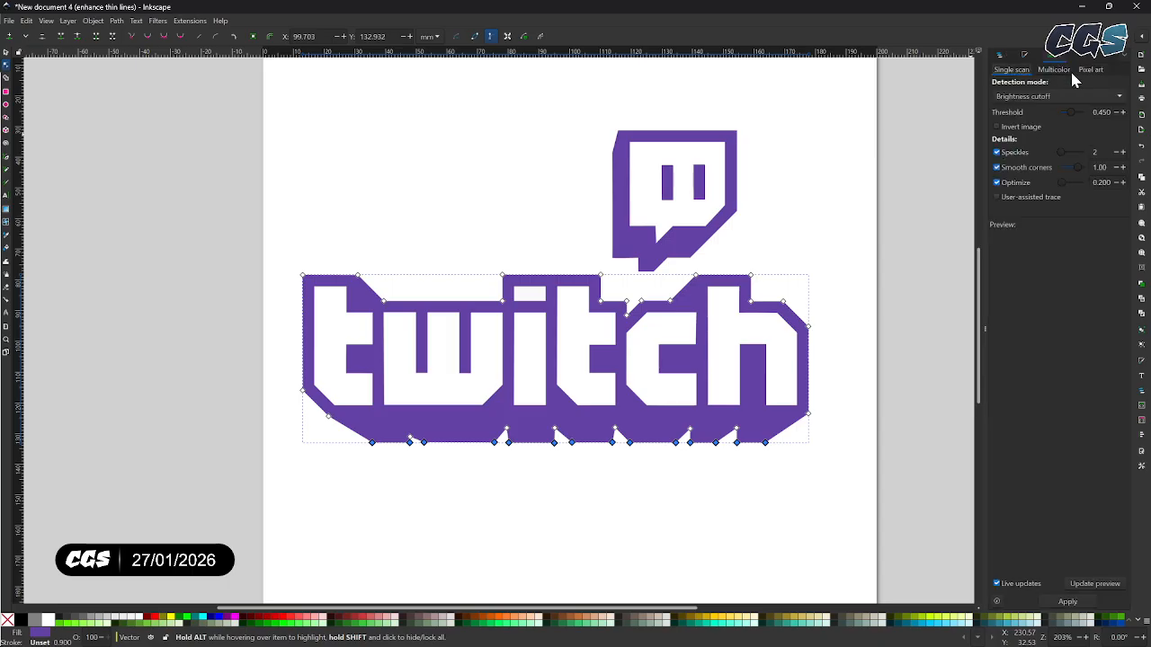
pyautogui.click(1127, 54)
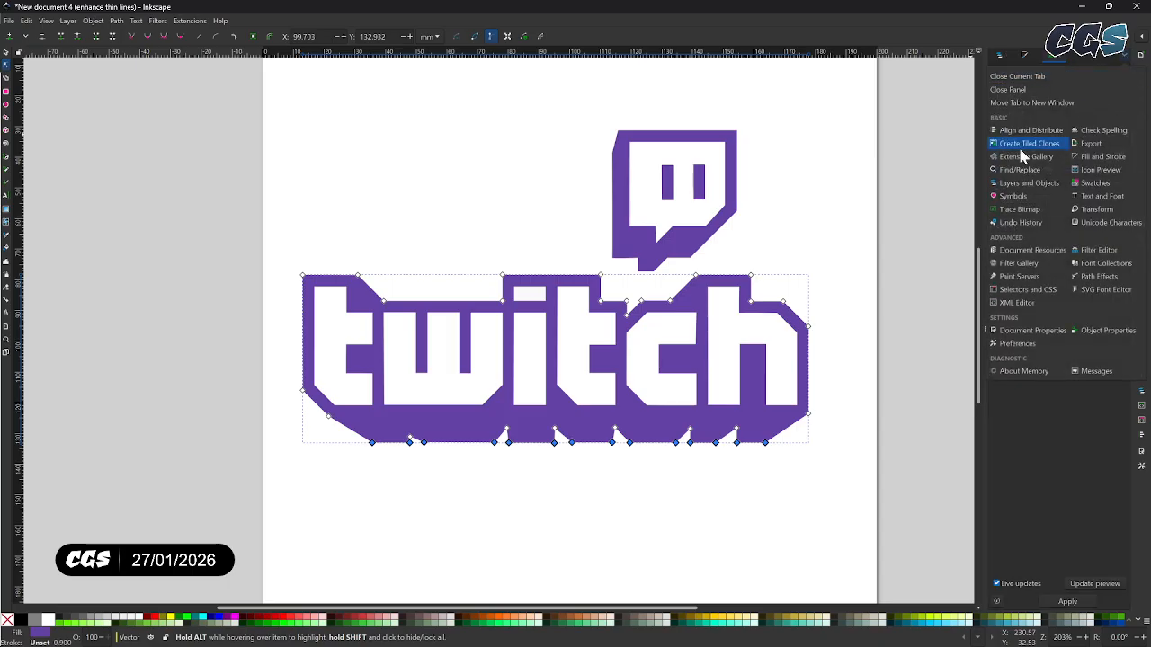
pyautogui.click(1126, 61)
pyautogui.click(1126, 59)
pyautogui.click(1027, 131)
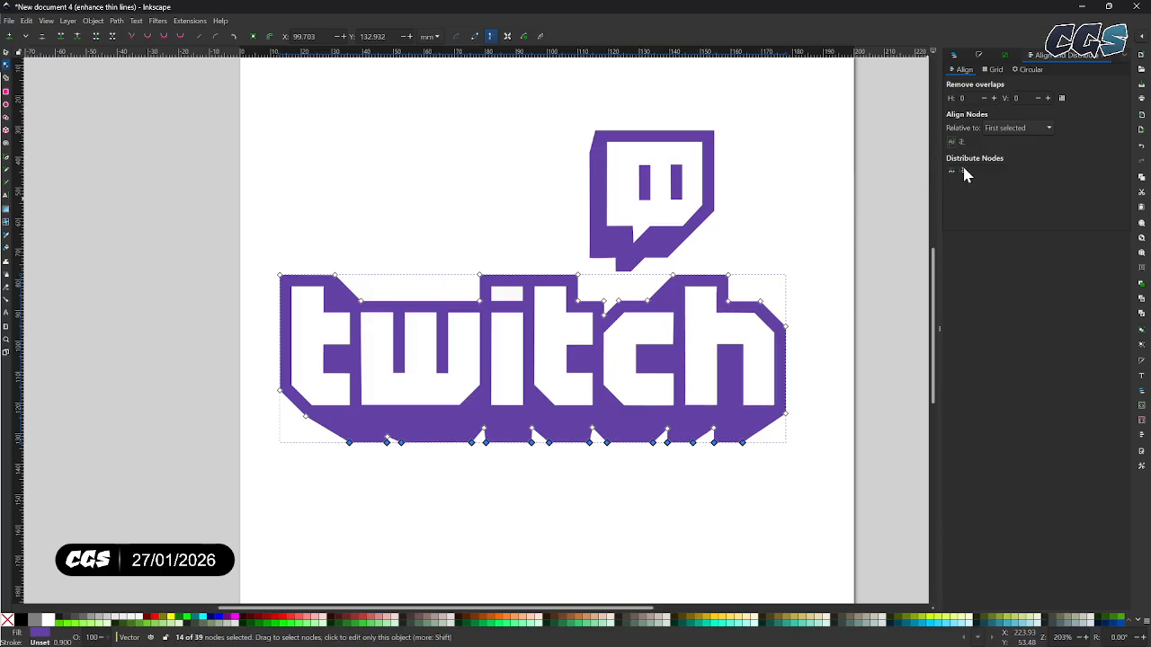
# Align the outer outline's topmost nodes on one horizontal line and the upper nodes one level below them on another.
pyautogui.moveTo(758, 270); pyautogui.dragTo(241, 280)
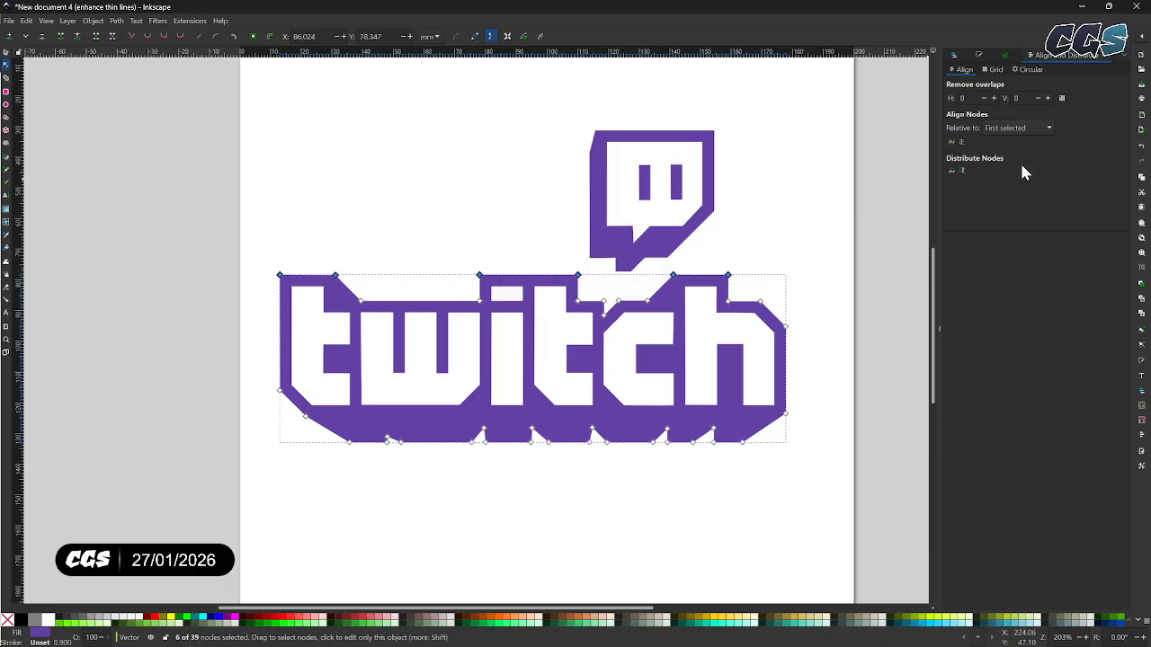
pyautogui.click(952, 144)
pyautogui.moveTo(777, 290); pyautogui.dragTo(255, 306)
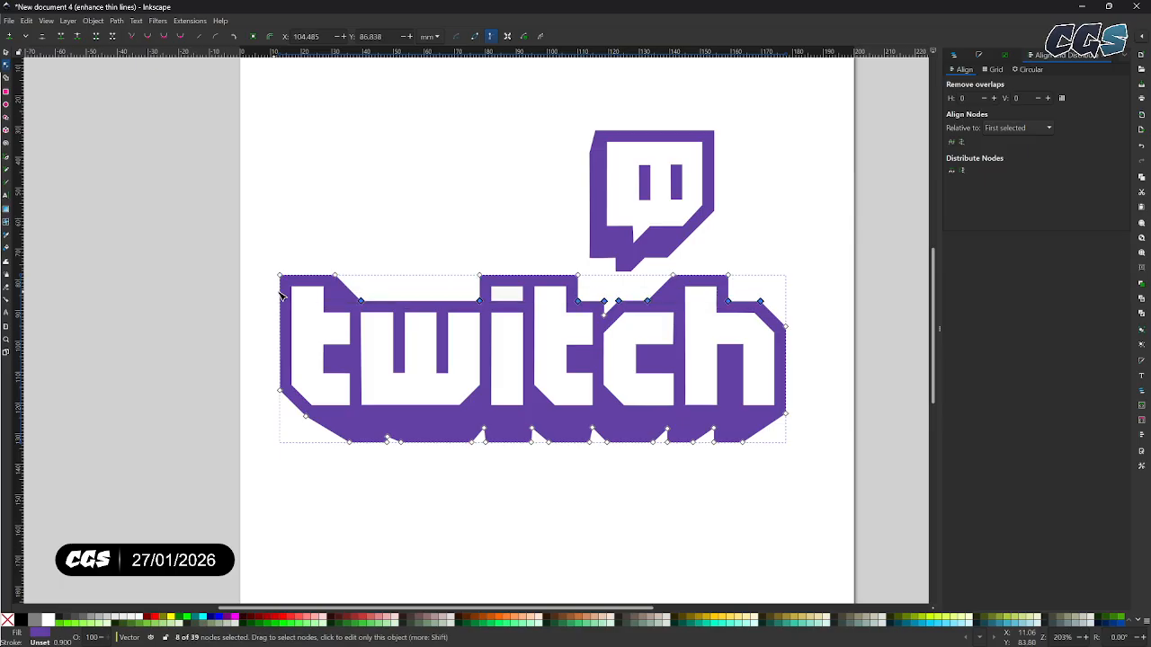
pyautogui.click(951, 144)
# Align the bg bubble's four lower-edge nodes on a horizontal line and the two nodes at its tail tip on another.
pyautogui.click(679, 169)
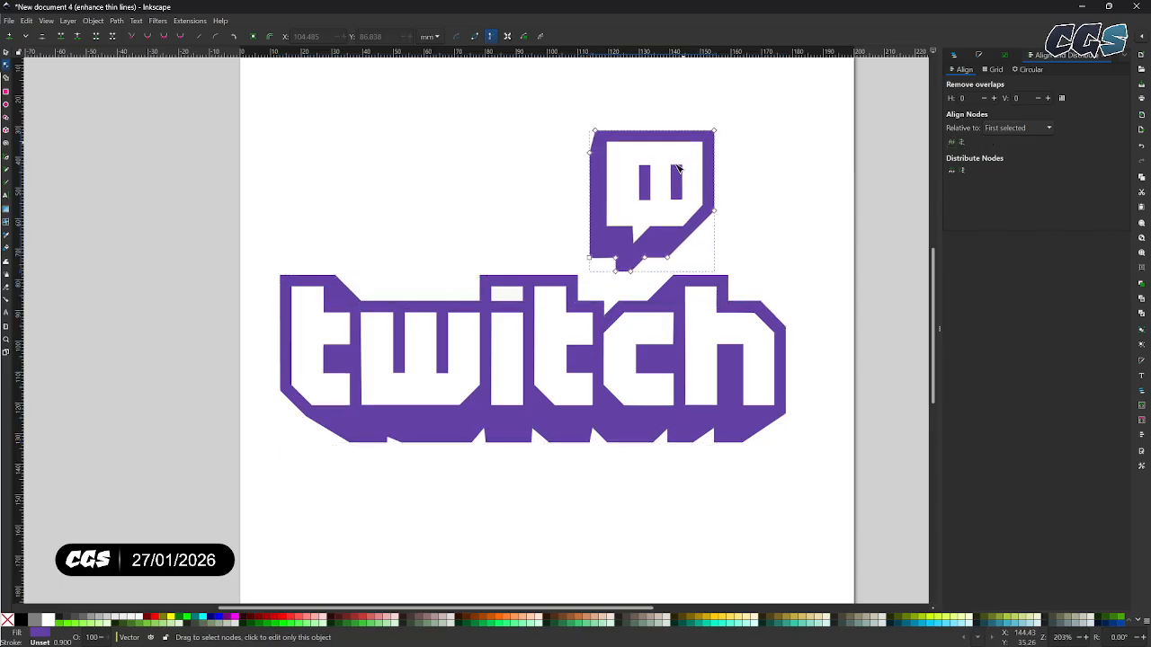
pyautogui.click(679, 171)
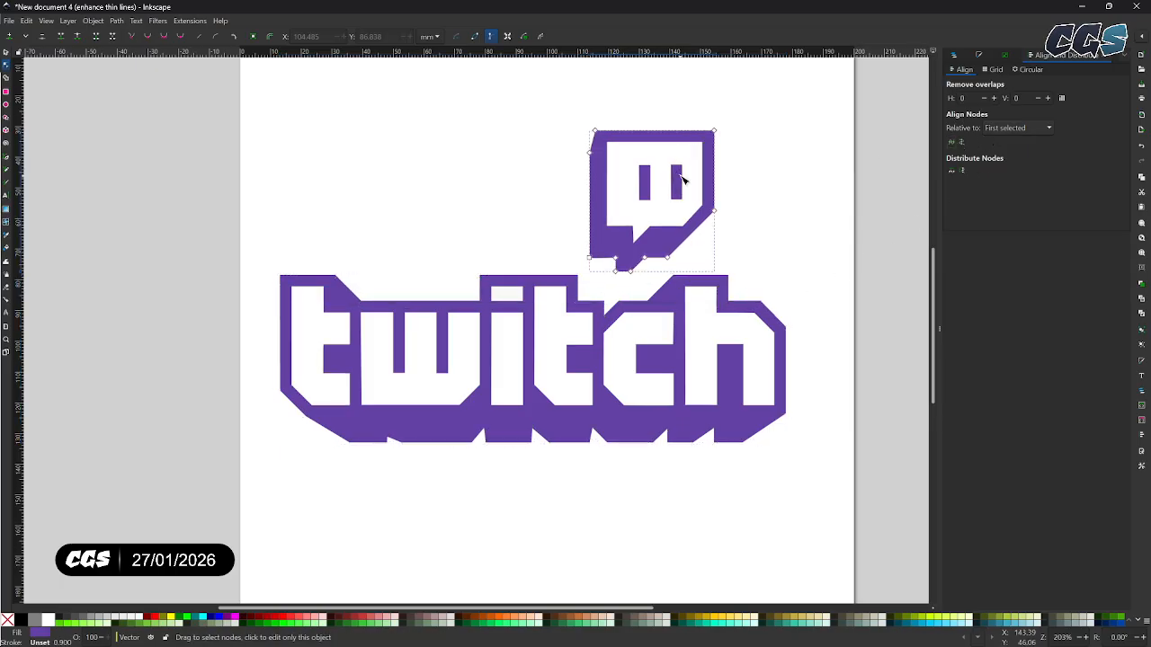
pyautogui.click(704, 225)
pyautogui.moveTo(701, 254); pyautogui.dragTo(583, 269)
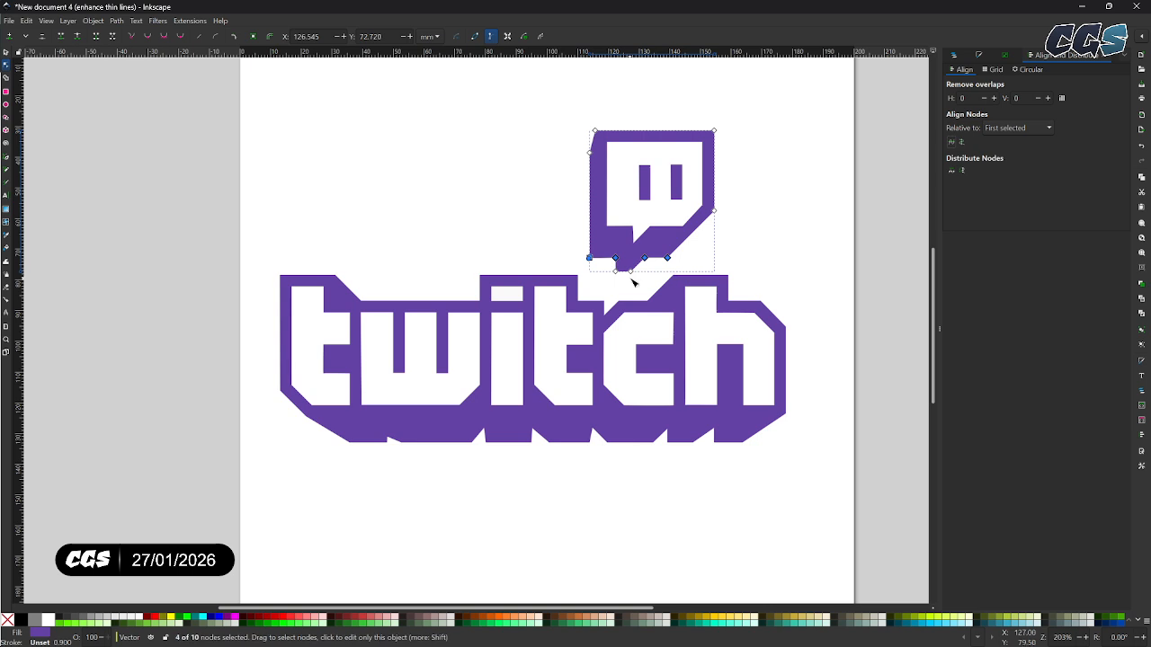
pyautogui.moveTo(637, 279); pyautogui.dragTo(611, 271)
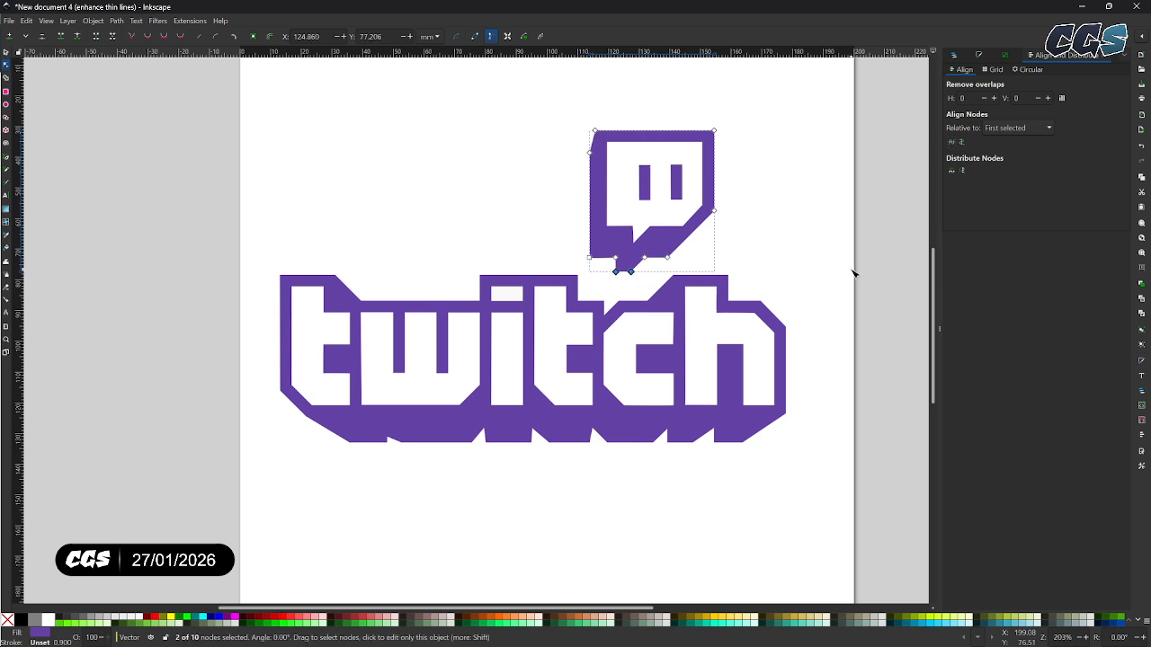
pyautogui.click(719, 327)
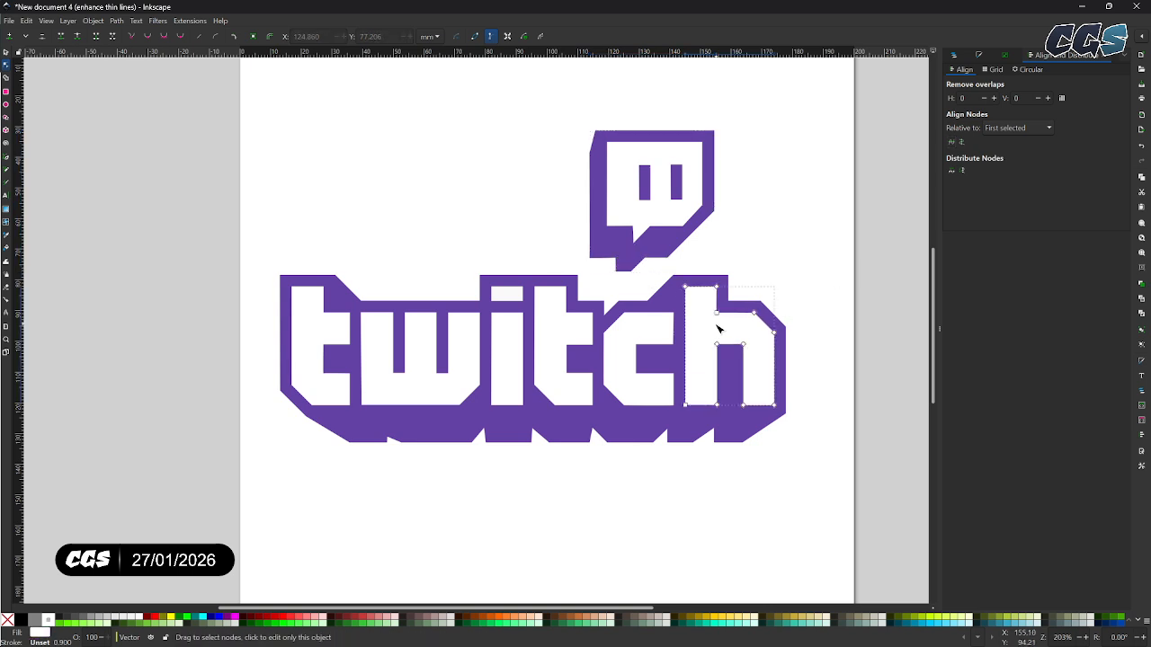
pyautogui.keyDown('shift'); pyautogui.click(655, 338); pyautogui.keyUp('shift')
pyautogui.keyDown('shift'); pyautogui.click(549, 333); pyautogui.keyUp('shift')
pyautogui.keyDown('shift'); pyautogui.click(520, 342); pyautogui.keyUp('shift')
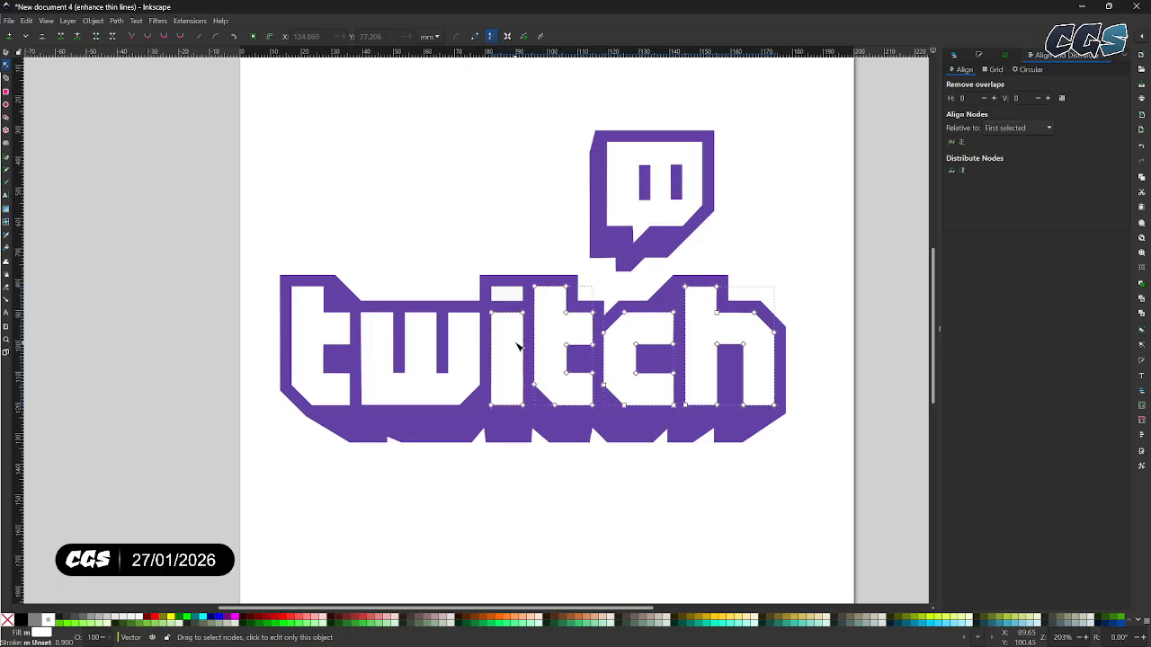
pyautogui.keyDown('shift'); pyautogui.click(383, 334); pyautogui.keyUp('shift')
pyautogui.keyDown('shift'); pyautogui.click(334, 334); pyautogui.keyUp('shift')
pyautogui.press('Escape')
# Unite all the white letters and the dot of the i into a single path and select the merged lettering for node editing.
pyautogui.click(326, 381)
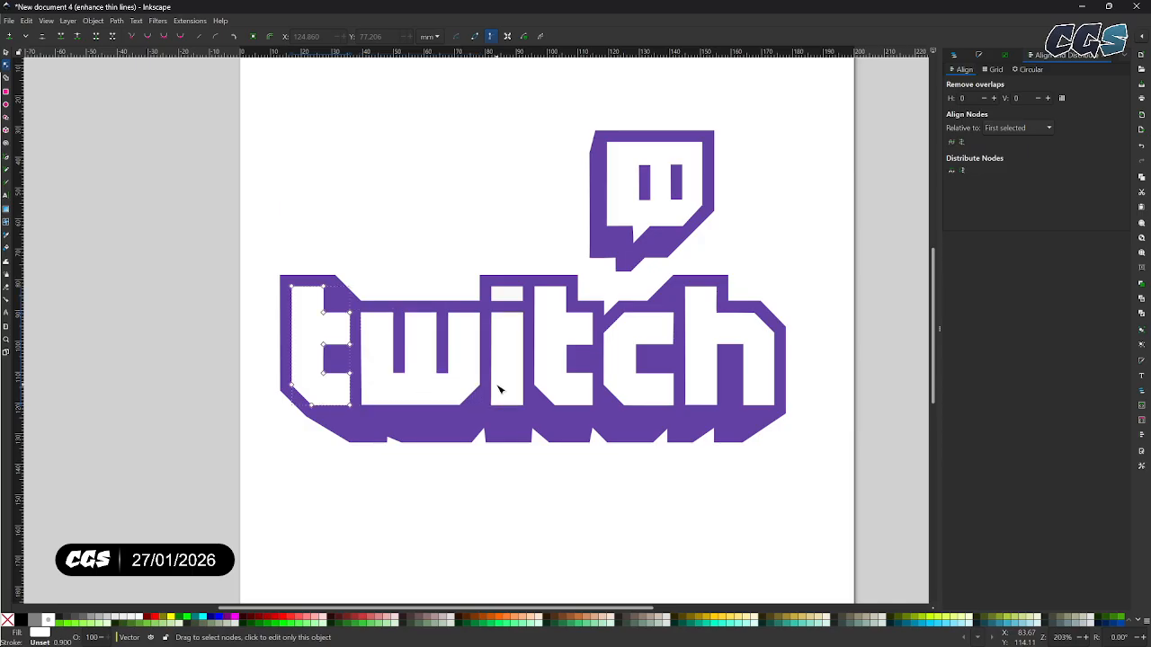
pyautogui.keyDown('shift'); pyautogui.click(432, 387); pyautogui.keyUp('shift')
pyautogui.keyDown('shift'); pyautogui.click(508, 387); pyautogui.keyUp('shift')
pyautogui.keyDown('shift'); pyautogui.click(556, 384); pyautogui.keyUp('shift')
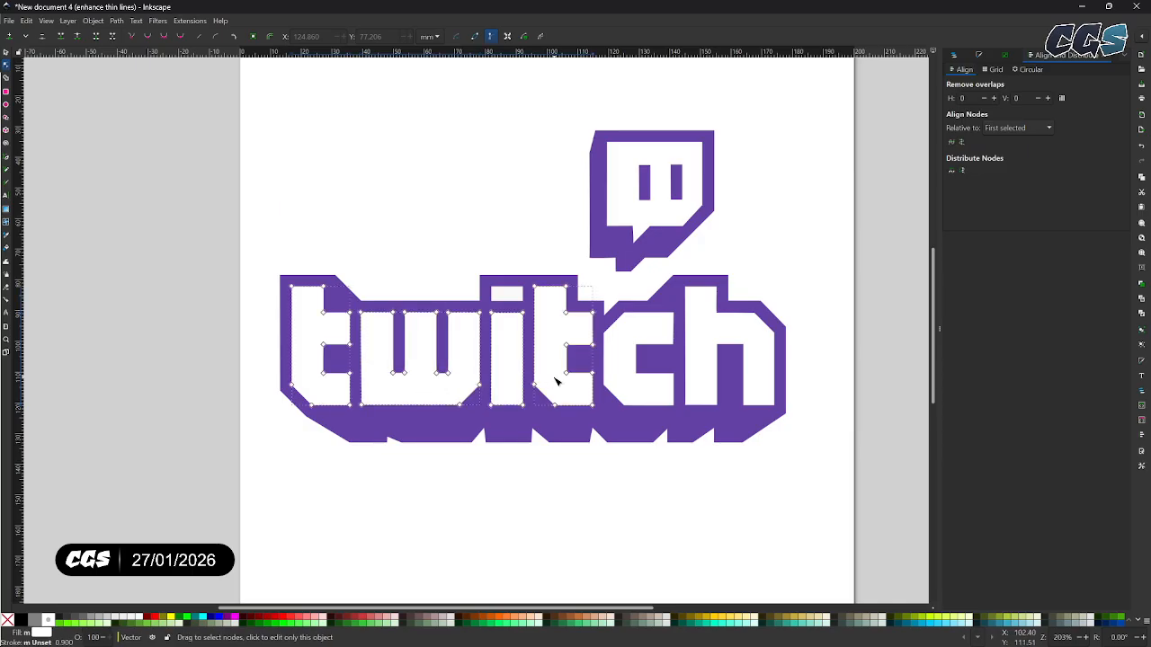
pyautogui.keyDown('shift'); pyautogui.click(632, 385); pyautogui.keyUp('shift')
pyautogui.keyDown('shift'); pyautogui.click(698, 388); pyautogui.keyUp('shift')
pyautogui.keyDown('shift'); pyautogui.click(512, 296); pyautogui.keyUp('shift')
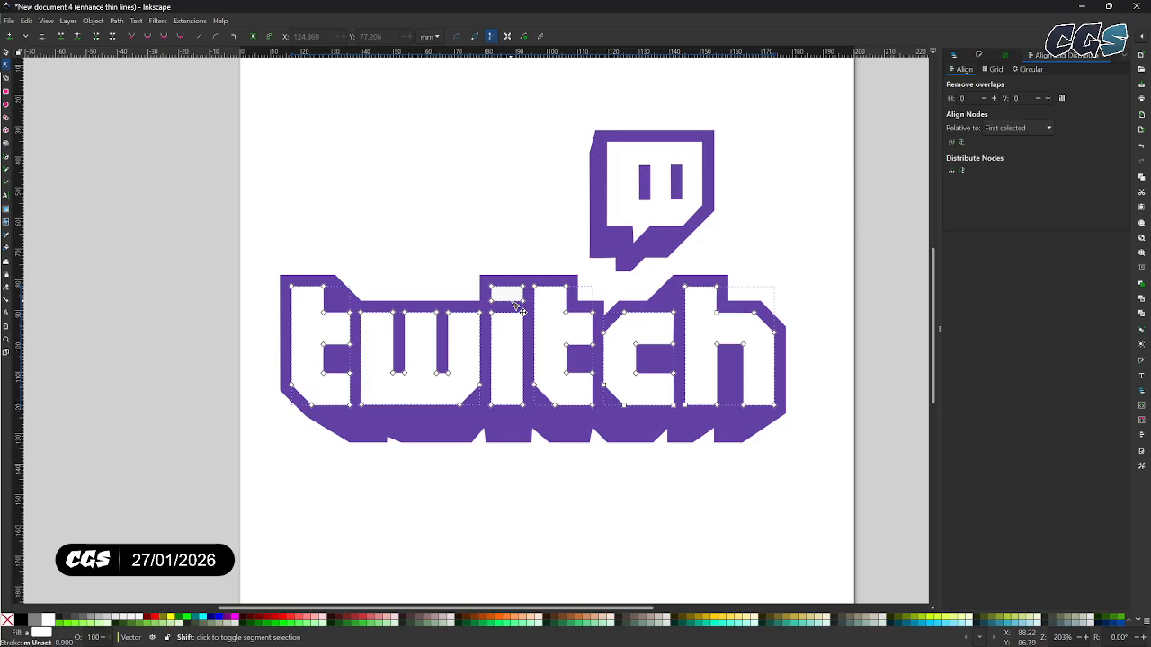
pyautogui.click(94, 22)
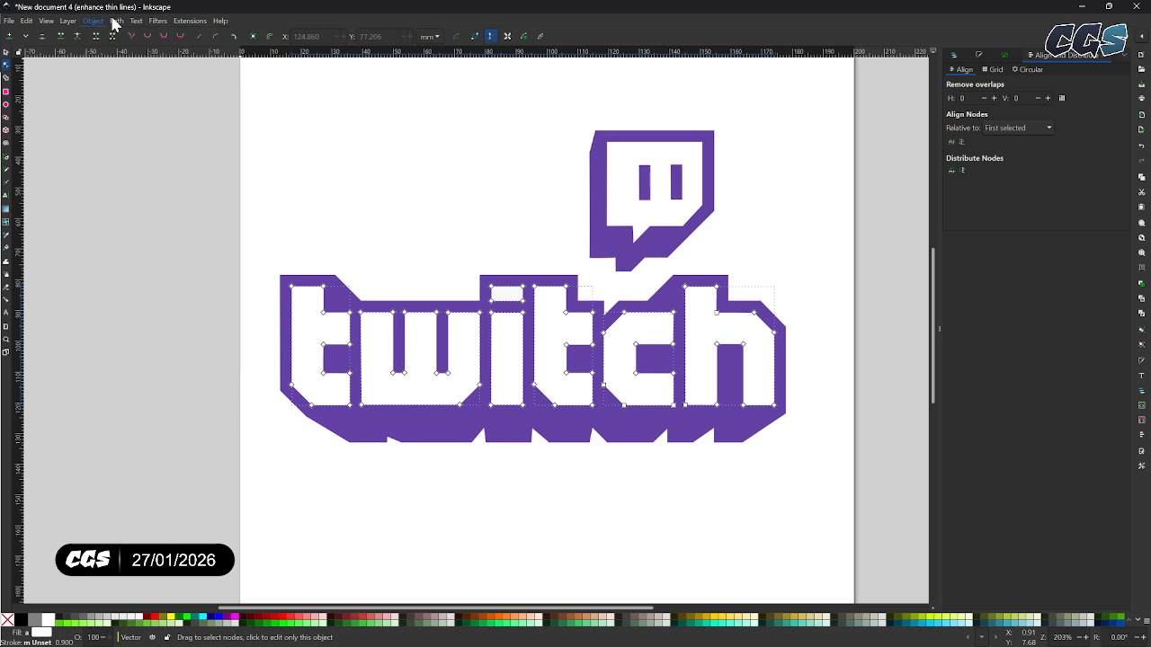
pyautogui.click(117, 21)
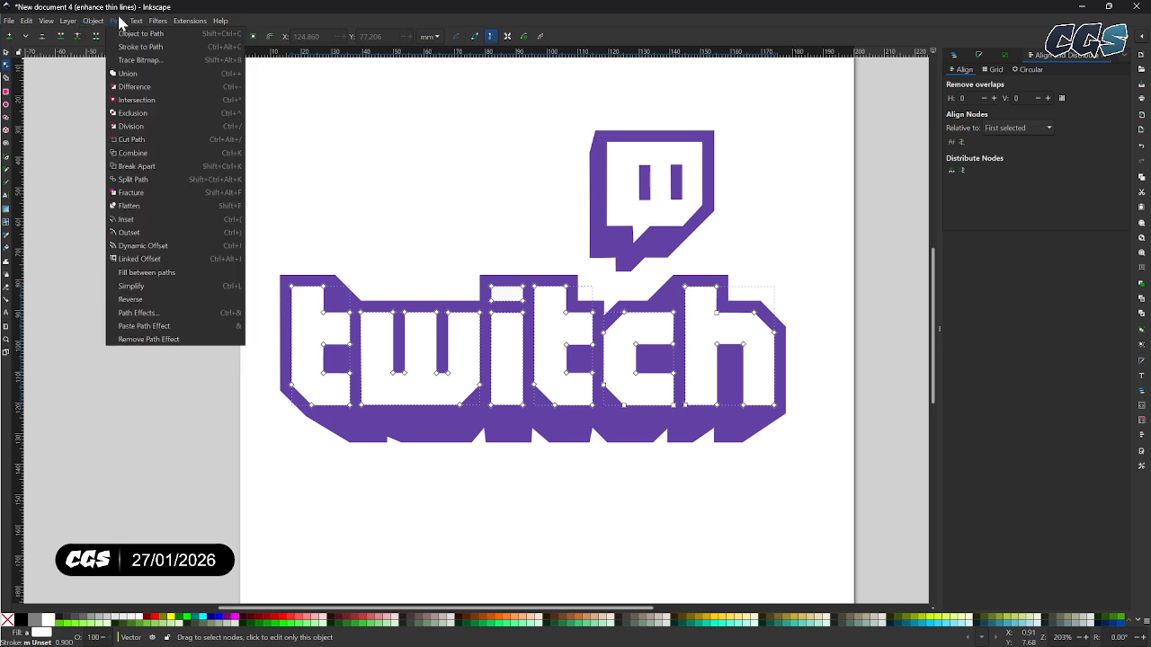
pyautogui.click(137, 75)
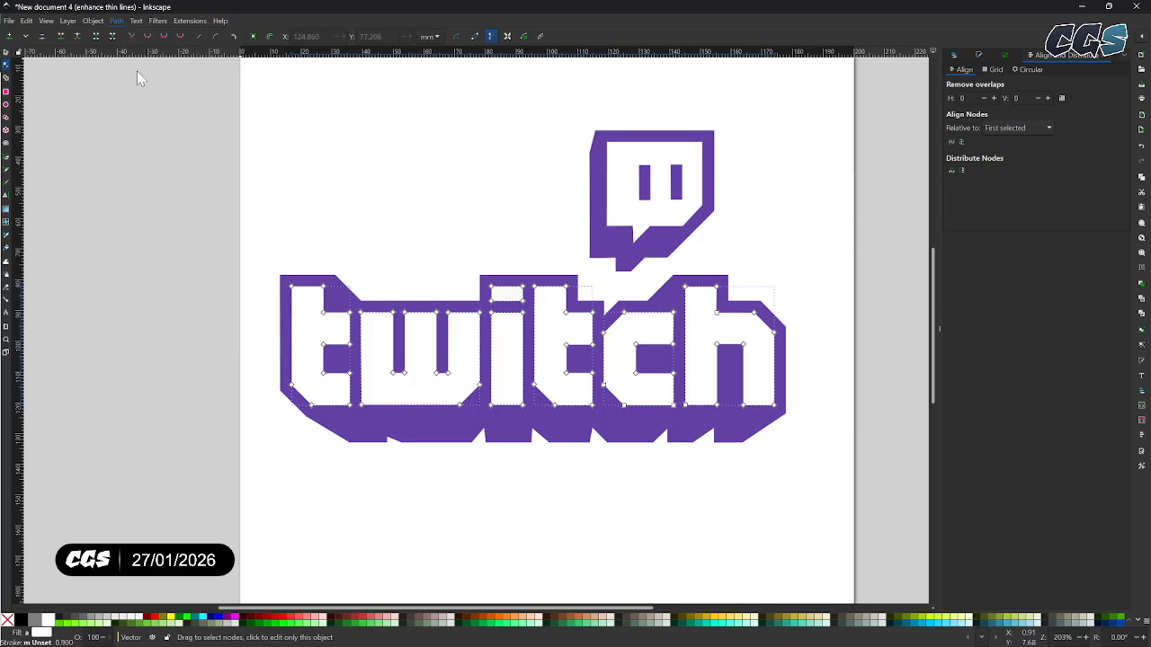
pyautogui.click(837, 339)
pyautogui.click(758, 325)
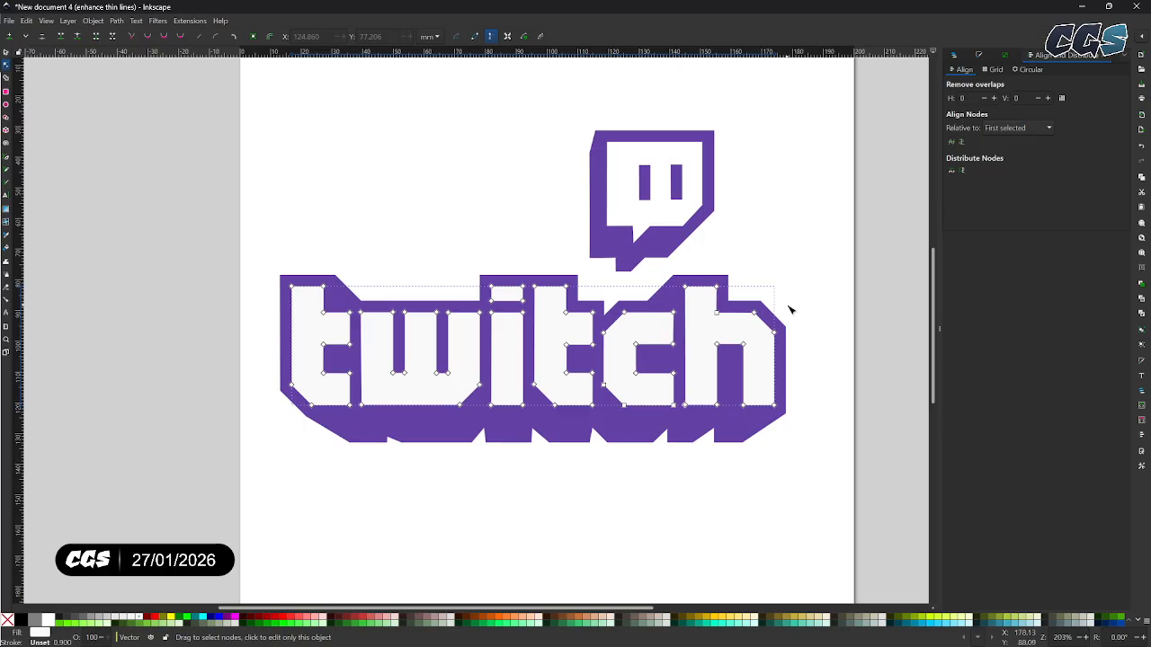
# Align the merged lettering's node rows on horizontal lines: the row at the top of the w, the two crossbar rows and the bottom edge.
pyautogui.moveTo(790, 309); pyautogui.dragTo(295, 315)
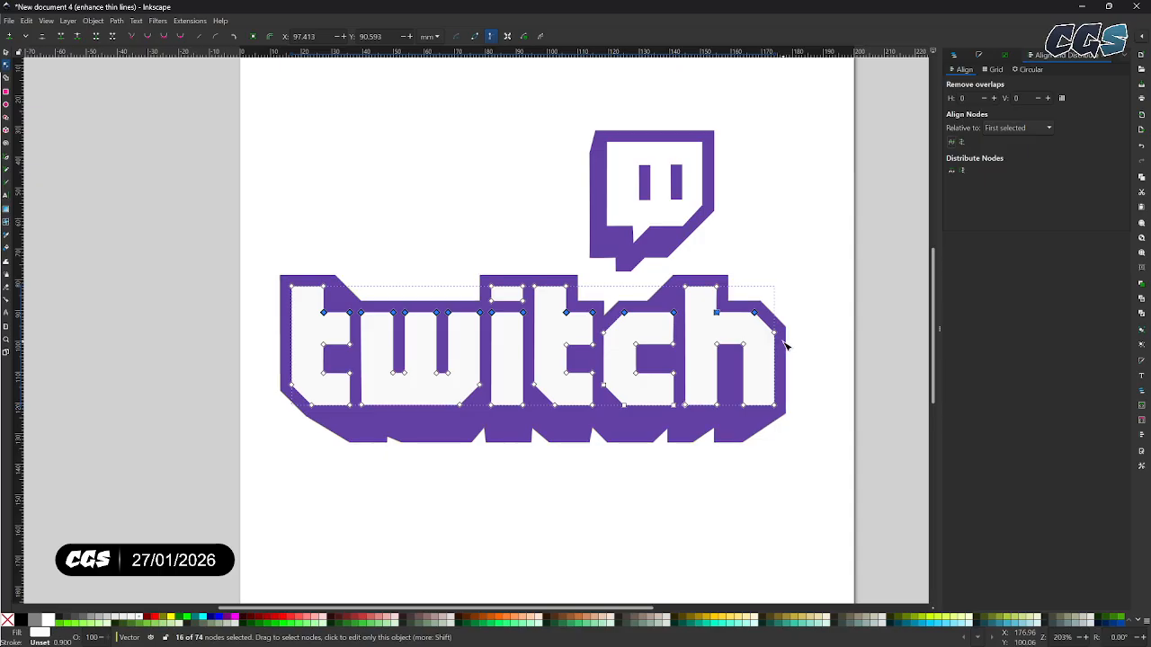
pyautogui.moveTo(786, 345)
pyautogui.mouseDown()
pyautogui.moveTo(320, 353)
pyautogui.moveTo(350, 358)
pyautogui.mouseUp()
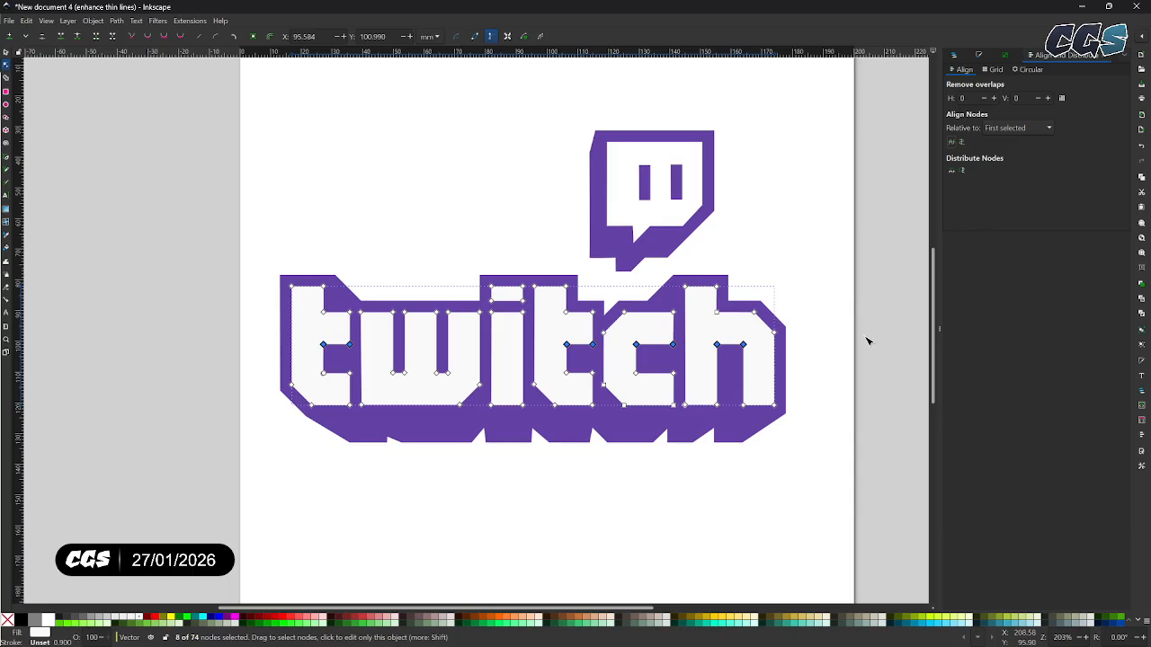
pyautogui.moveTo(587, 409)
pyautogui.mouseDown()
pyautogui.moveTo(293, 411)
pyautogui.moveTo(328, 410)
pyautogui.mouseUp()
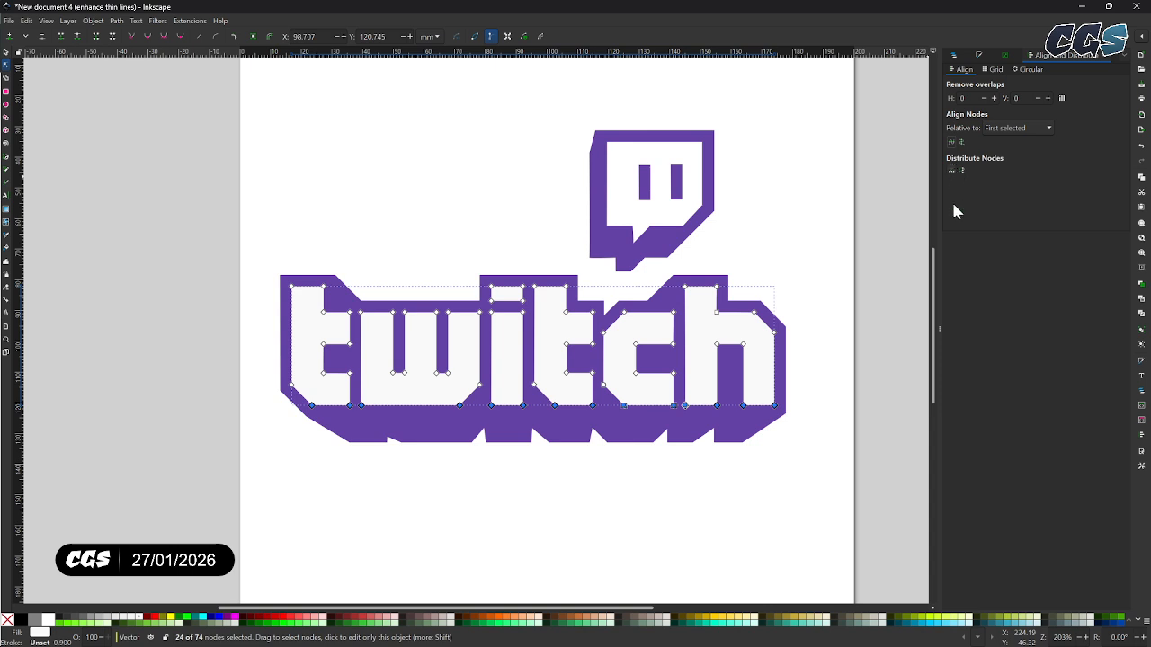
pyautogui.moveTo(314, 367); pyautogui.dragTo(746, 380)
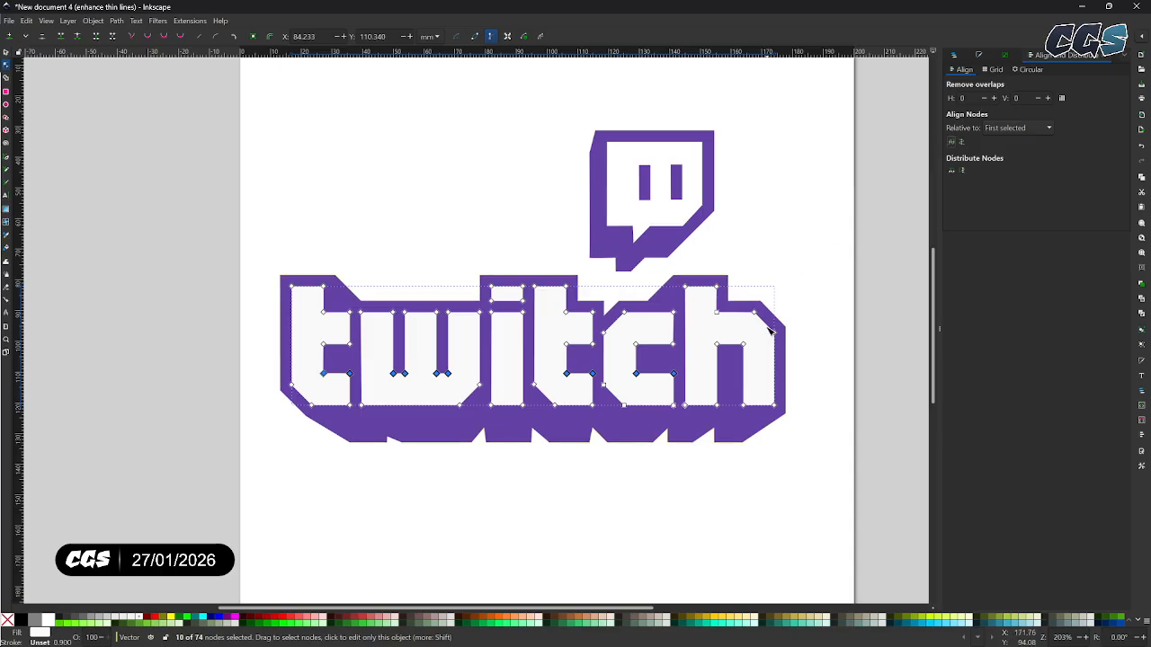
pyautogui.moveTo(758, 335); pyautogui.dragTo(313, 356)
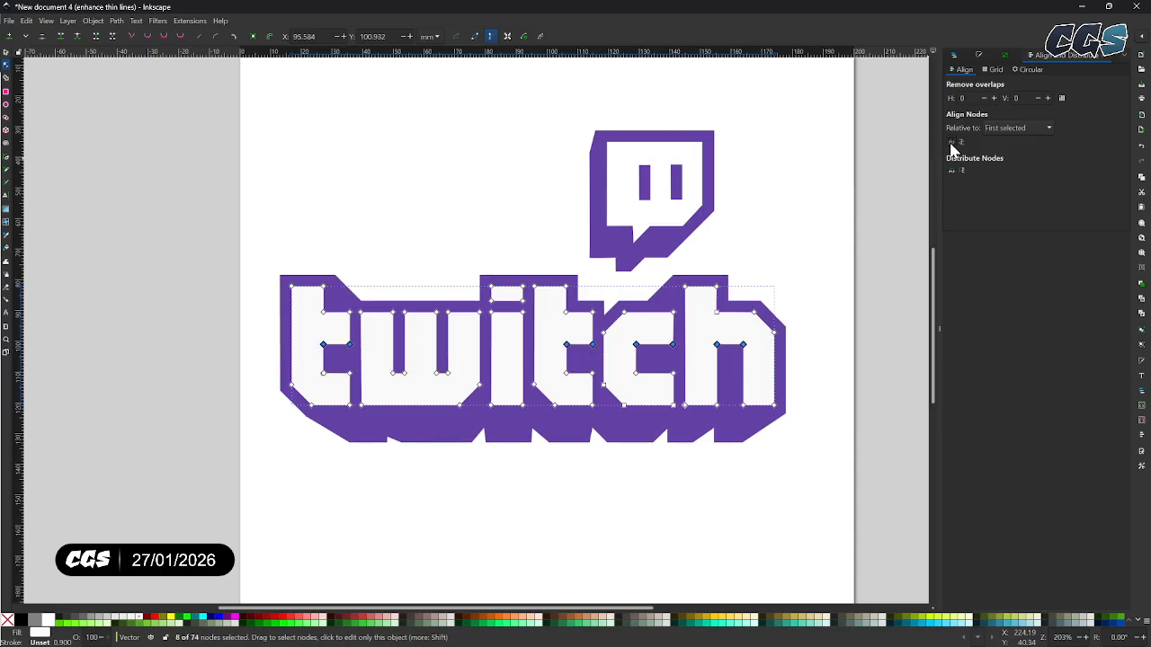
pyautogui.click(343, 458)
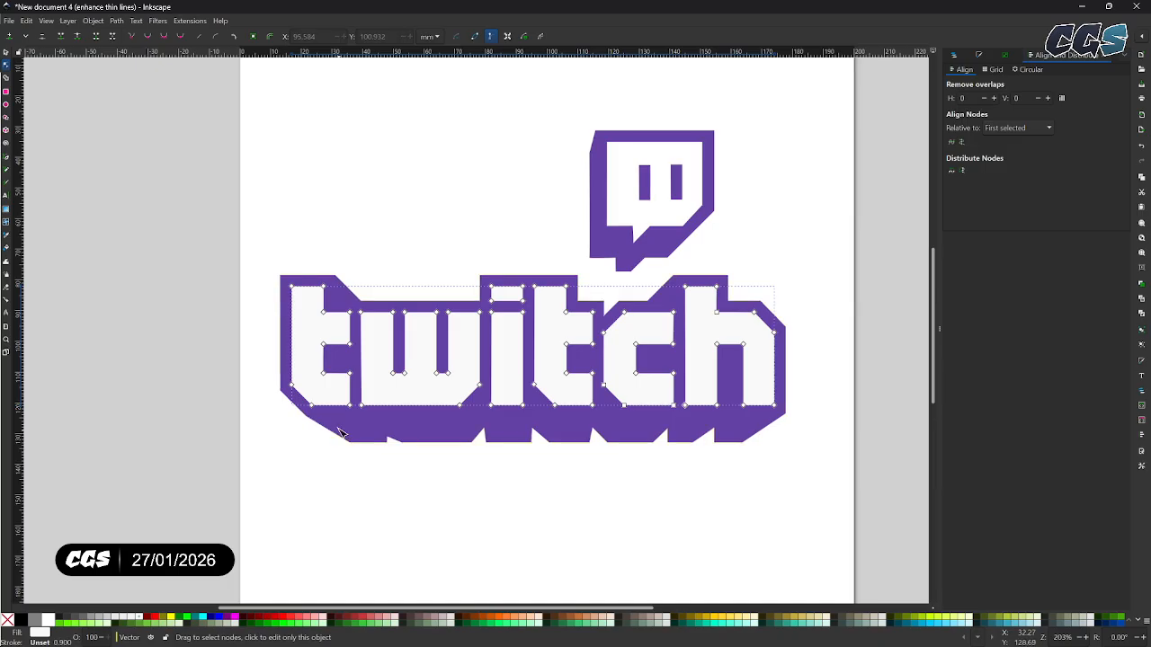
# Align the first t's inner stem nodes on one vertical line and the nodes along the left edge of the i on another.
pyautogui.moveTo(340, 263); pyautogui.dragTo(313, 379)
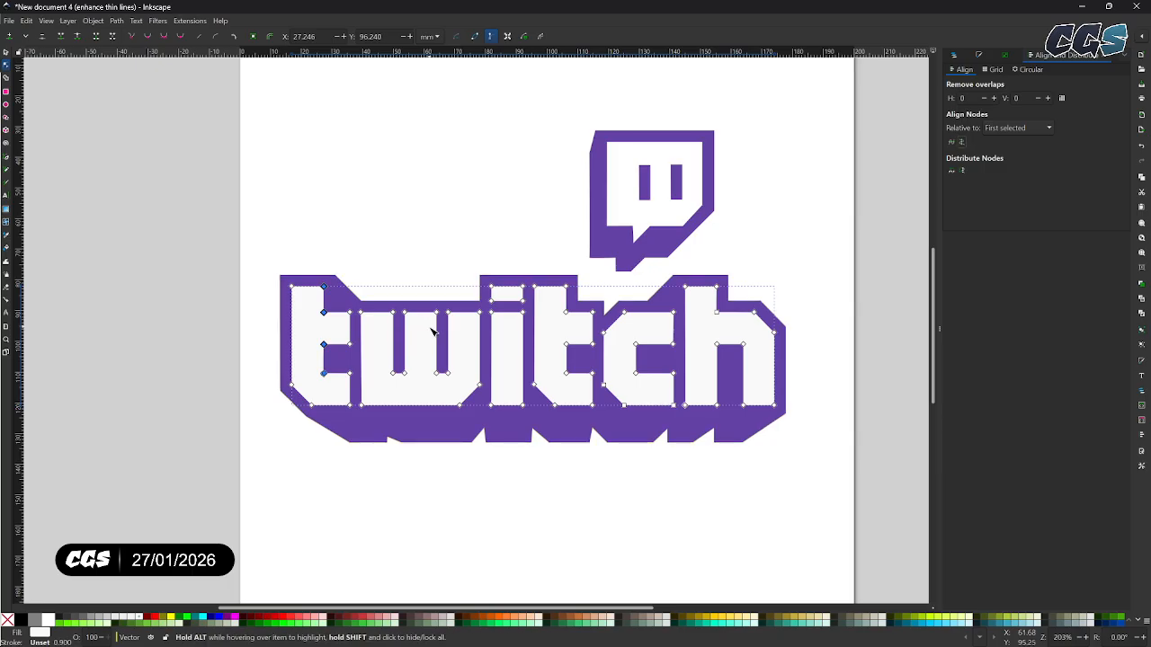
pyautogui.moveTo(510, 272); pyautogui.dragTo(487, 422)
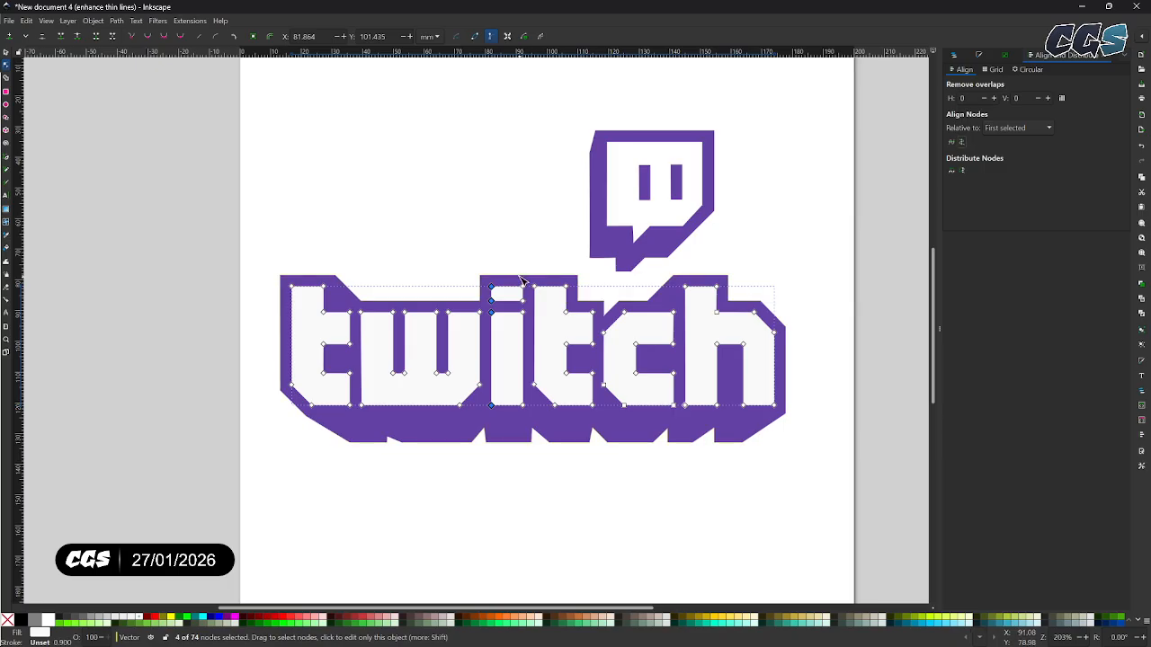
pyautogui.moveTo(521, 277); pyautogui.dragTo(529, 421)
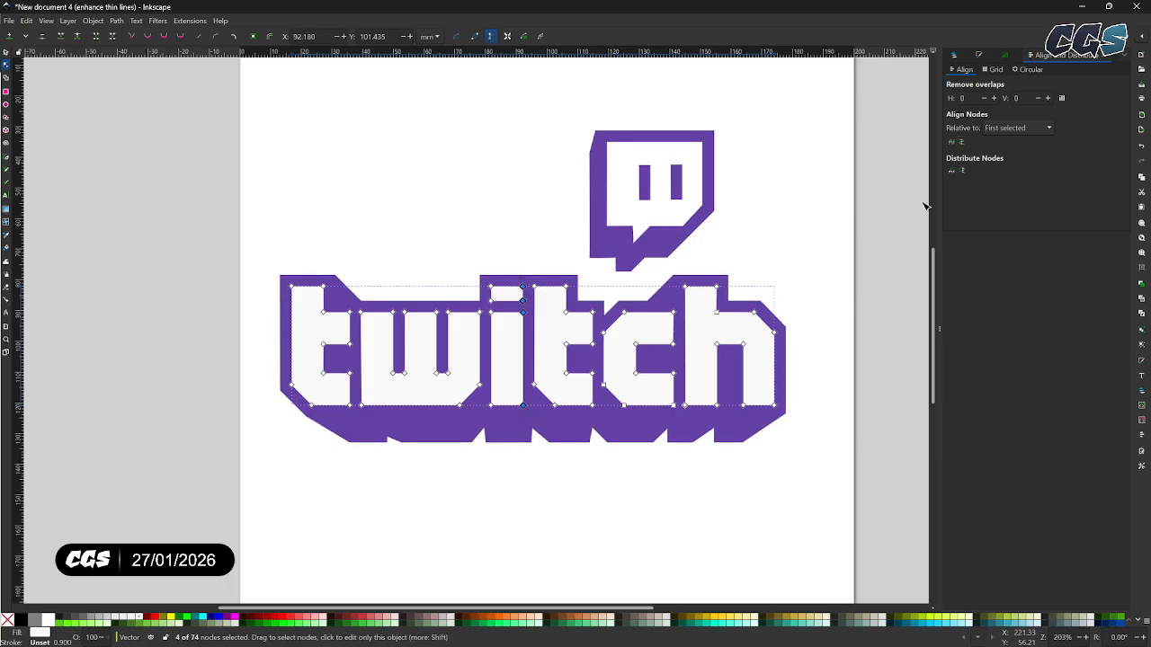
pyautogui.click(955, 146)
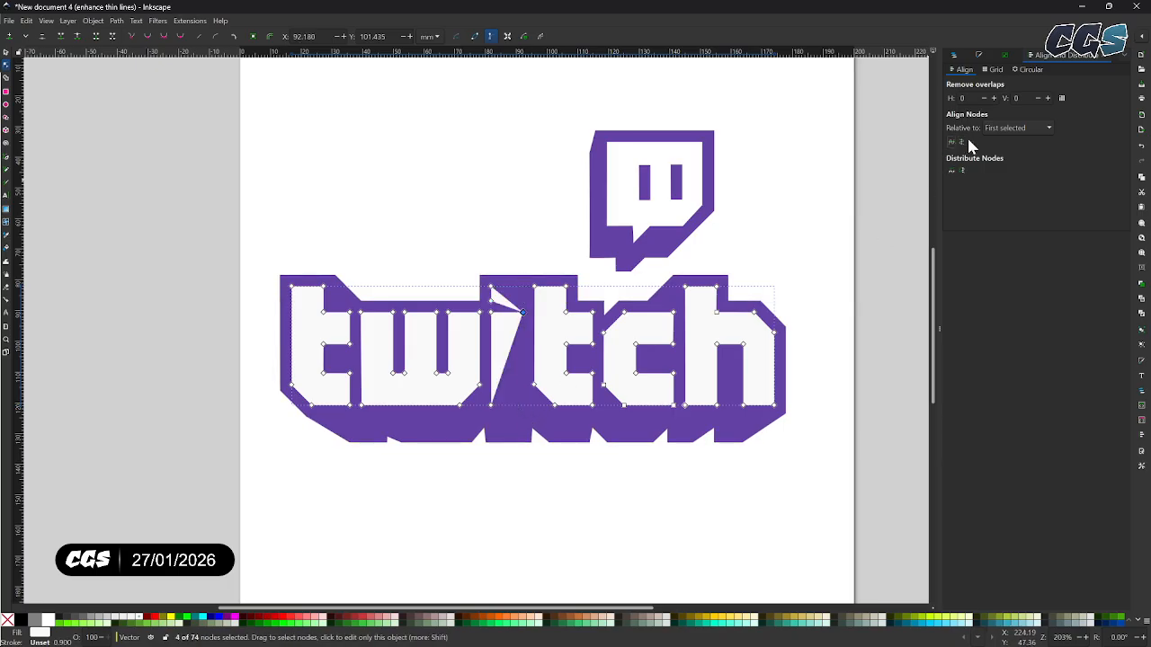
pyautogui.click(968, 144)
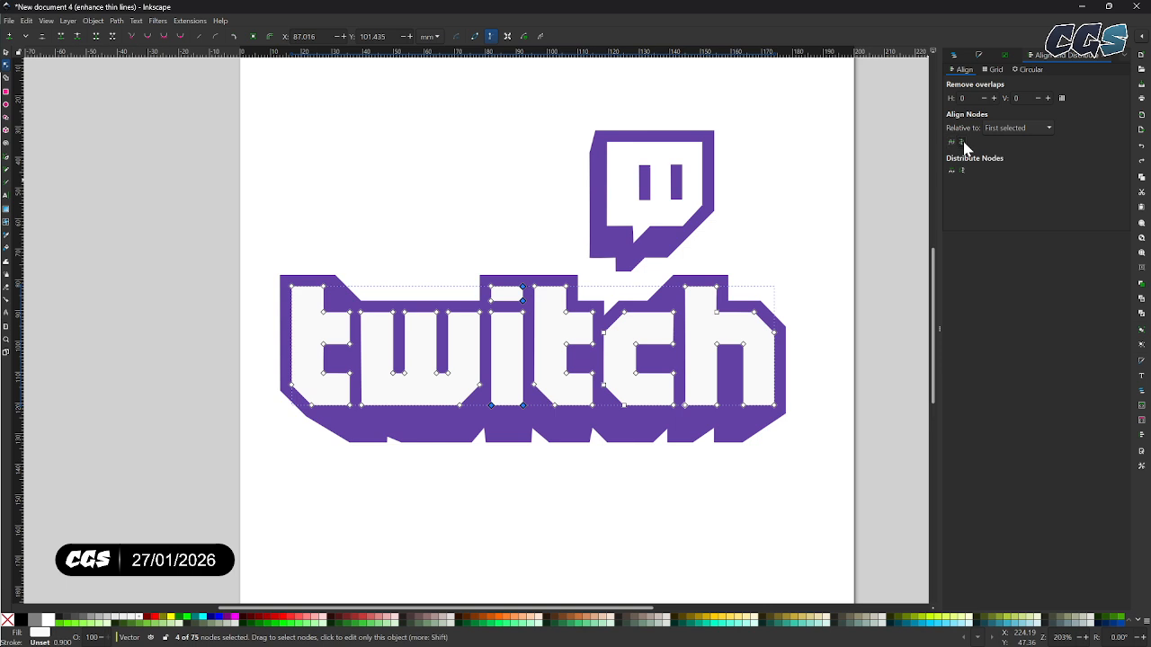
pyautogui.click(965, 146)
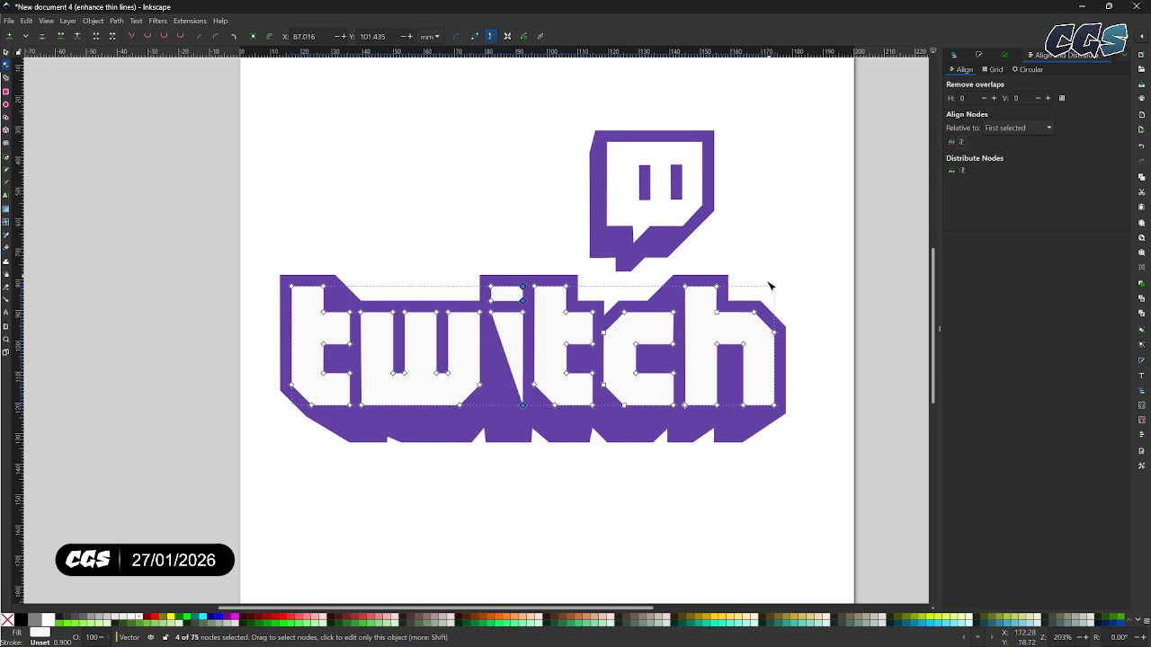
pyautogui.hotkey('ctrl', 'z')
# Align the nodes on the right edge of the i vertically, and likewise the second t's inner stem nodes and its right-edge nodes.
pyautogui.click(521, 279)
pyautogui.moveTo(519, 258); pyautogui.dragTo(529, 359)
pyautogui.click(518, 360)
pyautogui.moveTo(520, 265); pyautogui.dragTo(532, 424)
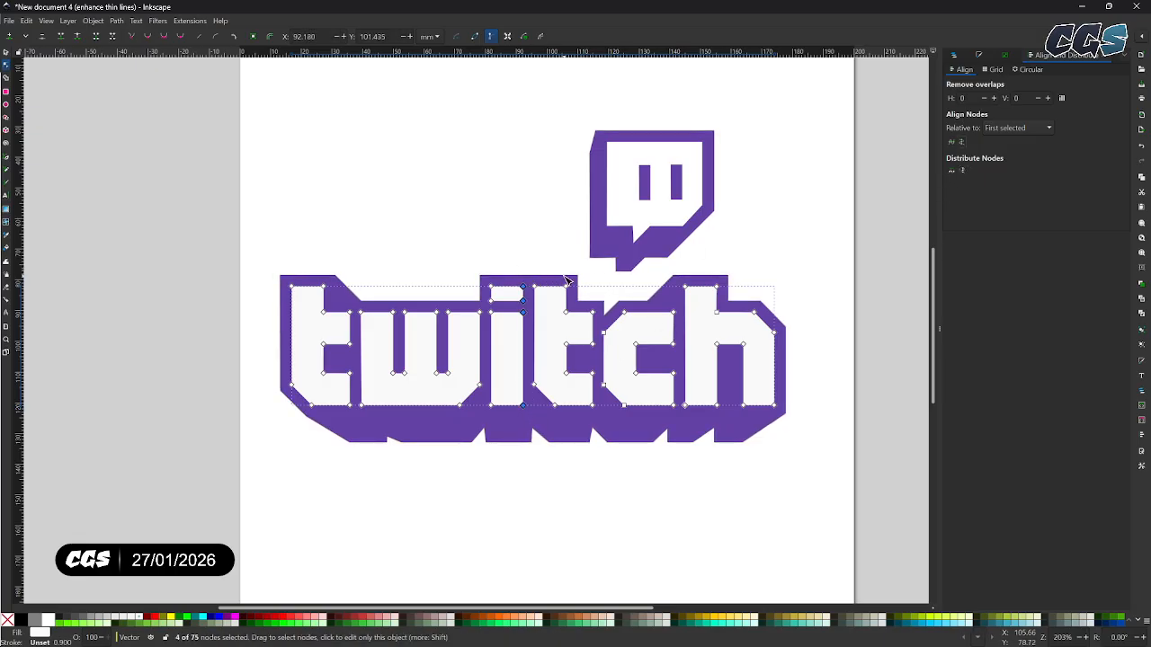
pyautogui.moveTo(566, 280); pyautogui.dragTo(575, 394)
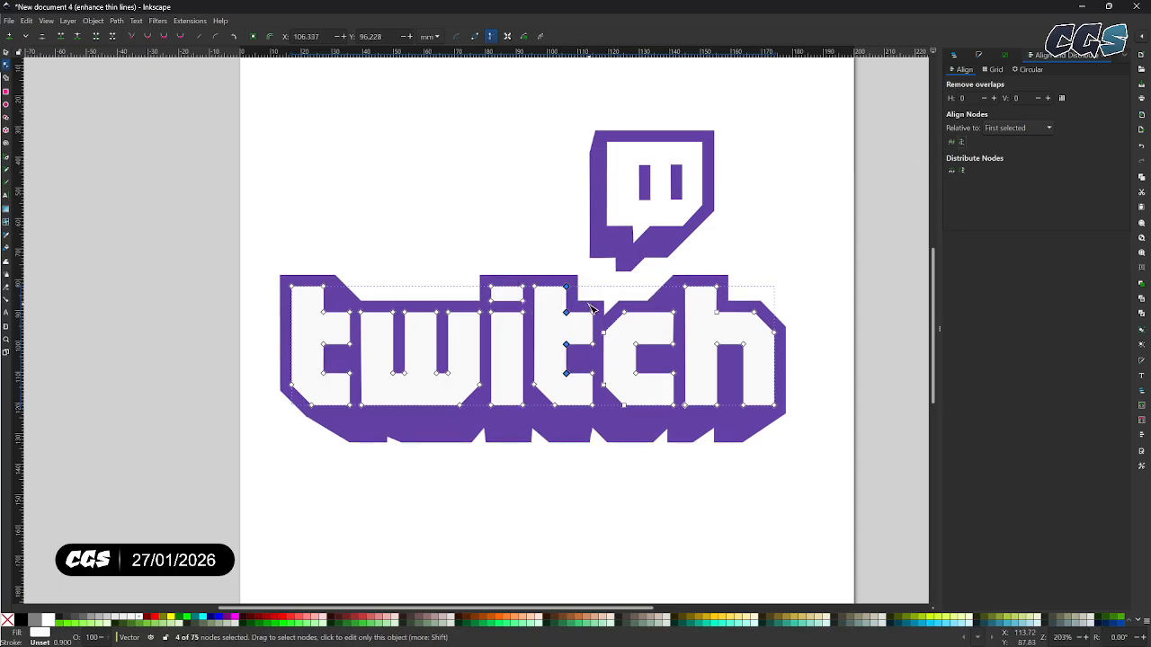
pyautogui.moveTo(593, 410); pyautogui.dragTo(597, 409)
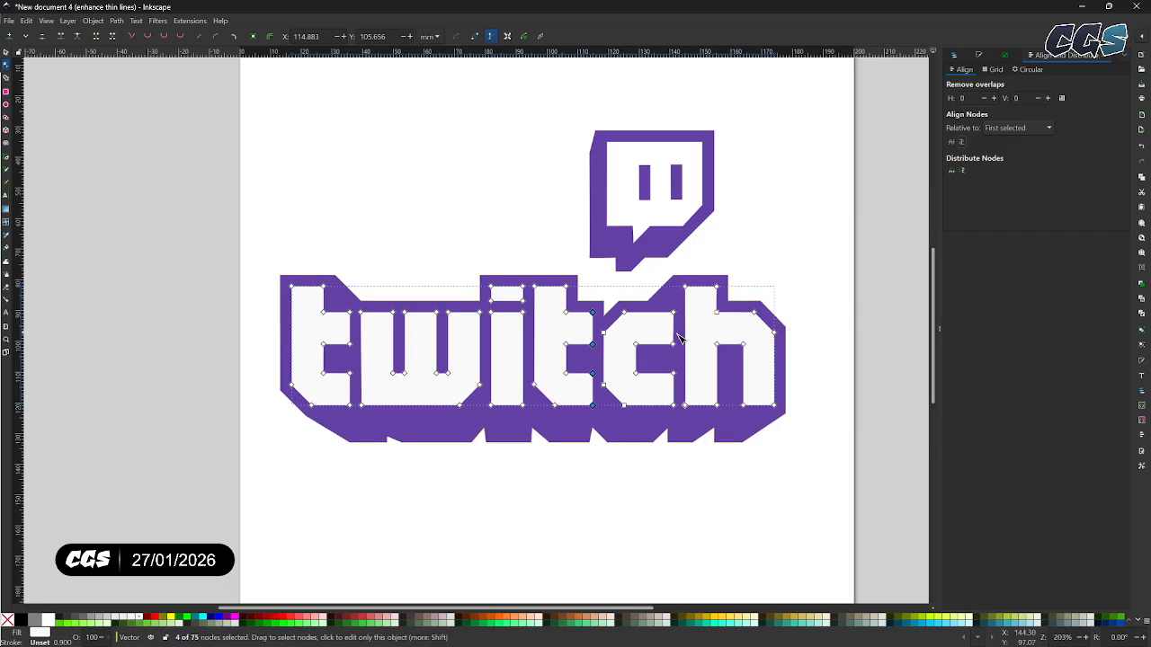
# Align the c's upper and lower chamfer nodes on one vertical line and the nodes along the right side of the h's stem on another.
pyautogui.moveTo(617, 307); pyautogui.dragTo(627, 411)
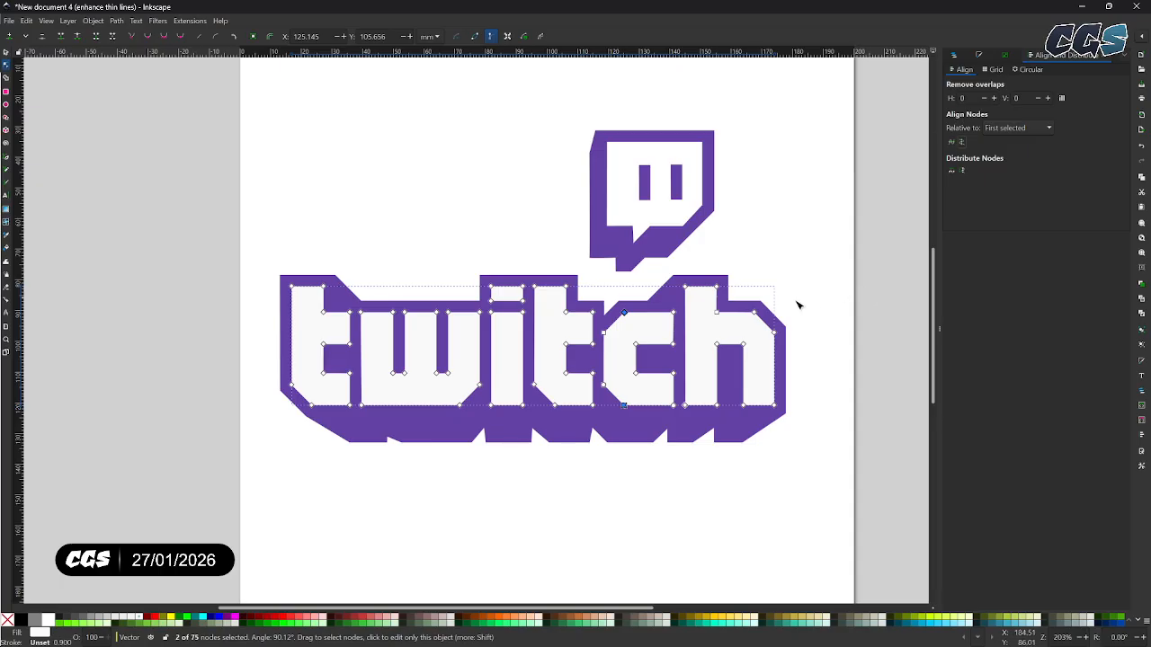
pyautogui.moveTo(707, 285); pyautogui.dragTo(727, 411)
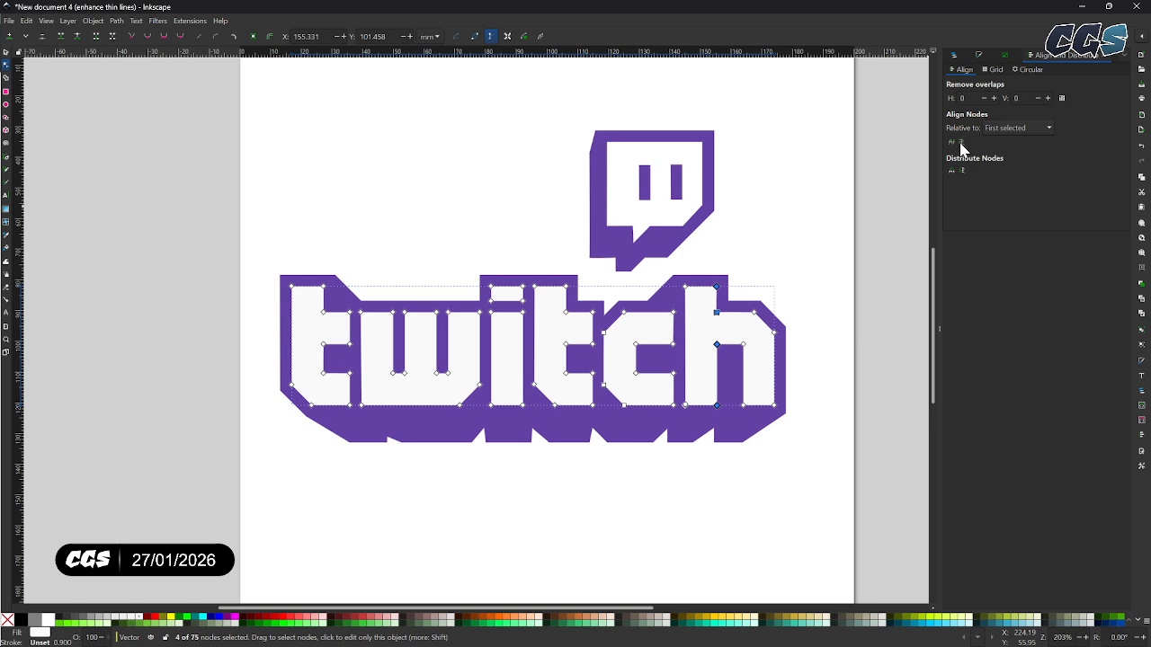
pyautogui.click(961, 144)
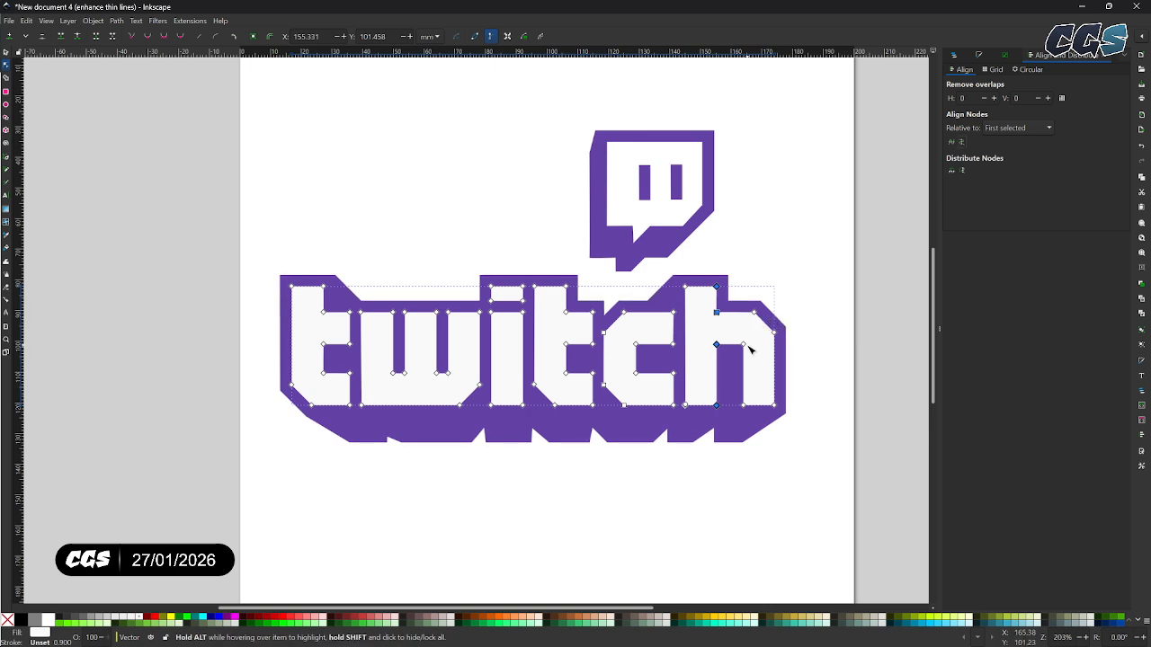
pyautogui.click(814, 364)
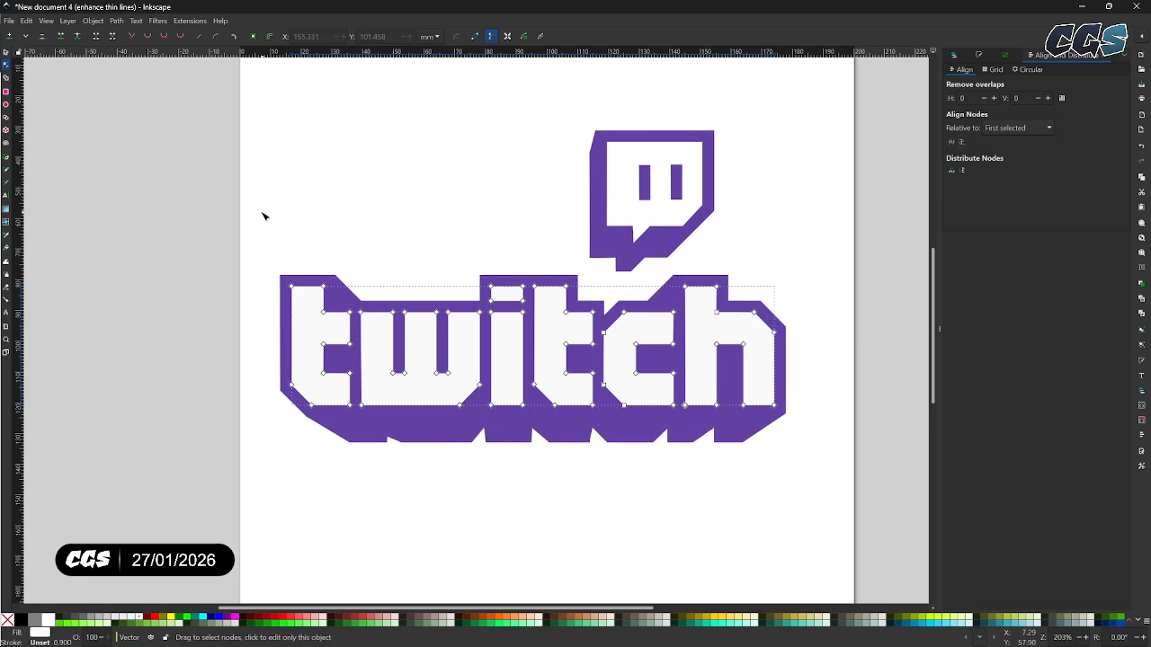
# Open the speech bubble's purple outline for node editing at its lower-left corner.
pyautogui.click(6, 52)
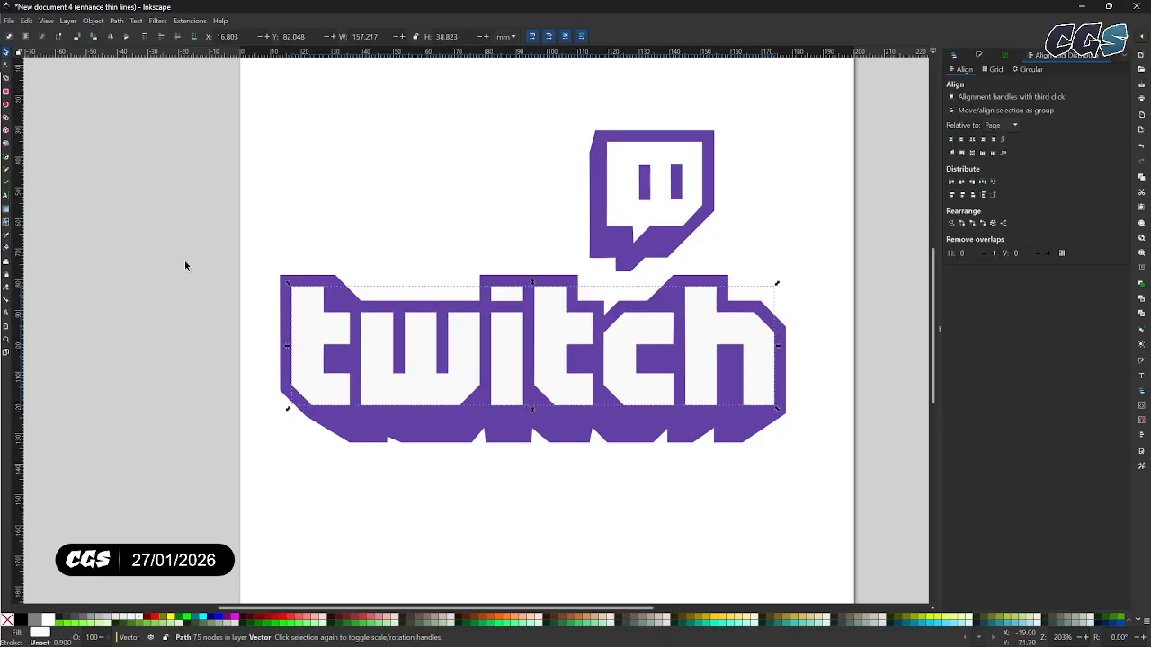
pyautogui.click(423, 452)
pyautogui.moveTo(599, 358); pyautogui.dragTo(531, 412)
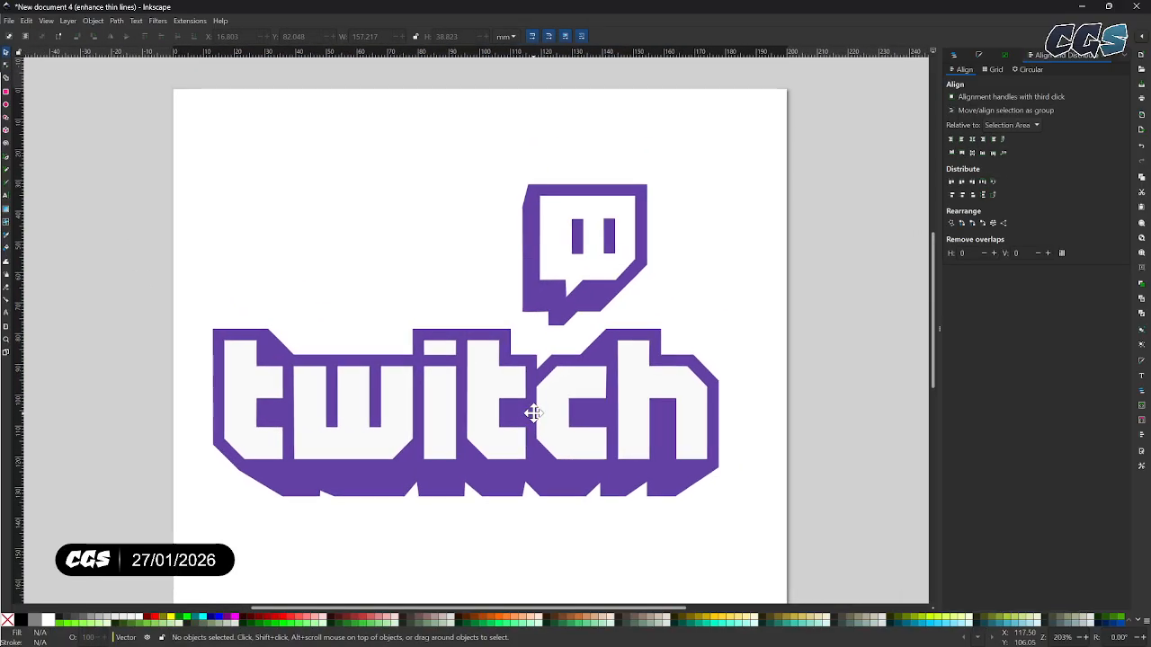
pyautogui.click(538, 309)
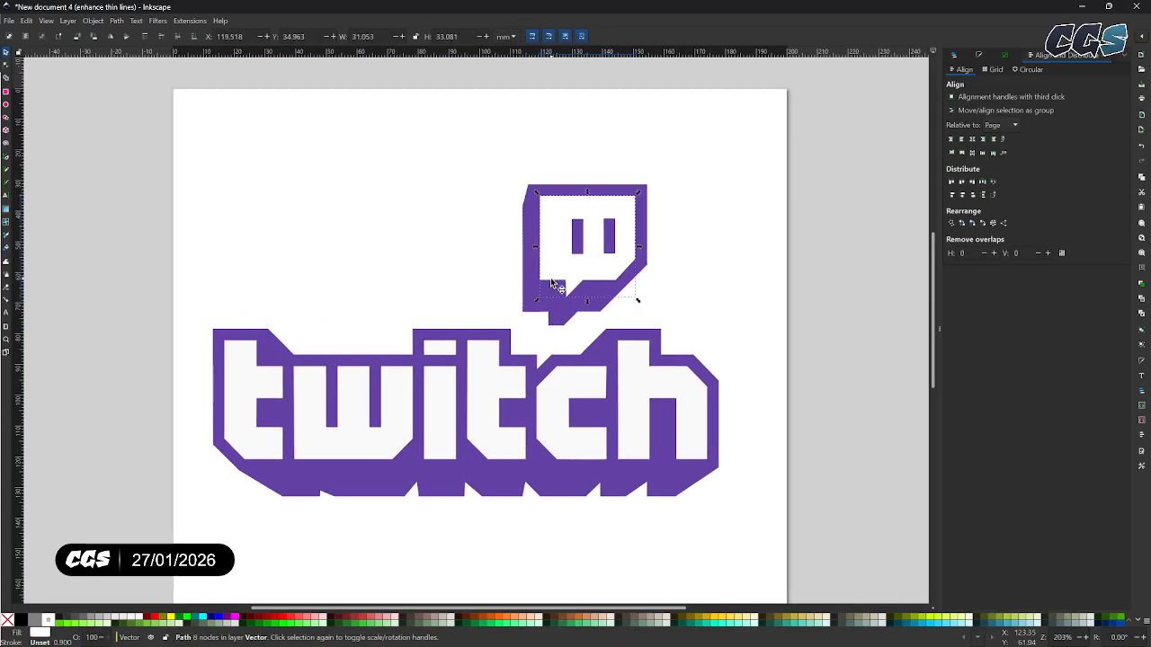
pyautogui.press('z')
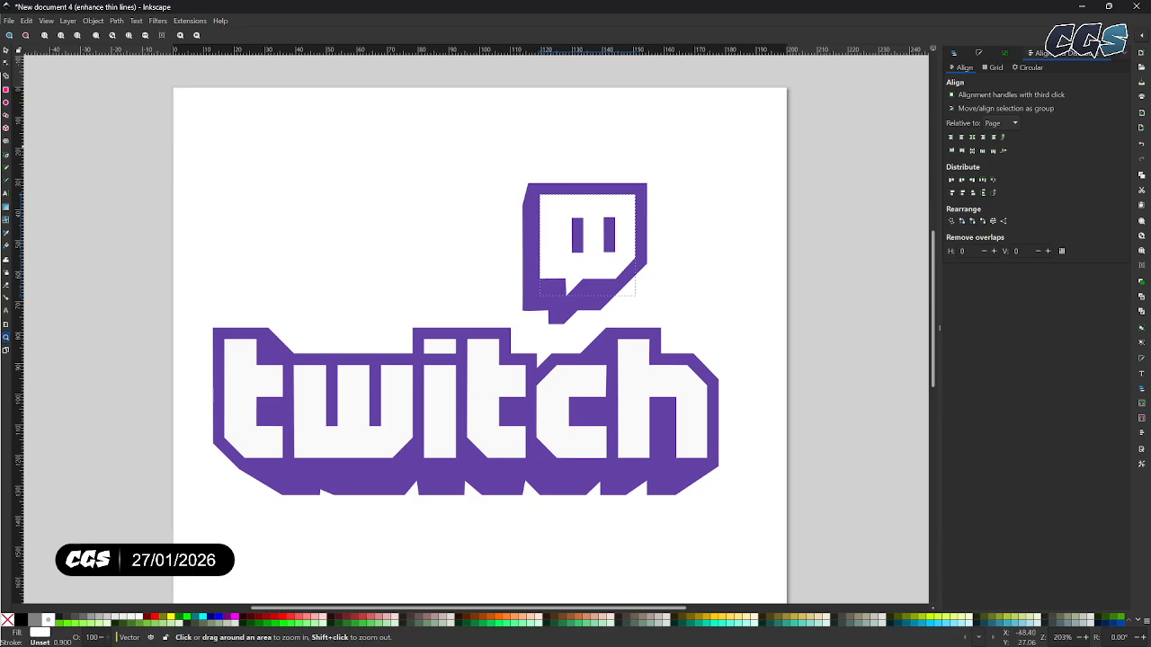
pyautogui.click(7, 63)
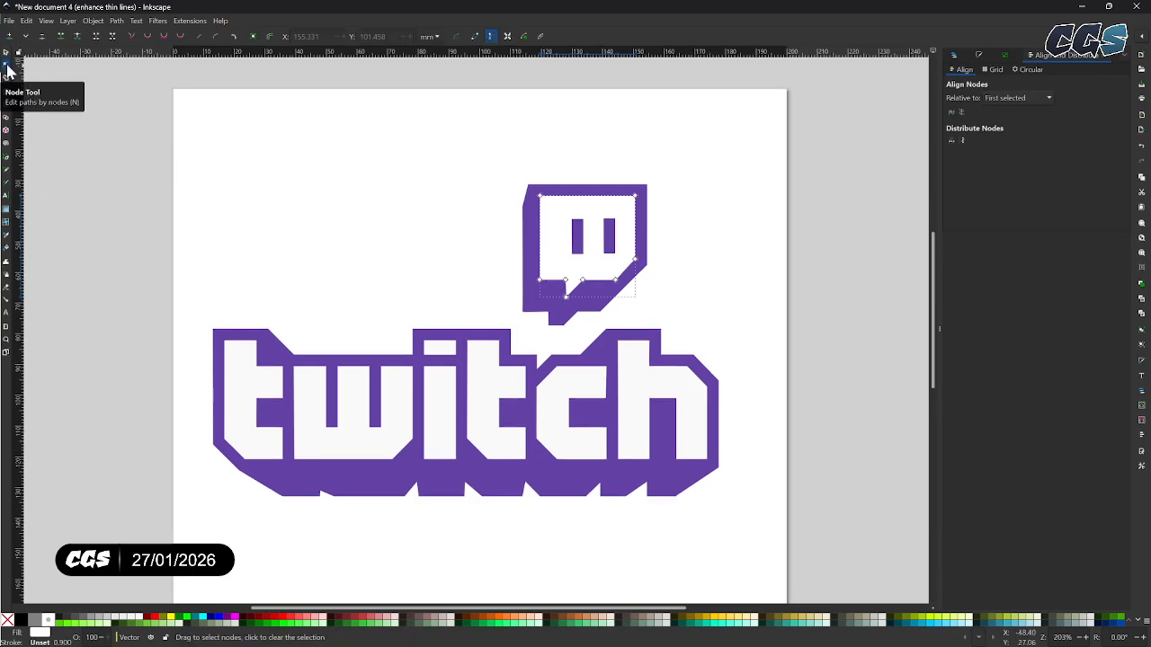
pyautogui.press('z')
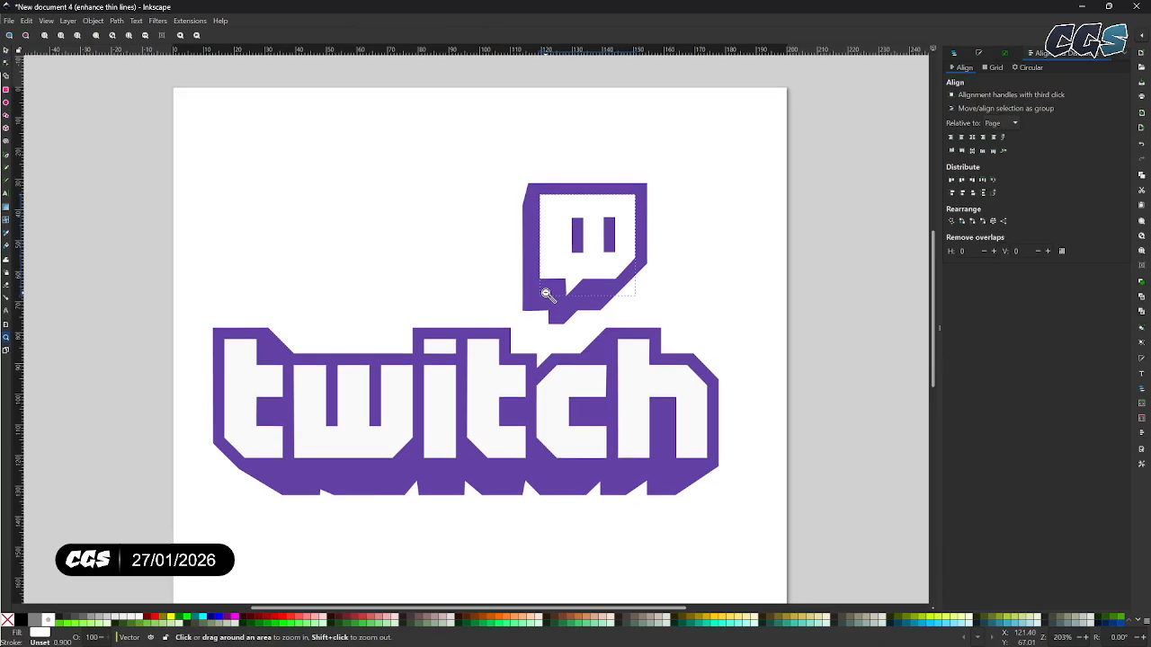
pyautogui.click(548, 295)
pyautogui.click(547, 295)
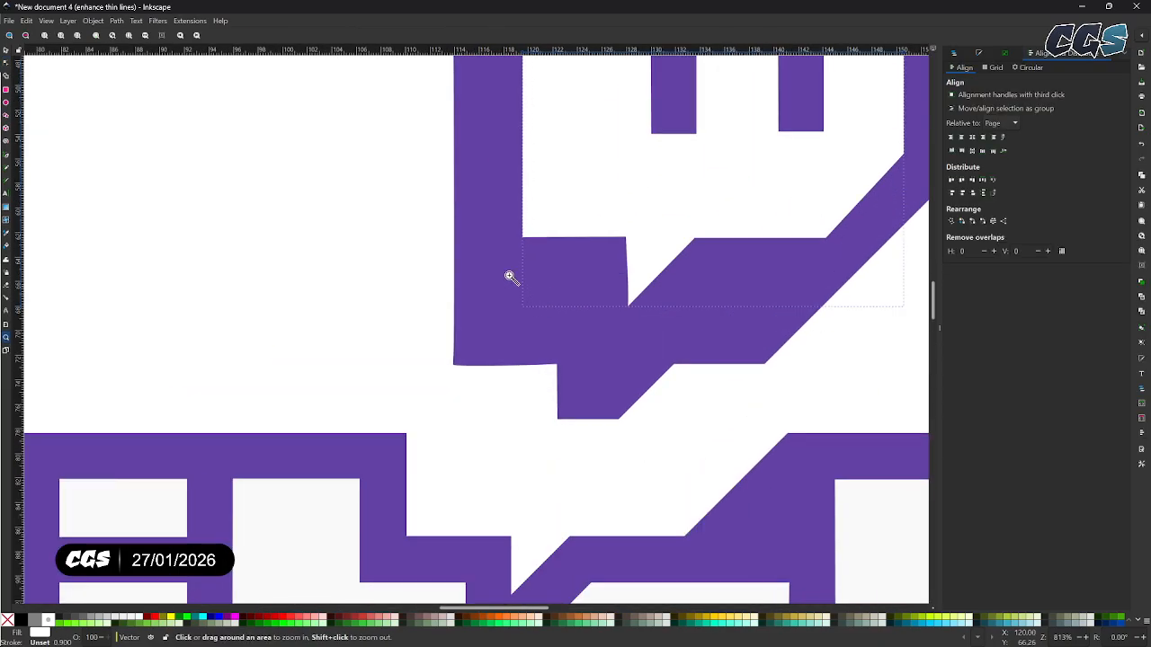
pyautogui.click(6, 65)
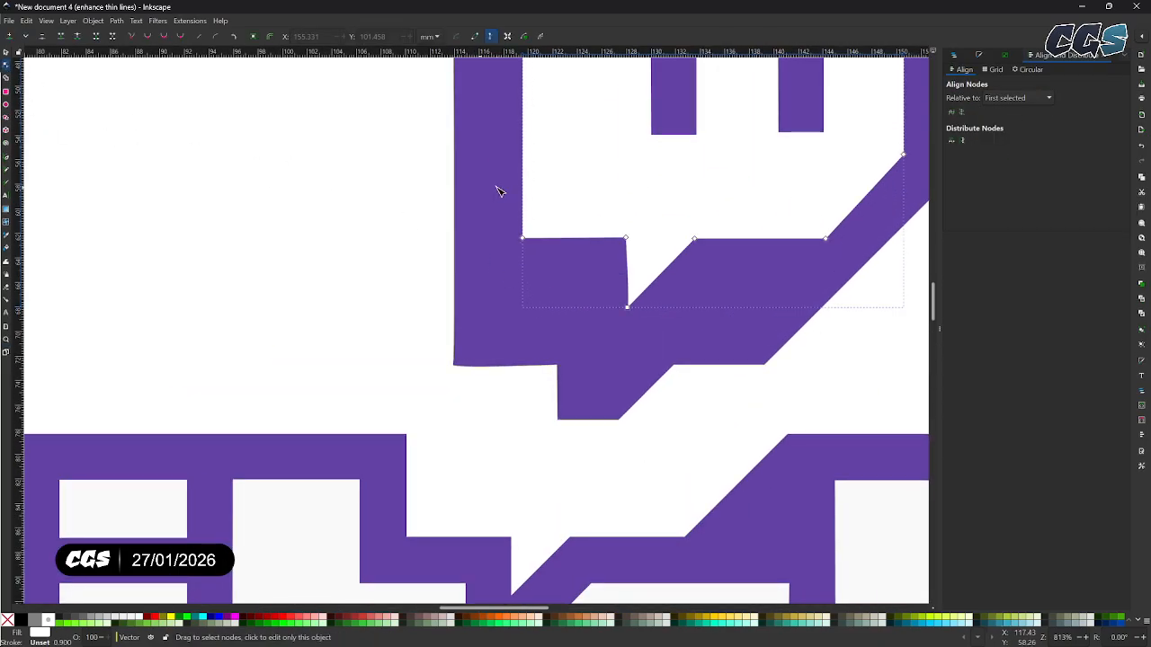
pyautogui.click(494, 334)
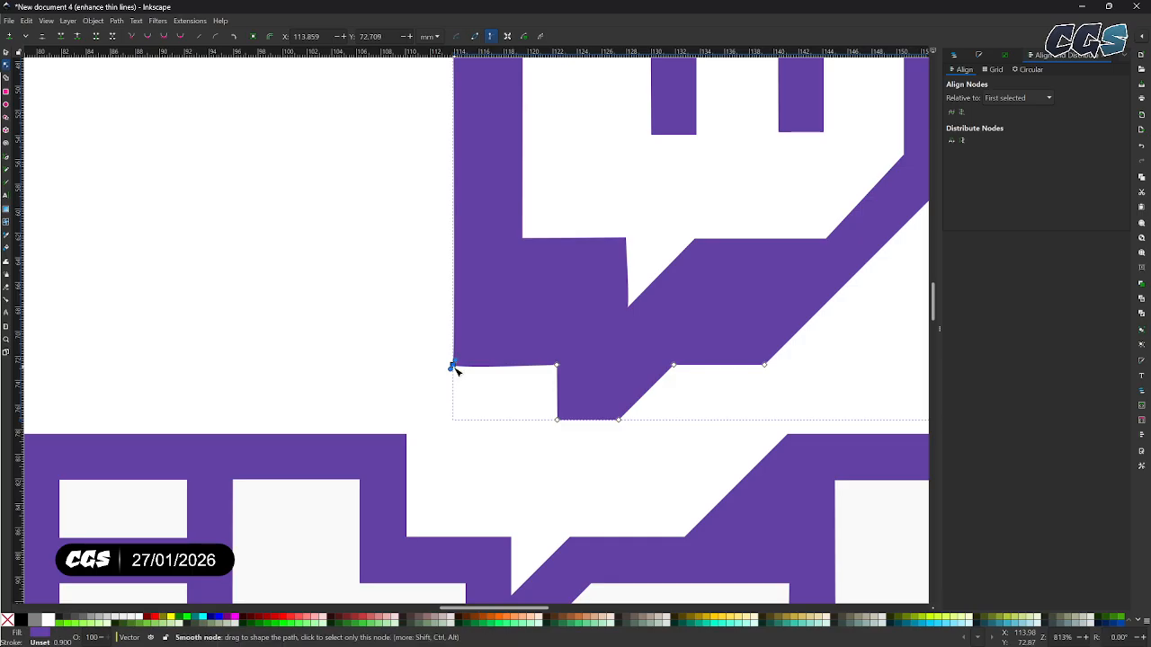
# Try making the outline's lower-left smooth node a corner node with retracted handles, and undo the change.
pyautogui.moveTo(454, 367)
pyautogui.mouseDown()
pyautogui.moveTo(456, 389)
pyautogui.moveTo(467, 372)
pyautogui.moveTo(444, 362)
pyautogui.moveTo(461, 374)
pyautogui.mouseUp()
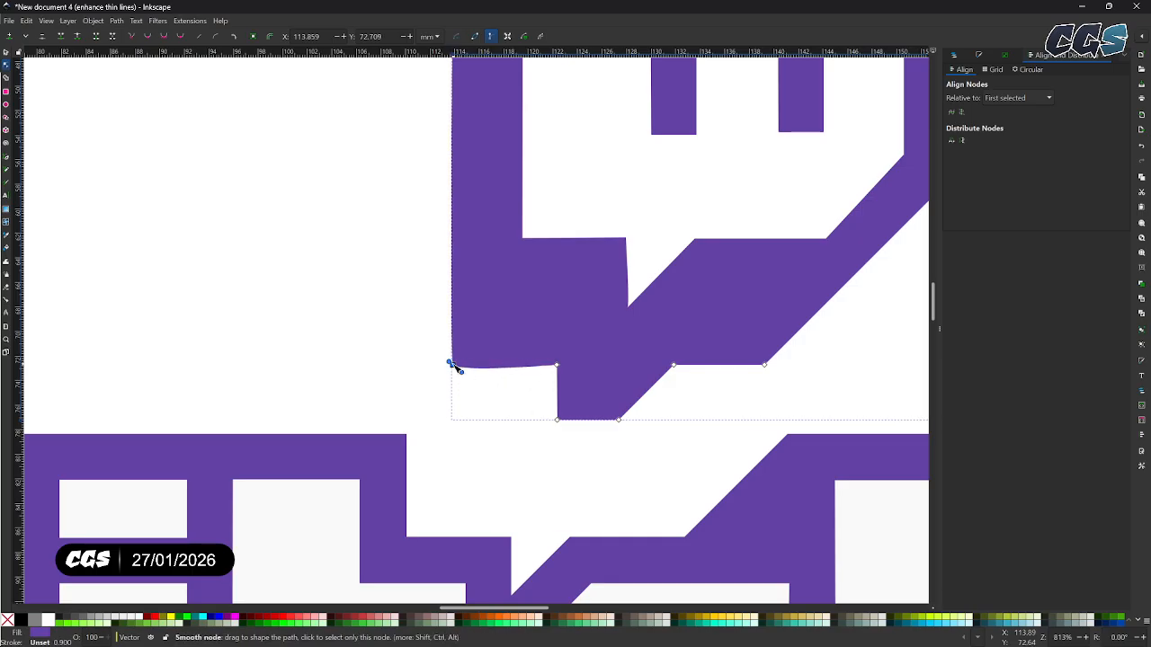
pyautogui.click(131, 38)
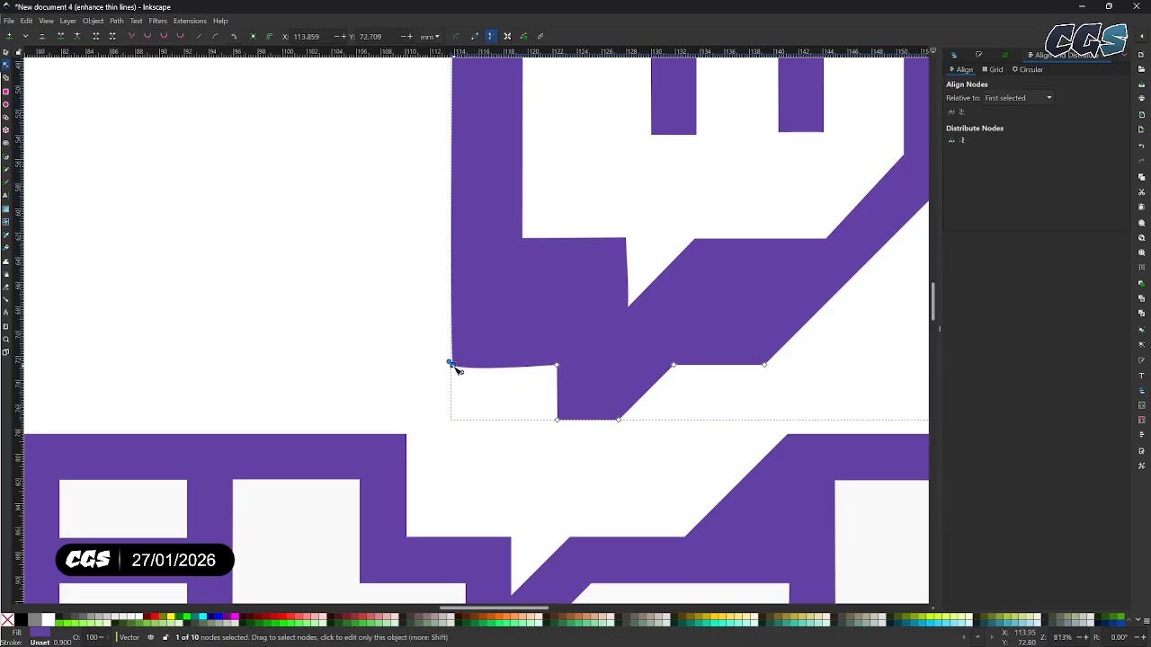
pyautogui.moveTo(458, 369); pyautogui.dragTo(453, 366)
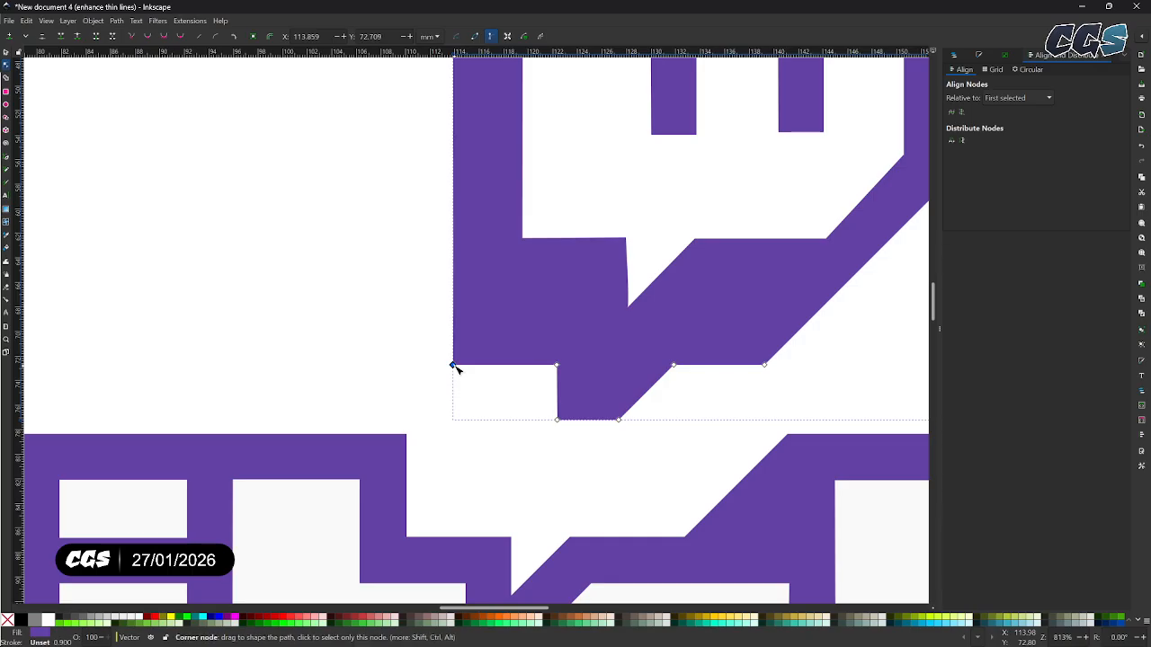
pyautogui.hotkey('ctrl', 'z')
pyautogui.hotkey('ctrl', 'z')
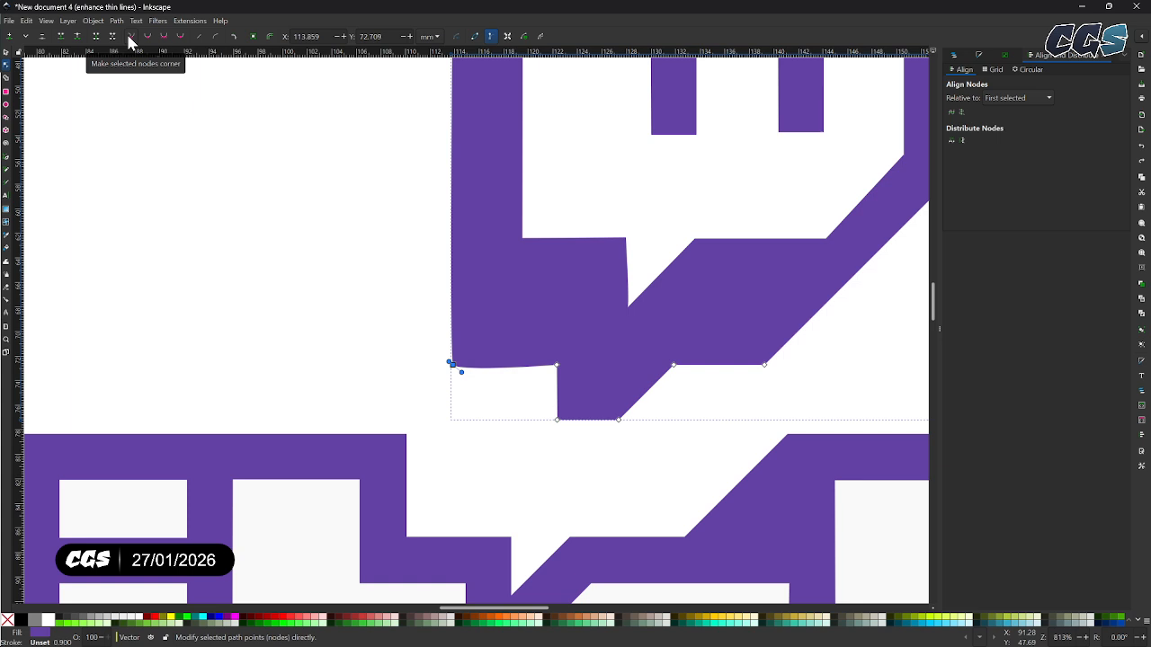
pyautogui.rightClick(453, 365)
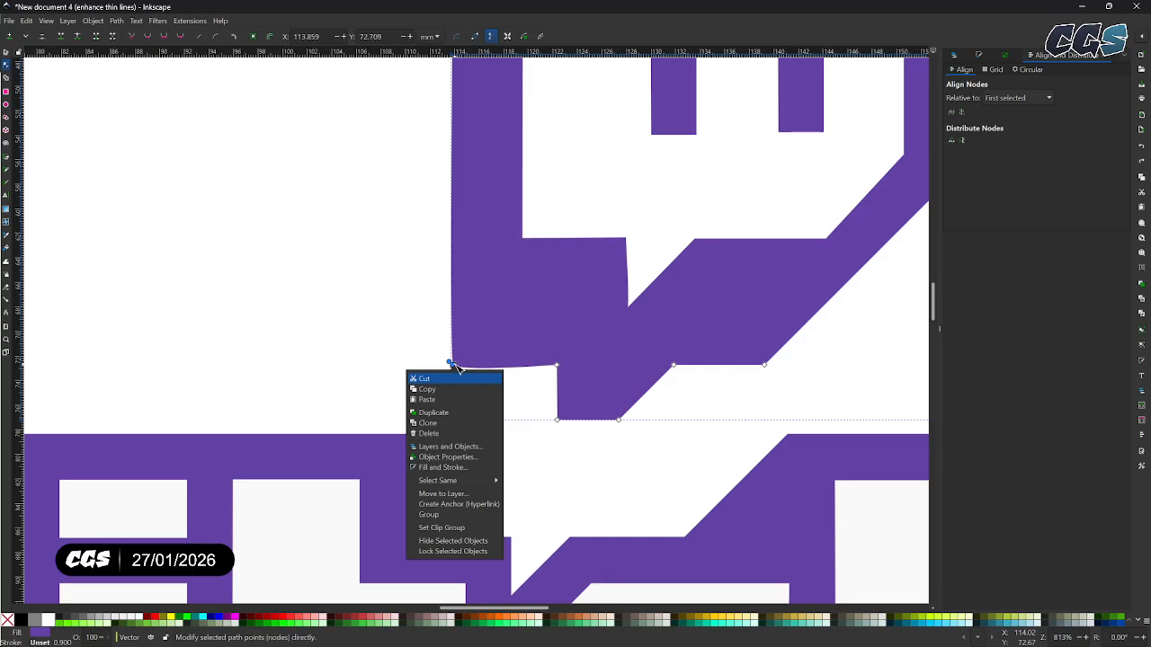
pyautogui.click(435, 349)
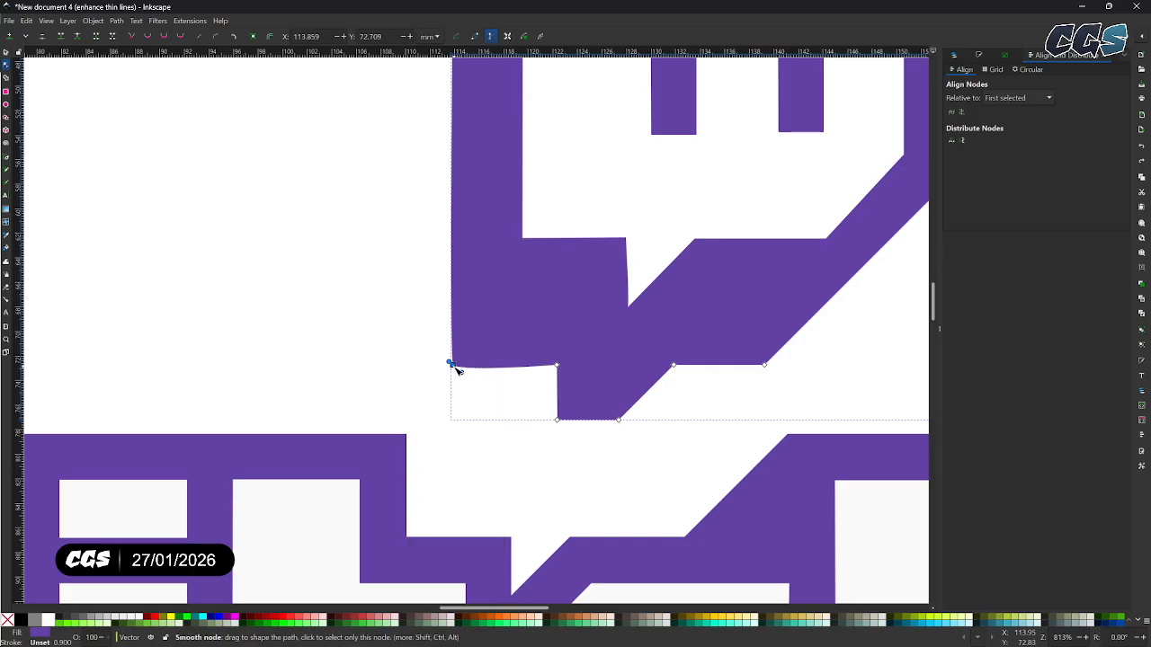
# Retract both handles of the purple outline's lower-left node to straighten the two edges meeting there.
pyautogui.keyDown('ctrl'); pyautogui.click(452, 365); pyautogui.keyUp('ctrl')
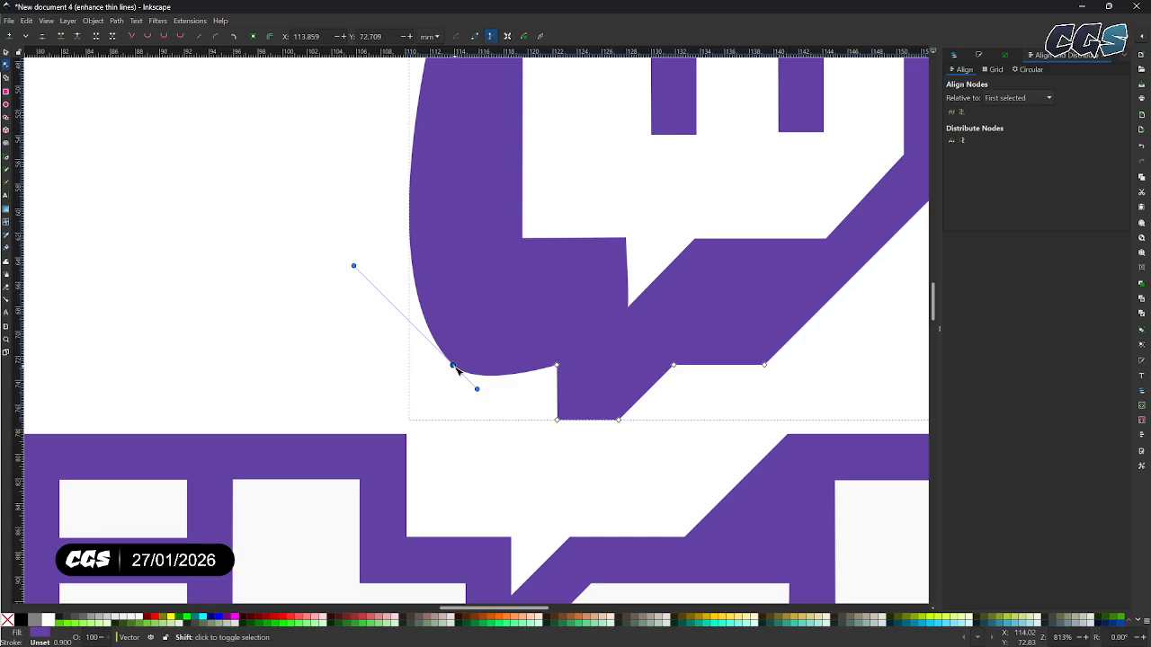
pyautogui.rightClick(455, 368)
pyautogui.click(349, 255)
pyautogui.click(135, 36)
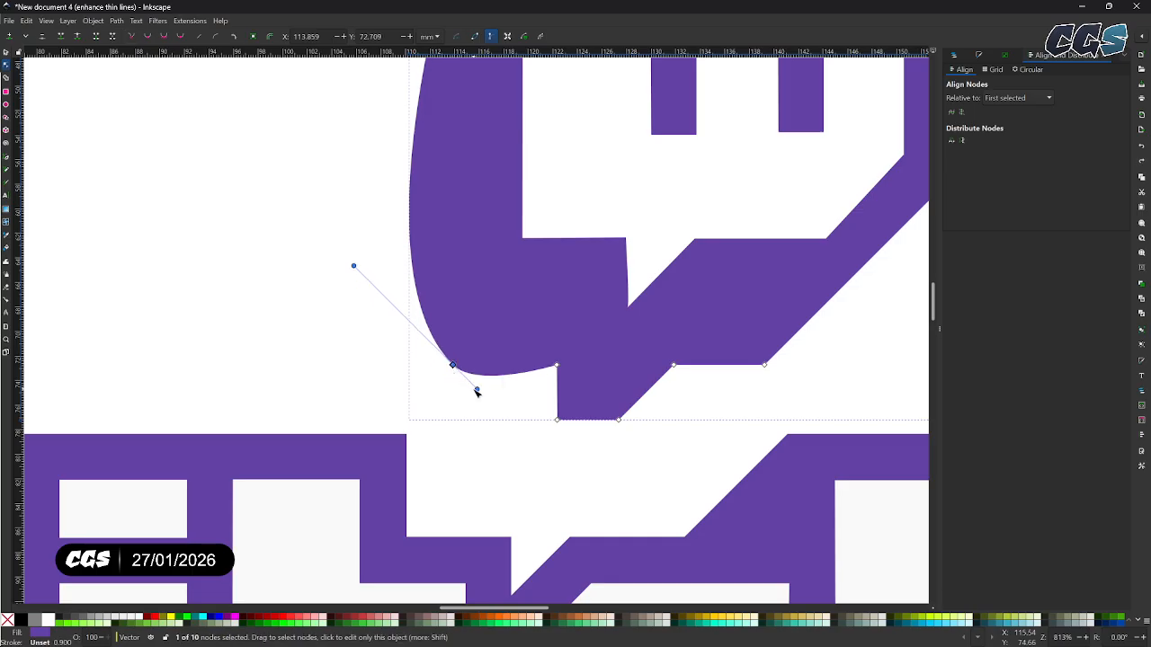
pyautogui.keyDown('ctrl'); pyautogui.click(477, 391); pyautogui.keyUp('ctrl')
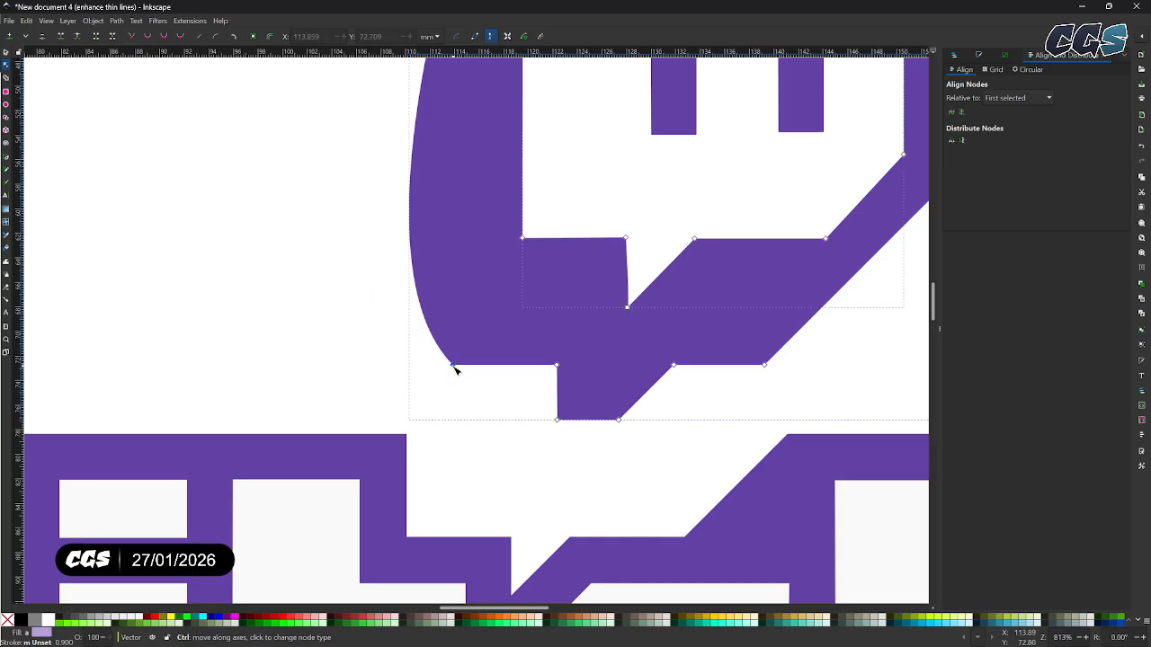
pyautogui.click(452, 365)
pyautogui.keyDown('ctrl'); pyautogui.click(354, 268); pyautogui.keyUp('ctrl')
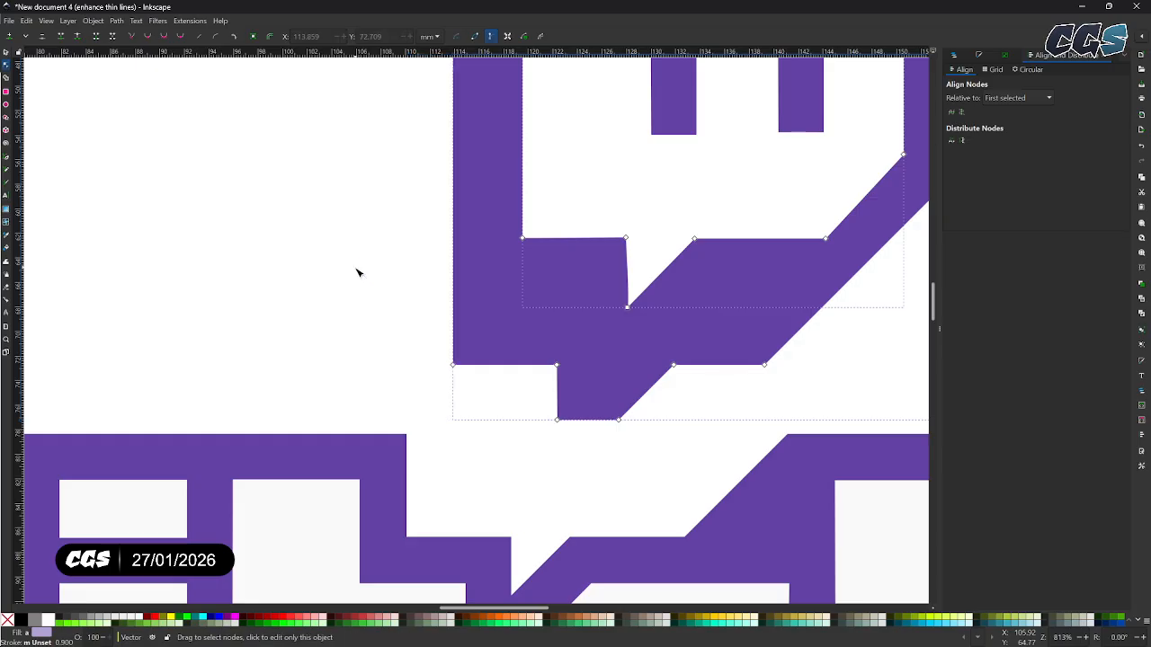
# Check the speech bubble's straightened lower-left corner and examine the complete logo on the page.
pyautogui.moveTo(438, 310); pyautogui.dragTo(262, 335)
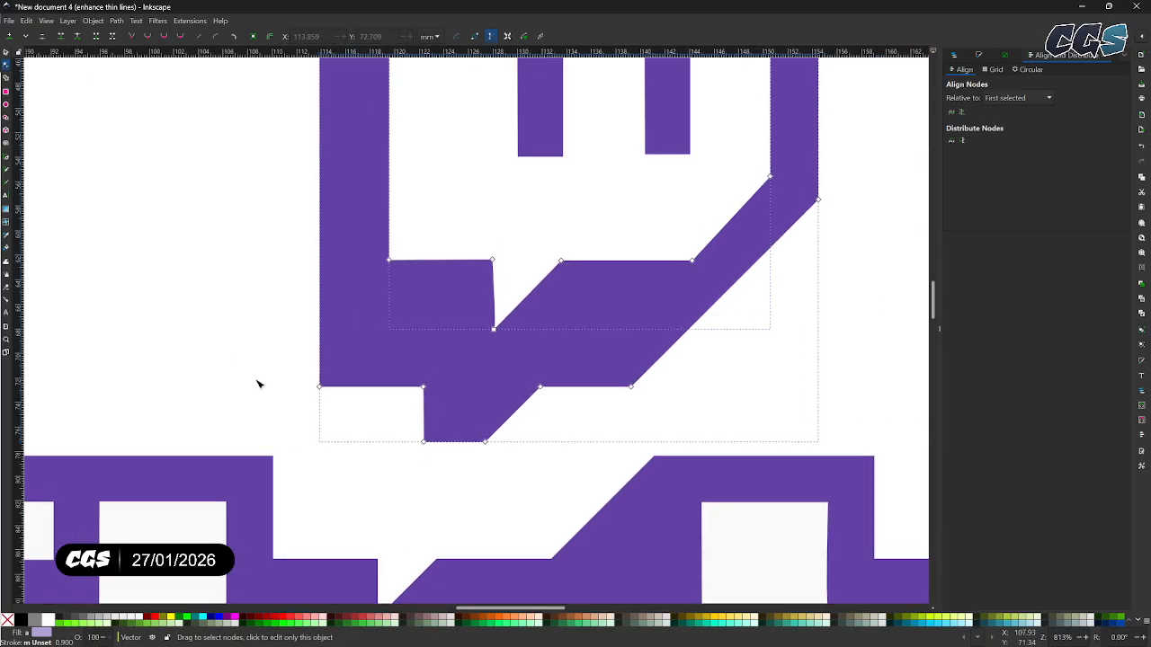
pyautogui.moveTo(321, 388); pyautogui.dragTo(310, 387)
pyautogui.hotkey('ctrl', 'z')
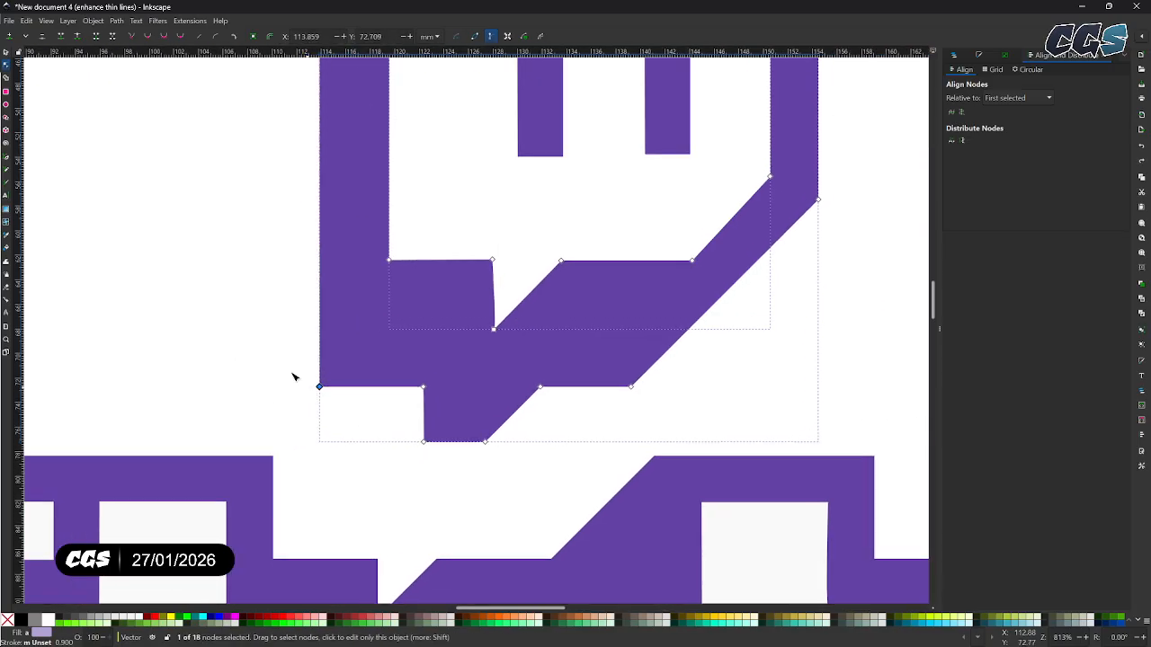
pyautogui.press('Escape')
pyautogui.moveTo(272, 355); pyautogui.dragTo(288, 434)
pyautogui.press('z')
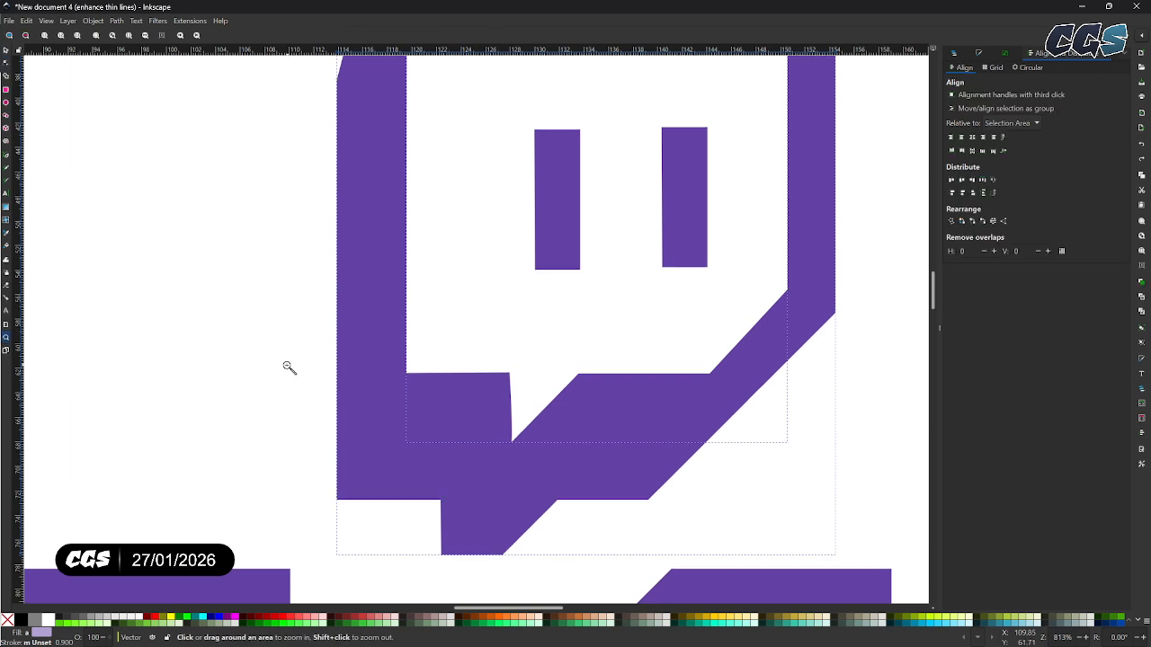
pyautogui.click(289, 367)
pyautogui.click(289, 367)
pyautogui.keyDown('shift'); pyautogui.click(288, 366); pyautogui.keyUp('shift')
pyautogui.keyDown('shift'); pyautogui.click(288, 366); pyautogui.keyUp('shift')
pyautogui.keyDown('shift'); pyautogui.click(287, 366); pyautogui.keyUp('shift')
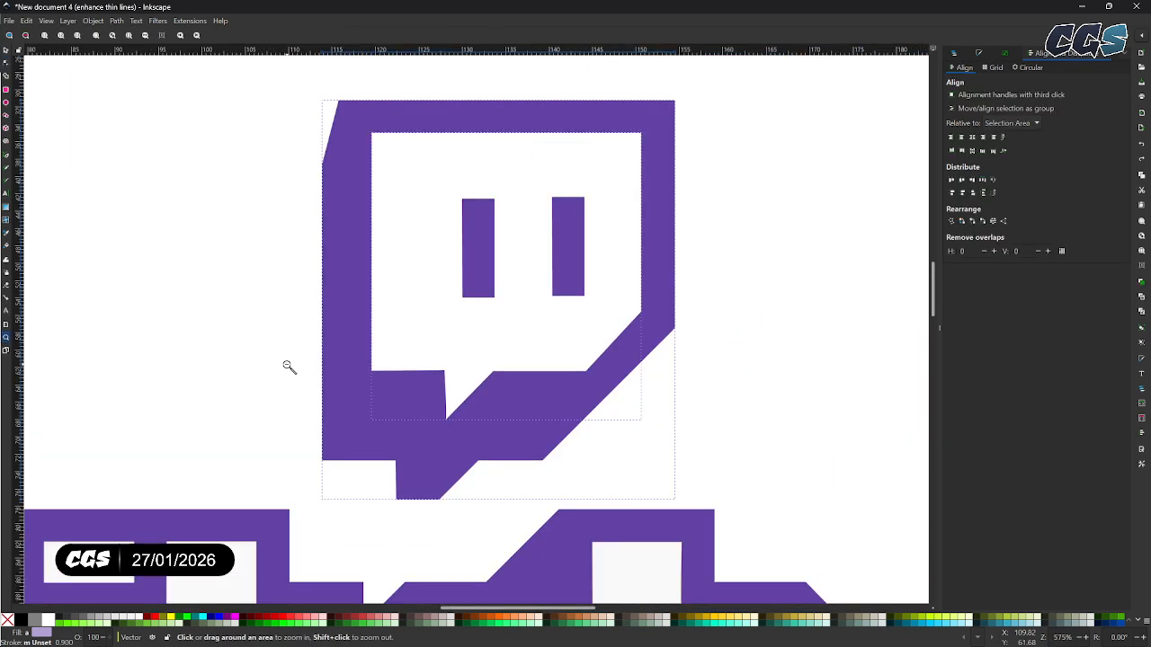
pyautogui.keyDown('shift'); pyautogui.click(288, 366); pyautogui.keyUp('shift')
pyautogui.keyDown('shift'); pyautogui.click(287, 366); pyautogui.keyUp('shift')
pyautogui.keyDown('shift'); pyautogui.click(288, 366); pyautogui.keyUp('shift')
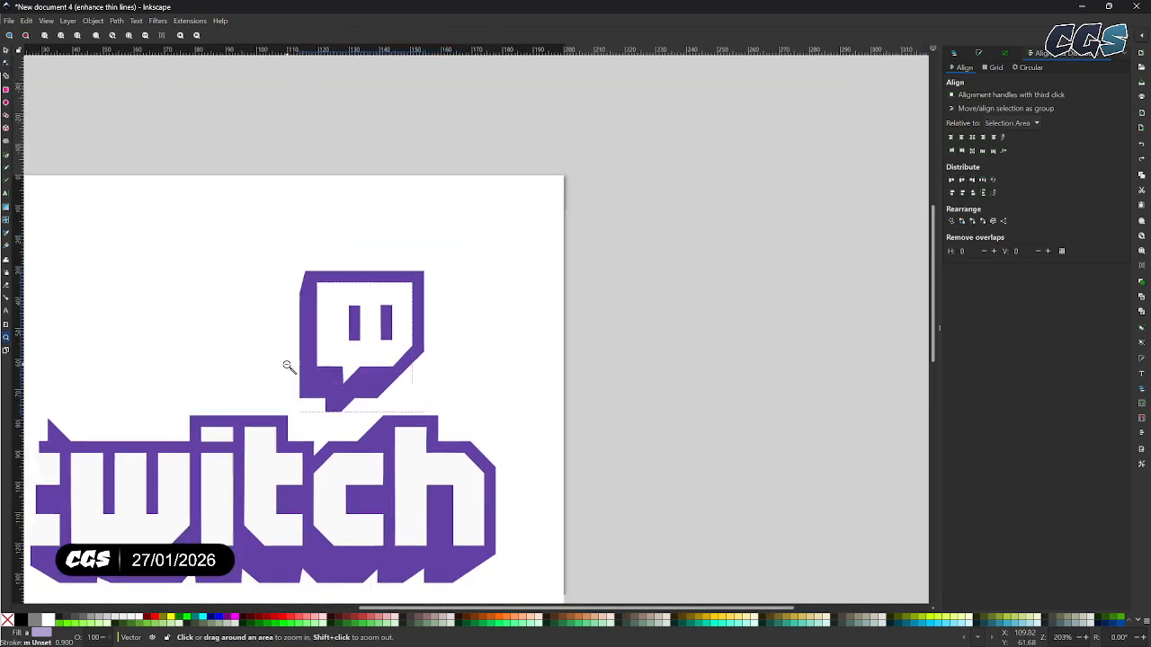
pyautogui.keyDown('shift'); pyautogui.click(331, 396); pyautogui.keyUp('shift')
pyautogui.moveTo(321, 380); pyautogui.dragTo(526, 262)
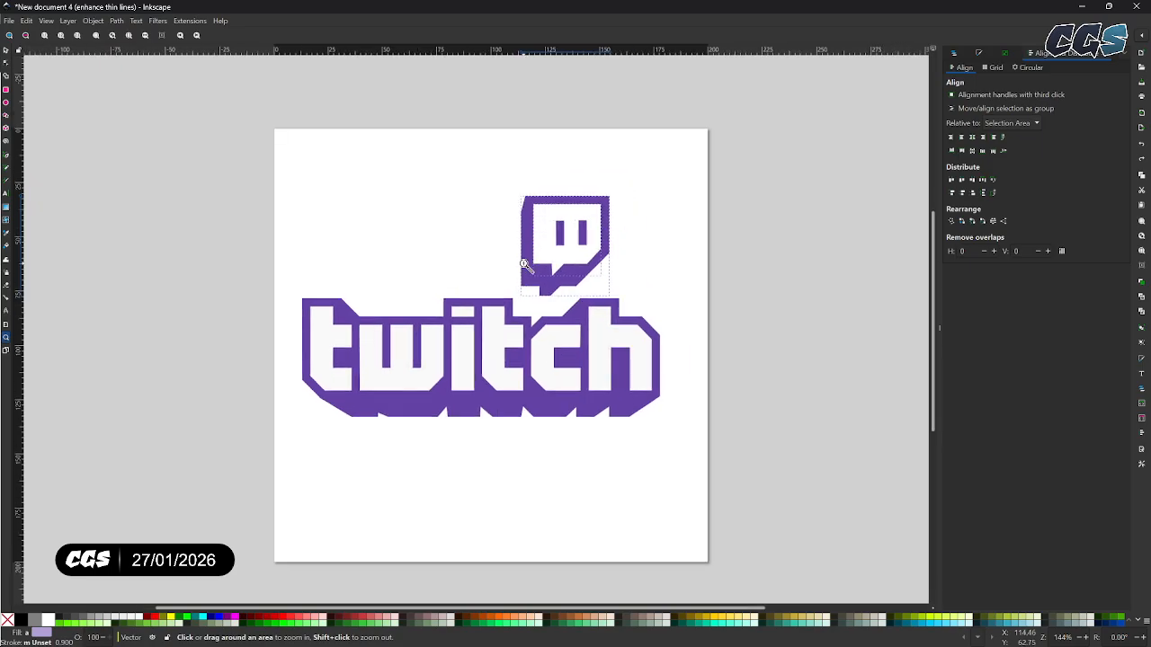
pyautogui.click(508, 344)
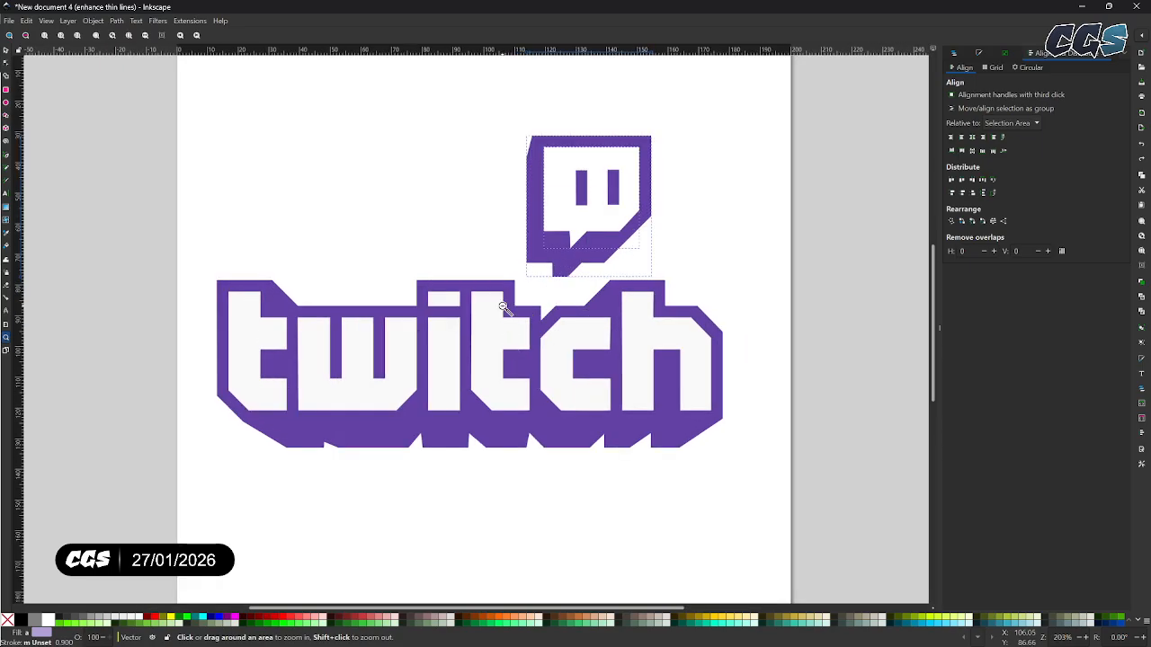